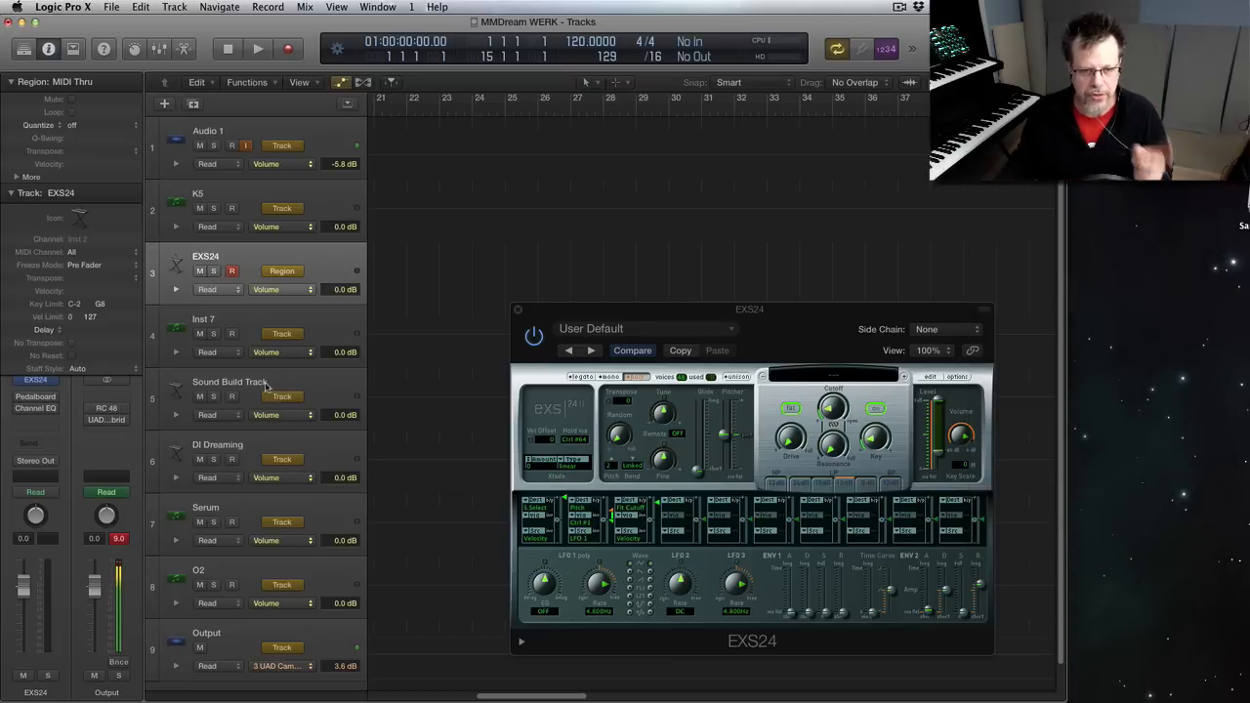
# - Select the DI Dreaming track, raise its volume to +1.7 dB and open its EXS24 instrument
pyautogui.click(244, 445)
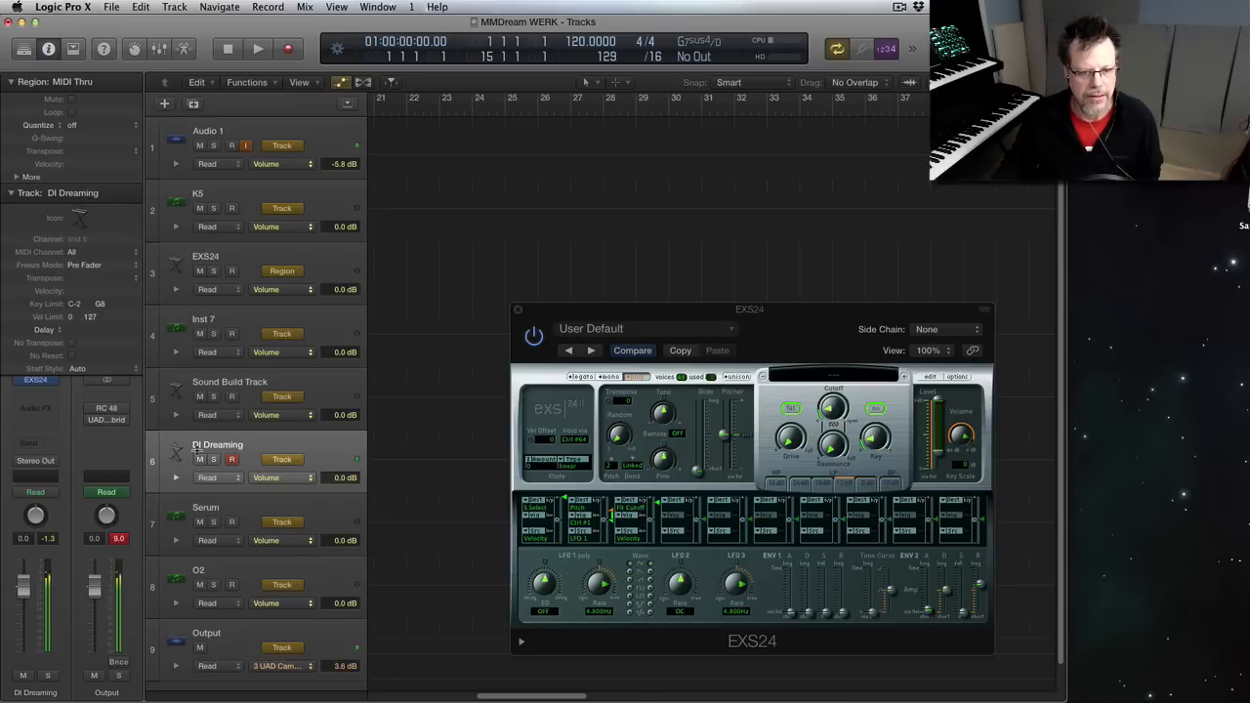
pyautogui.moveTo(24, 587); pyautogui.dragTo(23, 578)
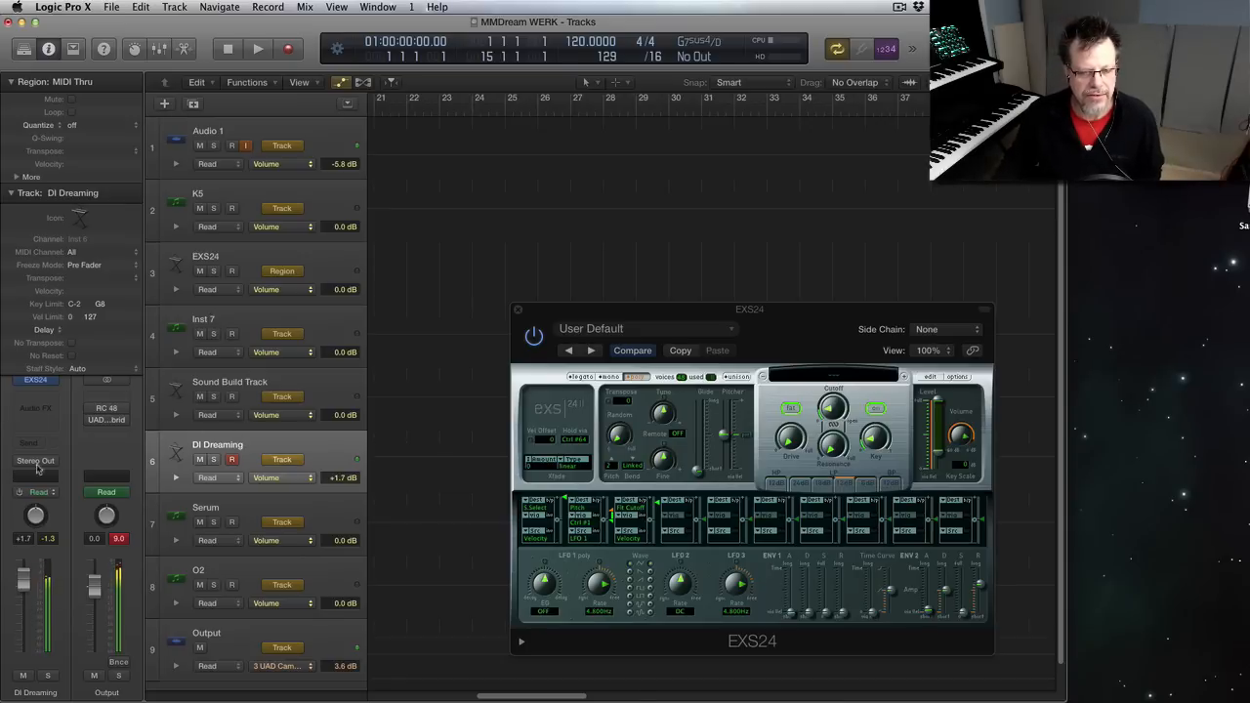
pyautogui.click(39, 382)
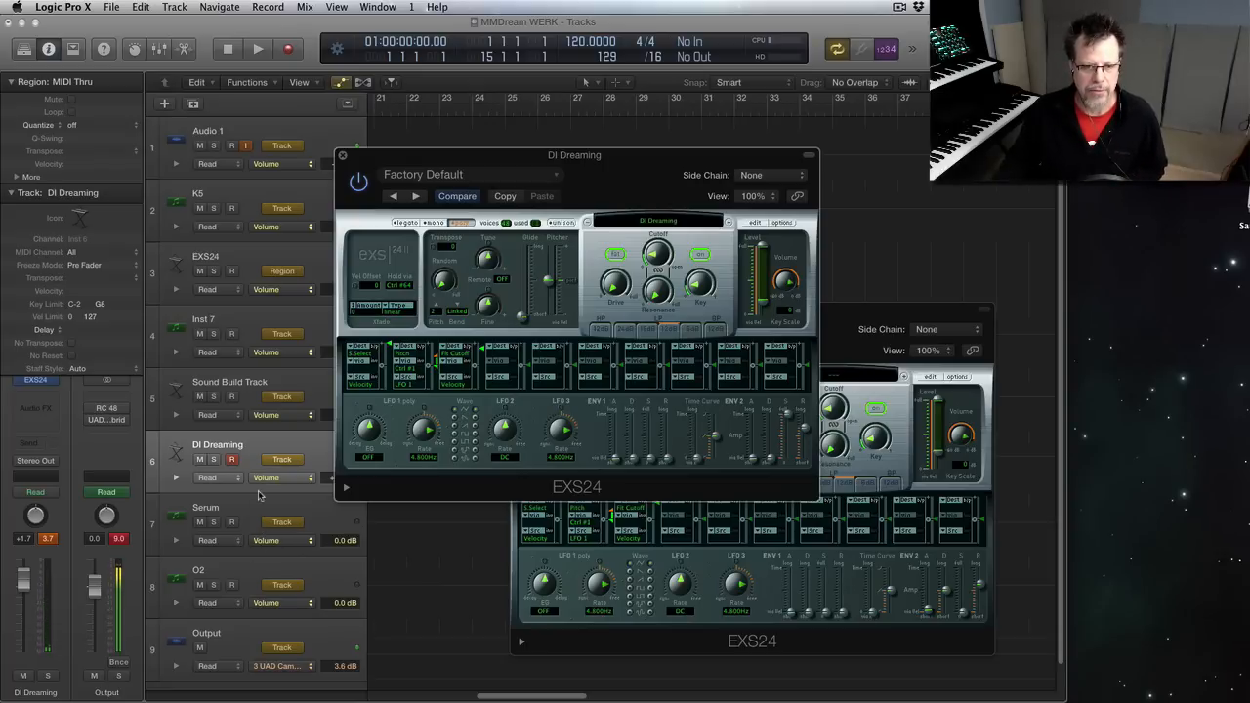
# - Bring the K5 track's Kontakt window into view and load DI Dreaming.nki from the MegaMagic Dreams K5 Guitar folder
pyautogui.click(252, 195)
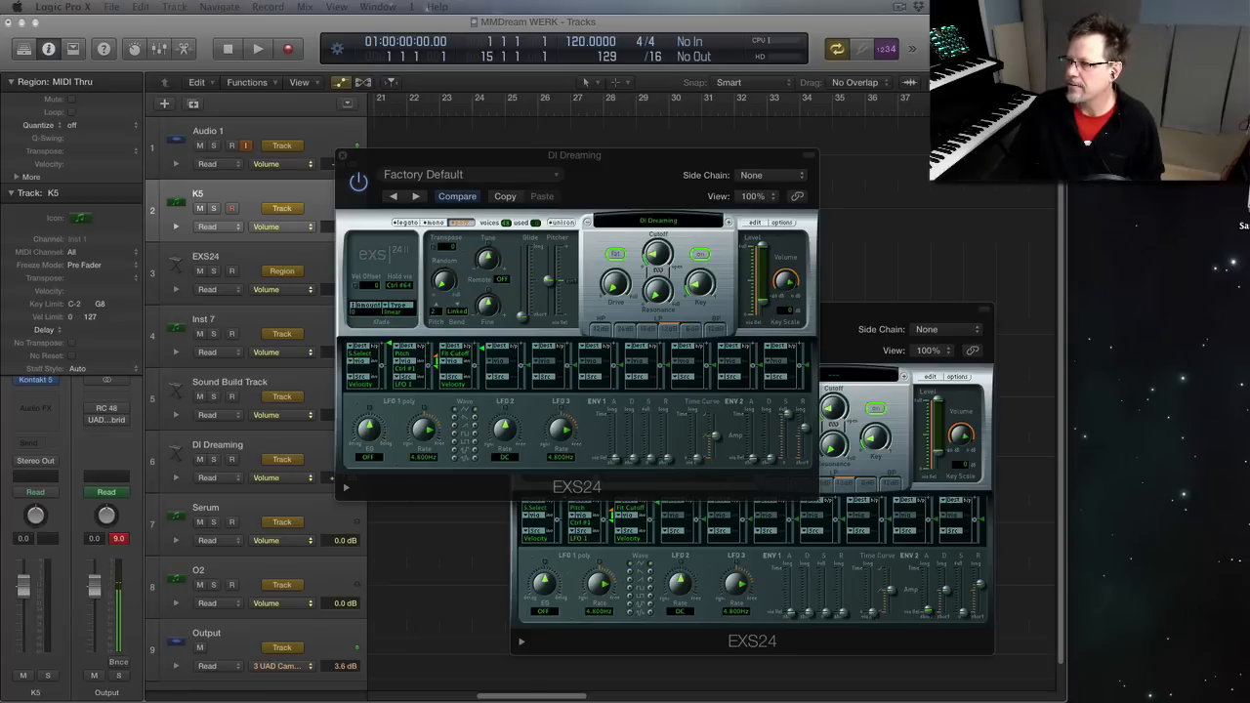
pyautogui.moveTo(1249, 48); pyautogui.dragTo(836, 66)
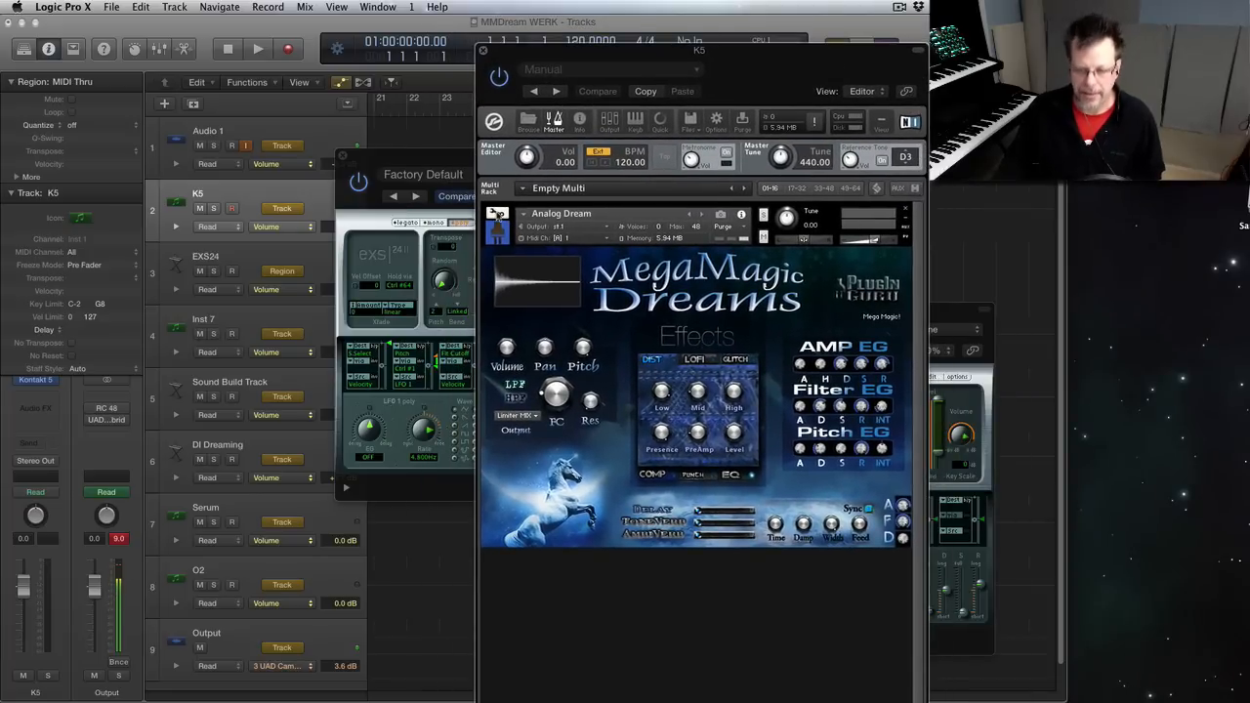
pyautogui.click(497, 214)
pyautogui.click(496, 214)
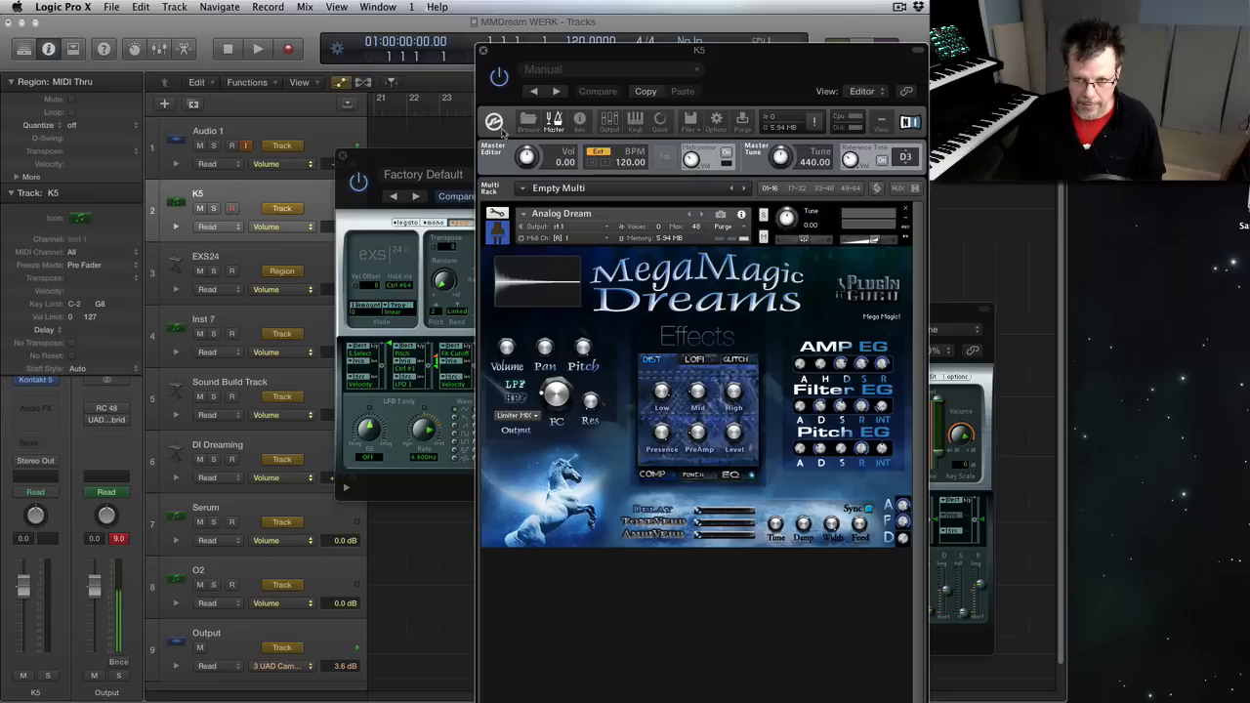
pyautogui.click(529, 120)
pyautogui.doubleClick(515, 332)
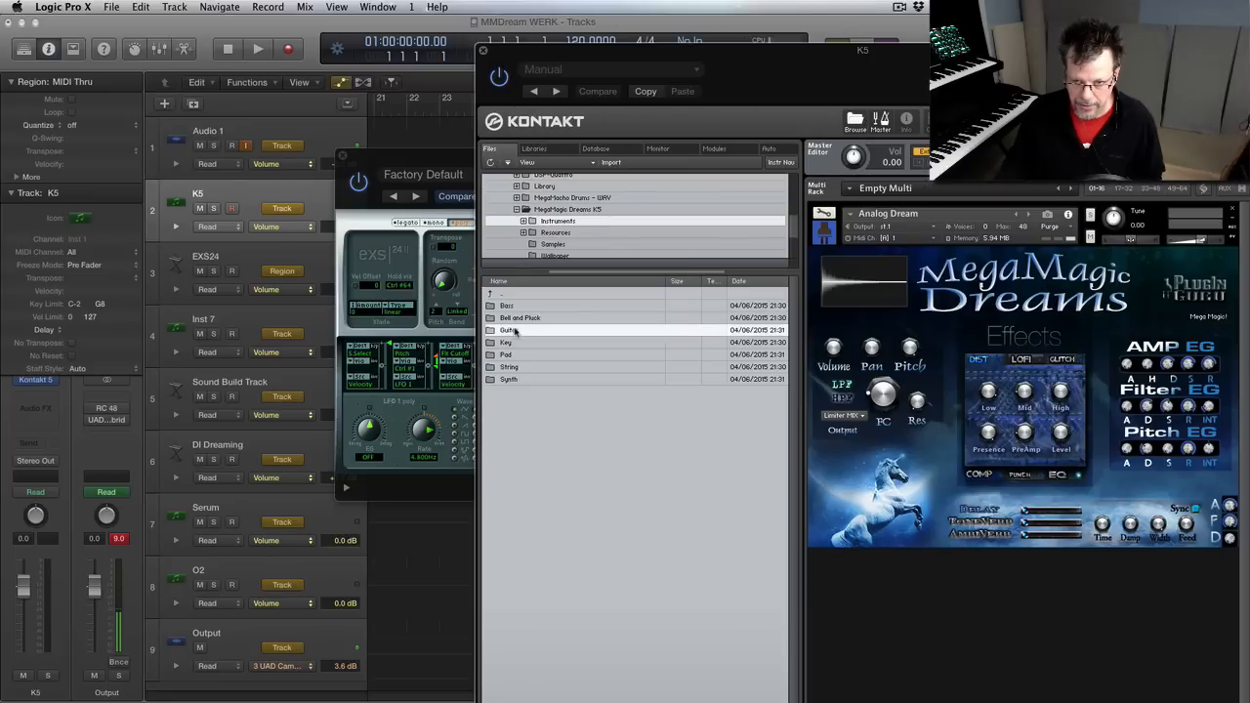
pyautogui.doubleClick(511, 306)
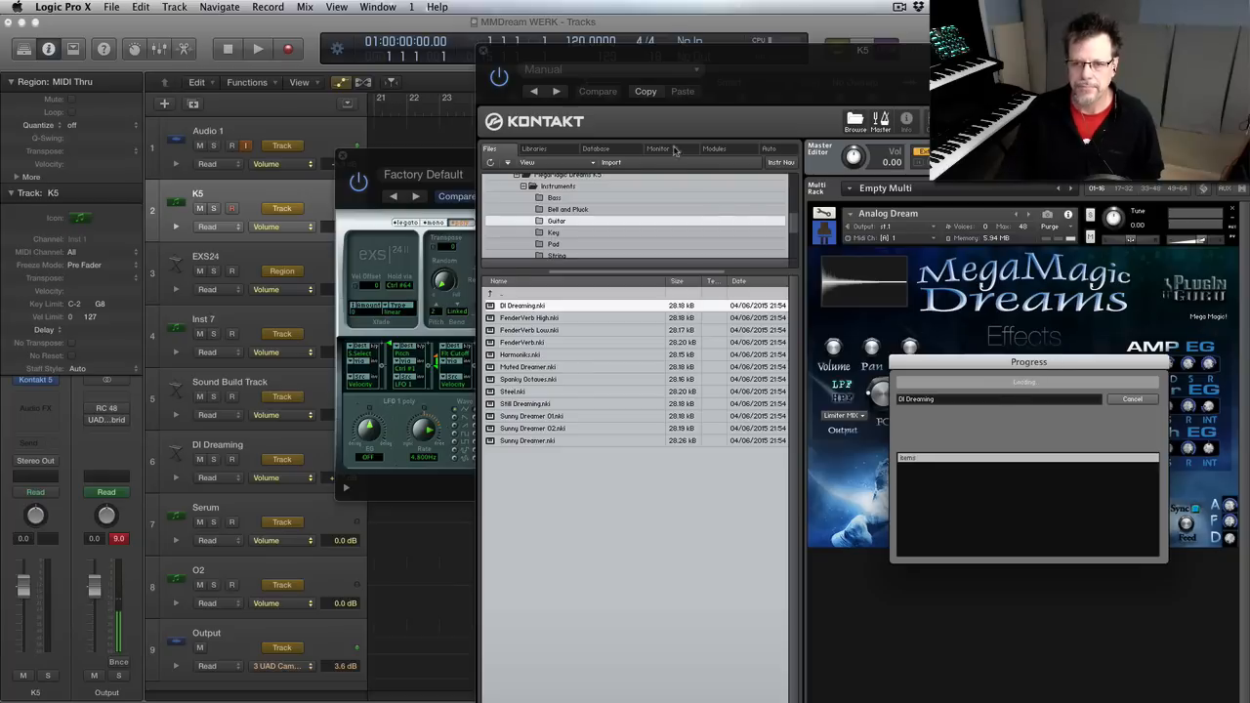
pyautogui.click(855, 118)
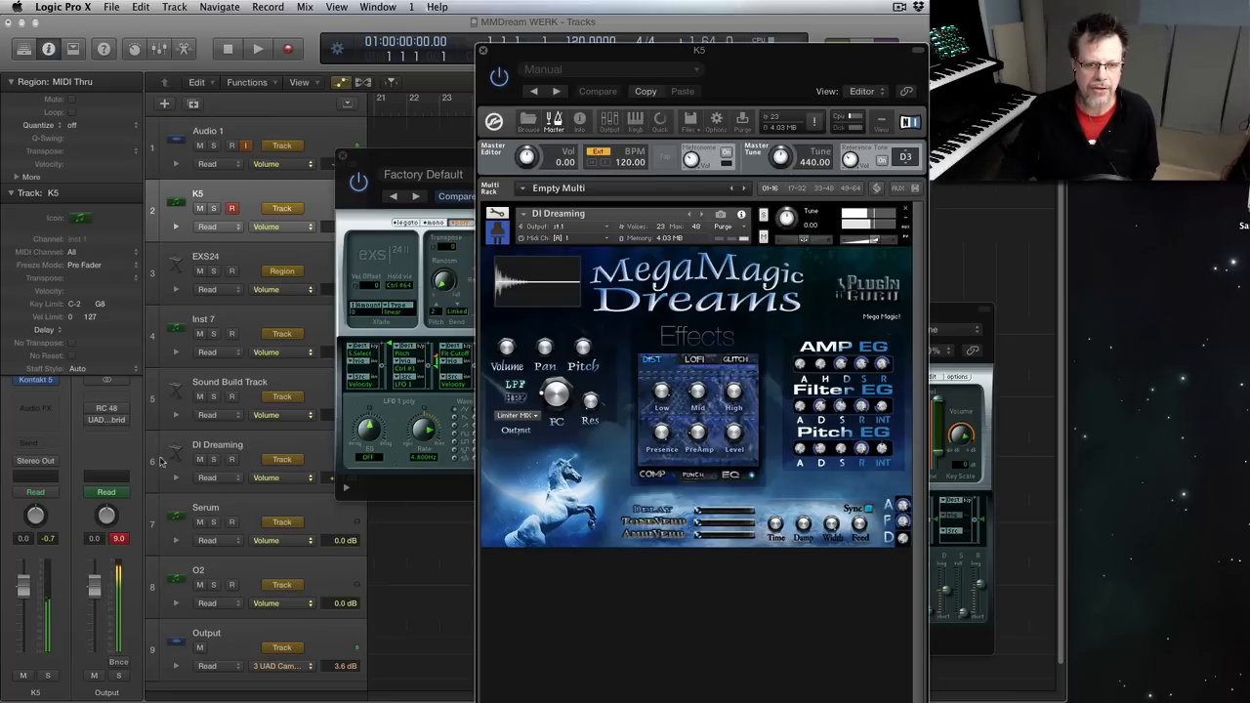
# - Open Serum on the Serum track, load the MegaMagic Dreams preset KEY - Dream Piano and move its window aside
pyautogui.click(247, 522)
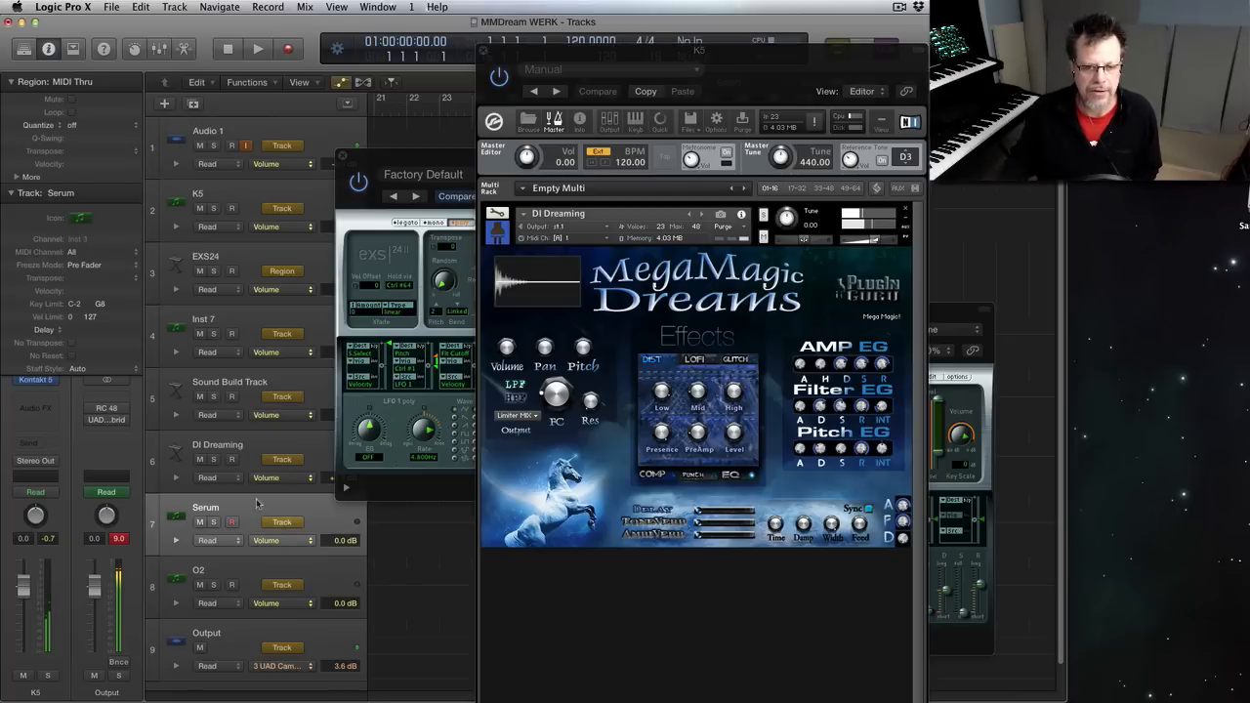
pyautogui.click(37, 383)
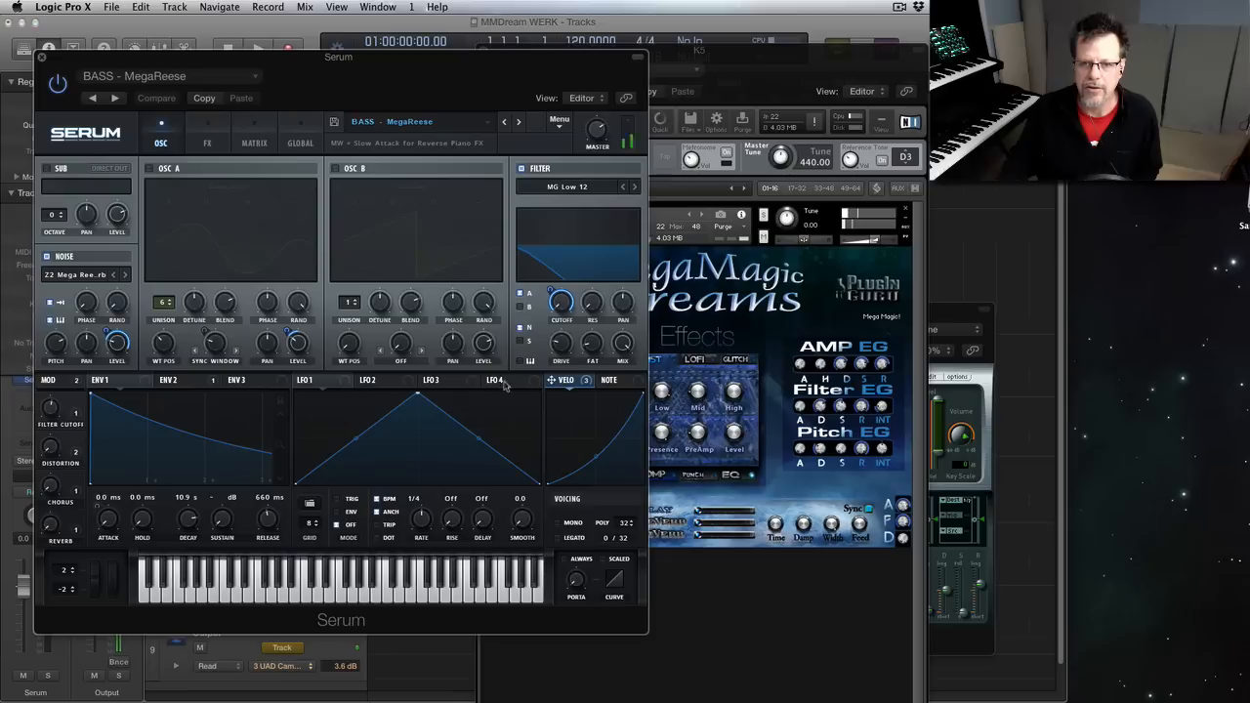
pyautogui.click(383, 121)
pyautogui.moveTo(405, 139)
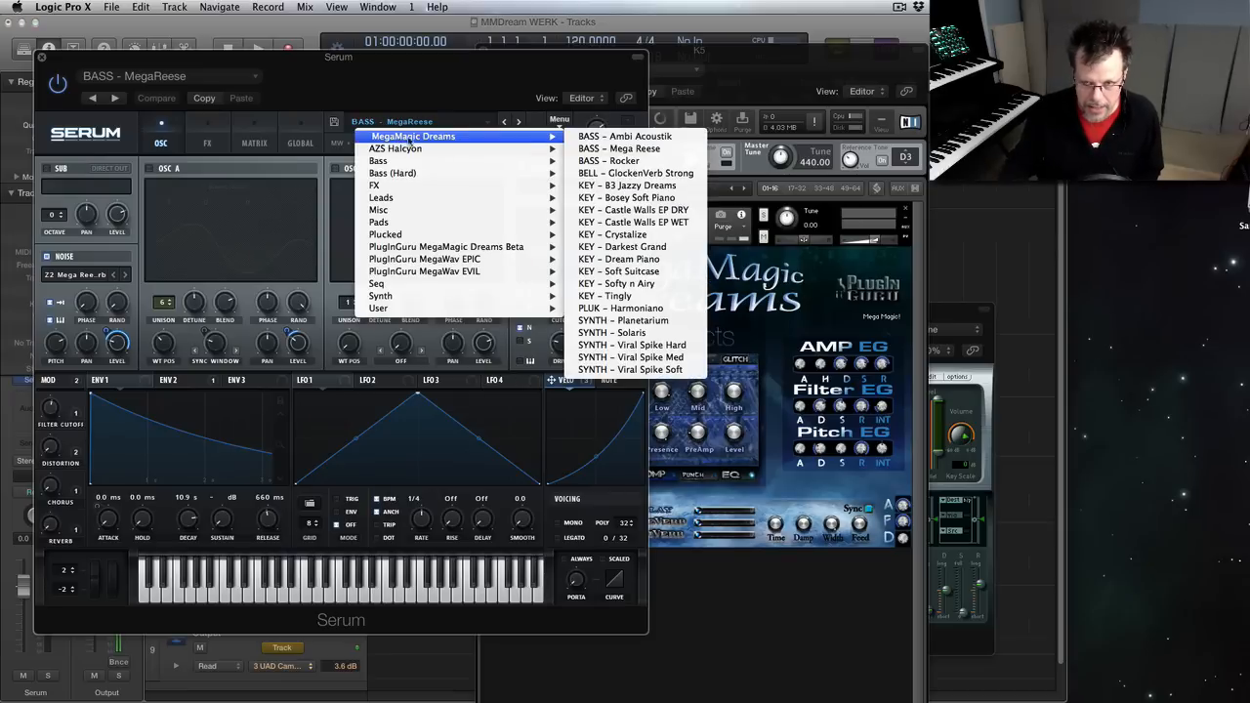
pyautogui.click(698, 259)
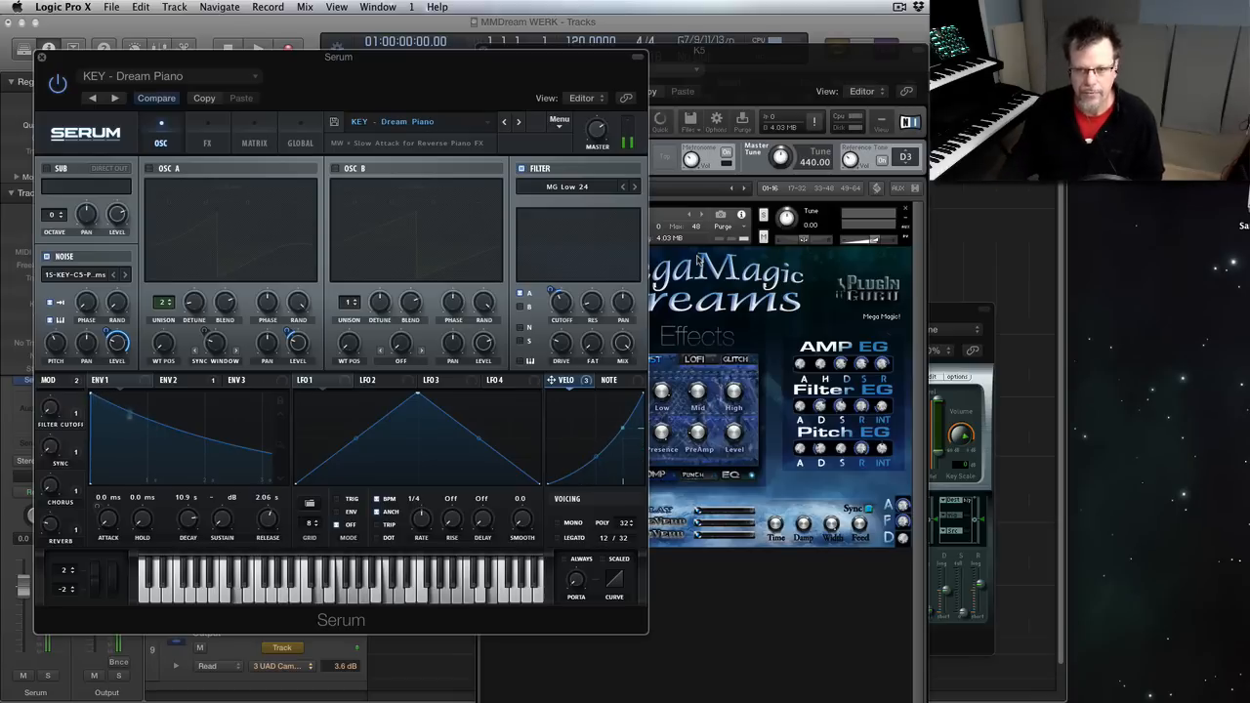
pyautogui.moveTo(466, 68); pyautogui.dragTo(970, 141)
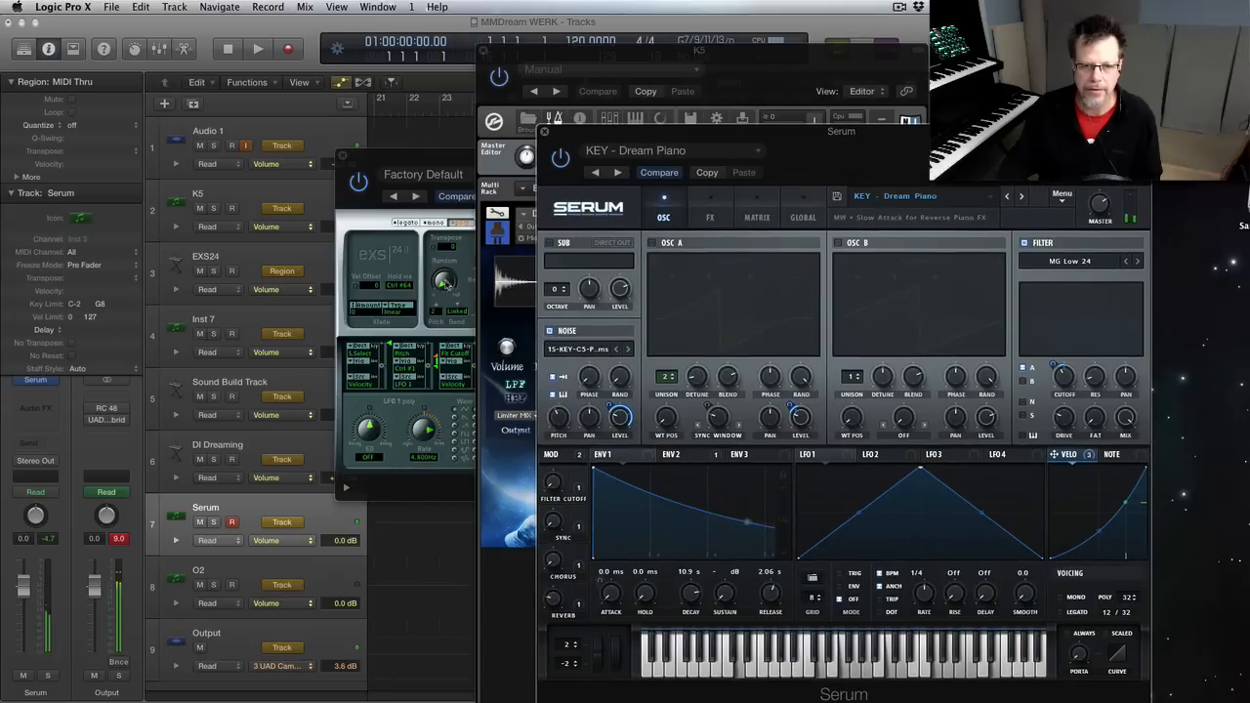
# - Load Dream Piano from the MegaMagic Dreams EXS24 Key category into the EXS24 on the DI Dreaming track
pyautogui.click(252, 264)
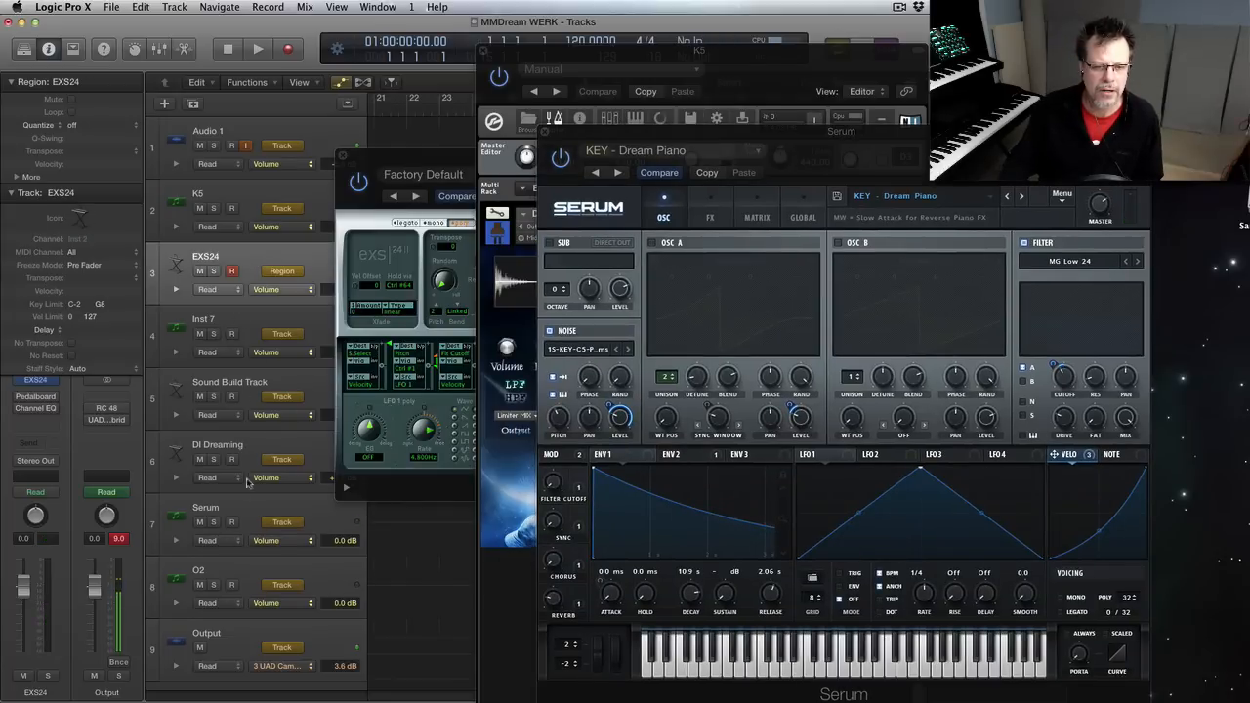
pyautogui.click(266, 447)
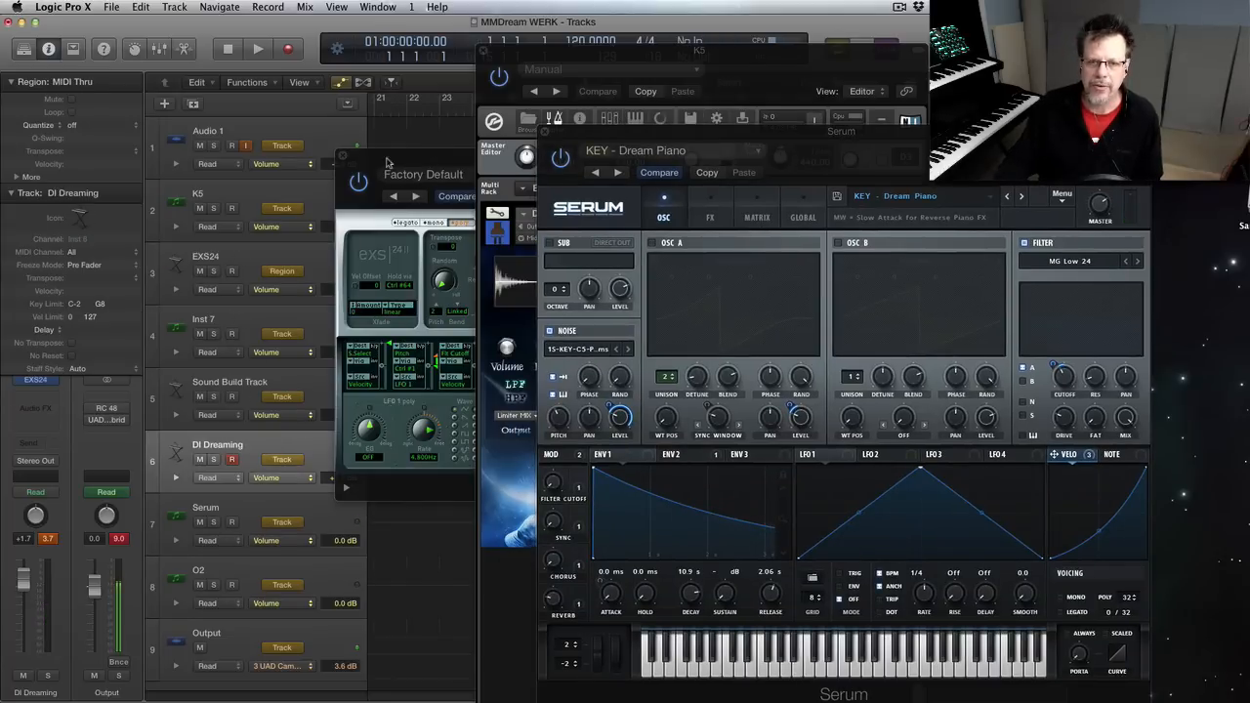
pyautogui.click(425, 165)
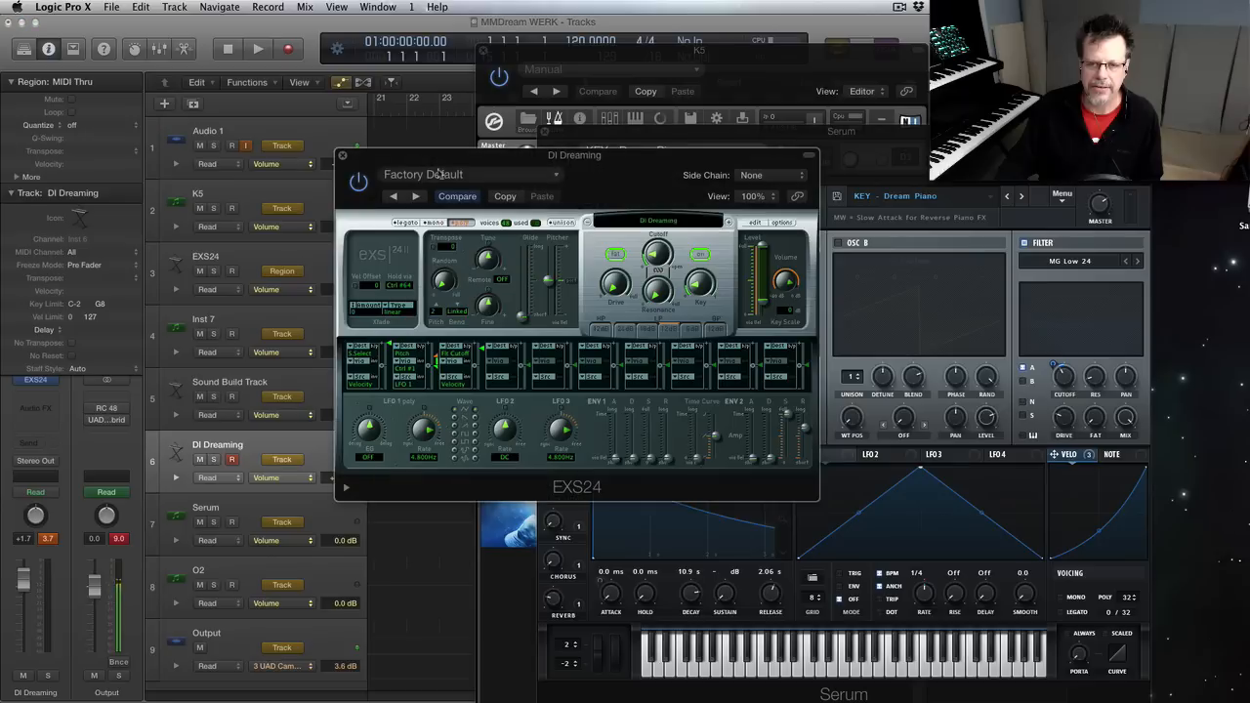
pyautogui.click(655, 220)
pyautogui.moveTo(689, 349)
pyautogui.moveTo(789, 353)
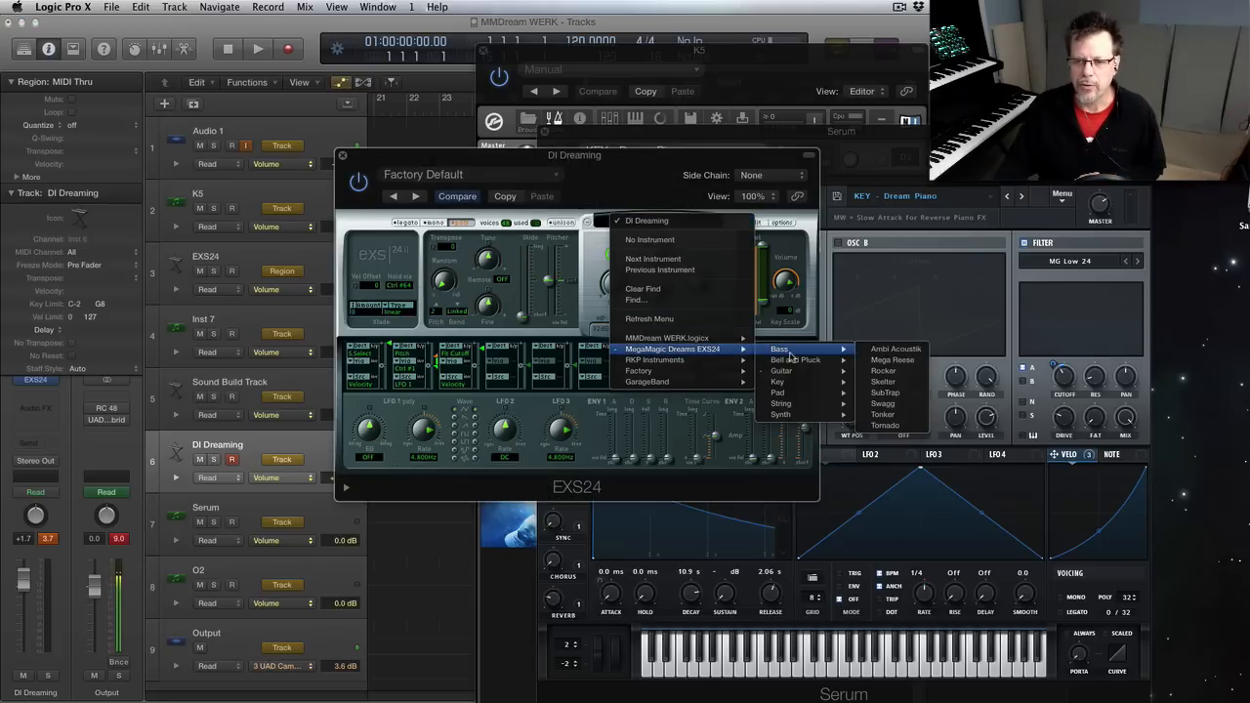
pyautogui.moveTo(800, 383)
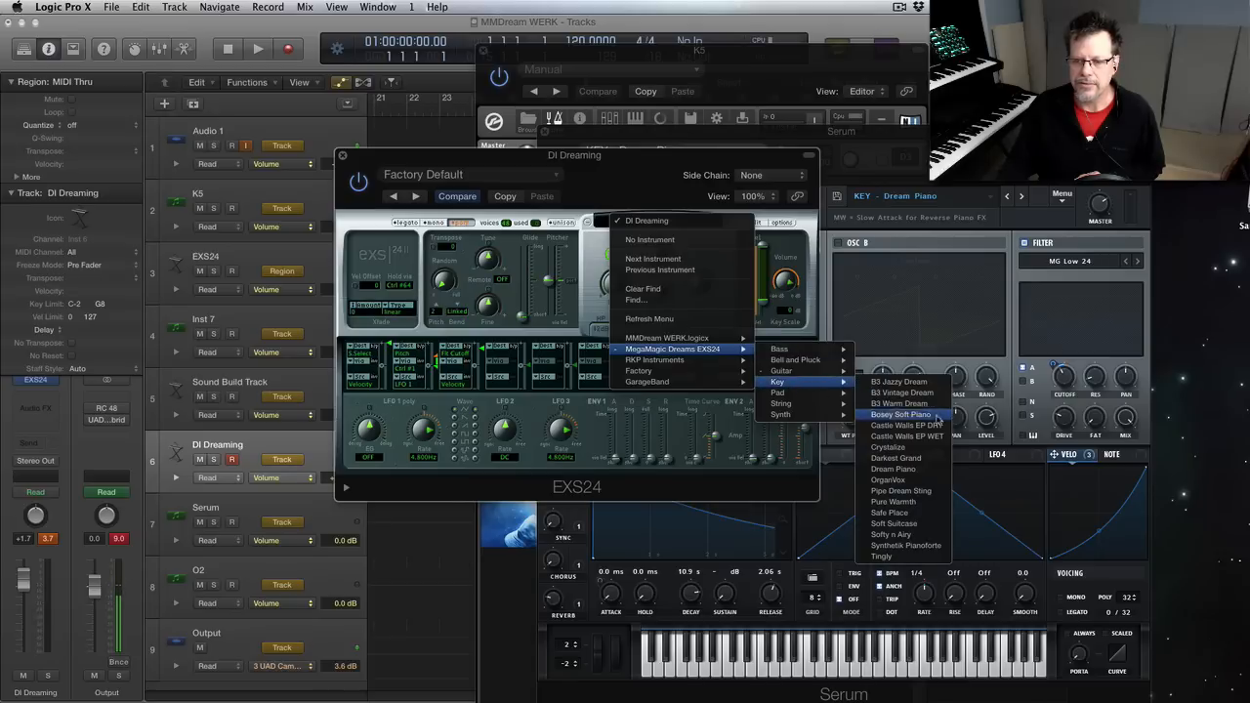
pyautogui.click(935, 470)
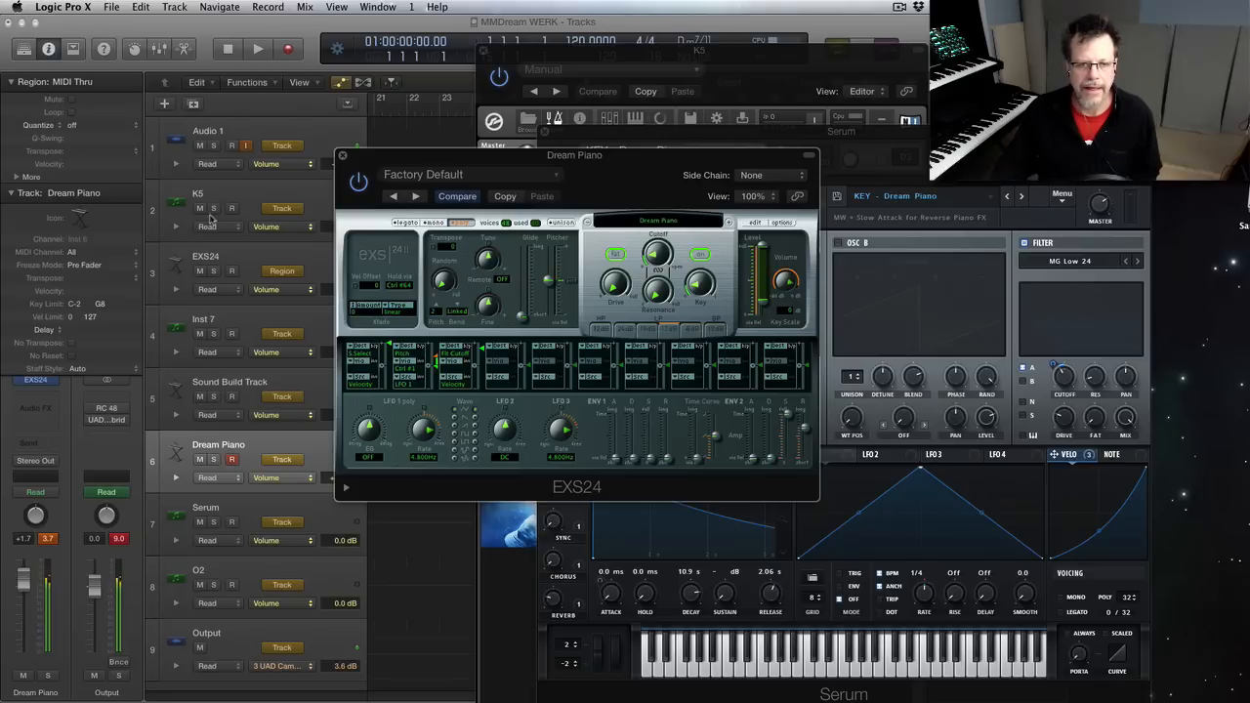
# - Load Dream Piano.nki from the Key folder into Kontakt on the K5 track in place of DI Dreaming
pyautogui.click(249, 196)
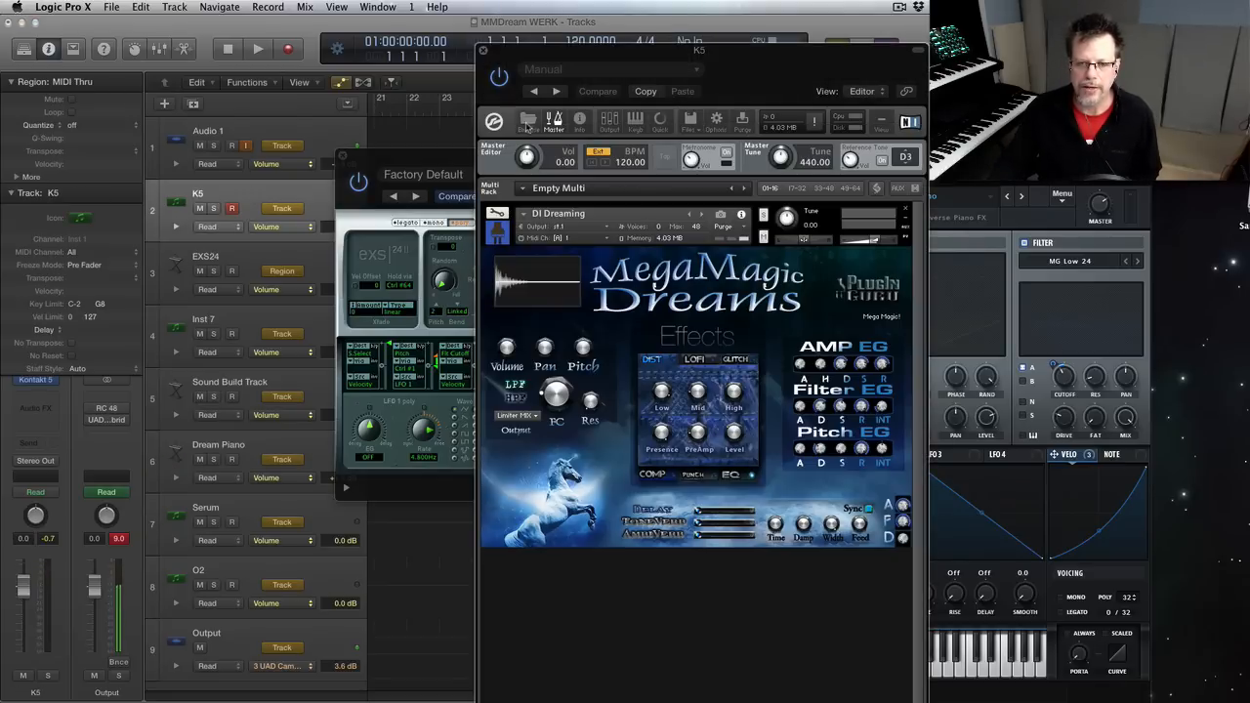
pyautogui.click(528, 121)
pyautogui.doubleClick(508, 292)
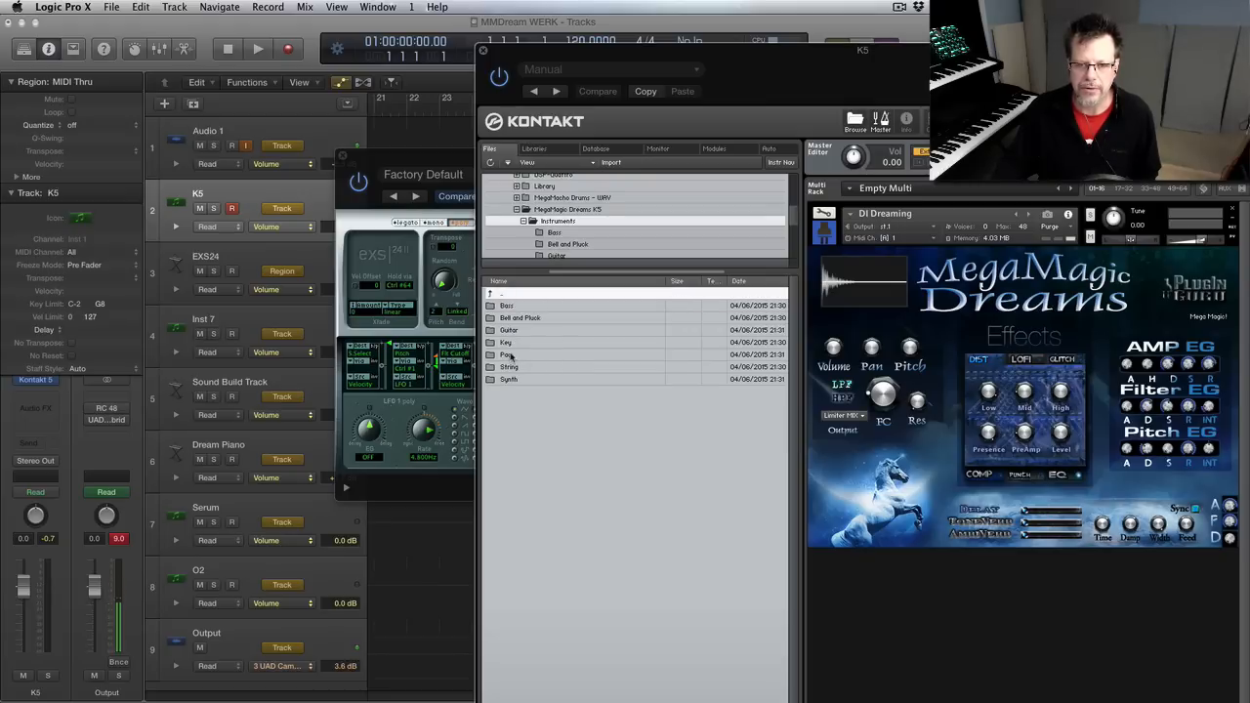
pyautogui.doubleClick(509, 342)
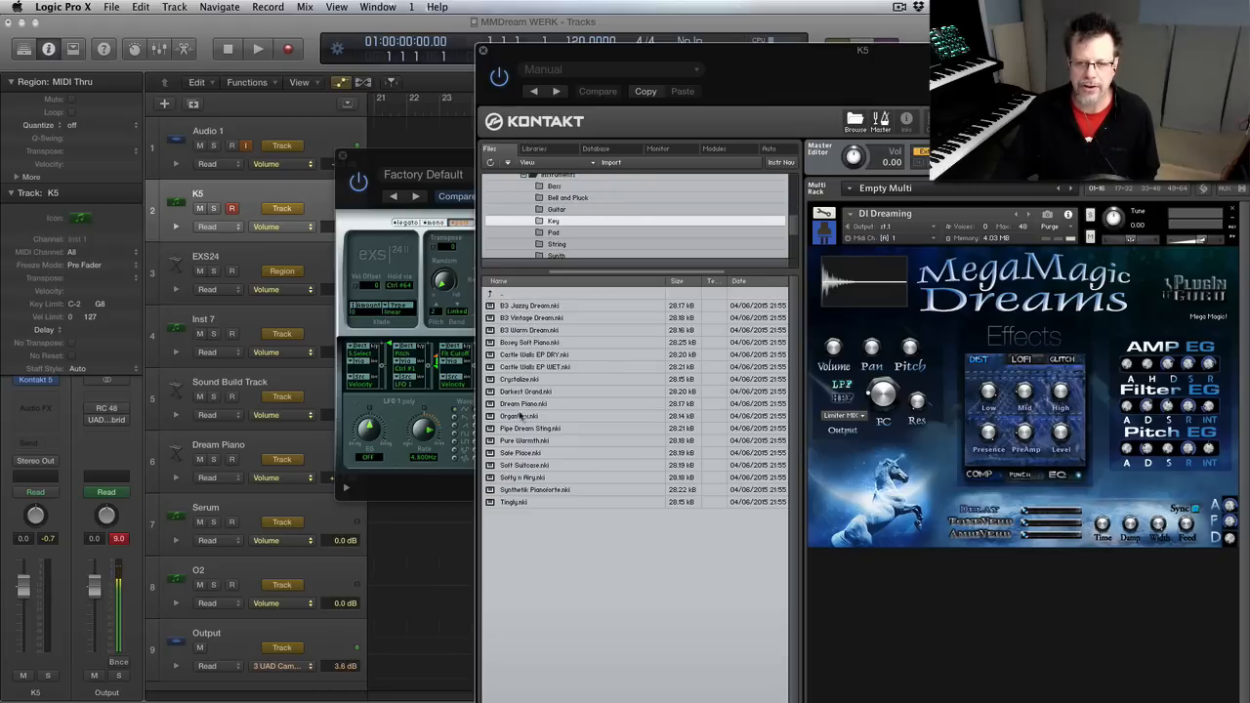
pyautogui.moveTo(516, 408); pyautogui.dragTo(915, 402)
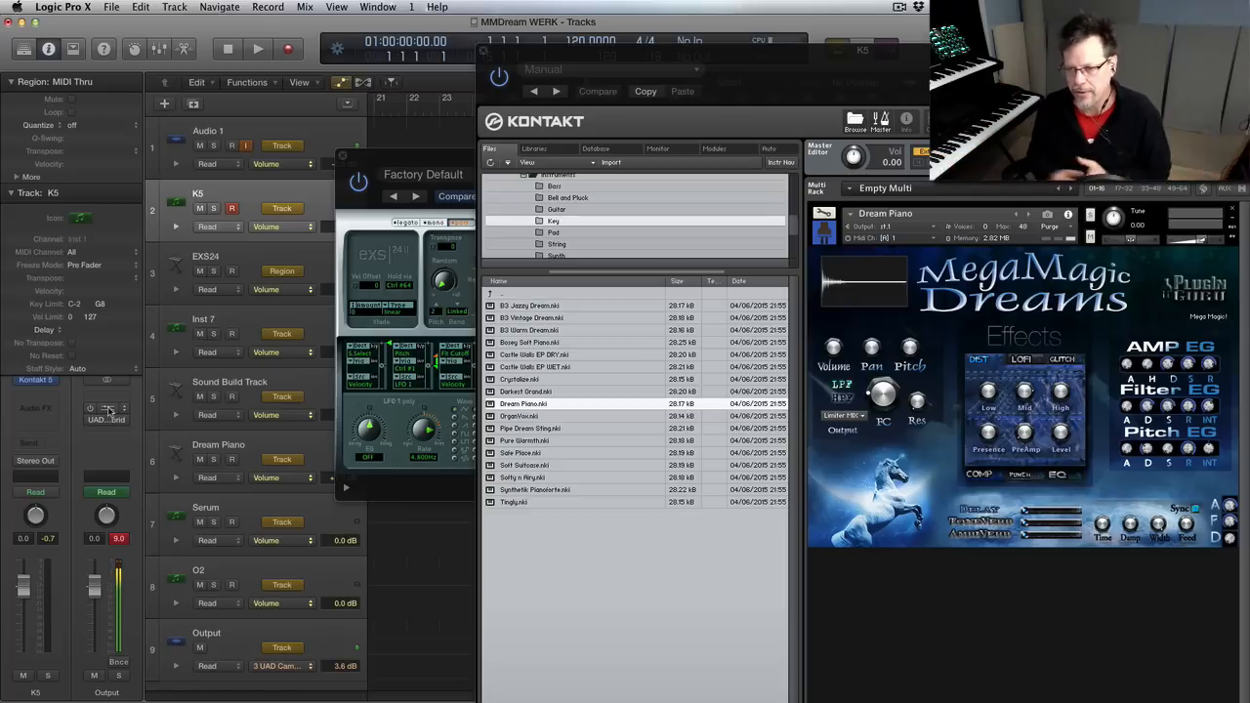
# - Find MegaMacho Drums among the Kontakt libraries and list its instruments
pyautogui.click(542, 149)
pyautogui.scroll(-10, 583, 592)
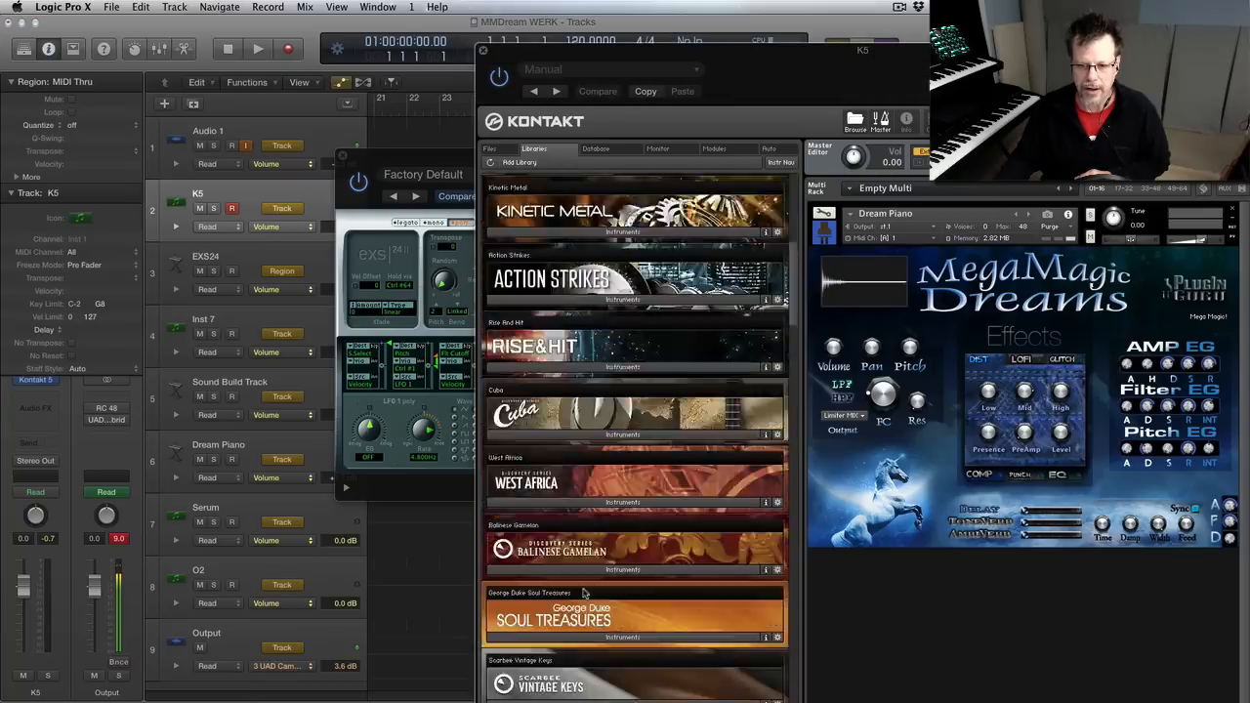
pyautogui.scroll(-15, 584, 593)
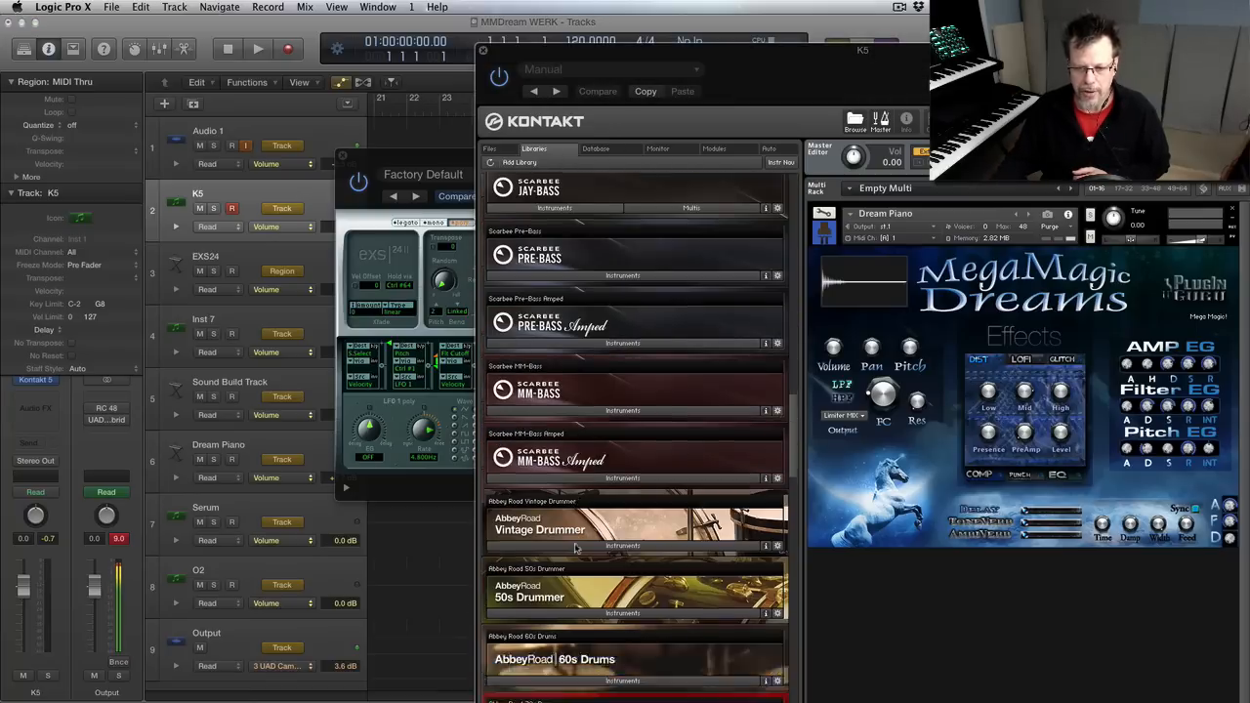
pyautogui.scroll(-15, 576, 549)
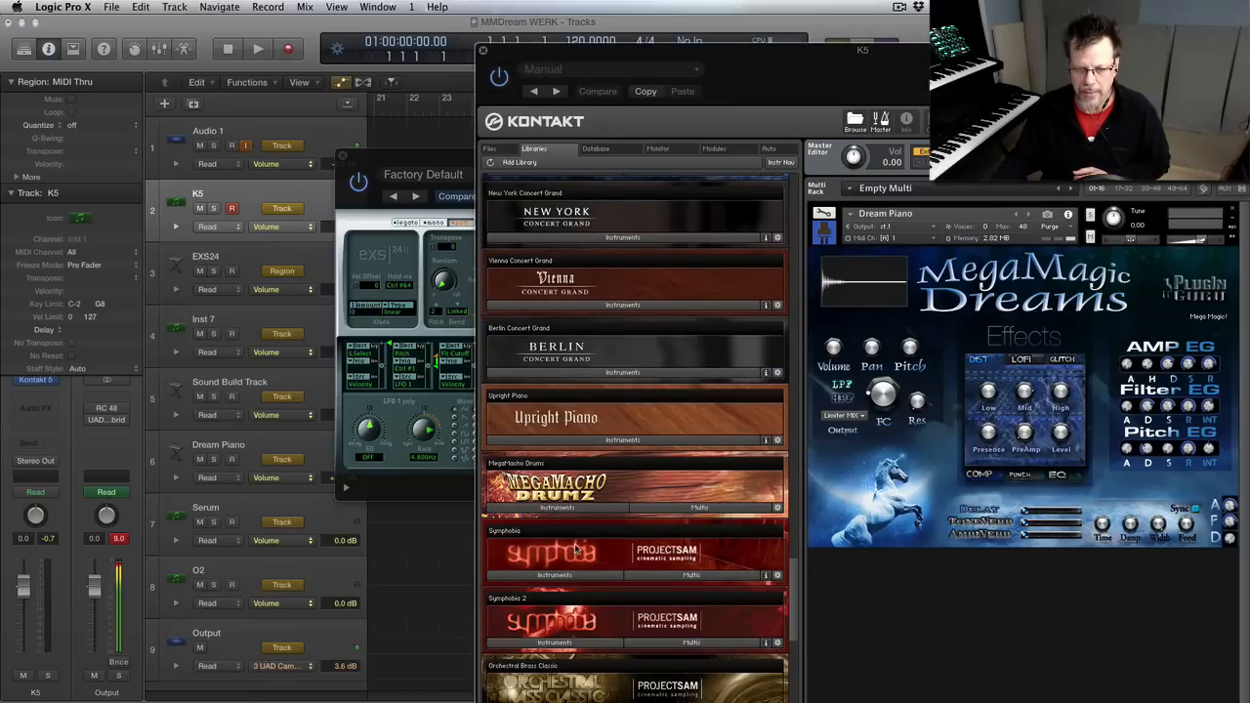
pyautogui.click(552, 509)
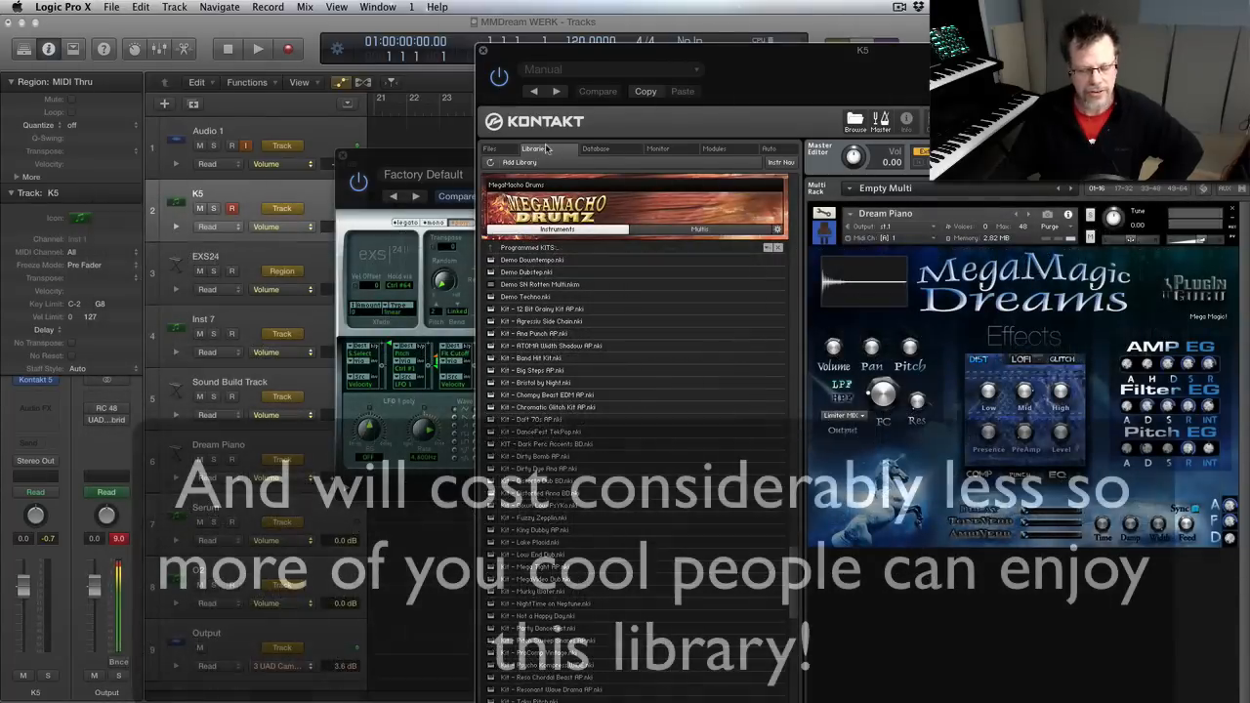
# - Load the R1 - AnaBox kit from the Kits - Drums folder of the MegaMacho Drums library
pyautogui.click(490, 148)
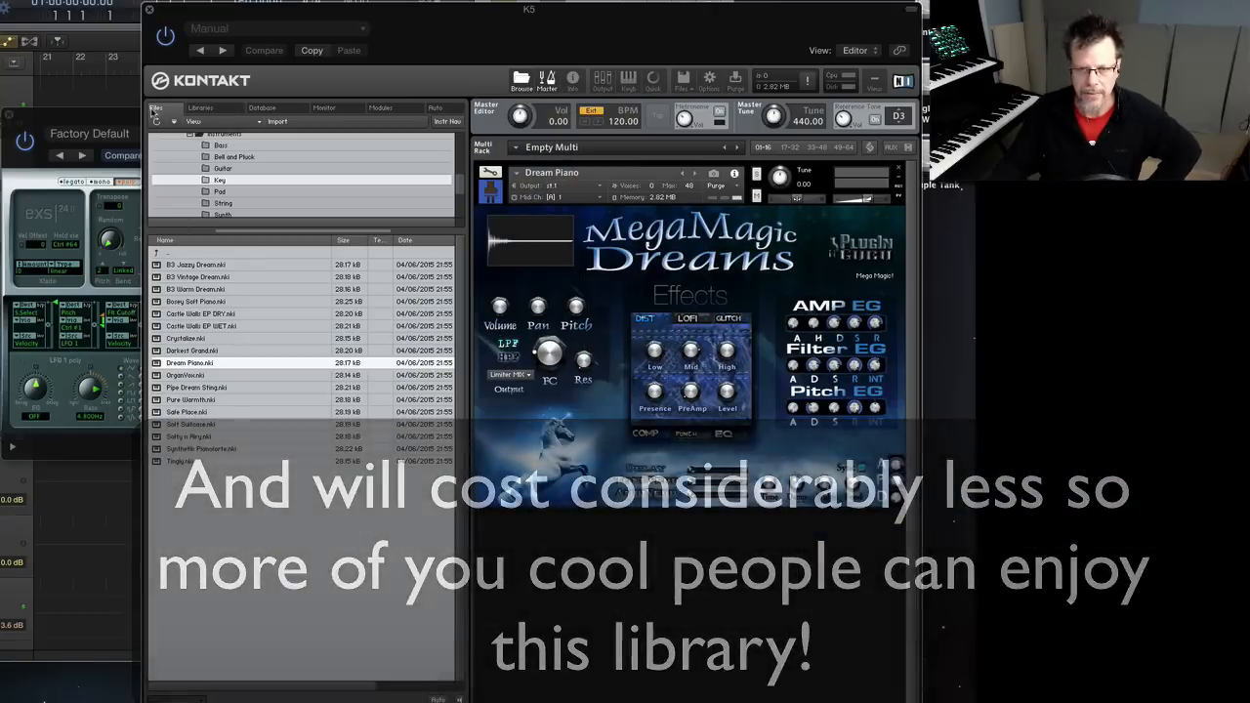
pyautogui.click(201, 108)
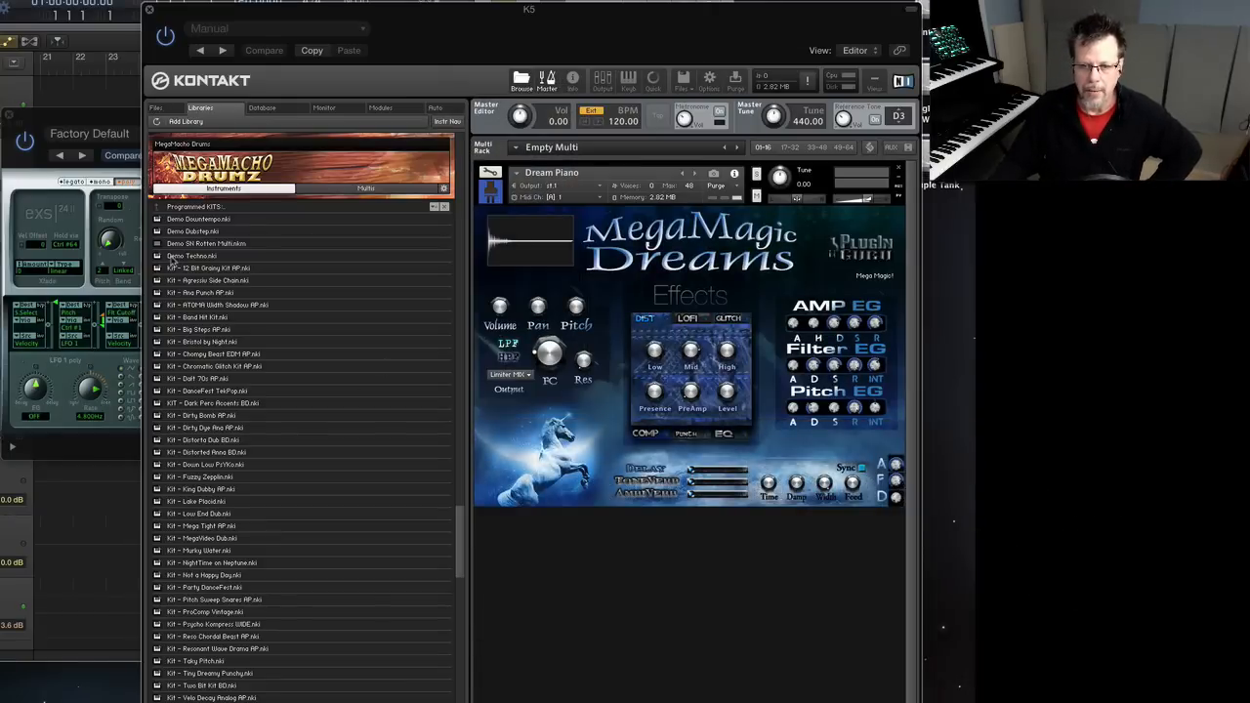
pyautogui.click(194, 207)
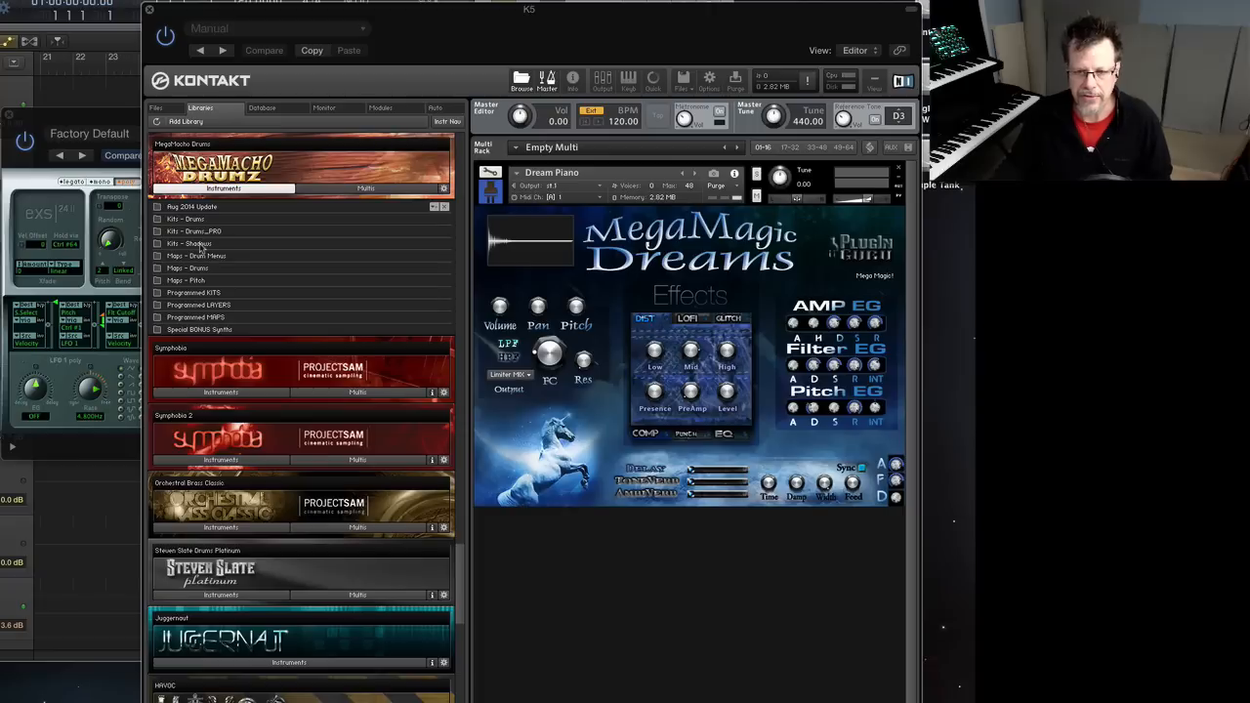
pyautogui.click(197, 219)
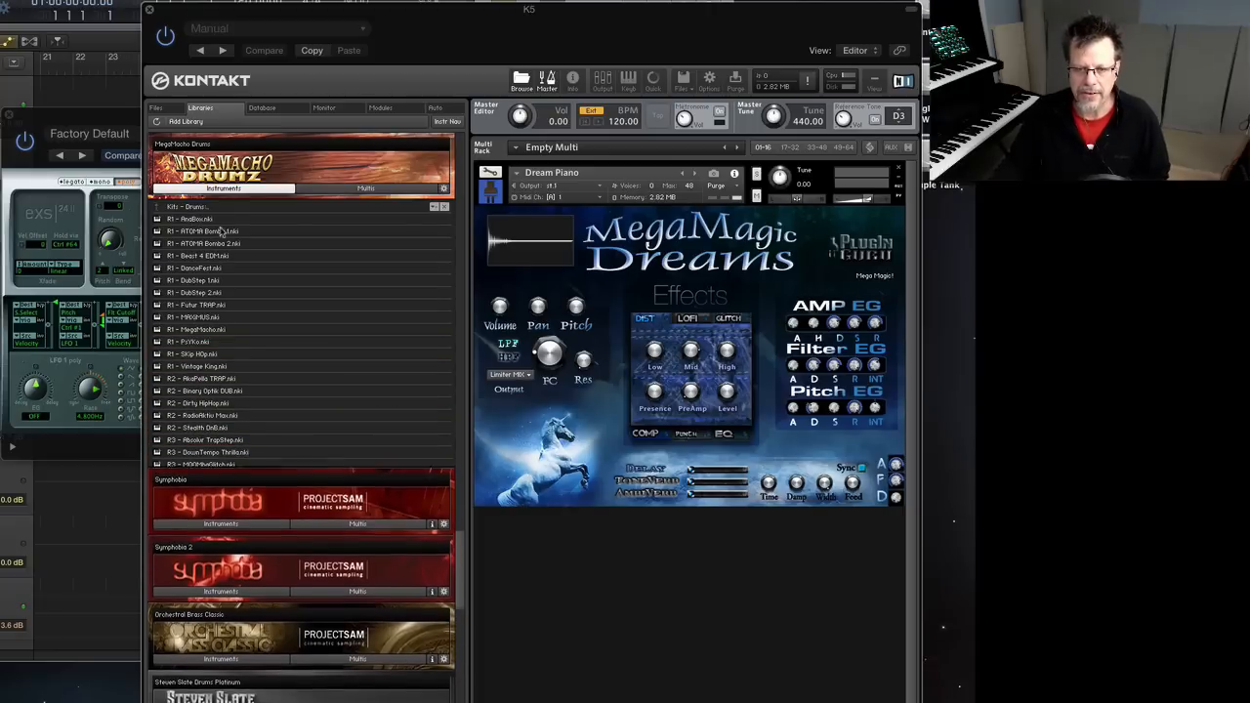
pyautogui.doubleClick(186, 220)
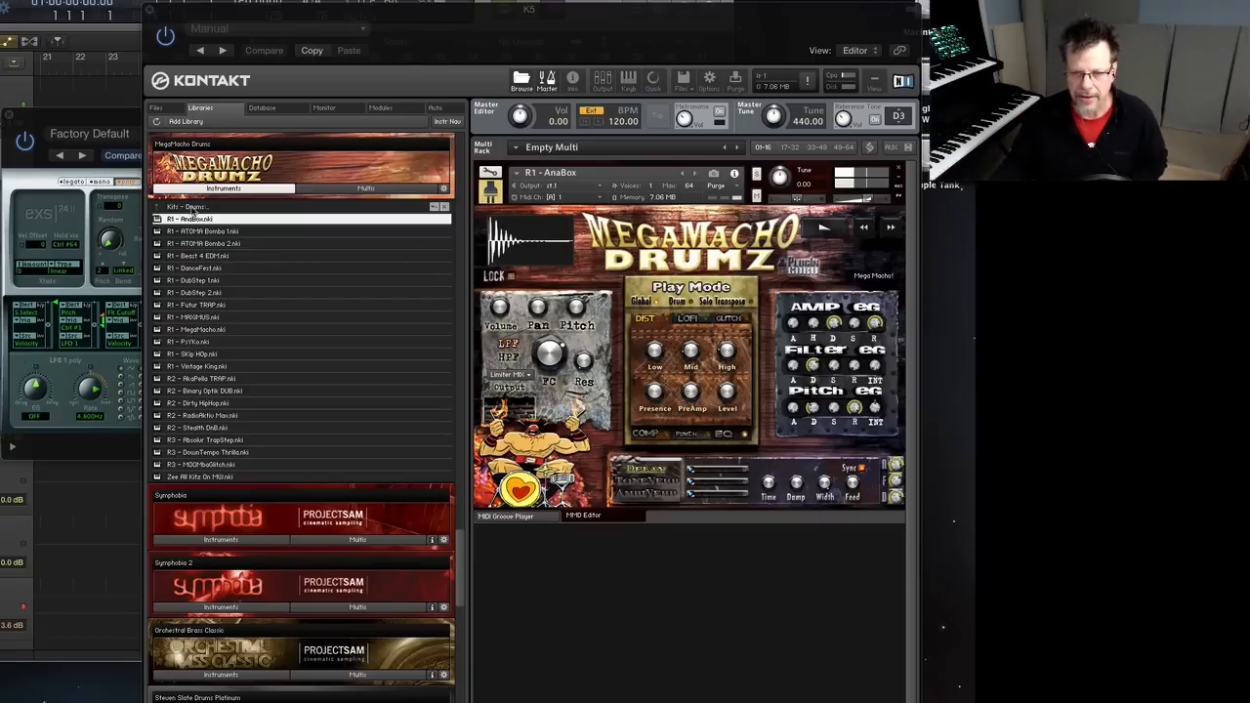
# - Load AnaBox FULL Shadow.nki from the Kits - Shadows folder of MegaMacho Drums in place of R1 - AnaBox
pyautogui.click(192, 207)
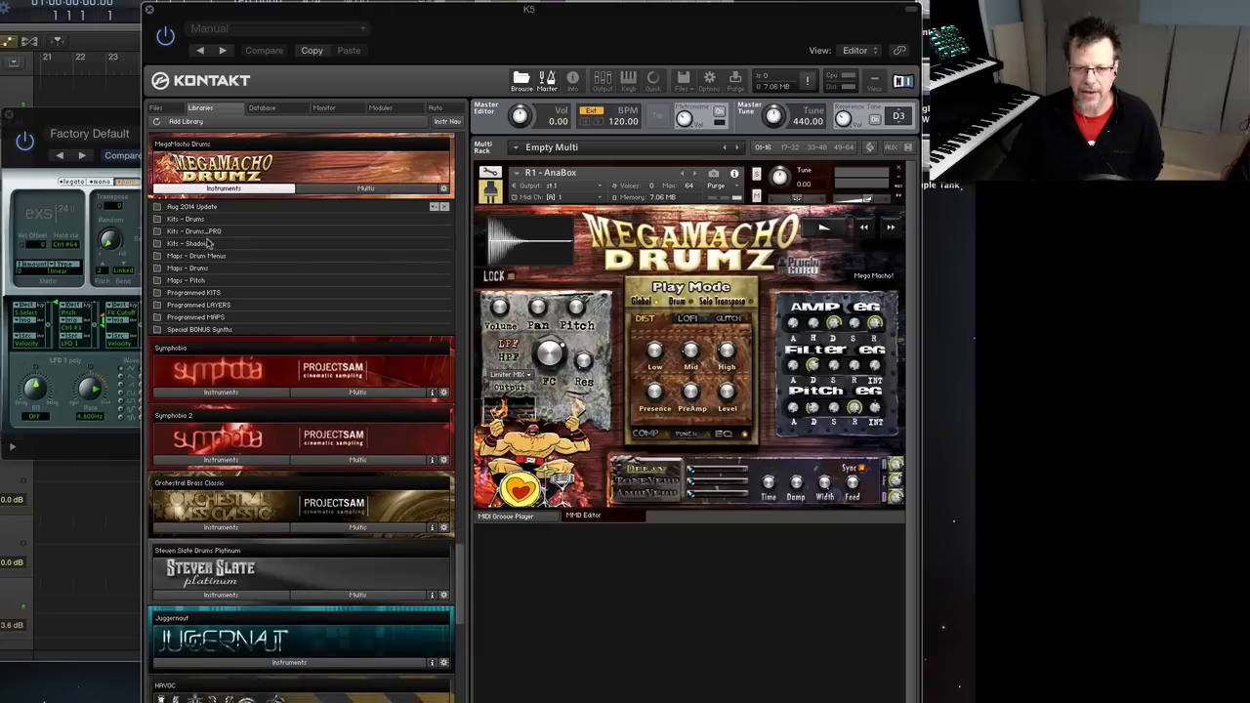
pyautogui.click(196, 243)
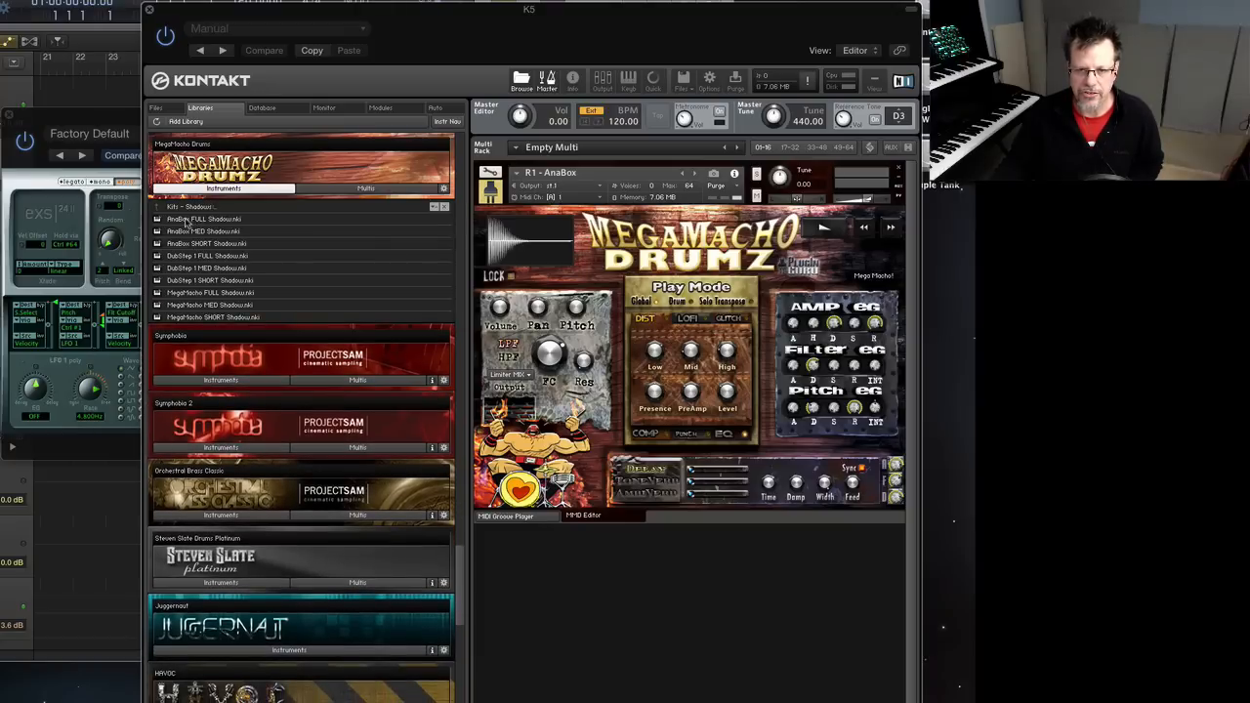
pyautogui.click(181, 220)
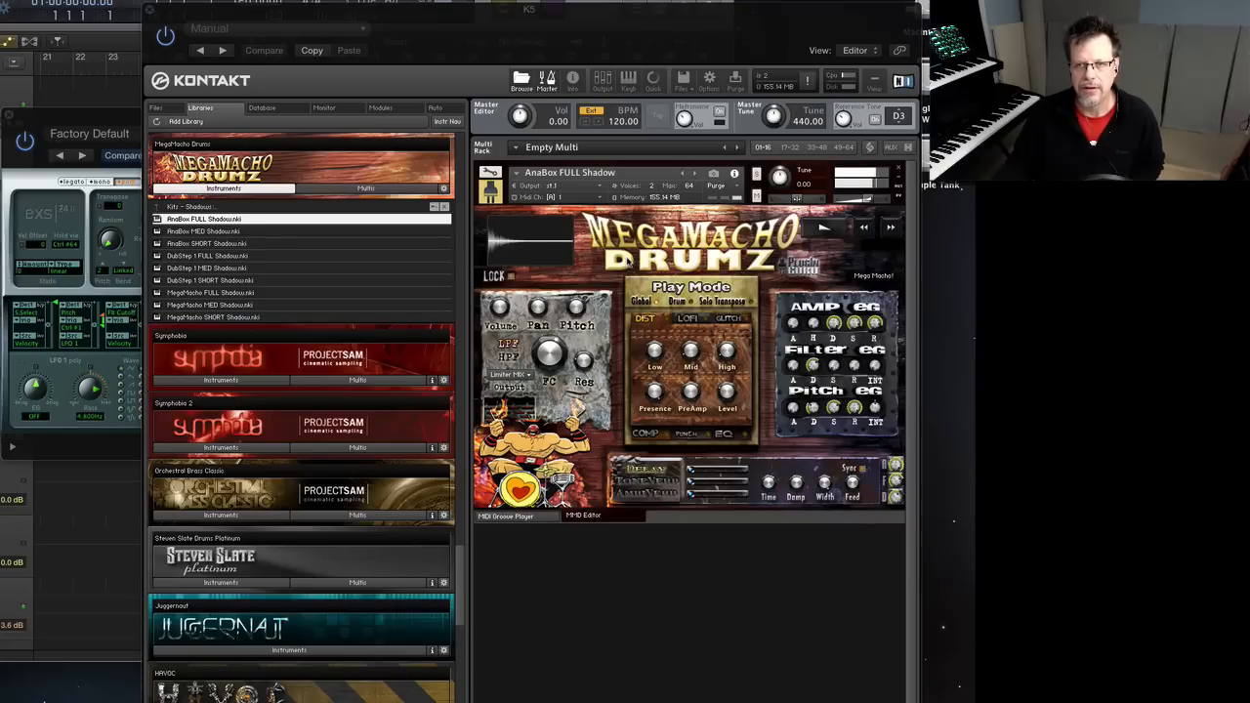
# - Add R1 - AnaBox from the Kits - Drums folder below AnaBox FULL Shadow and assign it to MIDI channel A 1
pyautogui.click(191, 207)
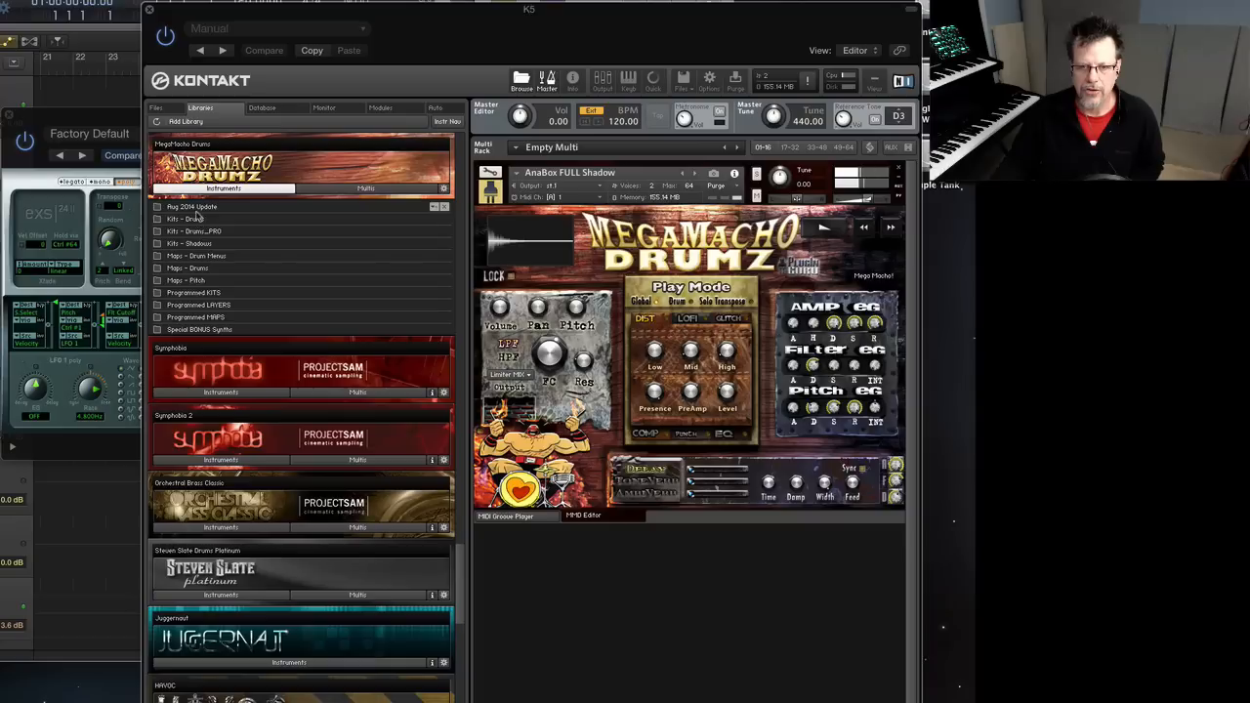
pyautogui.click(191, 220)
pyautogui.moveTo(191, 219); pyautogui.dragTo(594, 592)
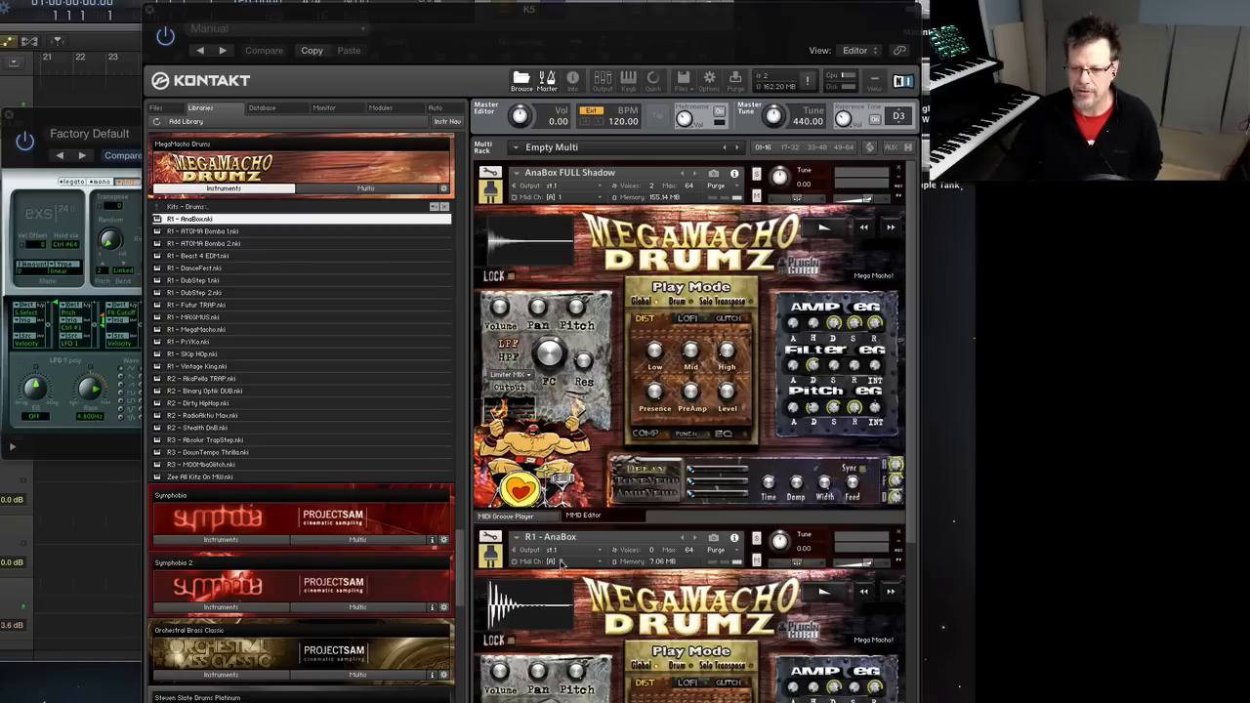
pyautogui.click(561, 563)
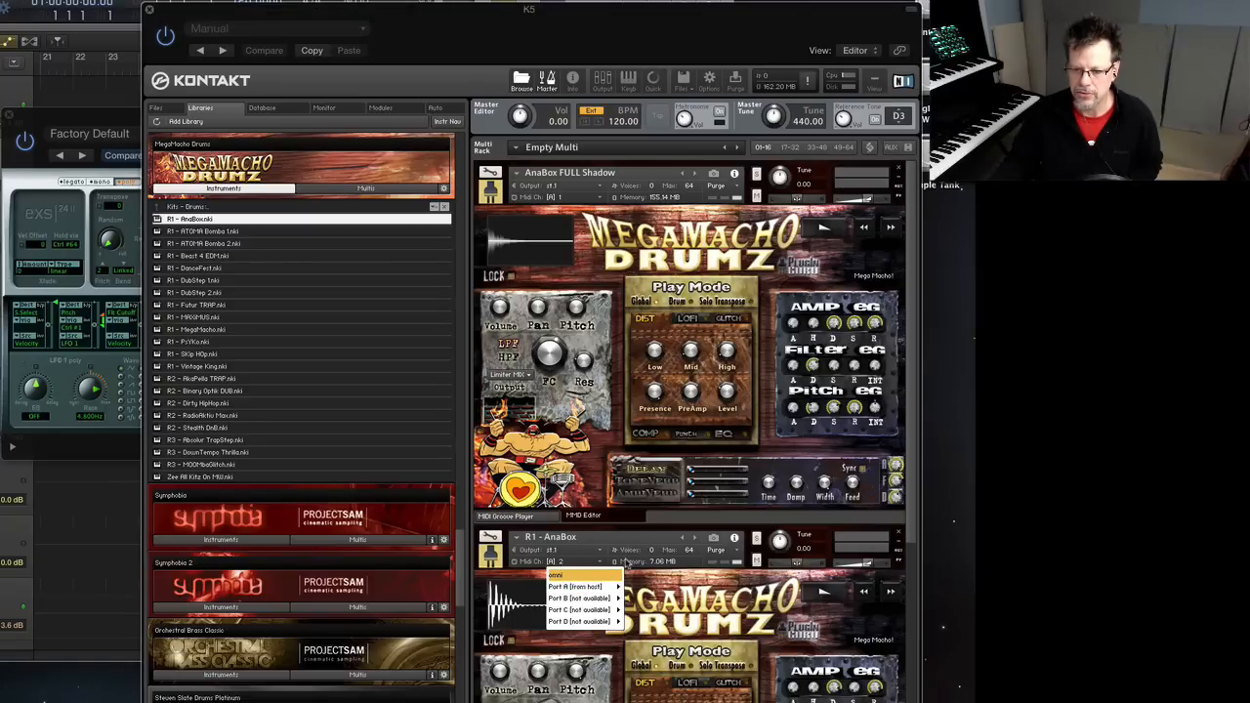
pyautogui.click(634, 545)
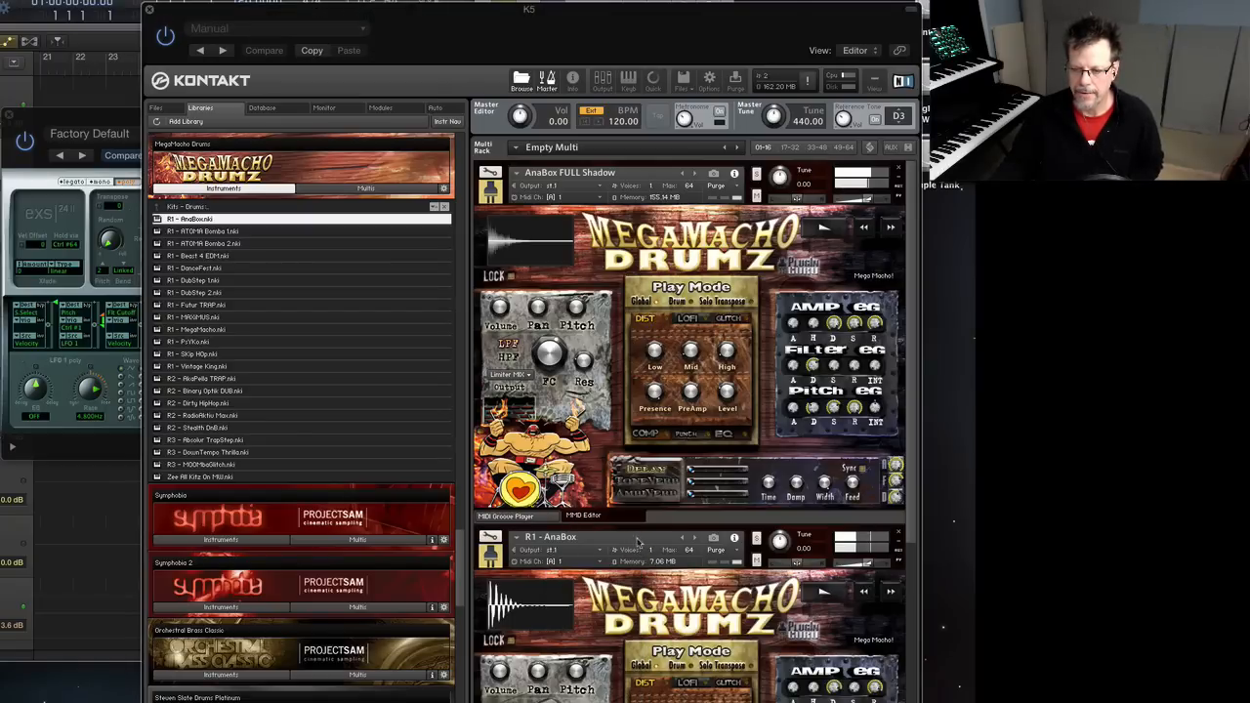
# - Adjust the Pitch EG intensity of AnaBox FULL Shadow, set its Pitch EG decay to 2.5k ms and its Amp EG release to 96.5 ms
pyautogui.moveTo(868, 200); pyautogui.dragTo(860, 202)
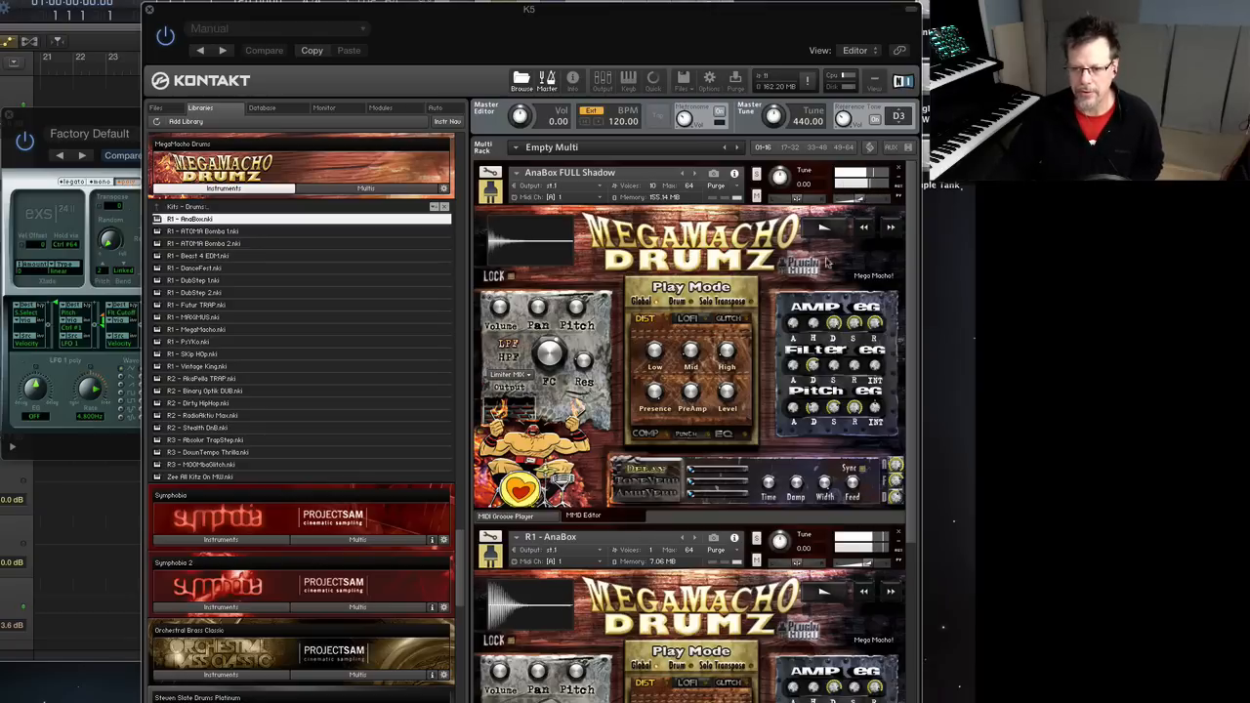
pyautogui.moveTo(875, 408); pyautogui.dragTo(875, 395)
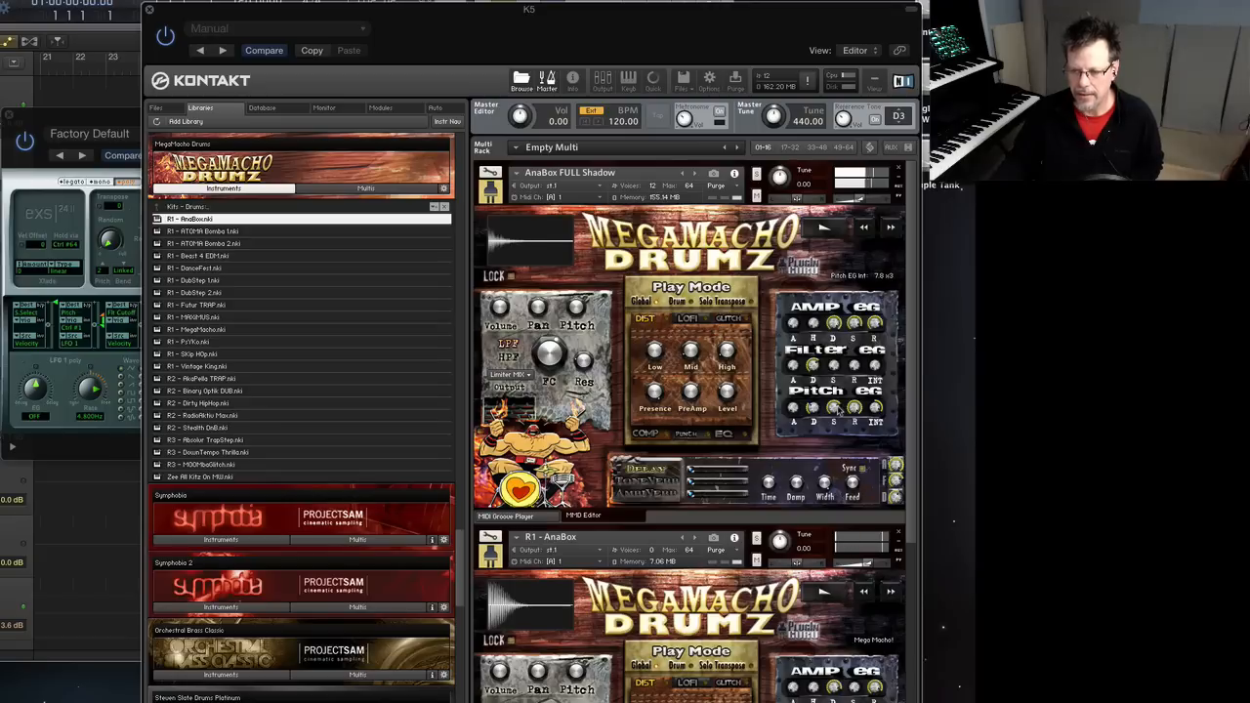
pyautogui.moveTo(837, 410); pyautogui.dragTo(816, 380)
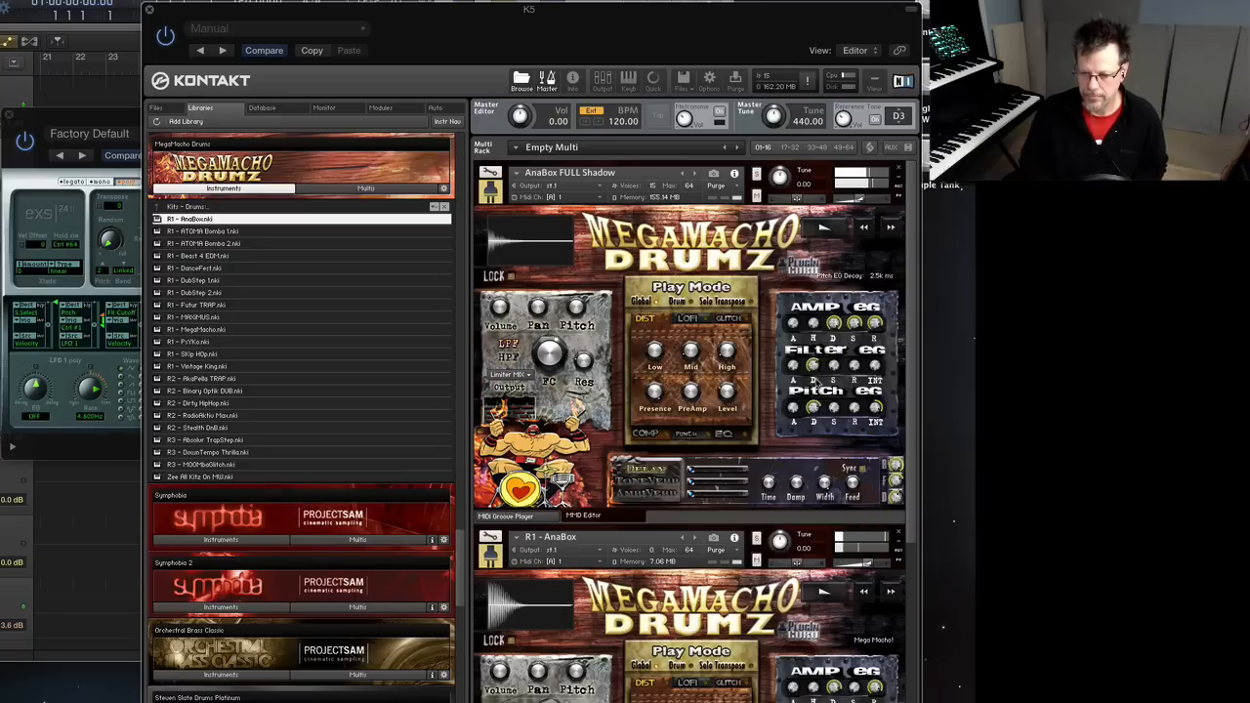
pyautogui.moveTo(875, 324); pyautogui.dragTo(872, 361)
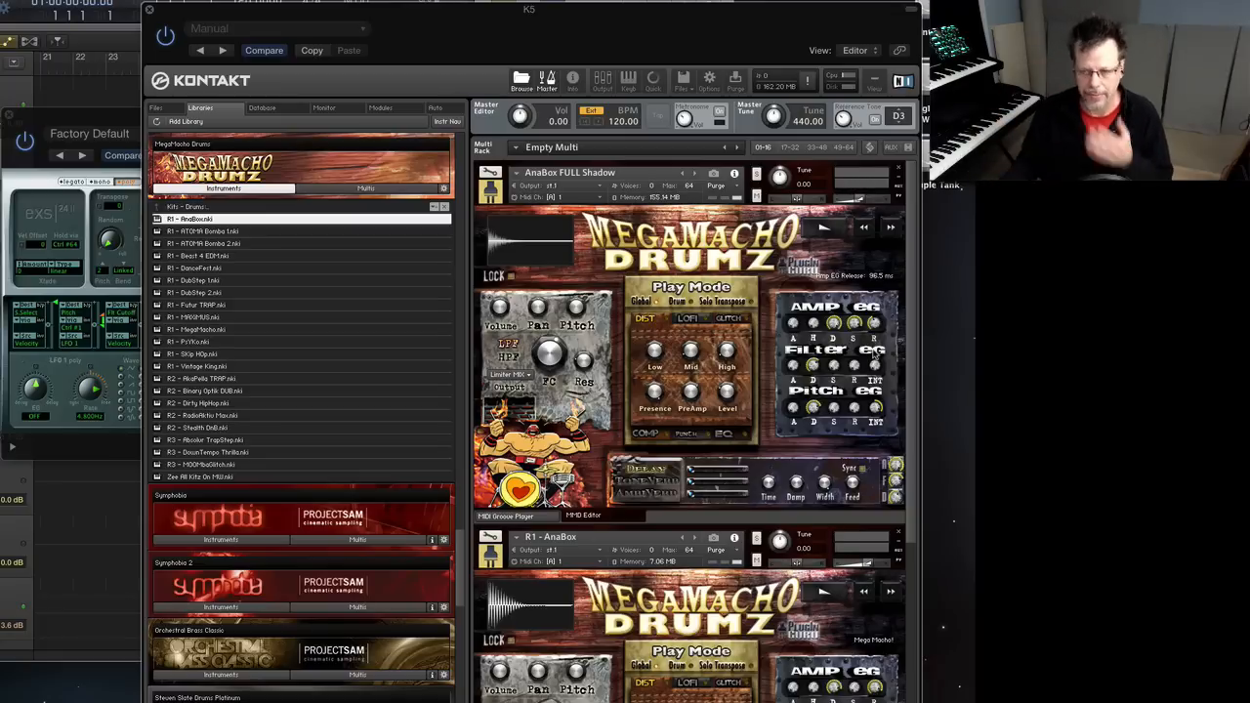
# - Remove the R1 - AnaBox kit and replace AnaBox FULL Shadow with Tingly.nki from the MegaMagic Dreams Key folder
pyautogui.click(898, 534)
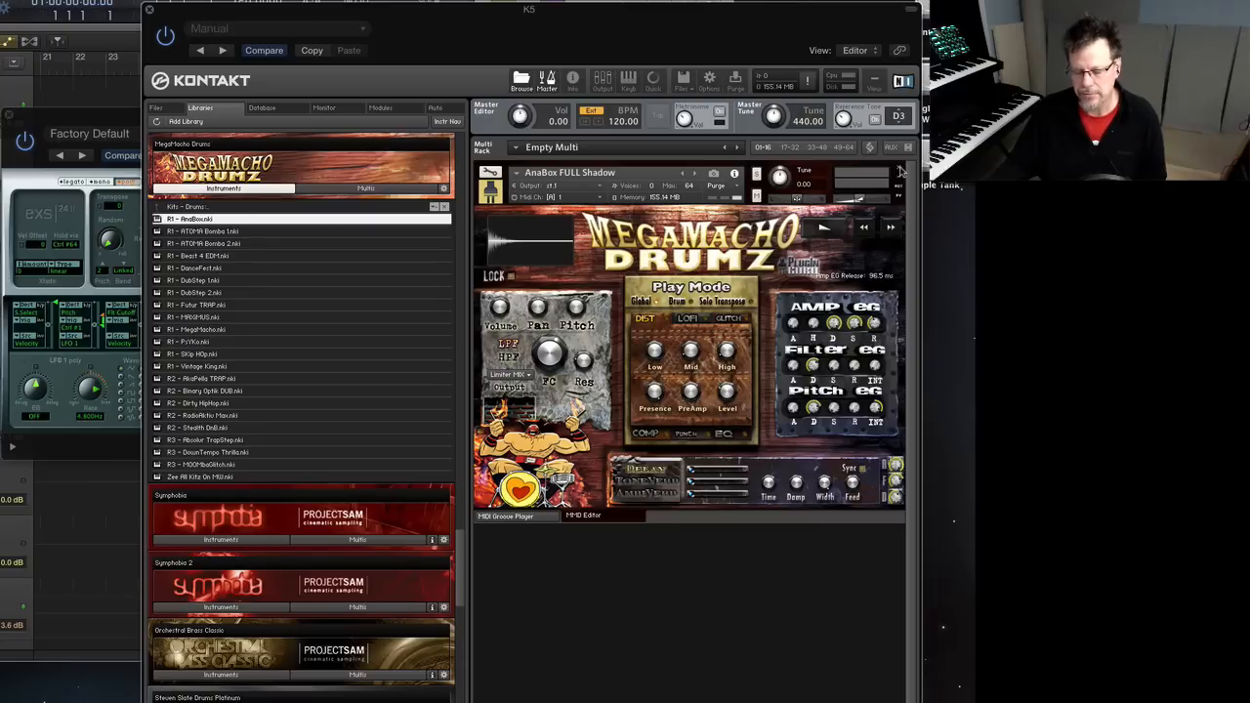
pyautogui.doubleClick(190, 207)
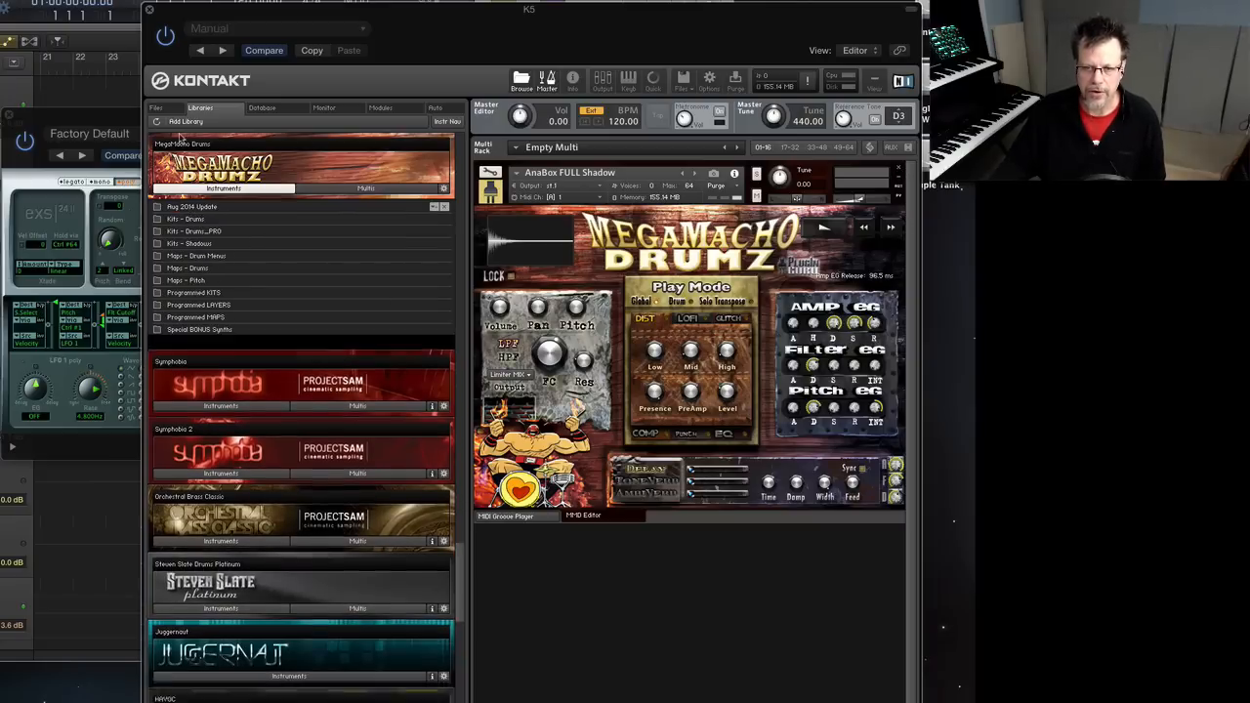
pyautogui.click(157, 109)
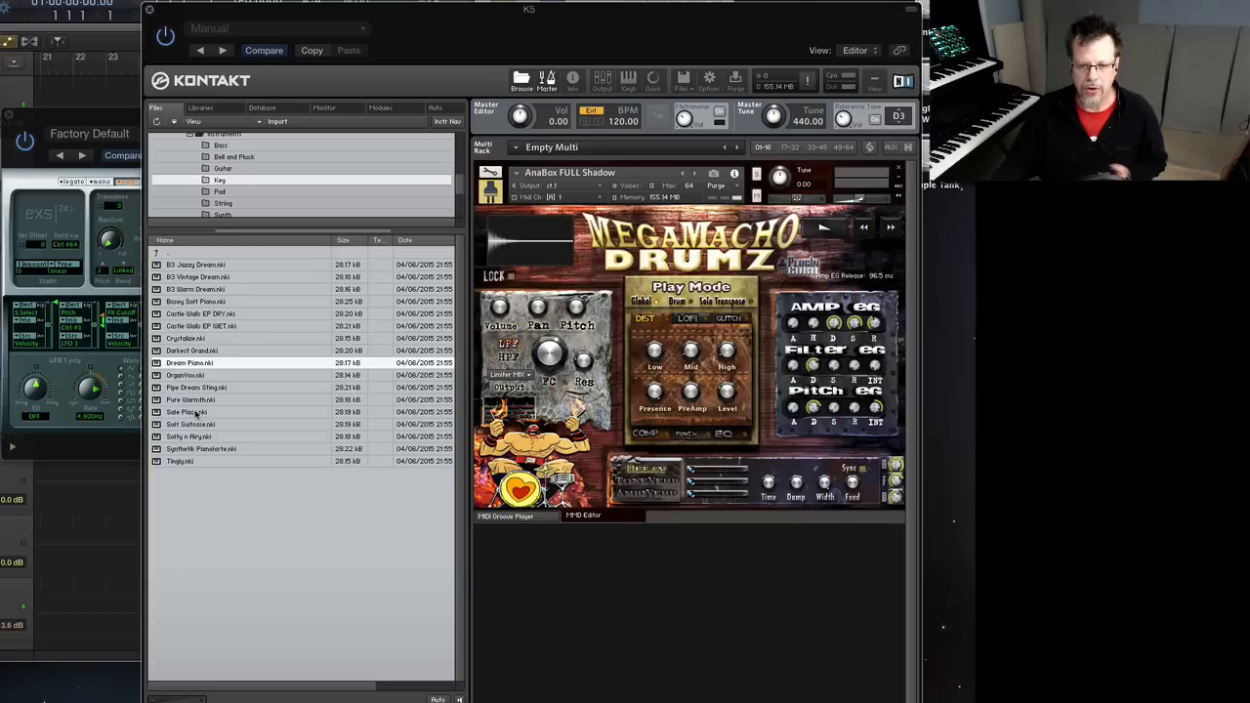
pyautogui.click(179, 463)
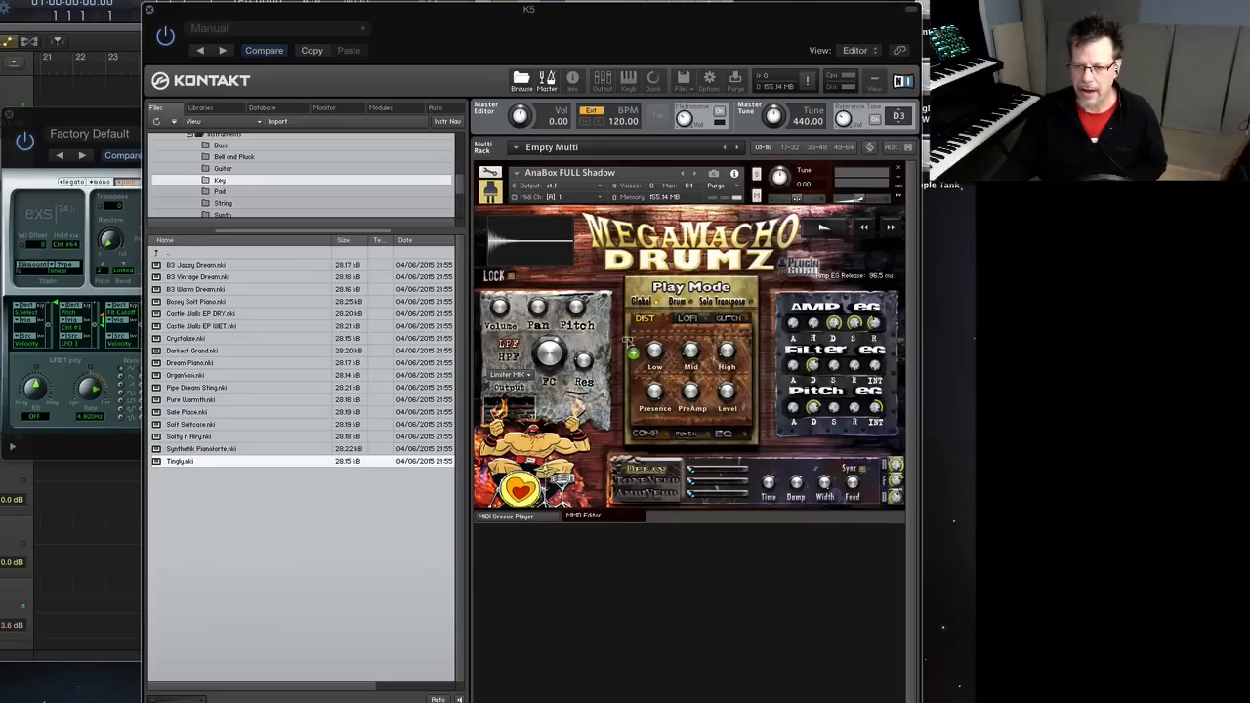
pyautogui.doubleClick(178, 463)
# - Bypass the RC 48 effect on the Output channel strip
pyautogui.click(421, 233)
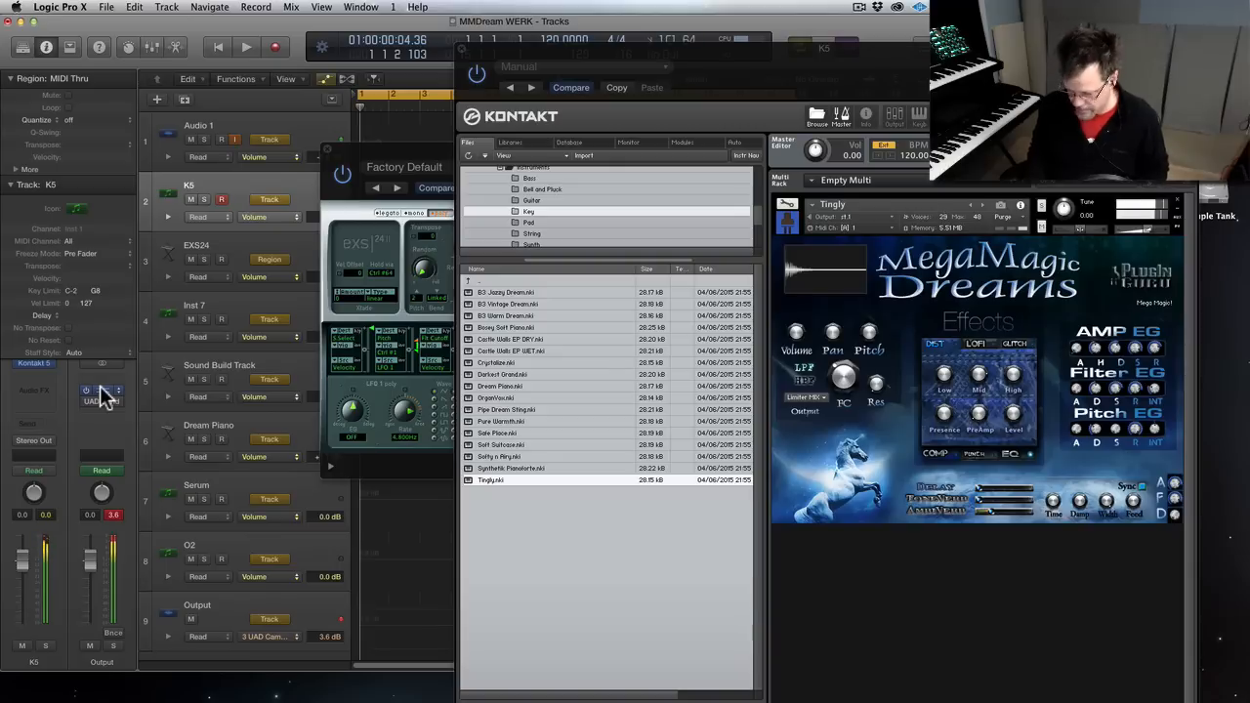
pyautogui.press('alt')
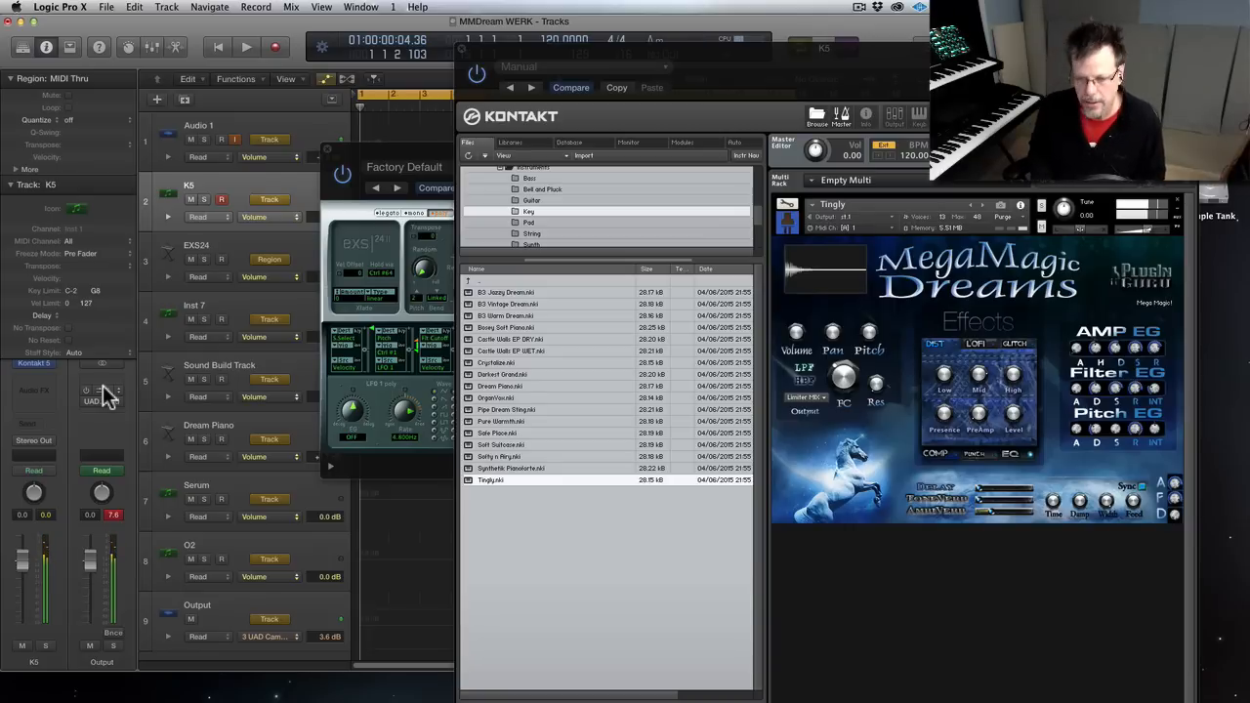
# - Load DreamTime CS60.nki from the Synth folder in place of Tingly and return to the Instruments folder
pyautogui.click(479, 283)
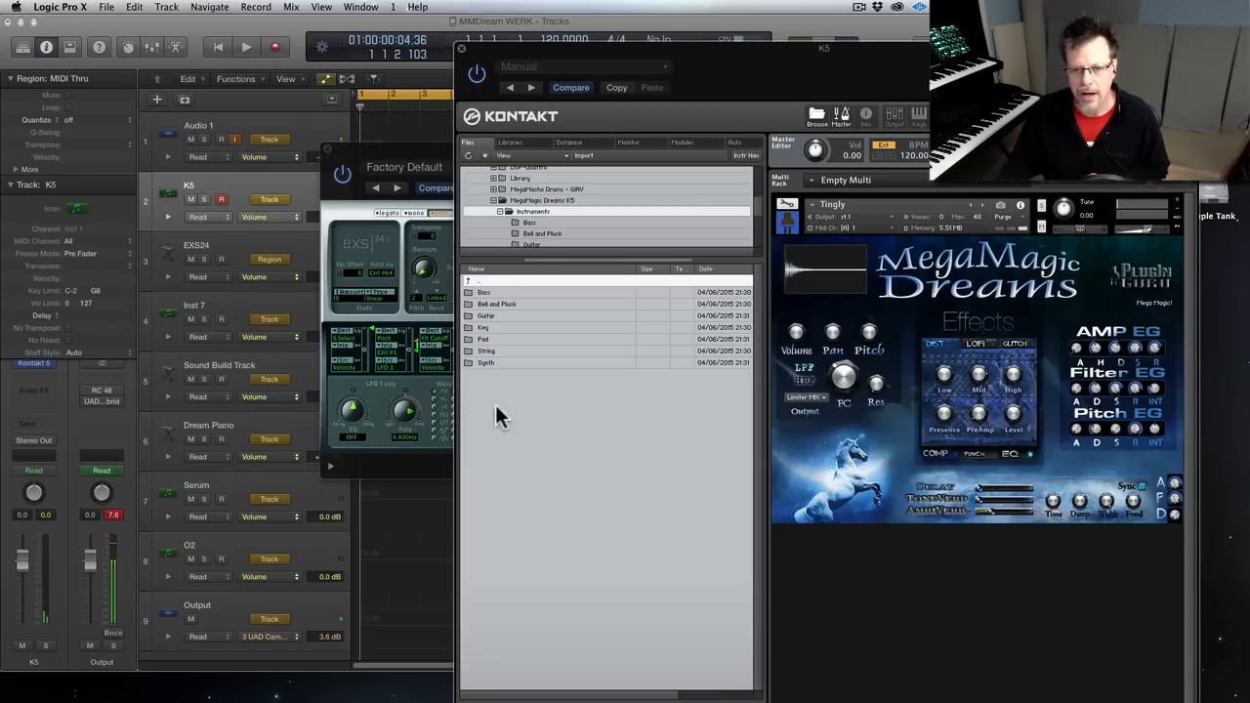
pyautogui.doubleClick(493, 362)
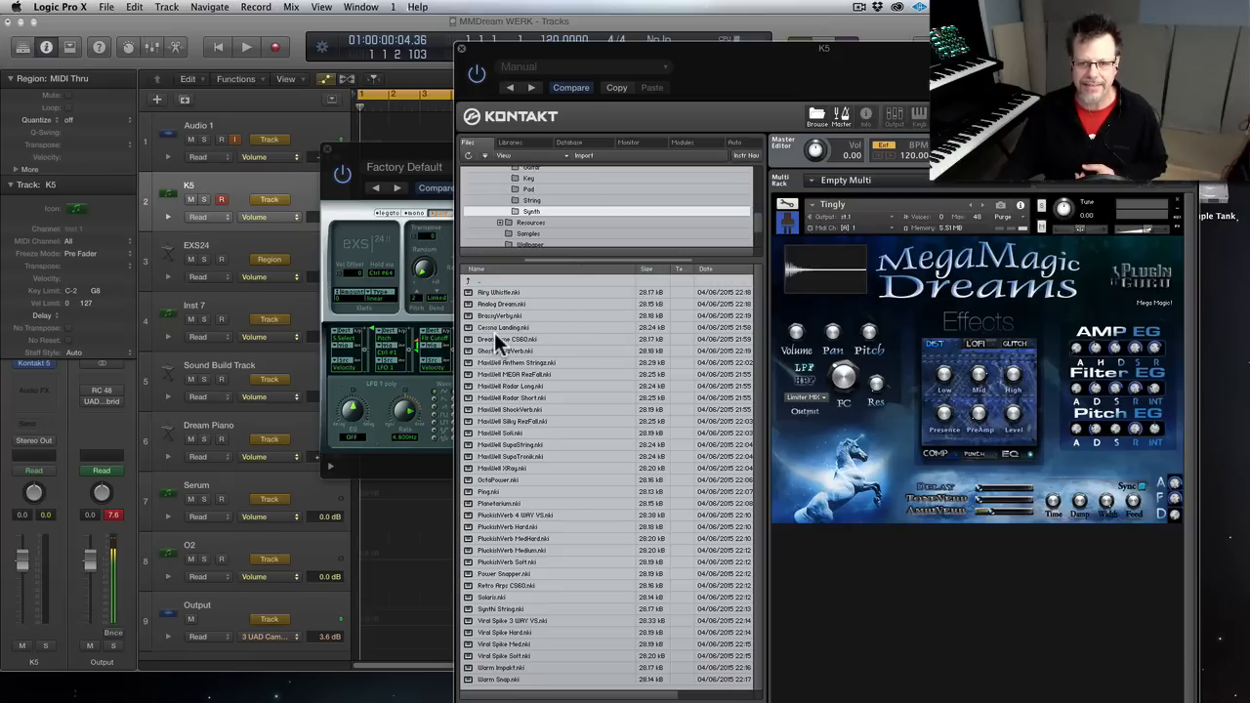
pyautogui.doubleClick(495, 338)
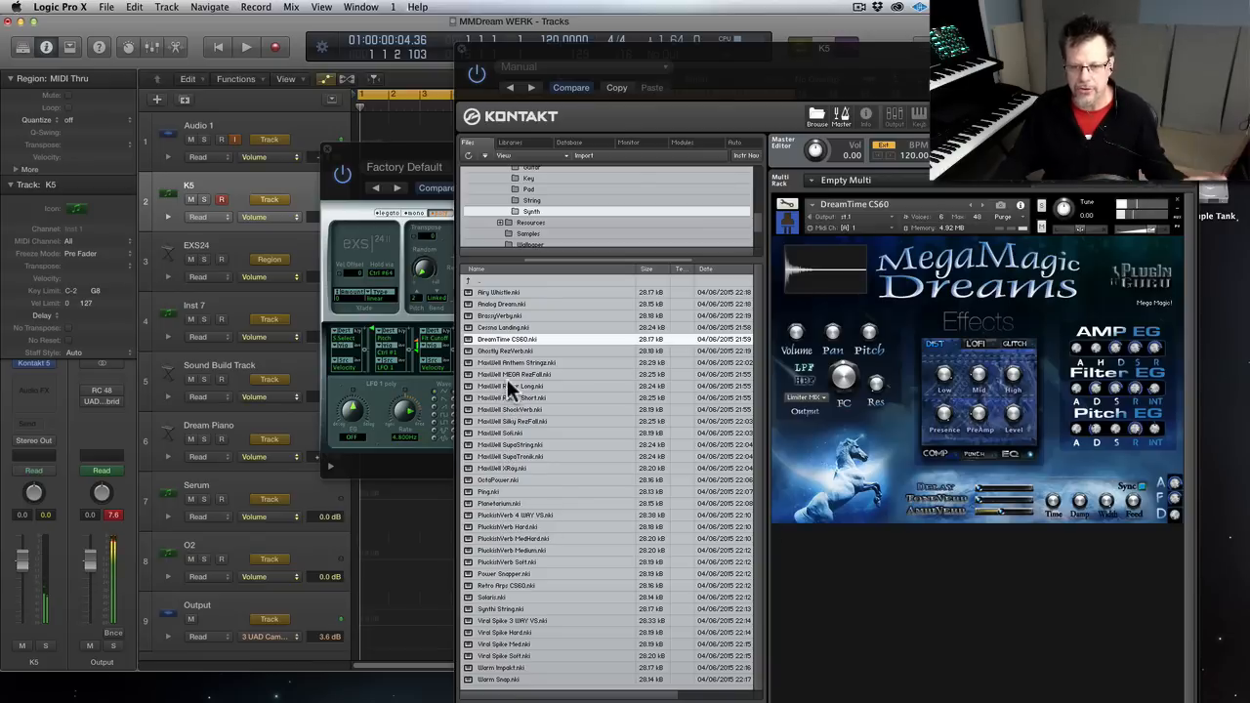
pyautogui.click(496, 280)
pyautogui.doubleClick(495, 280)
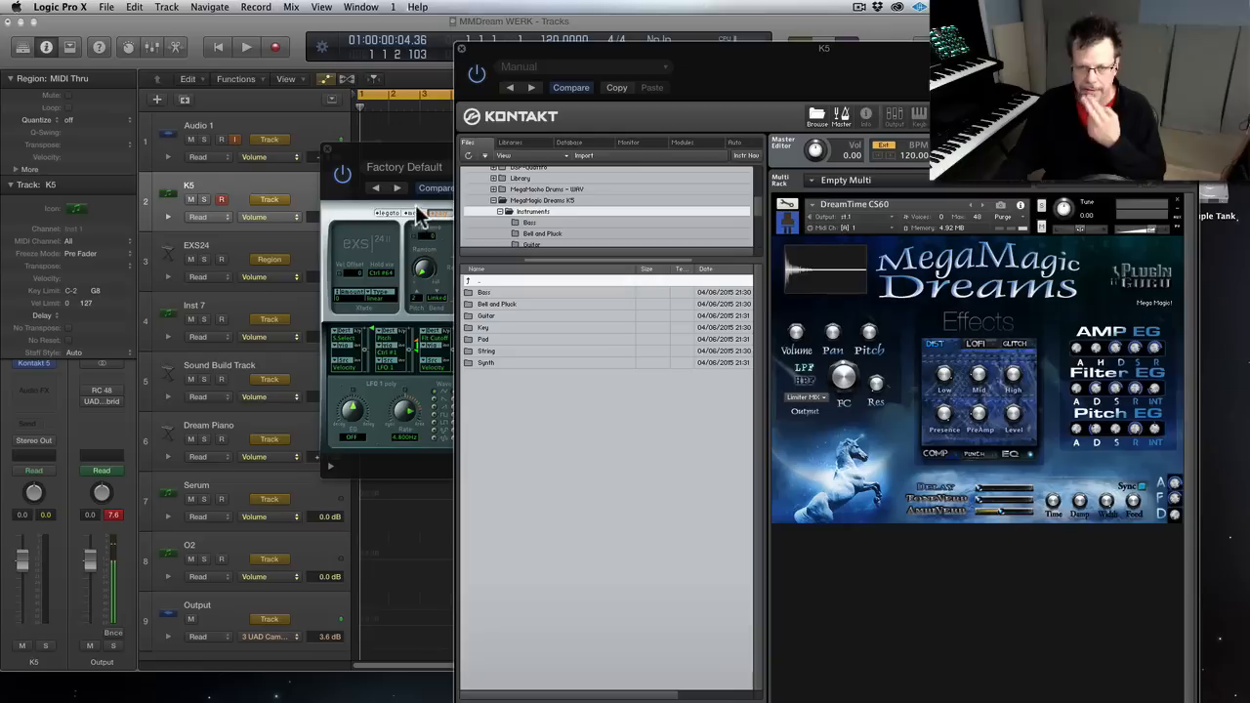
# - Load DI Dreaming from the MegaMagic Dreams EXS24 Guitar category on the Dream Piano track and lower its filter cutoff
pyautogui.click(376, 215)
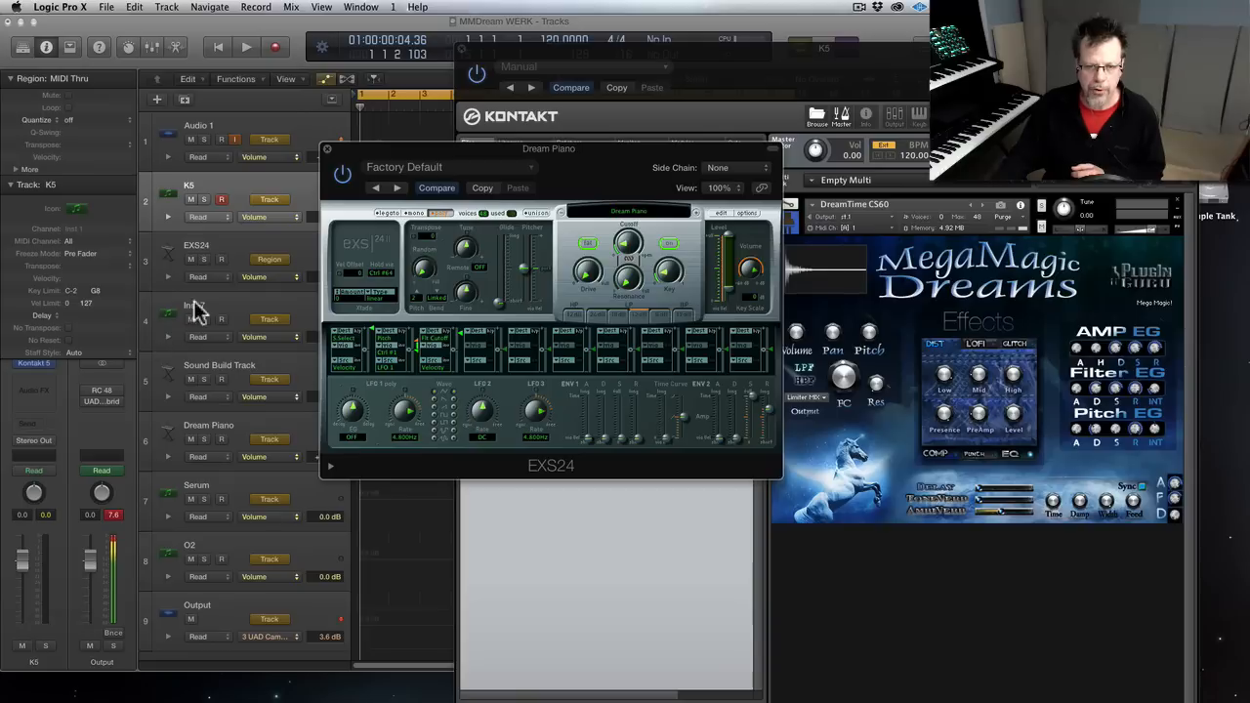
pyautogui.click(239, 421)
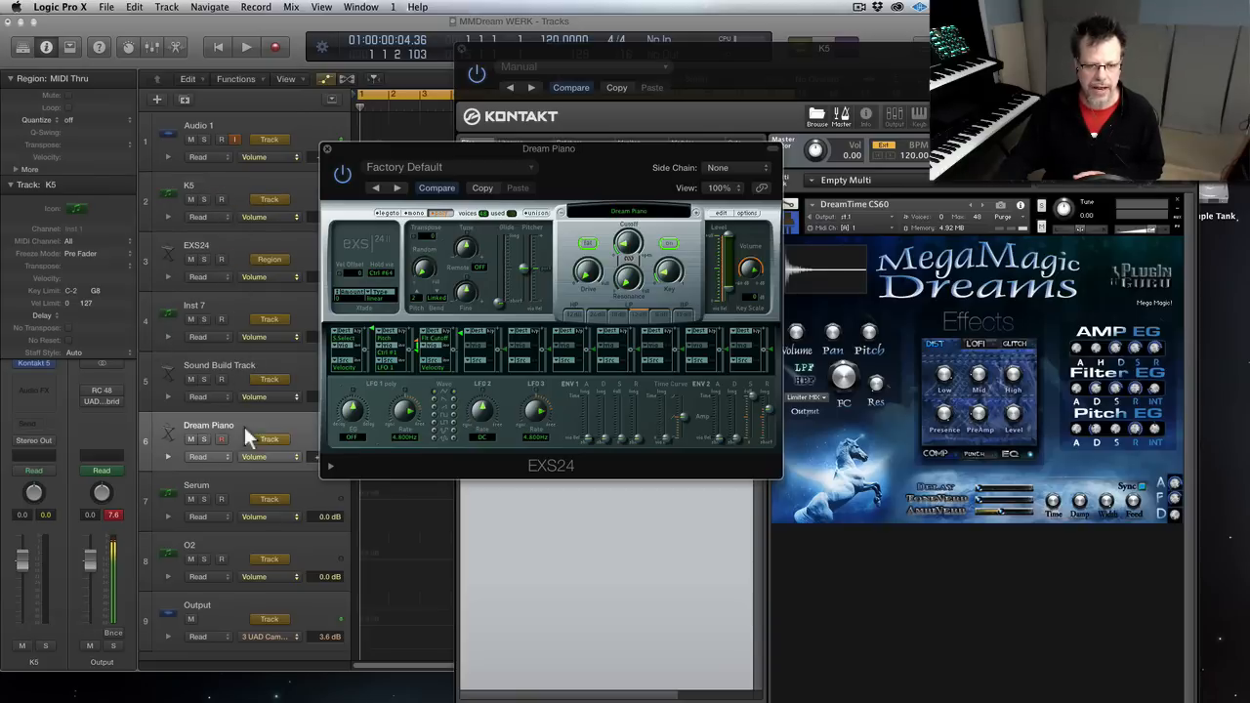
pyautogui.click(631, 209)
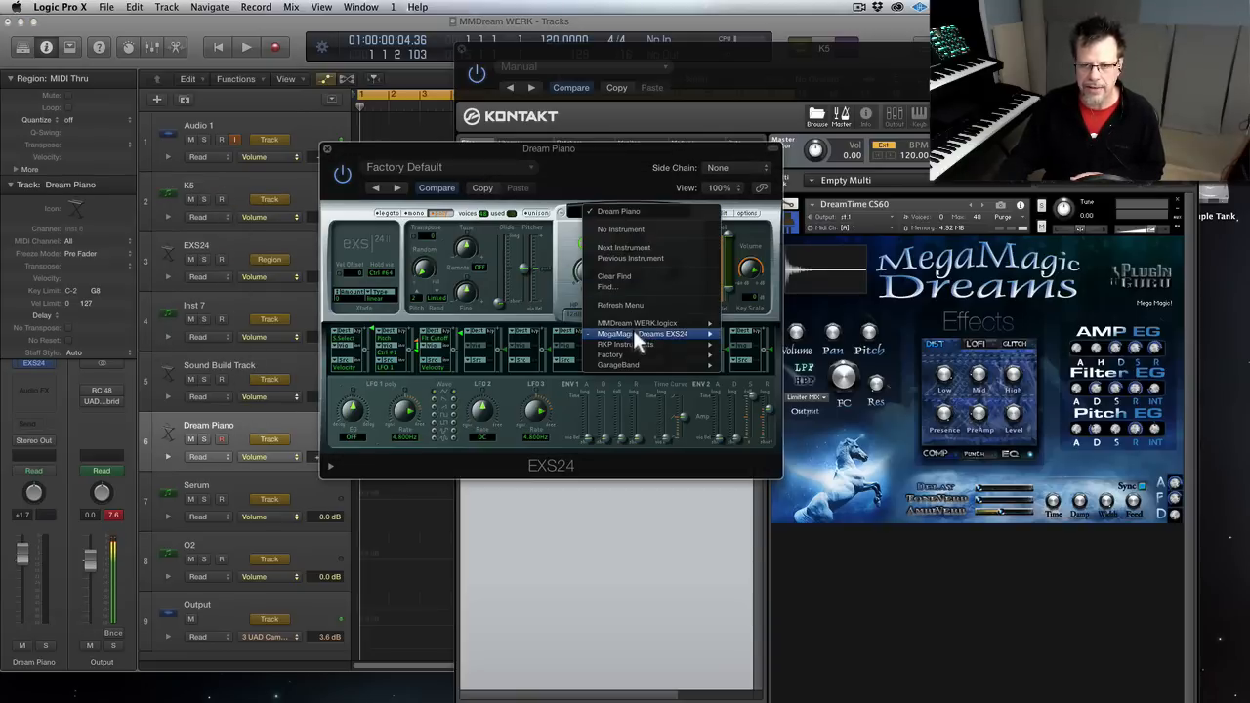
pyautogui.moveTo(635, 334)
pyautogui.moveTo(767, 363)
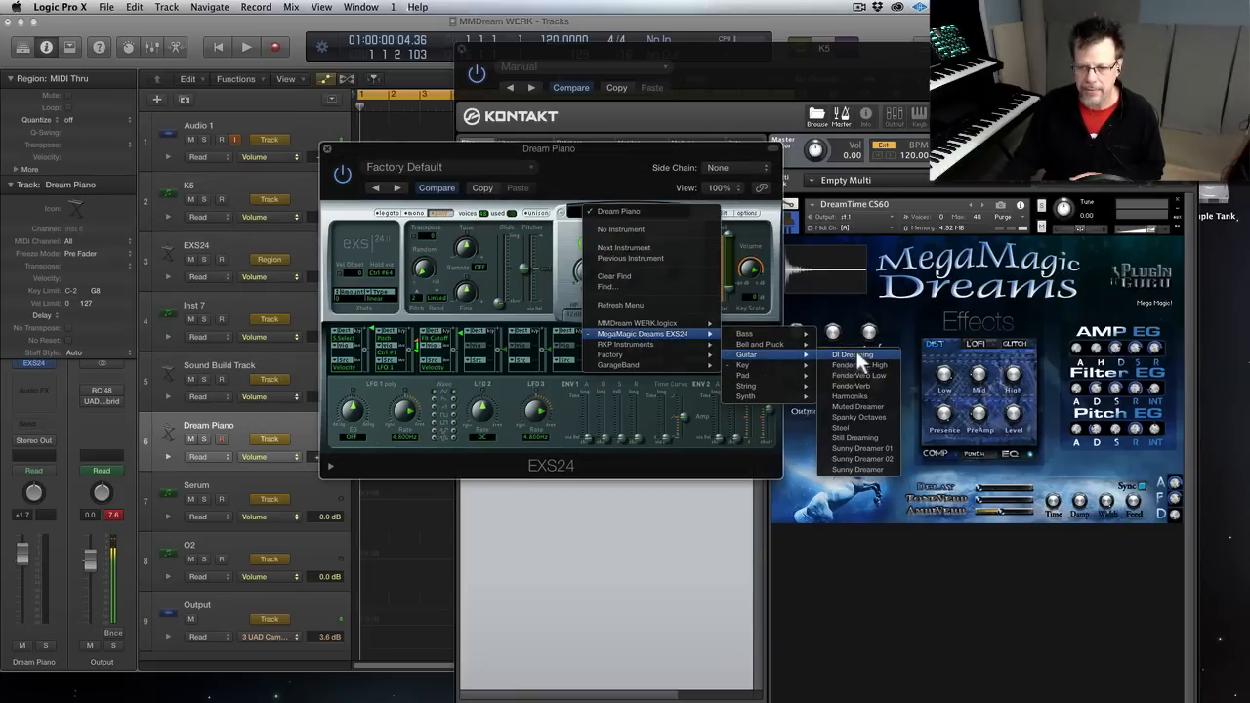
pyautogui.click(856, 352)
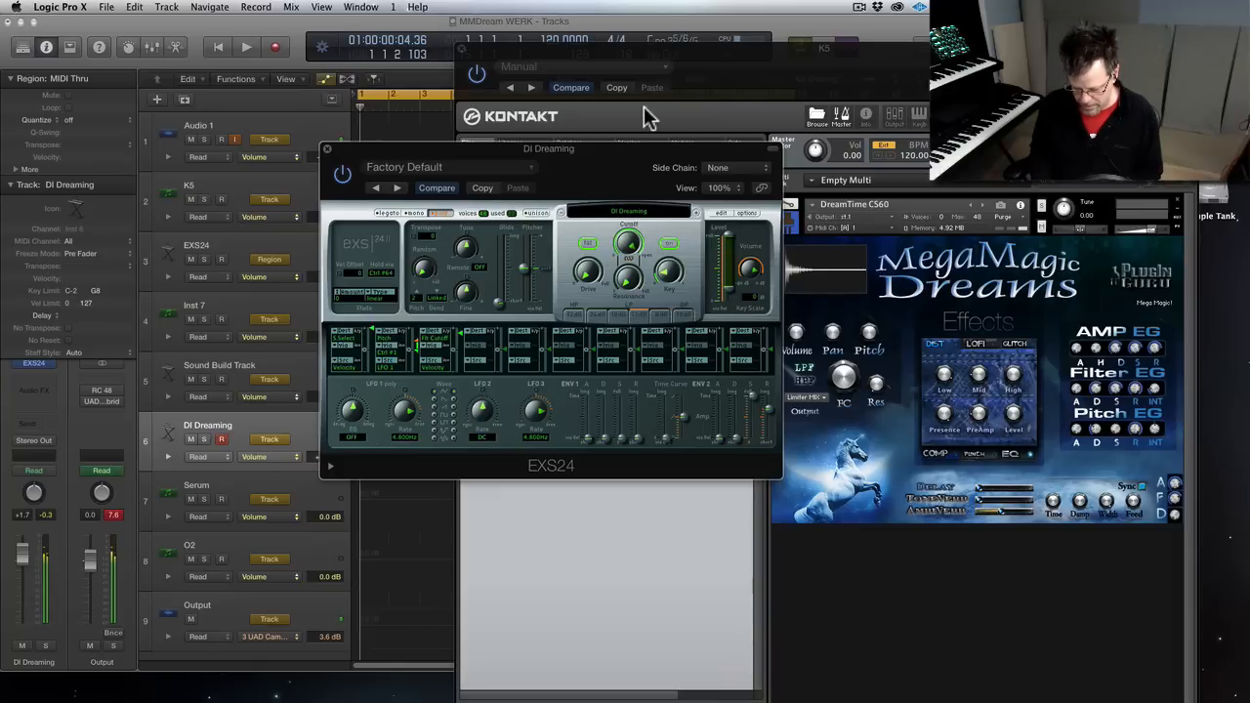
pyautogui.moveTo(630, 239); pyautogui.dragTo(625, 321)
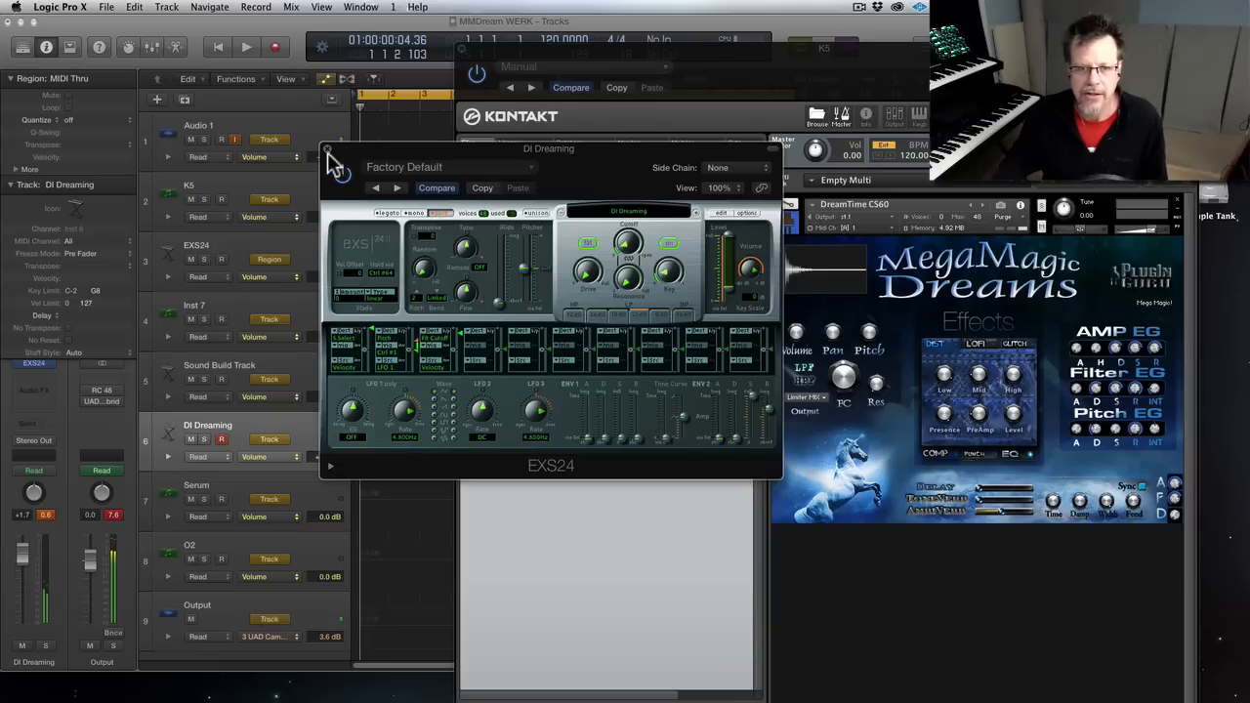
# - Close the DI Dreaming EXS24, Kontakt and Serum plug-in windows
pyautogui.click(329, 149)
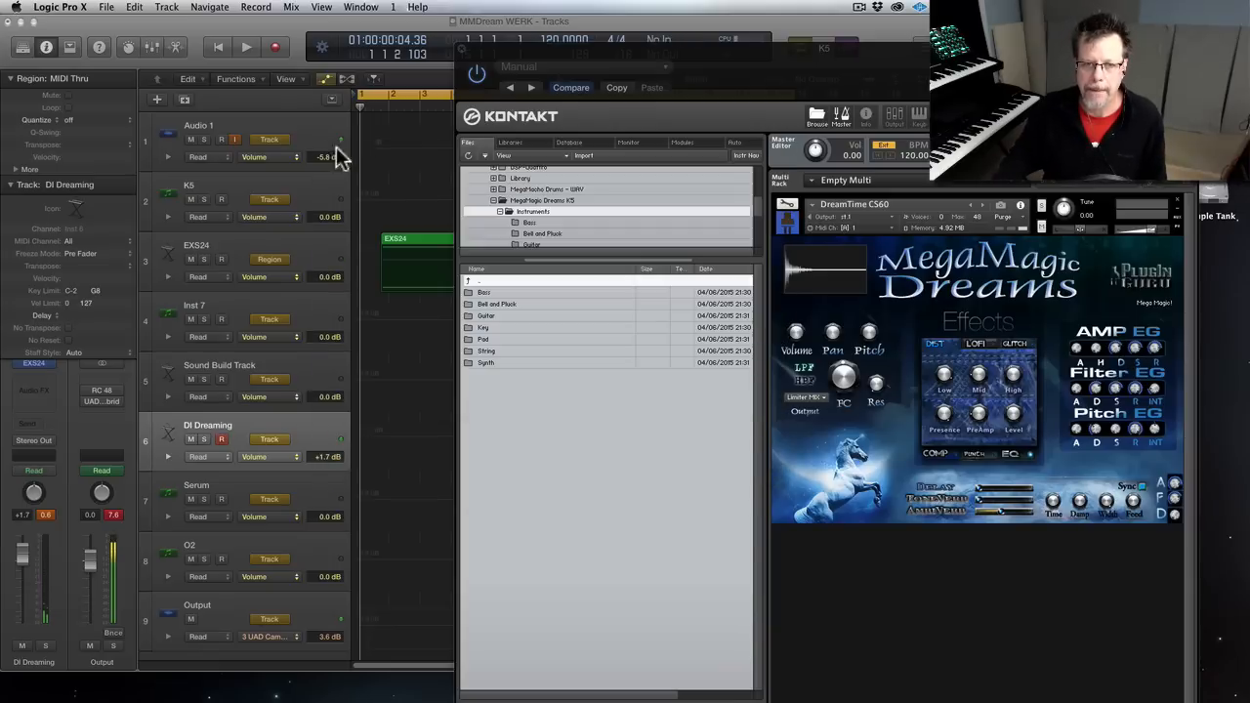
pyautogui.click(462, 49)
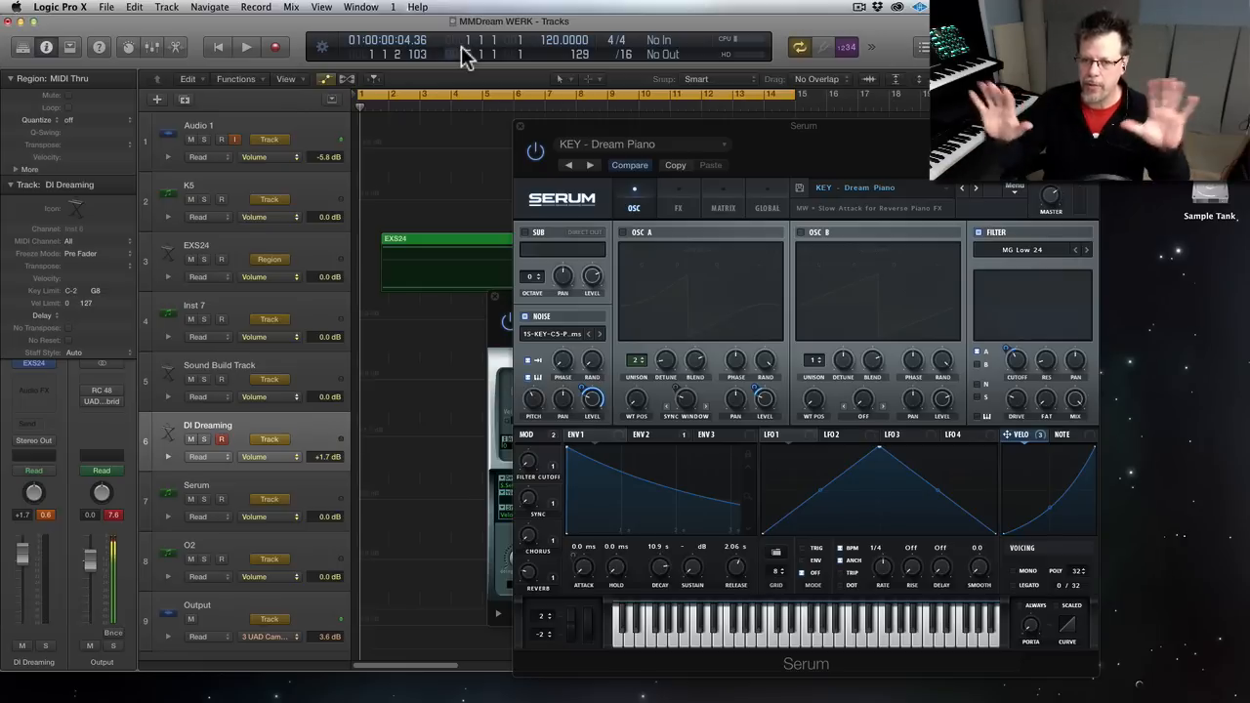
pyautogui.click(520, 126)
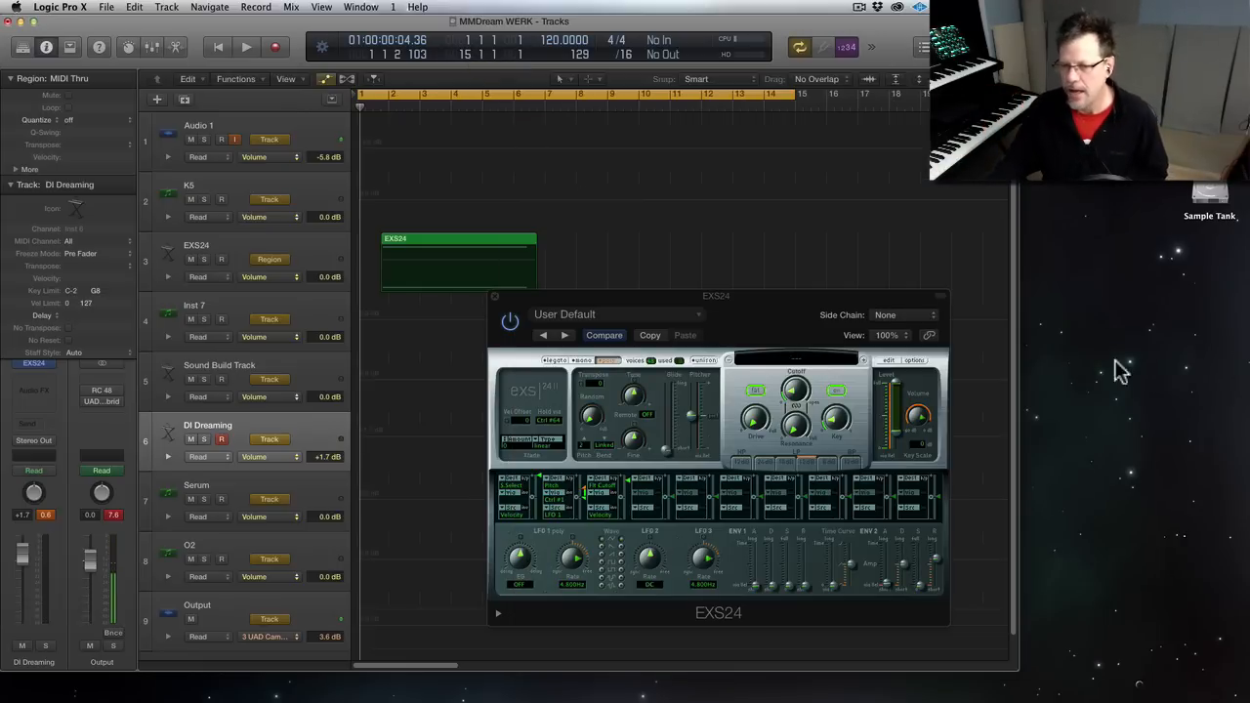
# - Select the EXS24 track, view its instrument's zones in the EXS24 Instrument Editor and close the editor
pyautogui.click(251, 248)
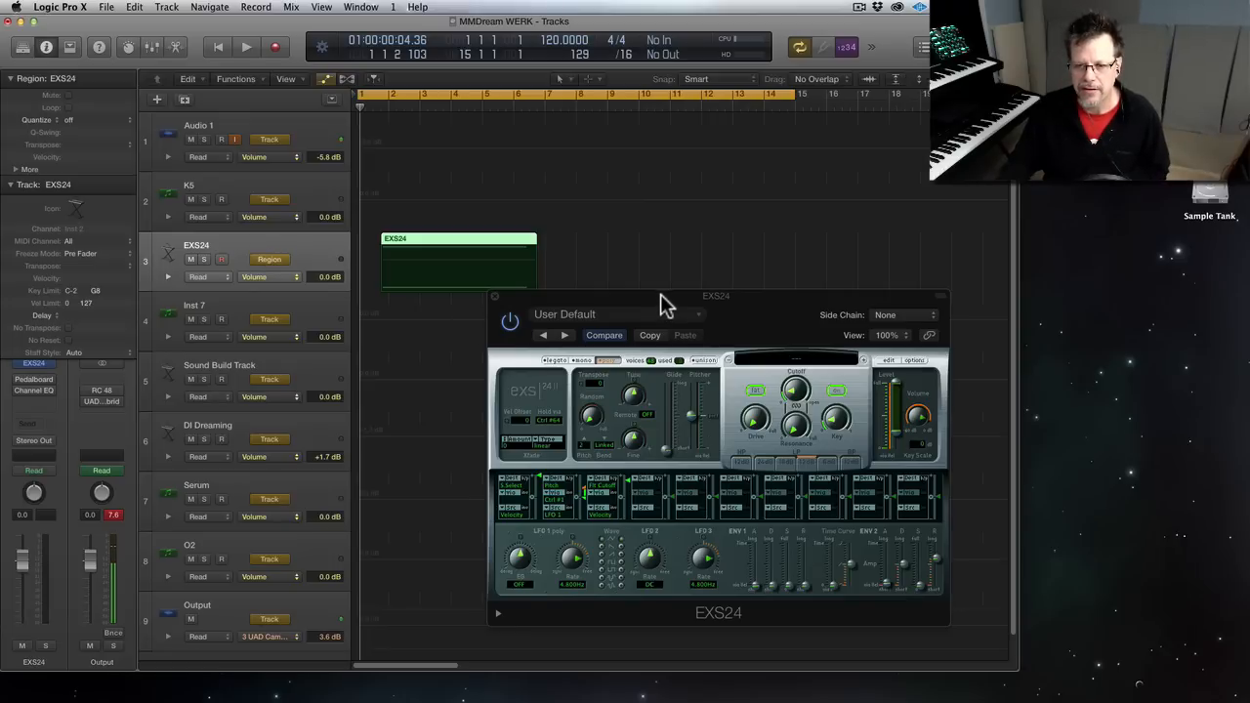
pyautogui.moveTo(665, 301); pyautogui.dragTo(682, 311)
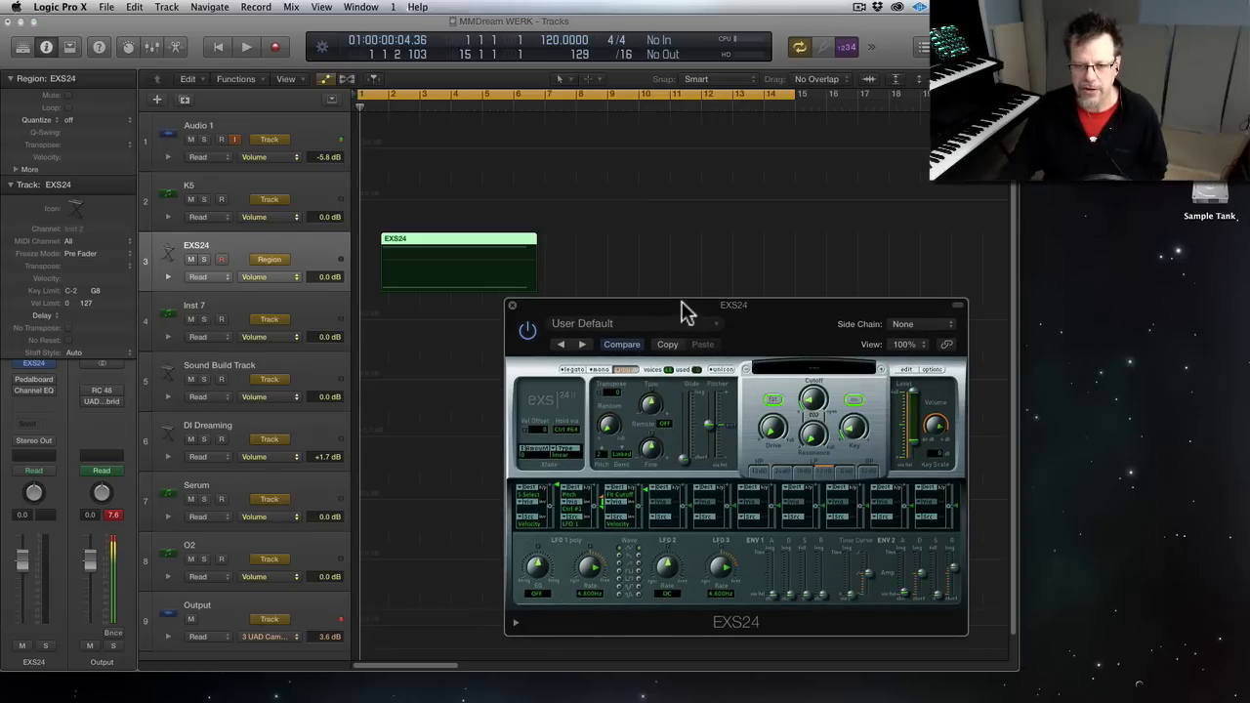
pyautogui.click(906, 370)
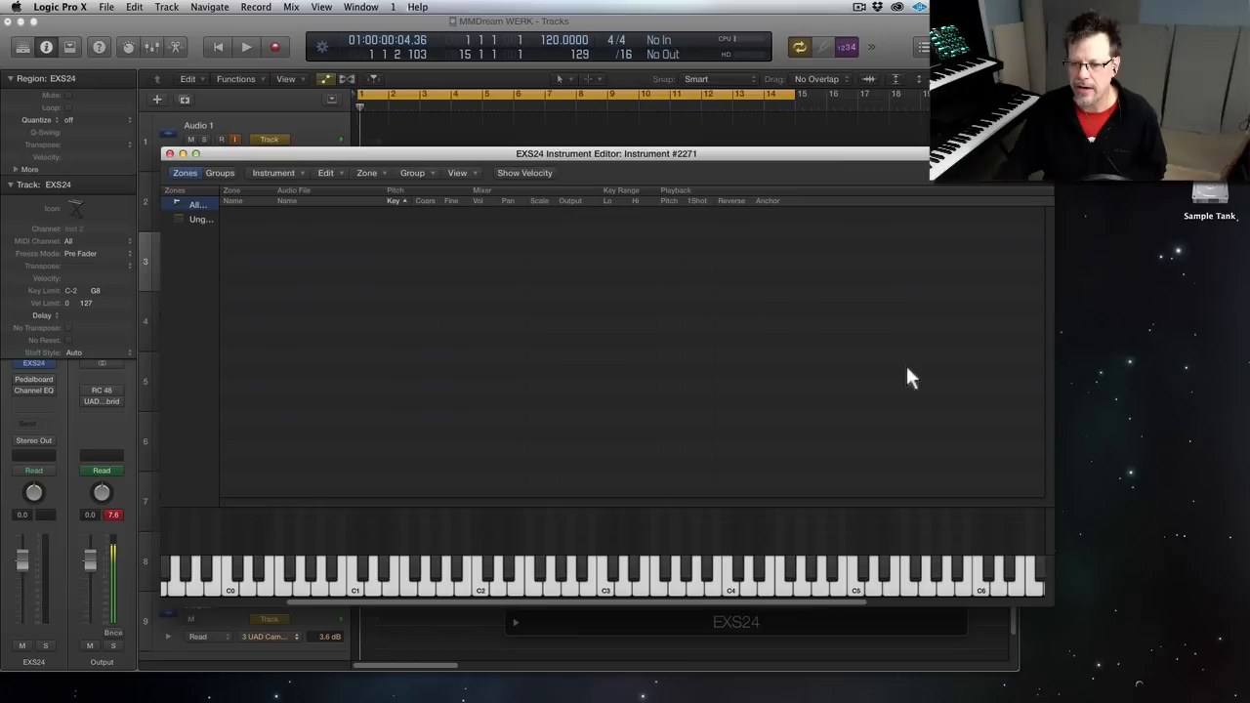
pyautogui.click(169, 153)
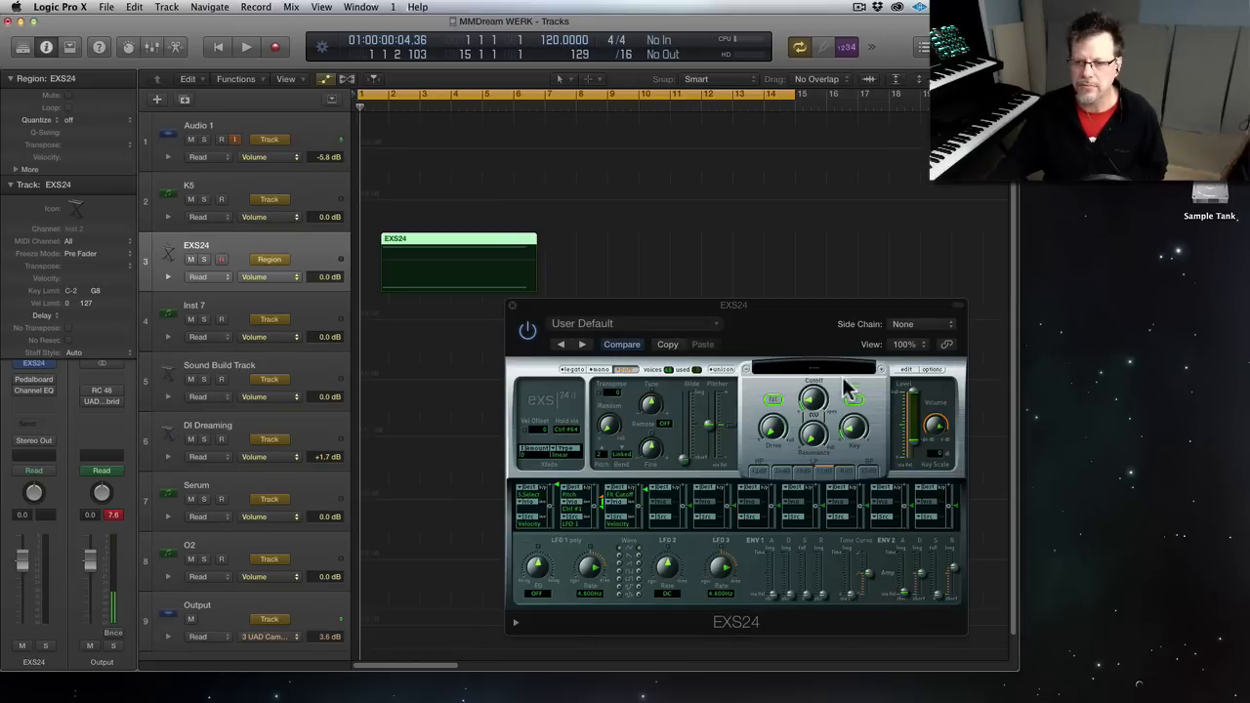
# - Recall the EXS24 sampler's default settings in place of the User Default
pyautogui.click(630, 326)
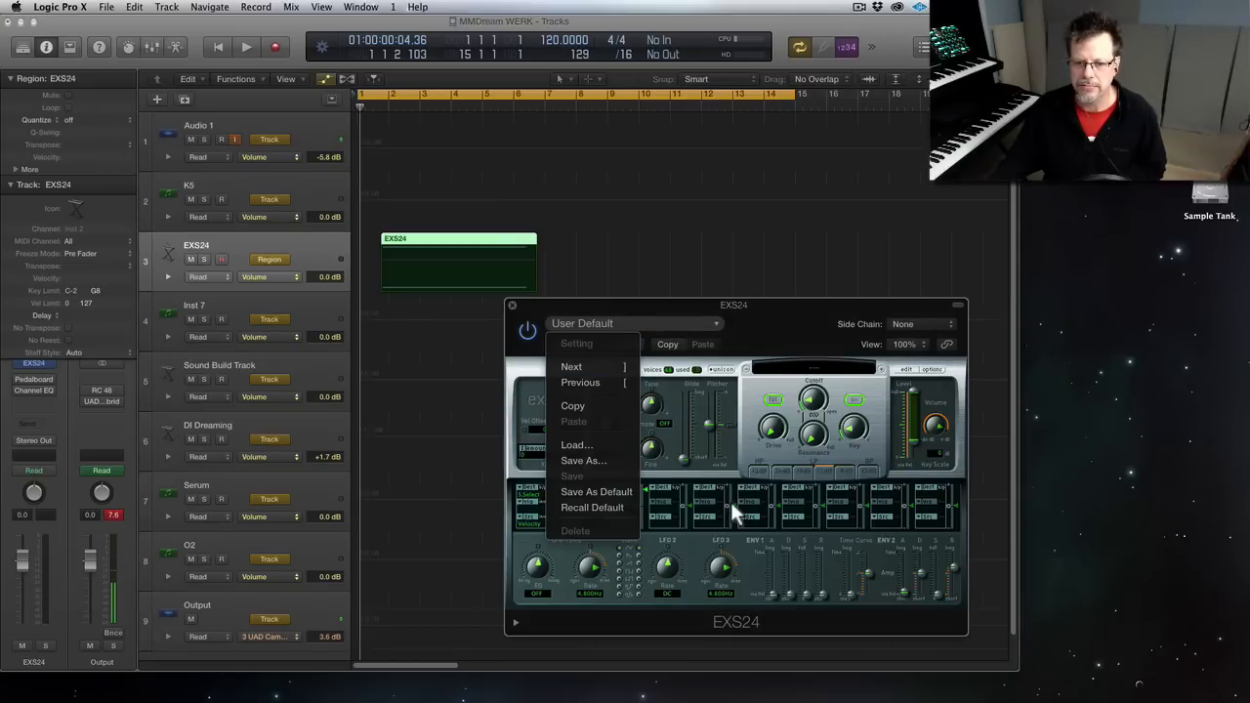
pyautogui.click(621, 505)
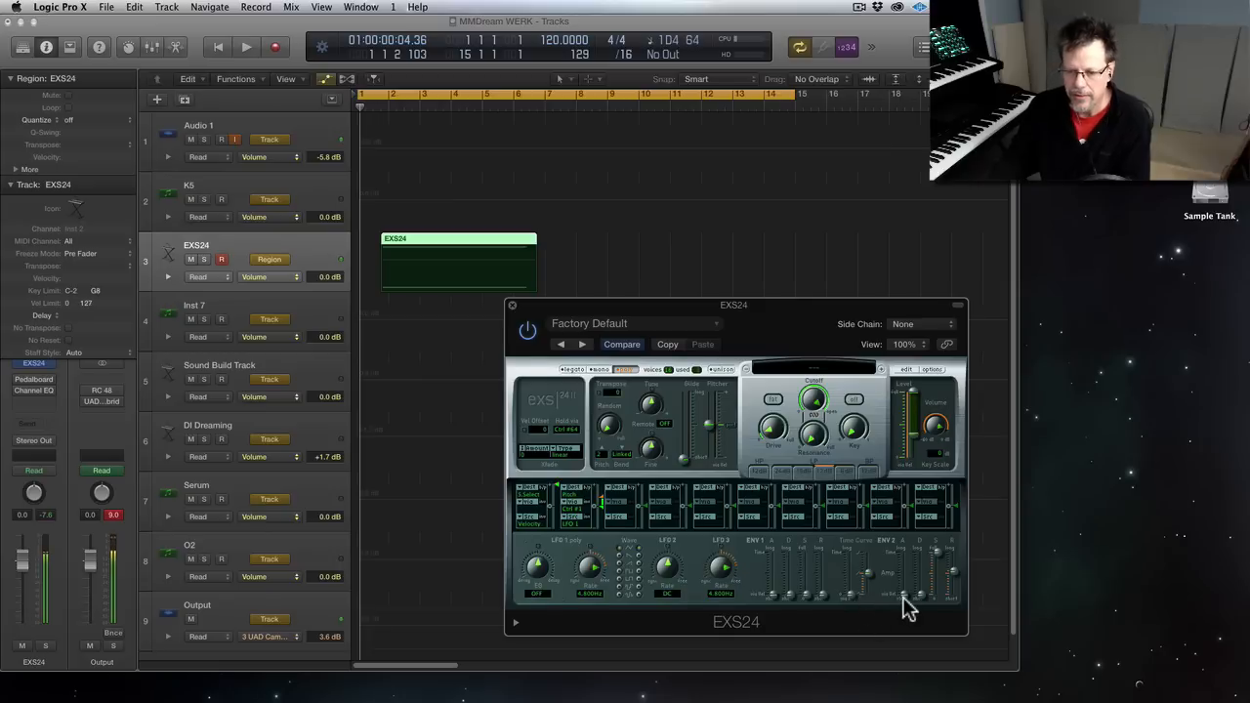
pyautogui.moveTo(904, 597)
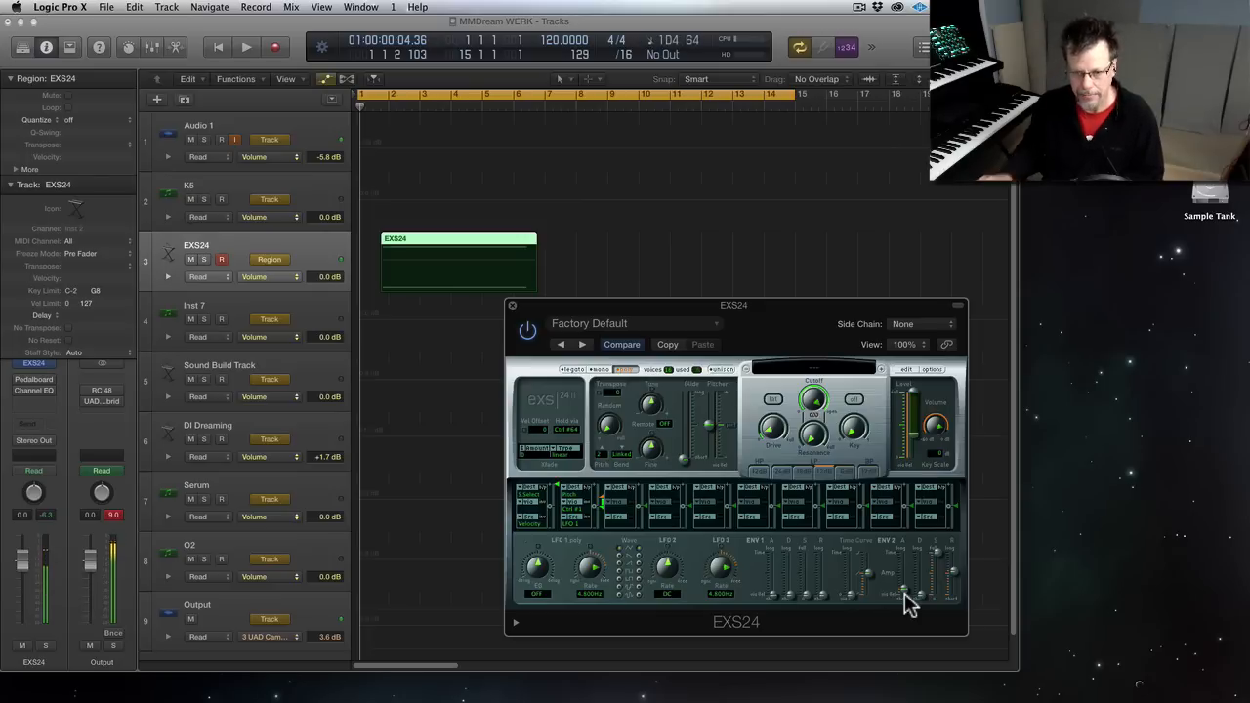
# - Try the EXS24's filter with its drive, switch the filter off again and close the plug-in window
pyautogui.click(853, 399)
pyautogui.moveTo(776, 429); pyautogui.dragTo(790, 469)
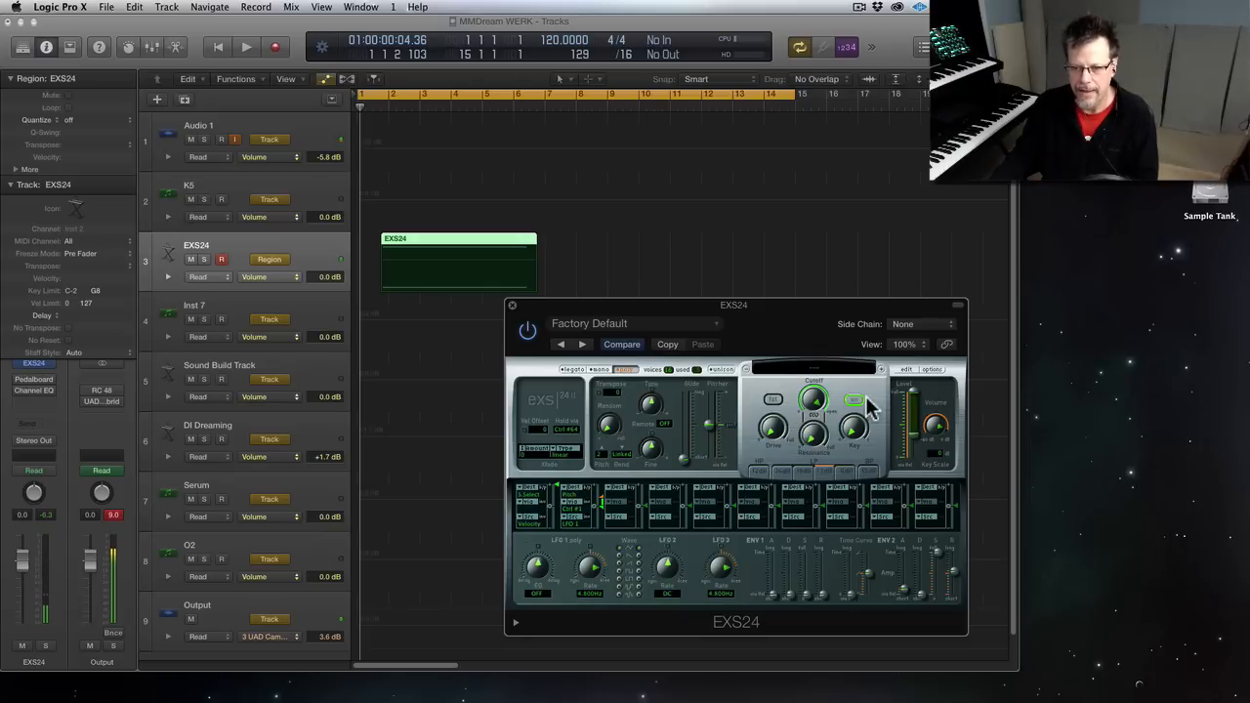
pyautogui.click(852, 398)
pyautogui.click(512, 305)
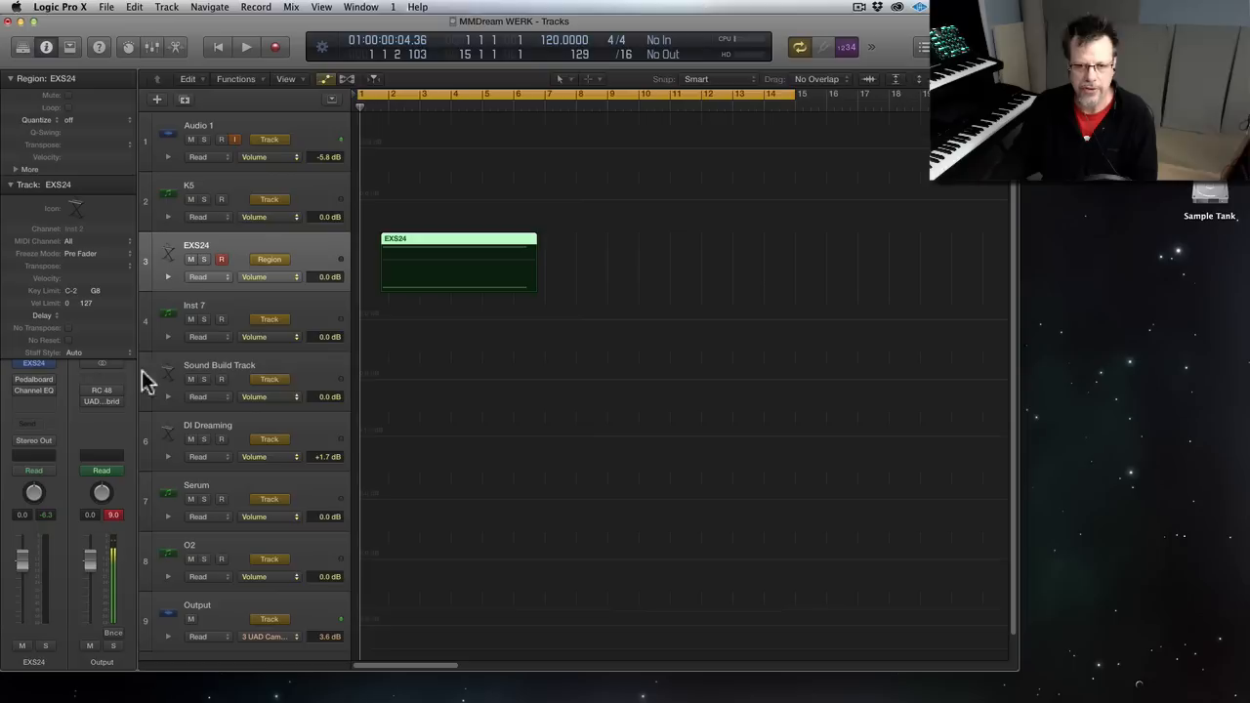
# - Open the Pedalboard on the EXS24 channel, browse its pedal collection and switch the effect on with the JL DistSine Dreamer setting
pyautogui.click(34, 380)
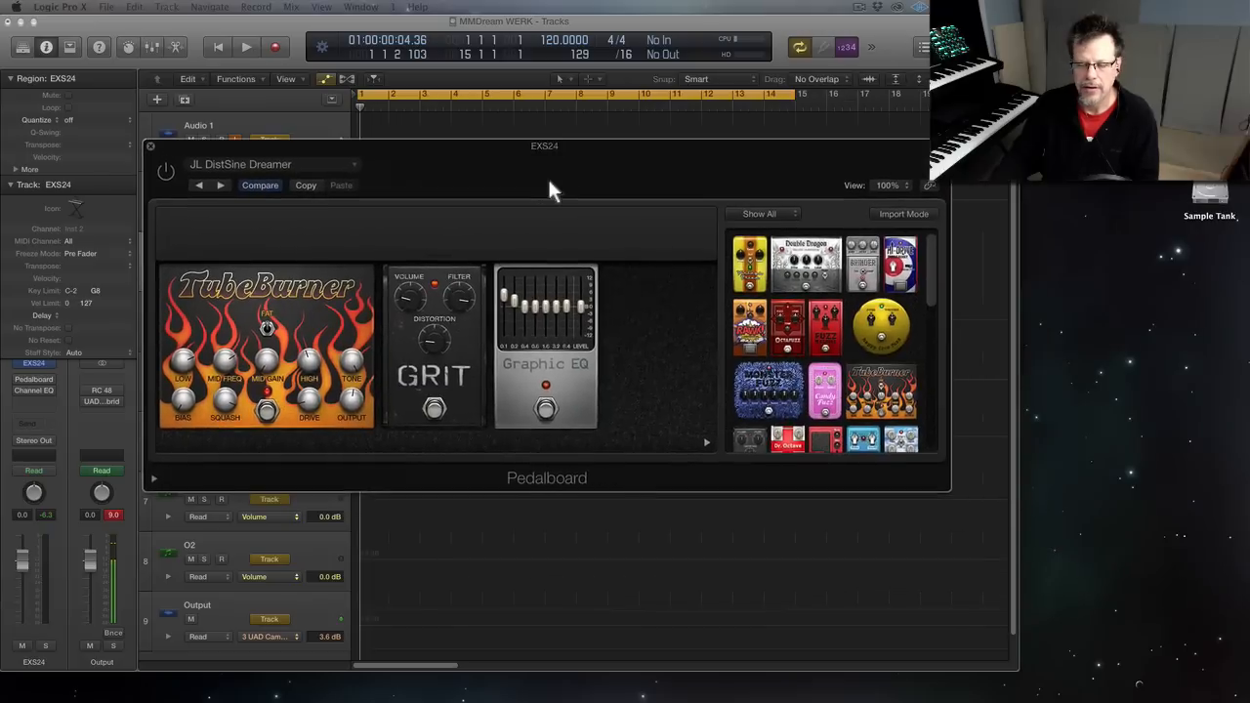
pyautogui.moveTo(549, 183); pyautogui.dragTo(713, 290)
pyautogui.scroll(-5, 1028, 439)
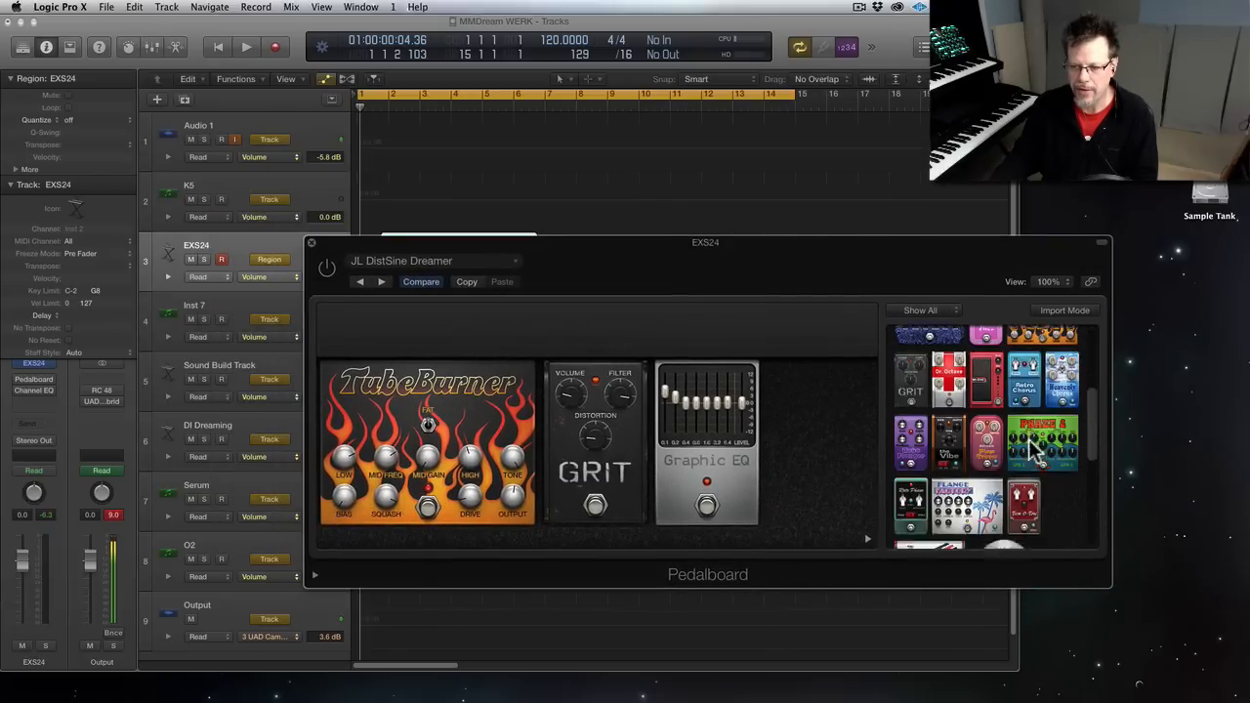
pyautogui.scroll(5, 1033, 449)
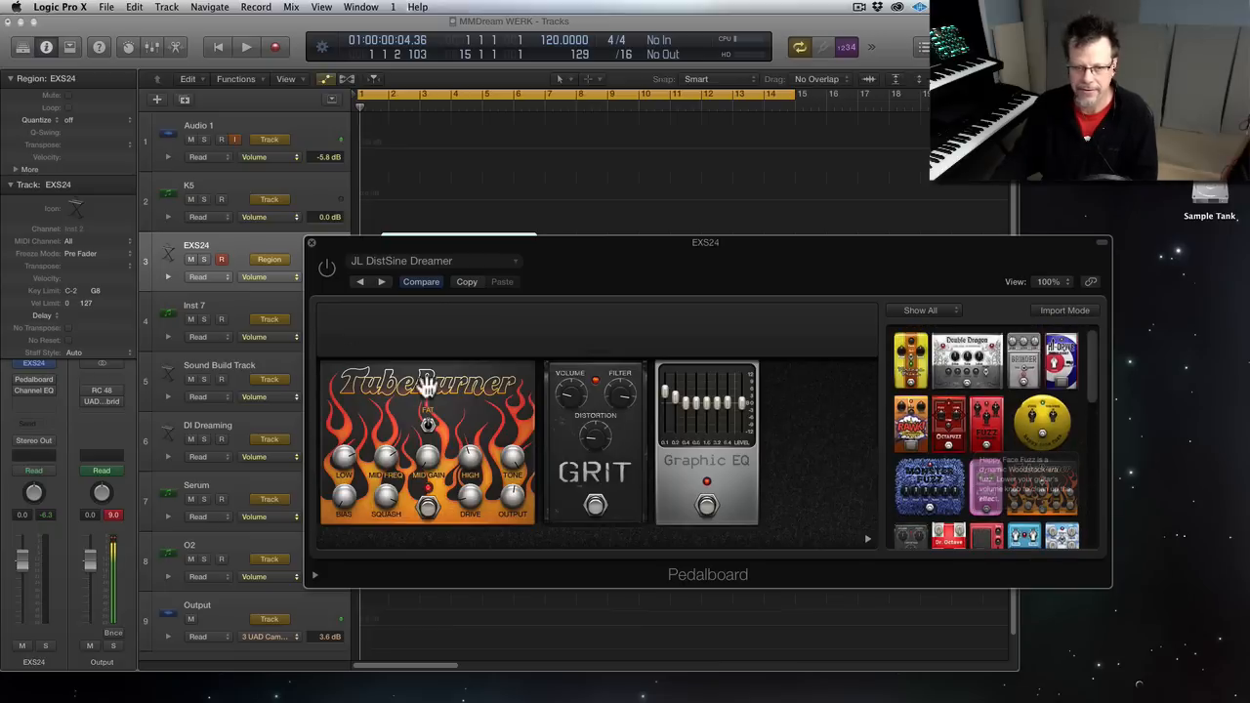
pyautogui.click(328, 267)
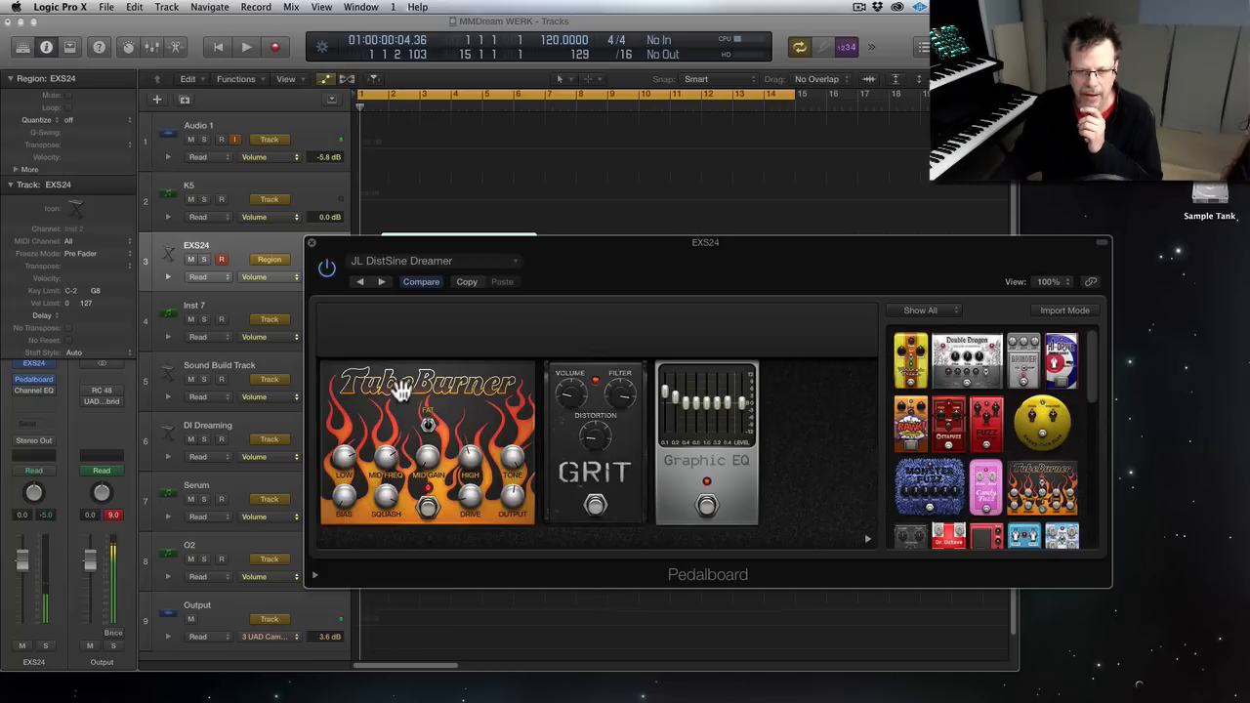
# - Bypass the Grit and Graphic EQ pedals and audition changes to the TubeBurner's Drive and Squash
pyautogui.click(706, 505)
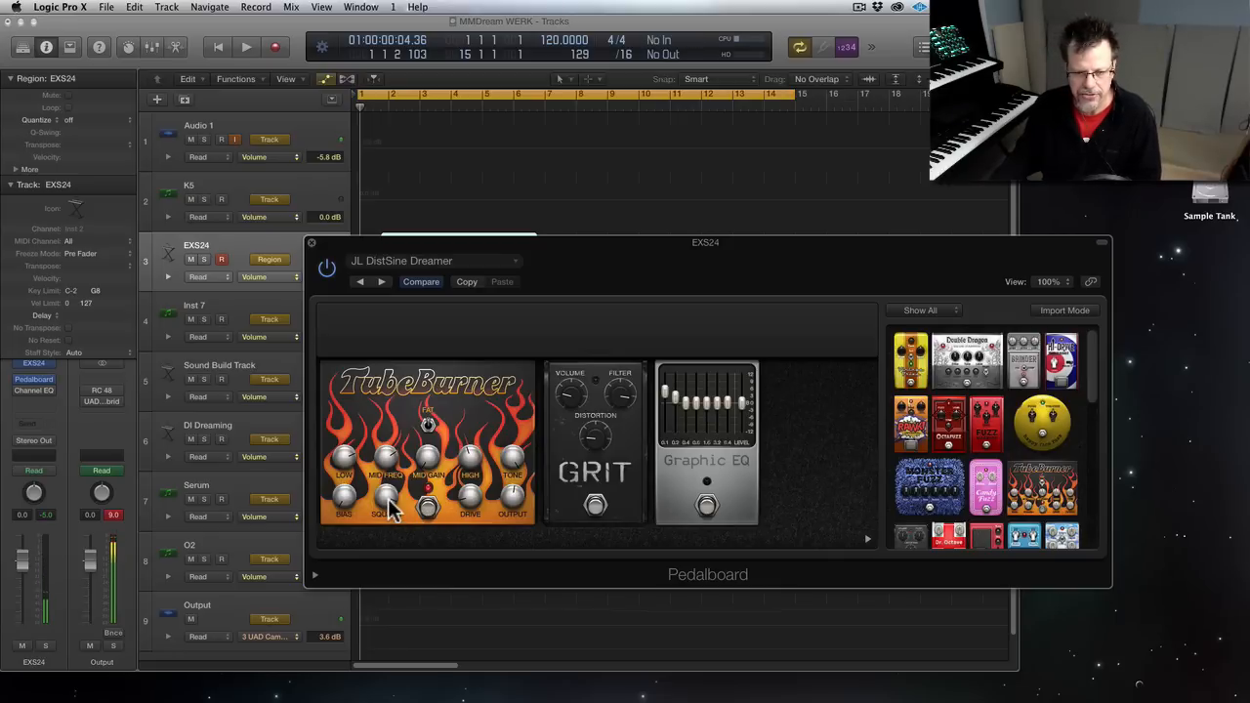
pyautogui.moveTo(475, 506); pyautogui.dragTo(478, 421)
pyautogui.moveTo(478, 427); pyautogui.dragTo(471, 498)
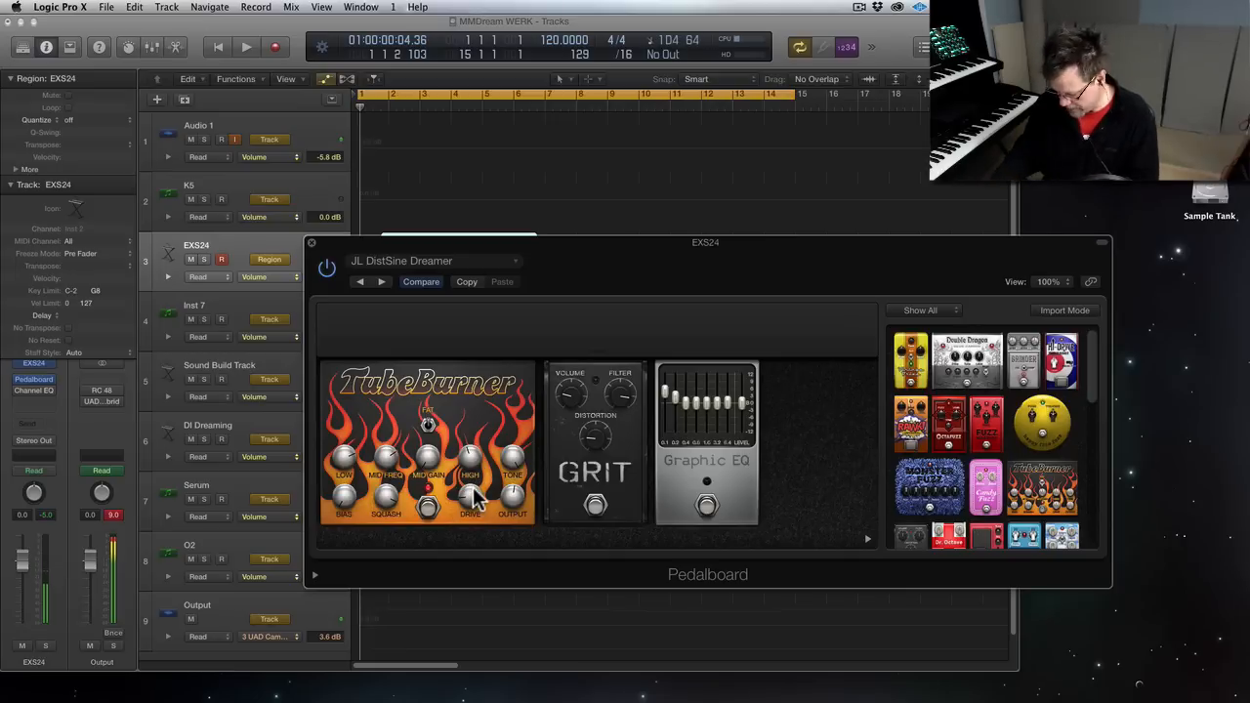
pyautogui.moveTo(387, 498); pyautogui.dragTo(383, 617)
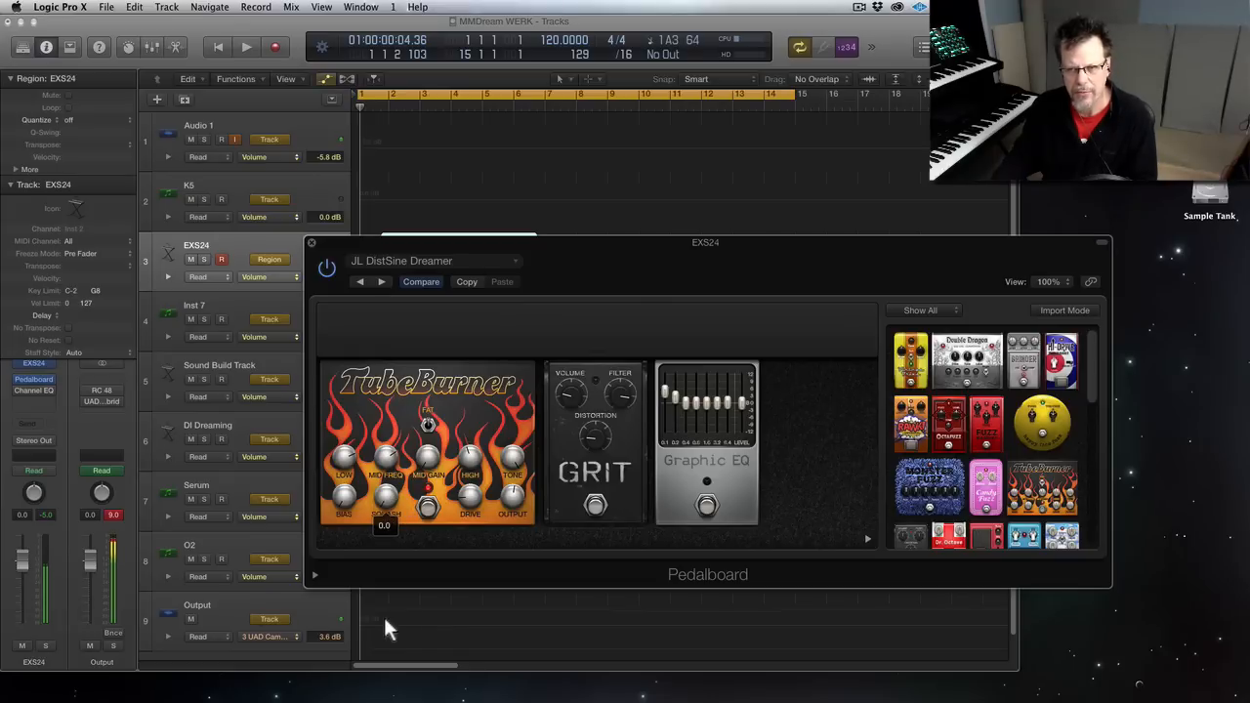
pyautogui.moveTo(384, 617); pyautogui.dragTo(382, 517)
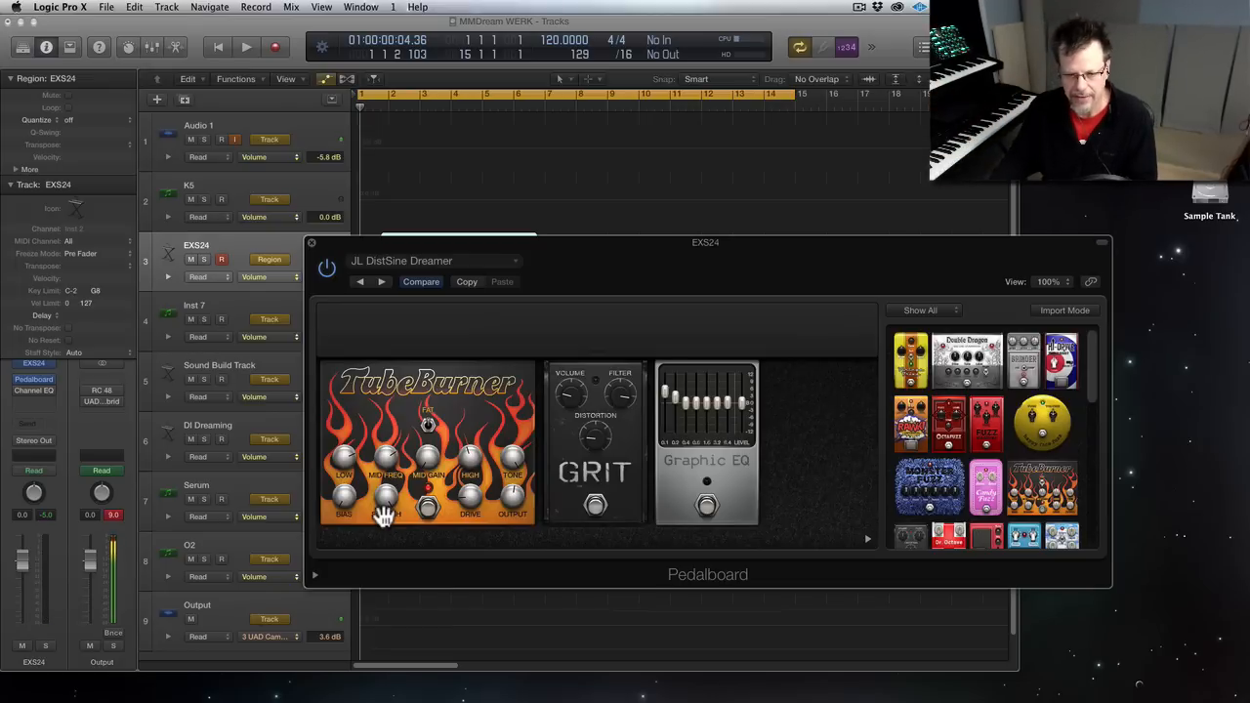
# - Re-enable the Grit pedal and adjust its distortion, compare the sound with the Graphic EQ off and on, and close the Pedalboard
pyautogui.click(596, 505)
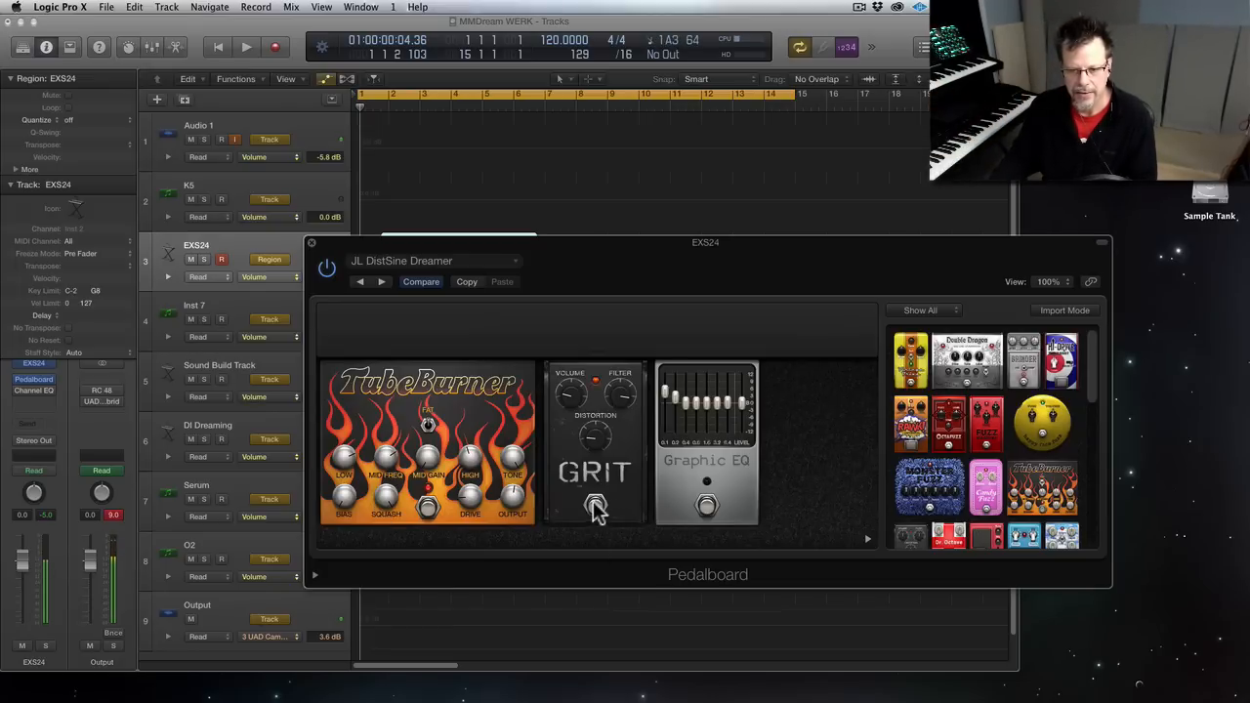
pyautogui.moveTo(599, 444)
pyautogui.mouseDown()
pyautogui.moveTo(601, 414)
pyautogui.moveTo(595, 431)
pyautogui.mouseUp()
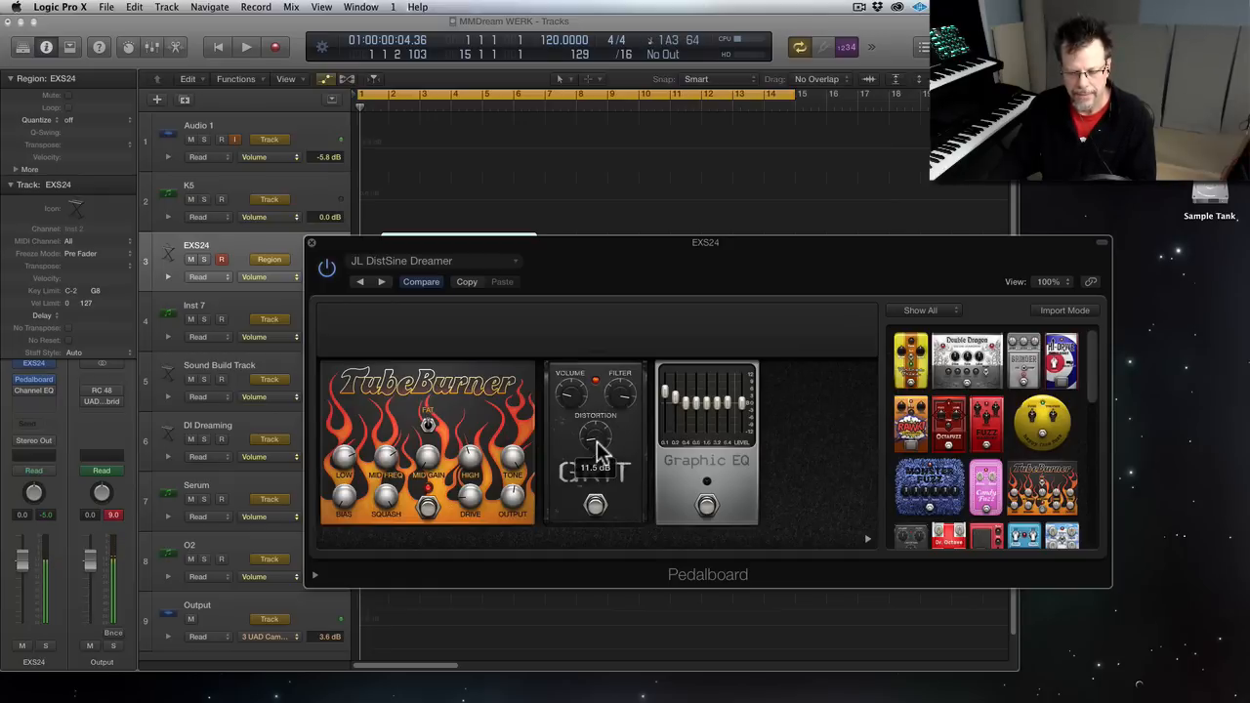
pyautogui.click(705, 508)
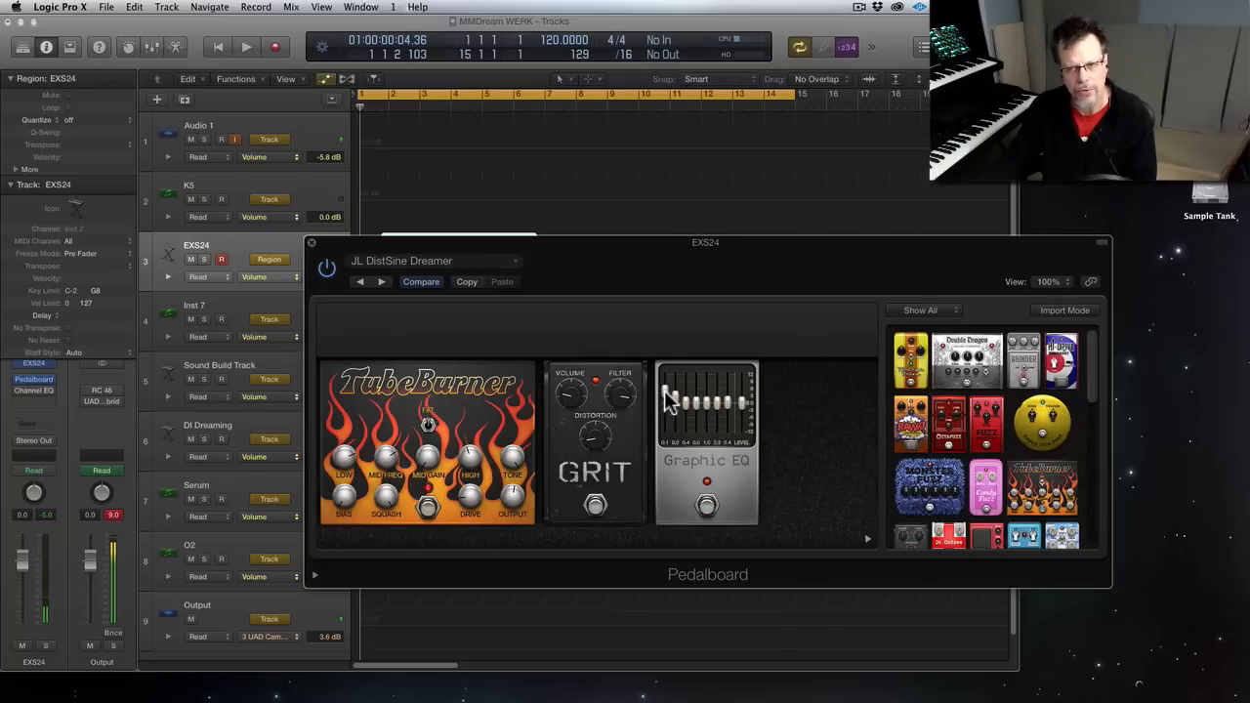
pyautogui.click(706, 507)
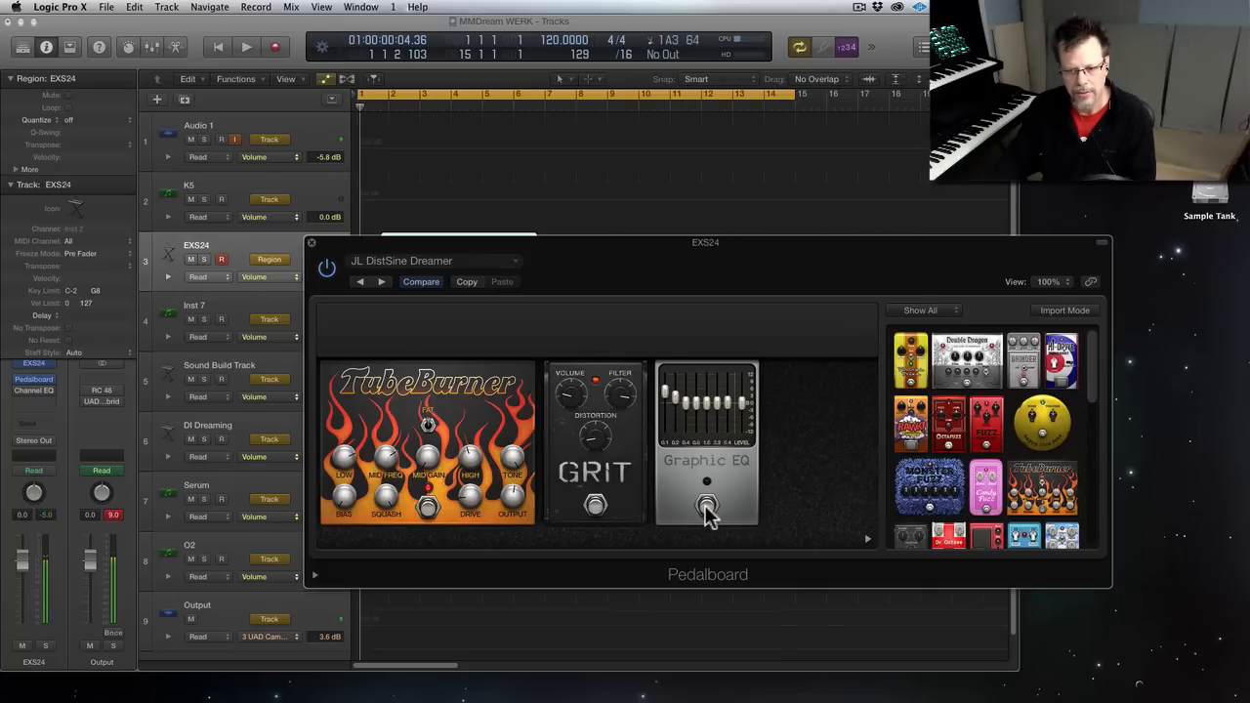
pyautogui.click(706, 507)
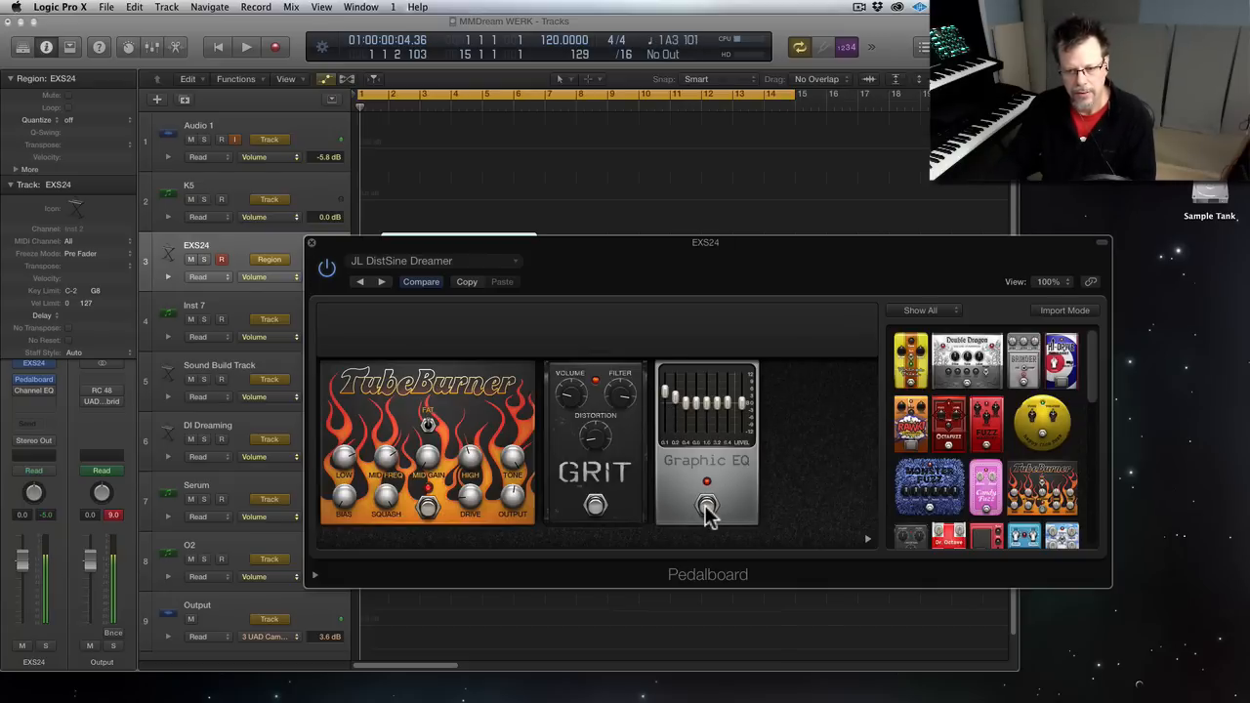
pyautogui.click(310, 241)
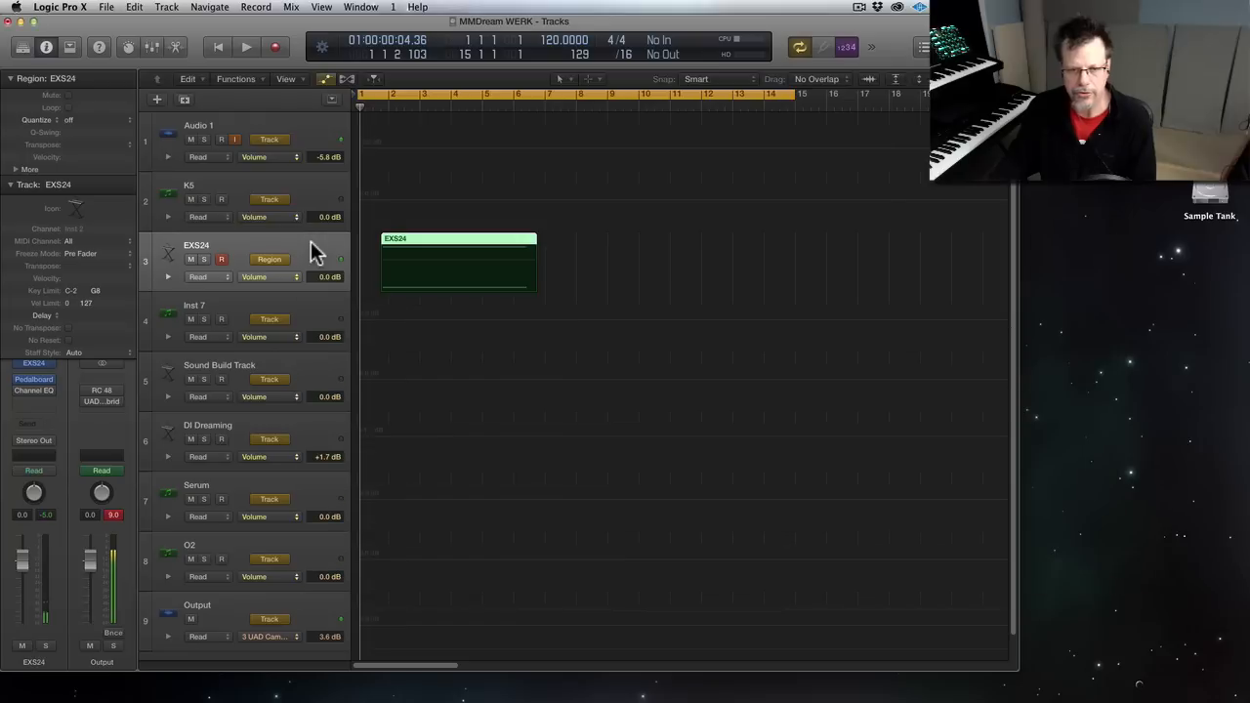
# - Open the RC 48 reverb on the Output channel, review its Bass and Mid settings and adjust its Crossover
pyautogui.click(38, 390)
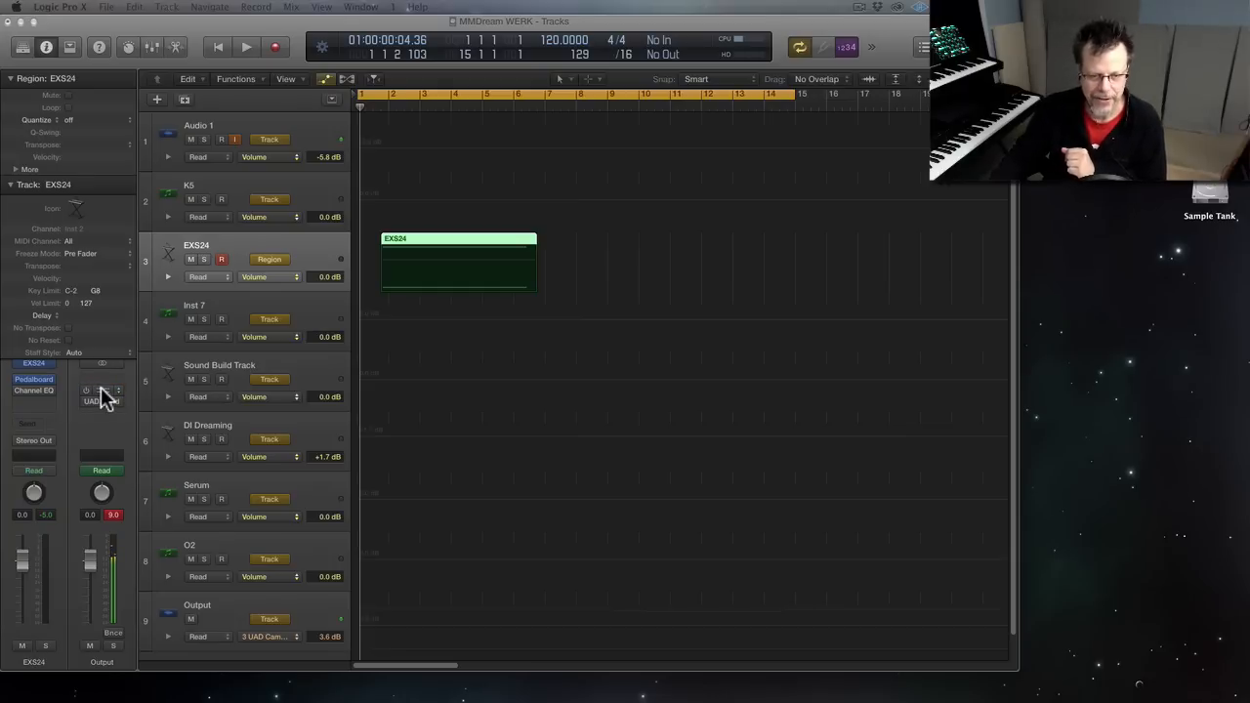
pyautogui.click(101, 398)
pyautogui.moveTo(183, 90); pyautogui.dragTo(781, 178)
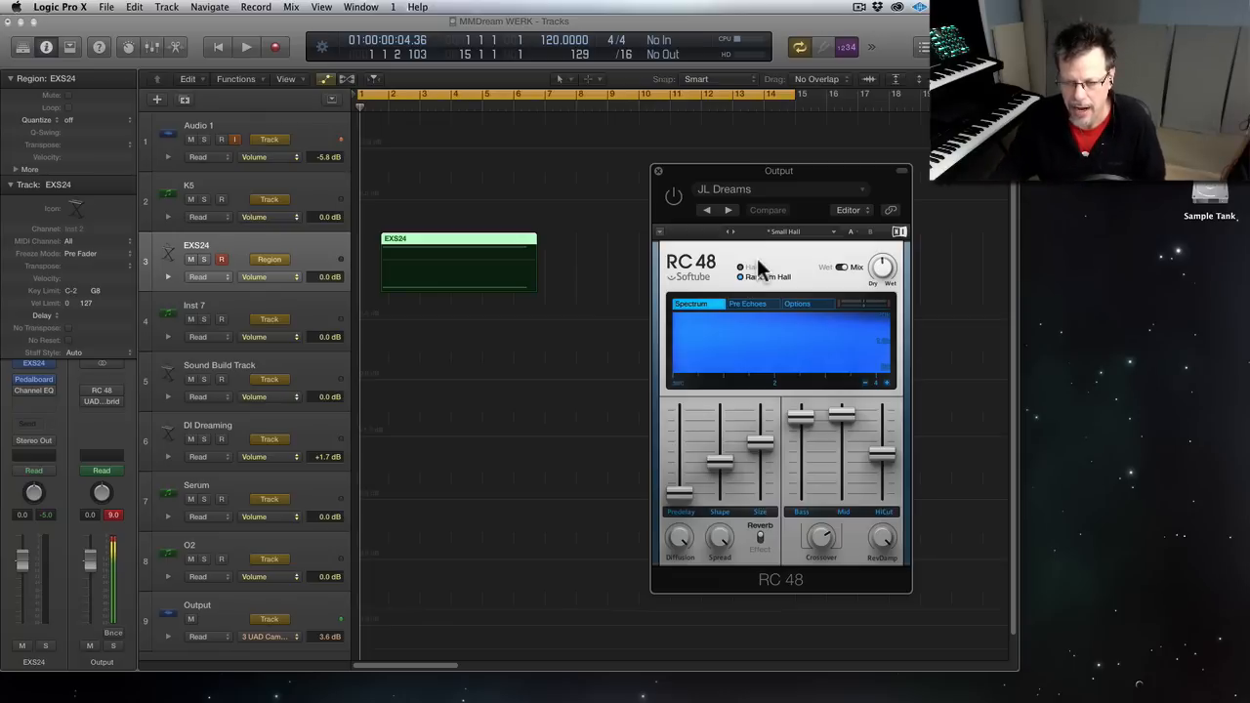
pyautogui.moveTo(803, 418)
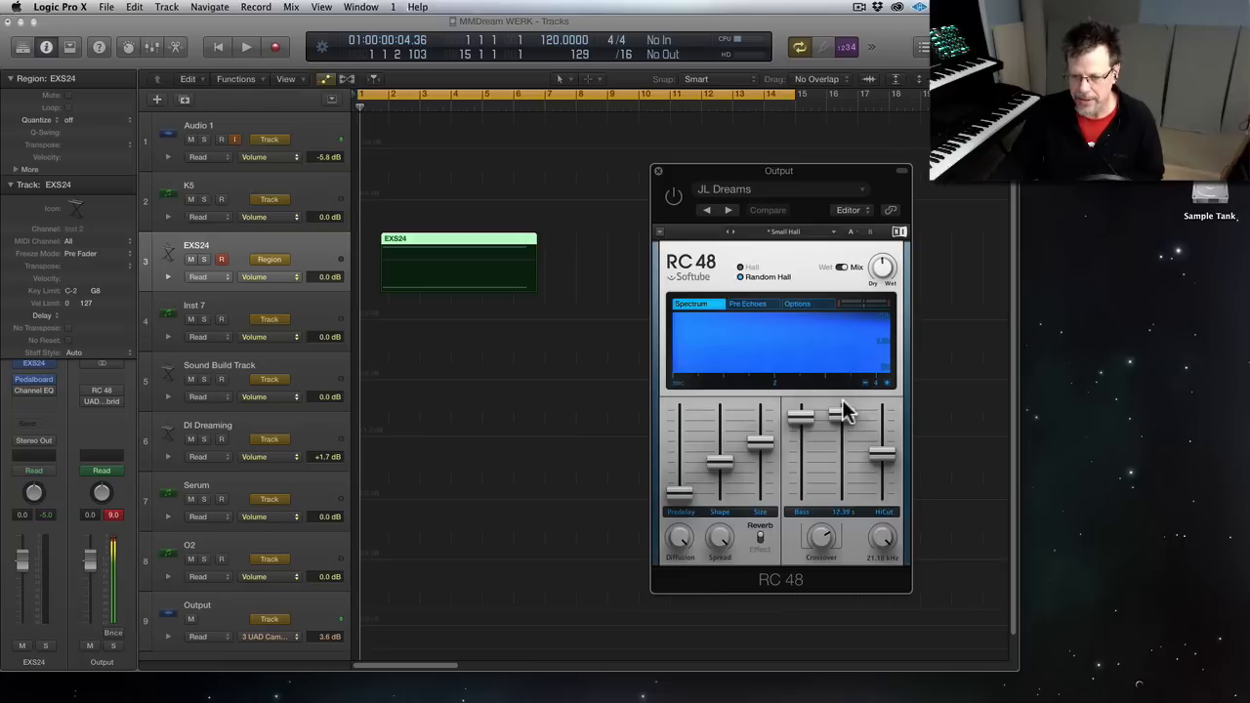
pyautogui.moveTo(842, 418)
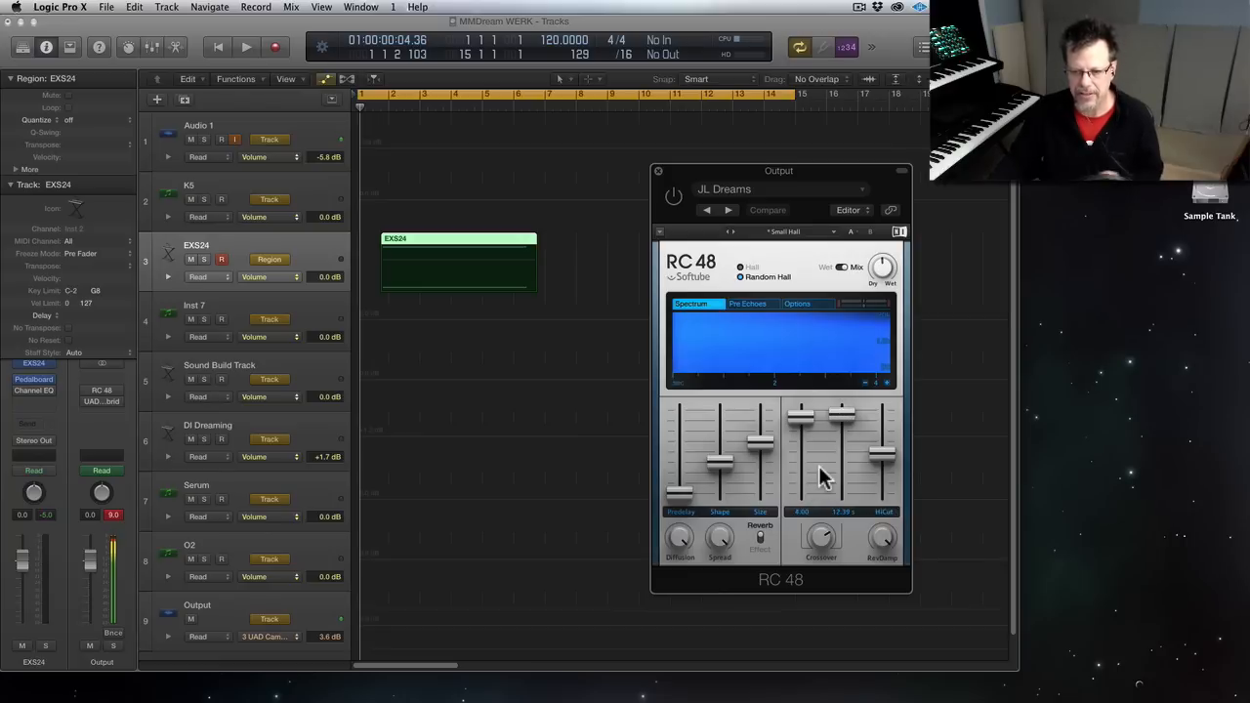
pyautogui.moveTo(799, 445)
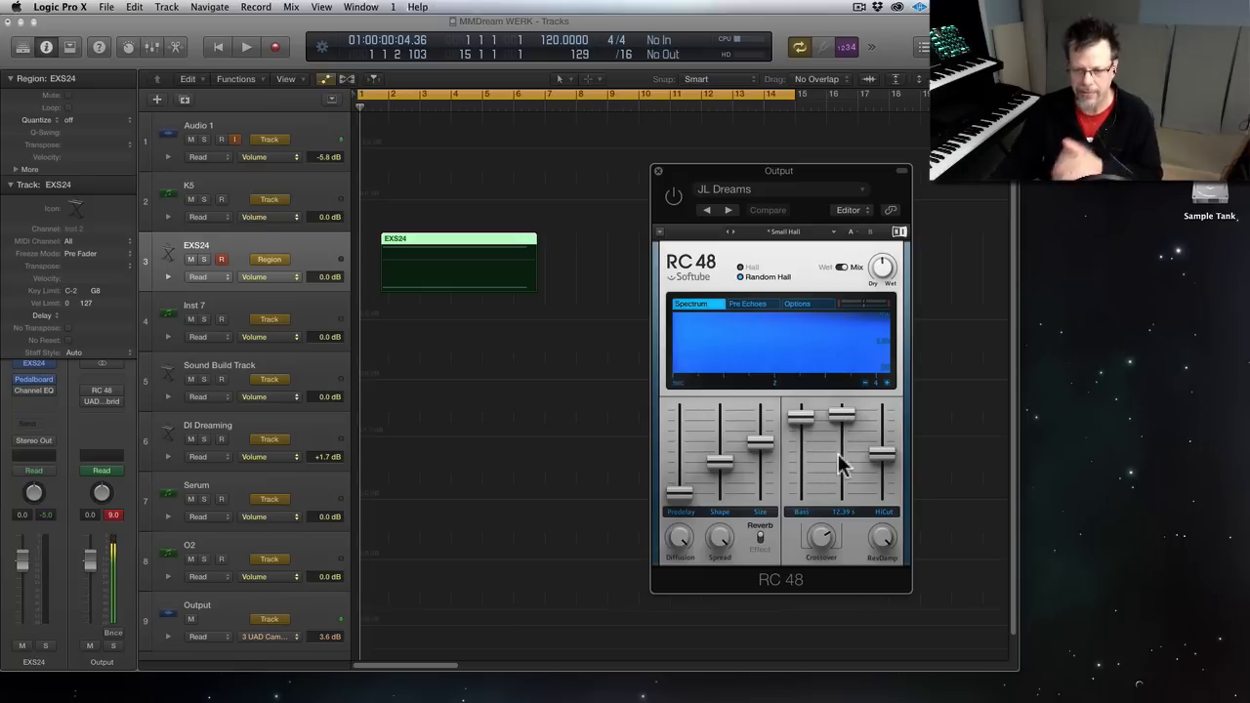
pyautogui.moveTo(822, 536); pyautogui.dragTo(823, 528)
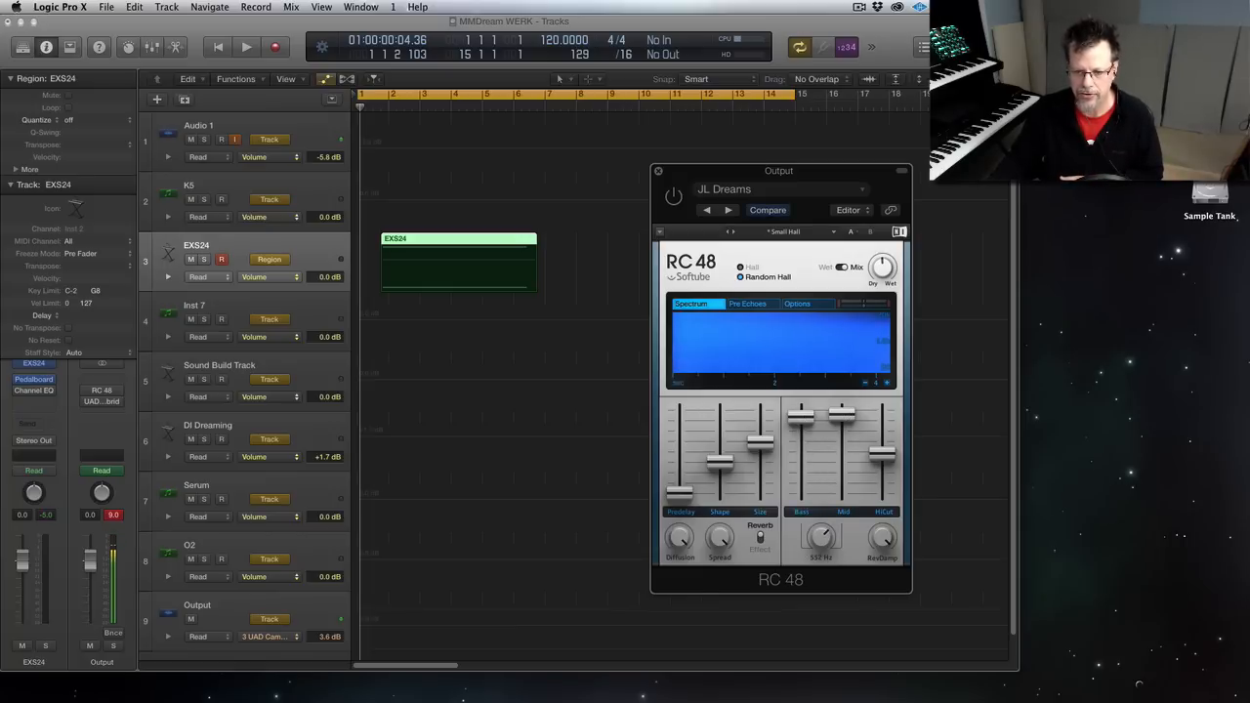
# - Switch the RC 48 on, compare Hall with Random Hall, and slightly adjust its dry/wet mix and Bass
pyautogui.click(674, 199)
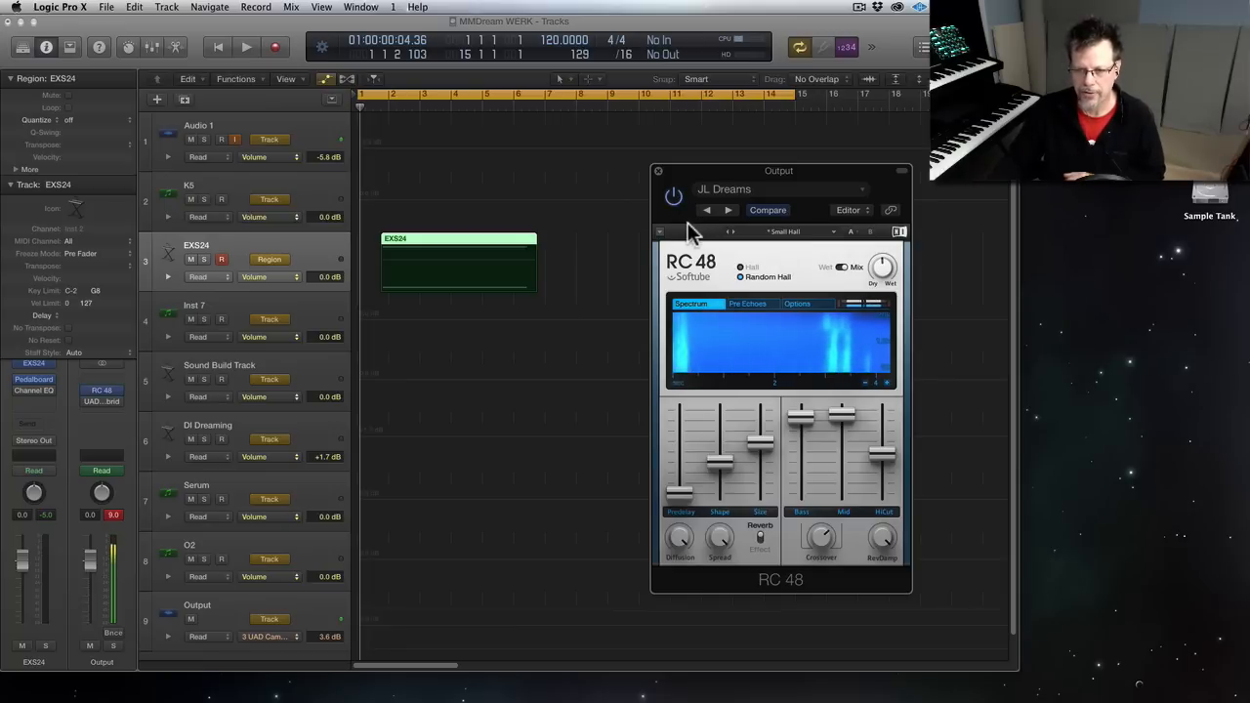
pyautogui.click(740, 269)
pyautogui.click(740, 277)
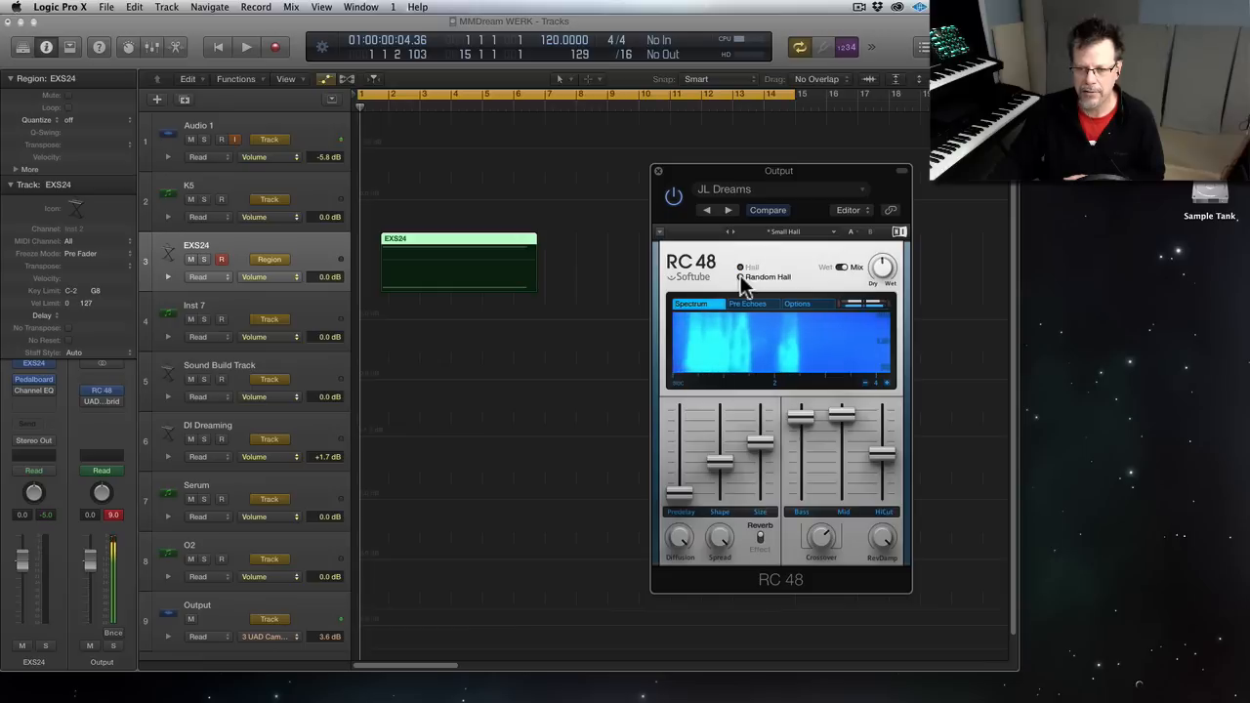
pyautogui.moveTo(882, 268)
pyautogui.mouseDown()
pyautogui.moveTo(882, 293)
pyautogui.moveTo(881, 268)
pyautogui.mouseUp()
pyautogui.moveTo(801, 418); pyautogui.dragTo(801, 419)
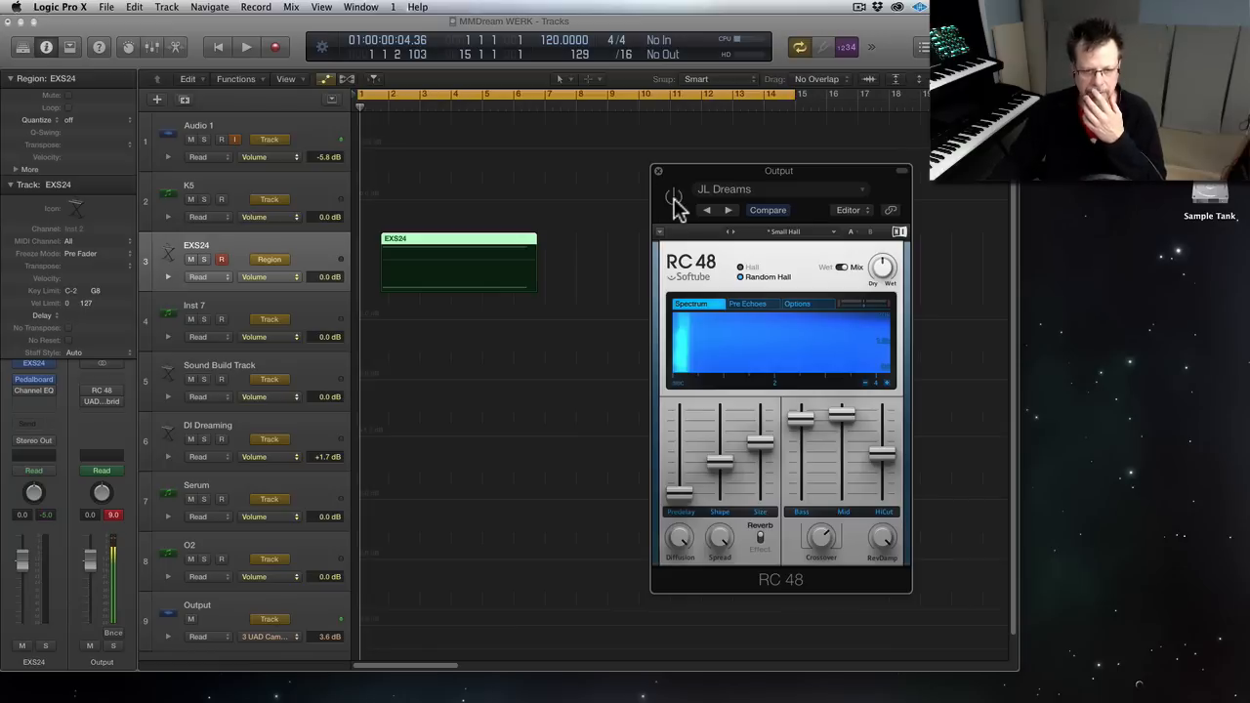
# - Play back the EXS24 region, open the EXS24 sampler while it plays and stop playback
pyautogui.press('0')
pyautogui.press('KP_Enter')
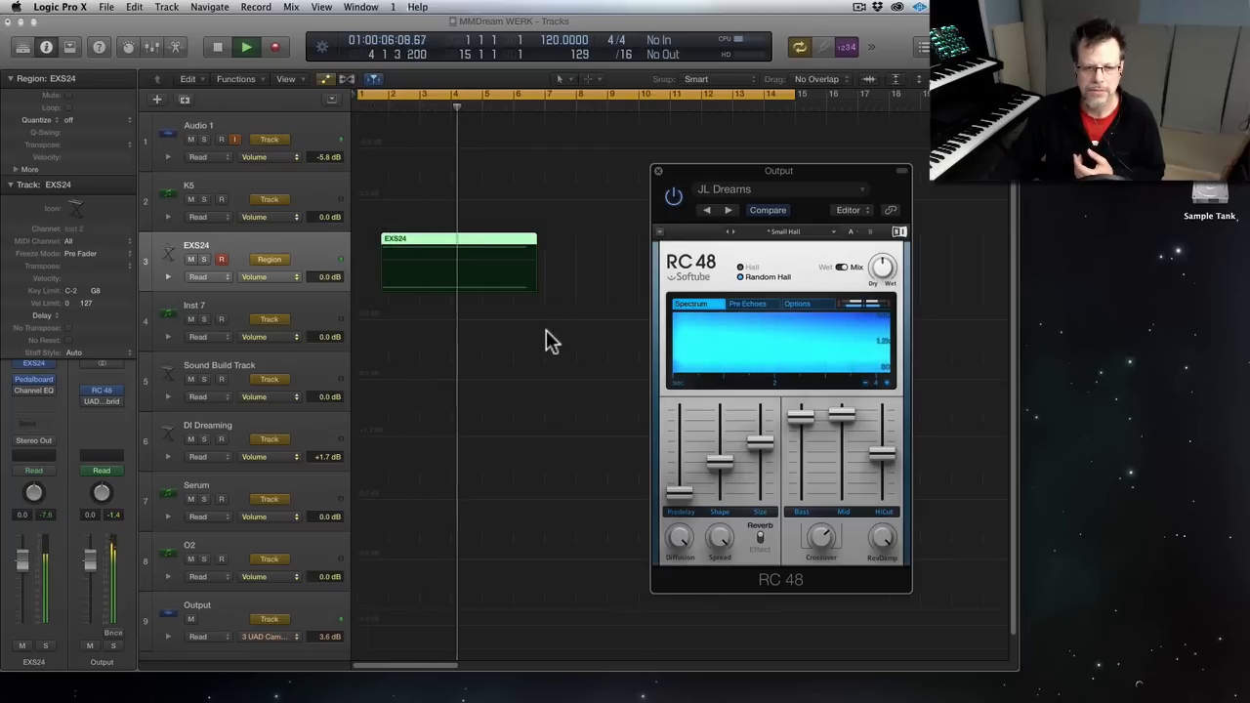
pyautogui.click(33, 363)
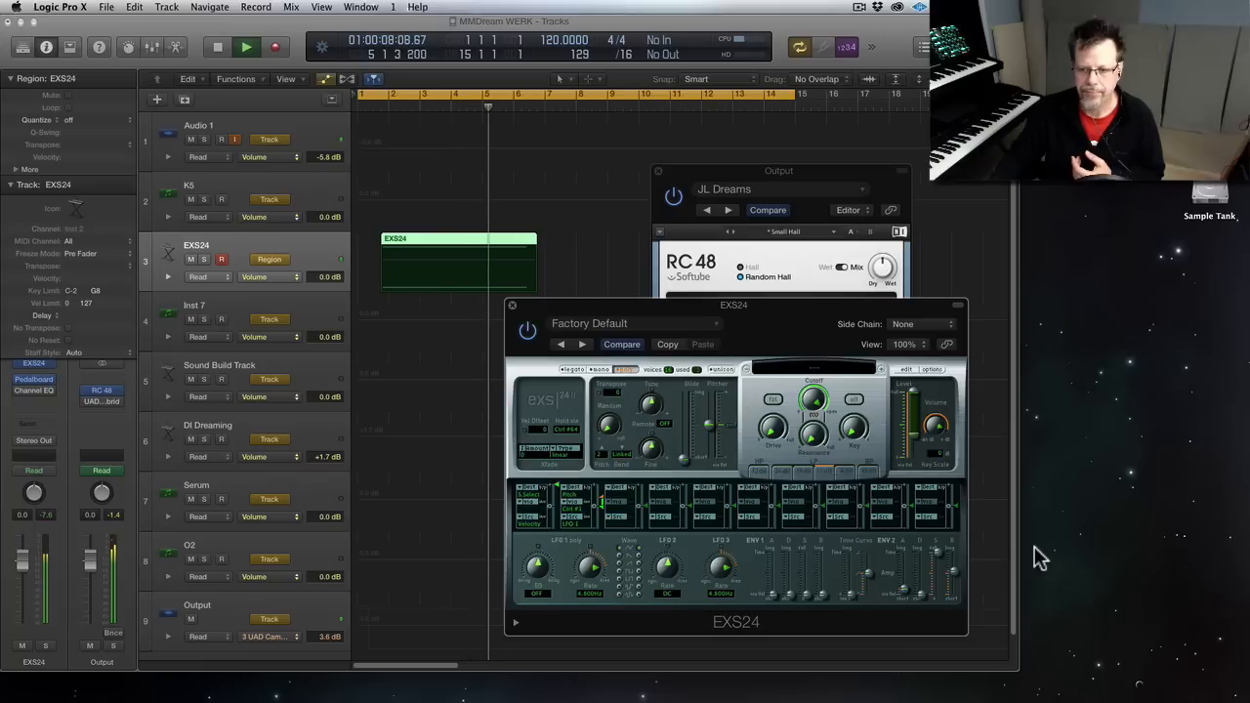
pyautogui.press('0')
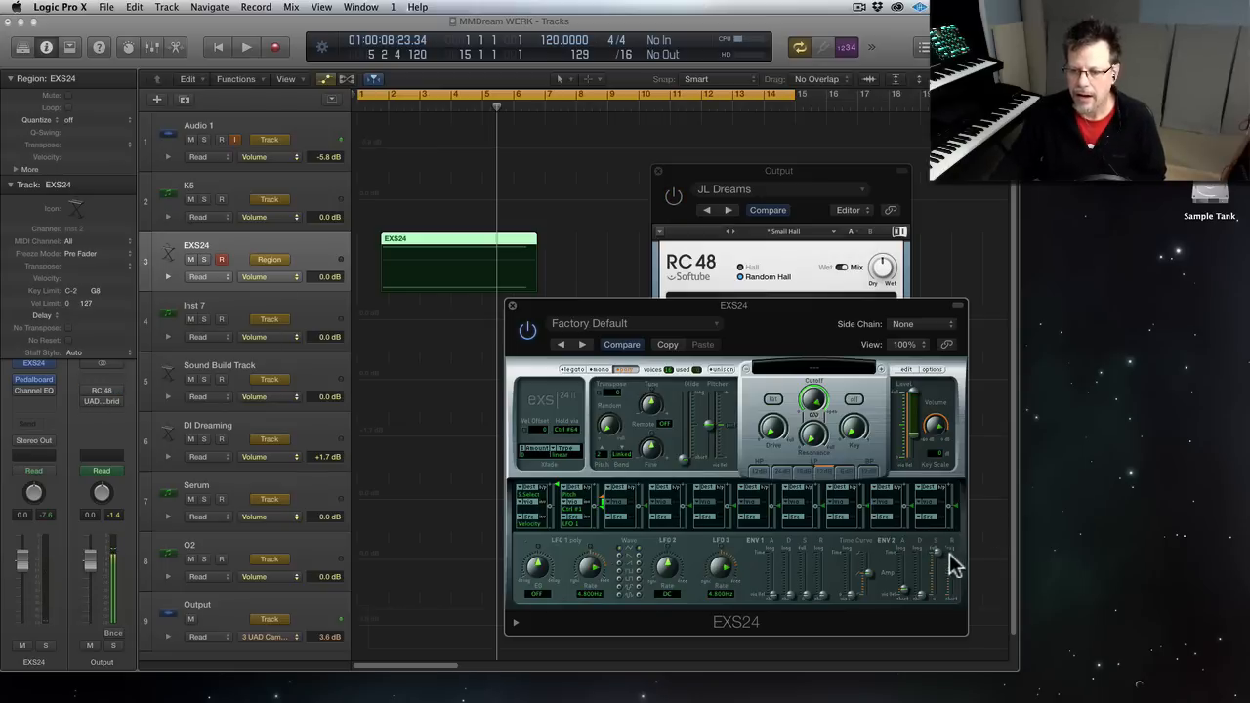
# - Lower the ENV 2 sustain to its minimum, adjust the decay, and play the EXS24 region from the start
pyautogui.moveTo(936, 544); pyautogui.dragTo(934, 577)
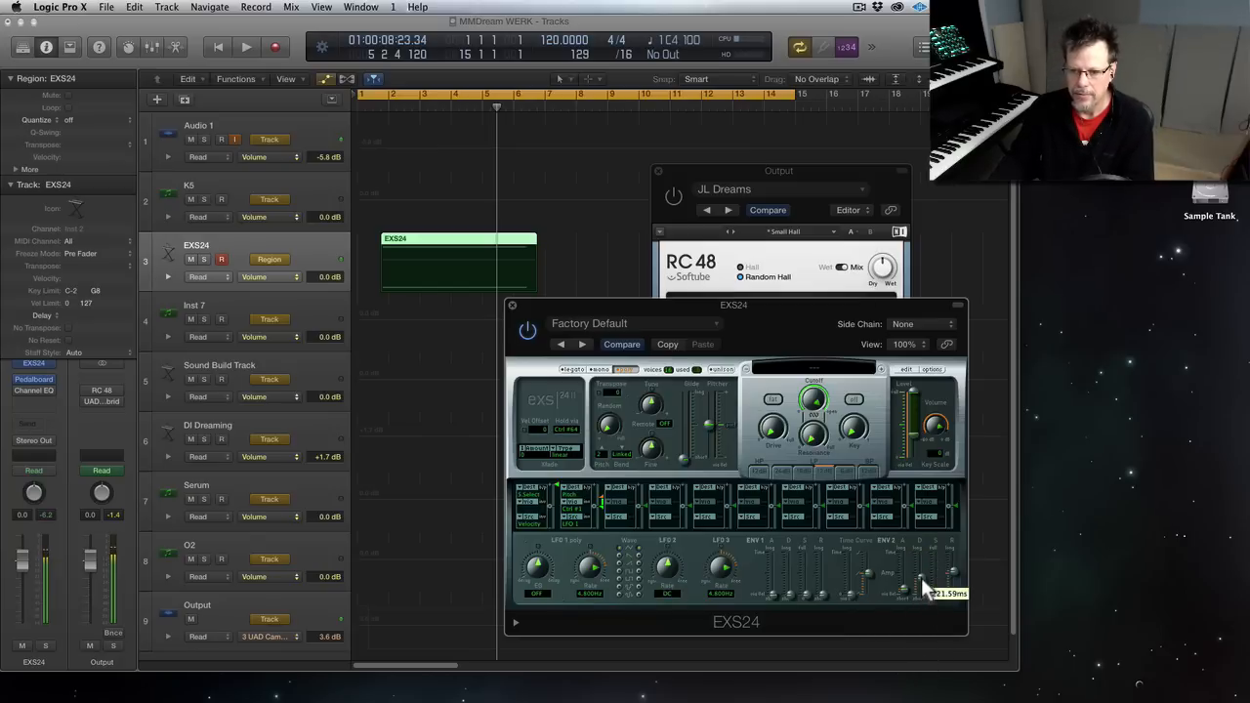
pyautogui.moveTo(921, 569); pyautogui.dragTo(920, 570)
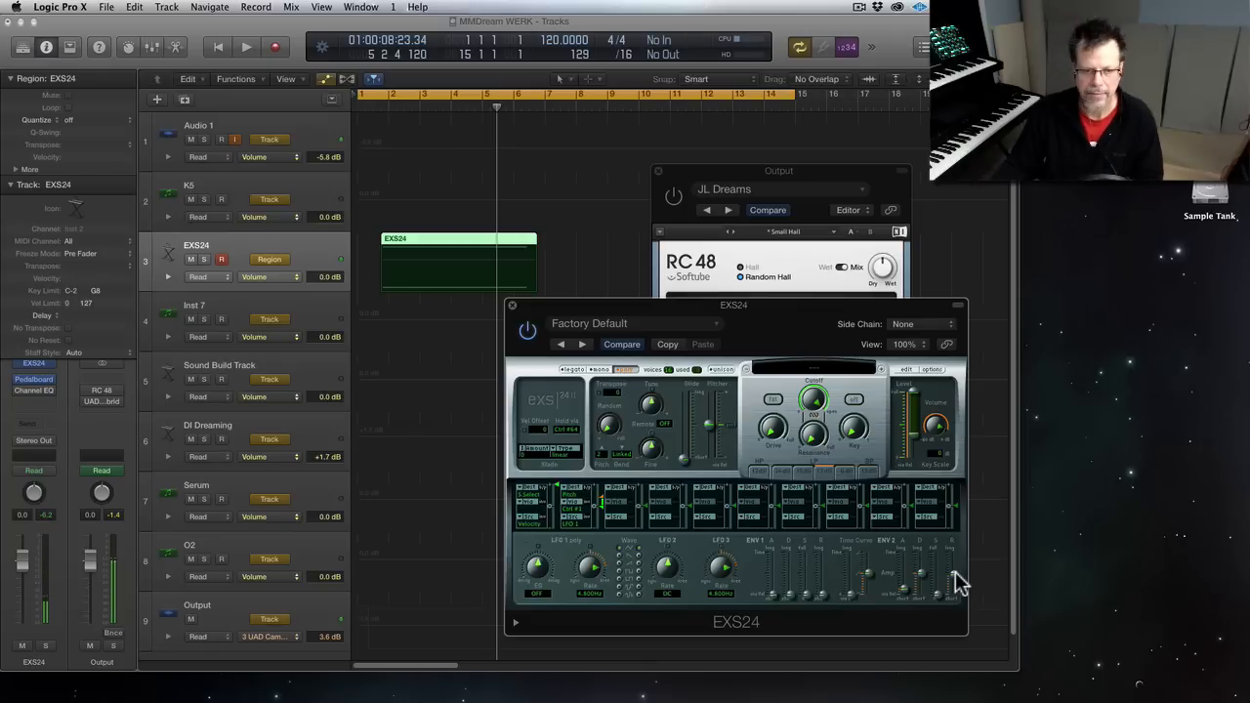
pyautogui.press('0')
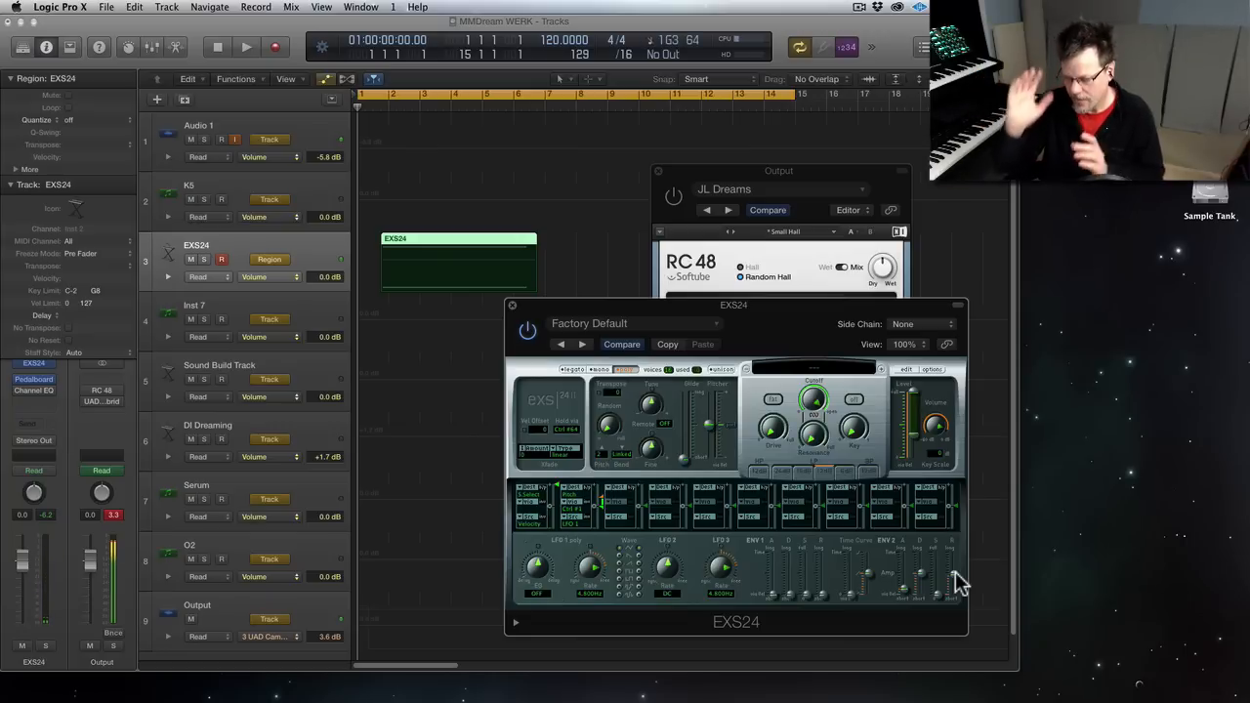
pyautogui.press('Return')
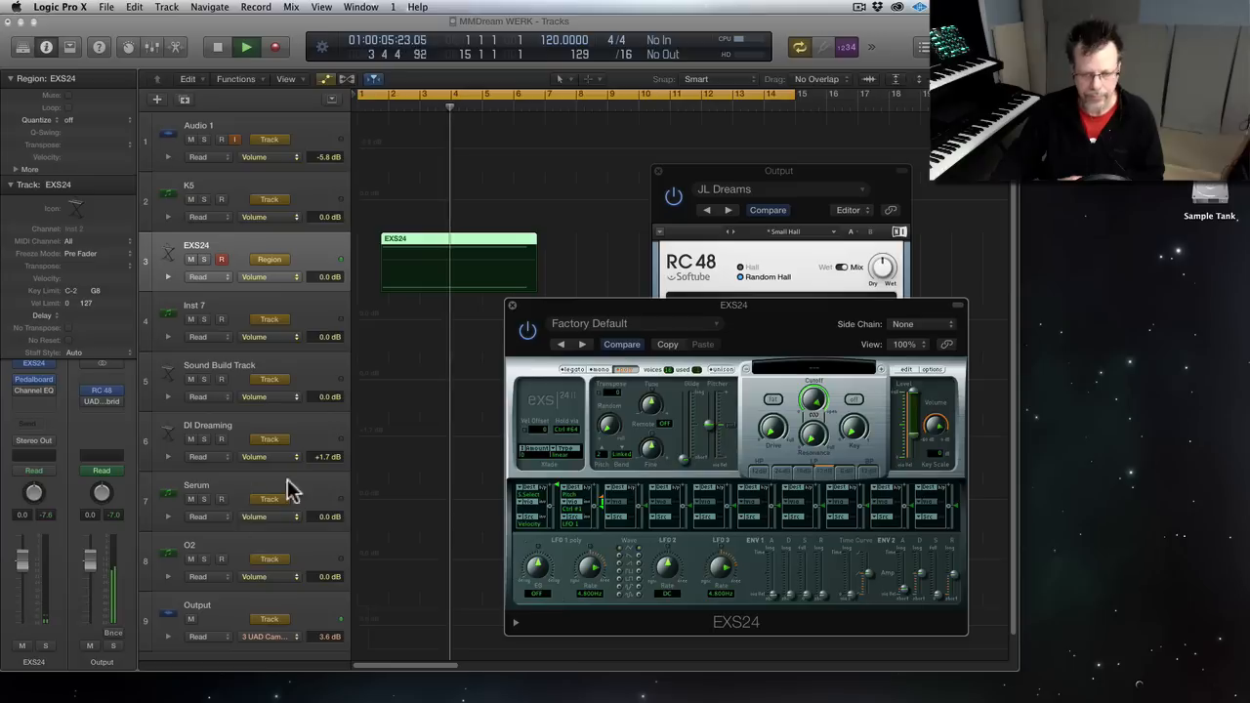
# - Stop playback and insert a stereo UAD Fairchild 670 ahead of the RC 48 on the Output channel
pyautogui.press('0')
pyautogui.scroll(-1, 269, 508)
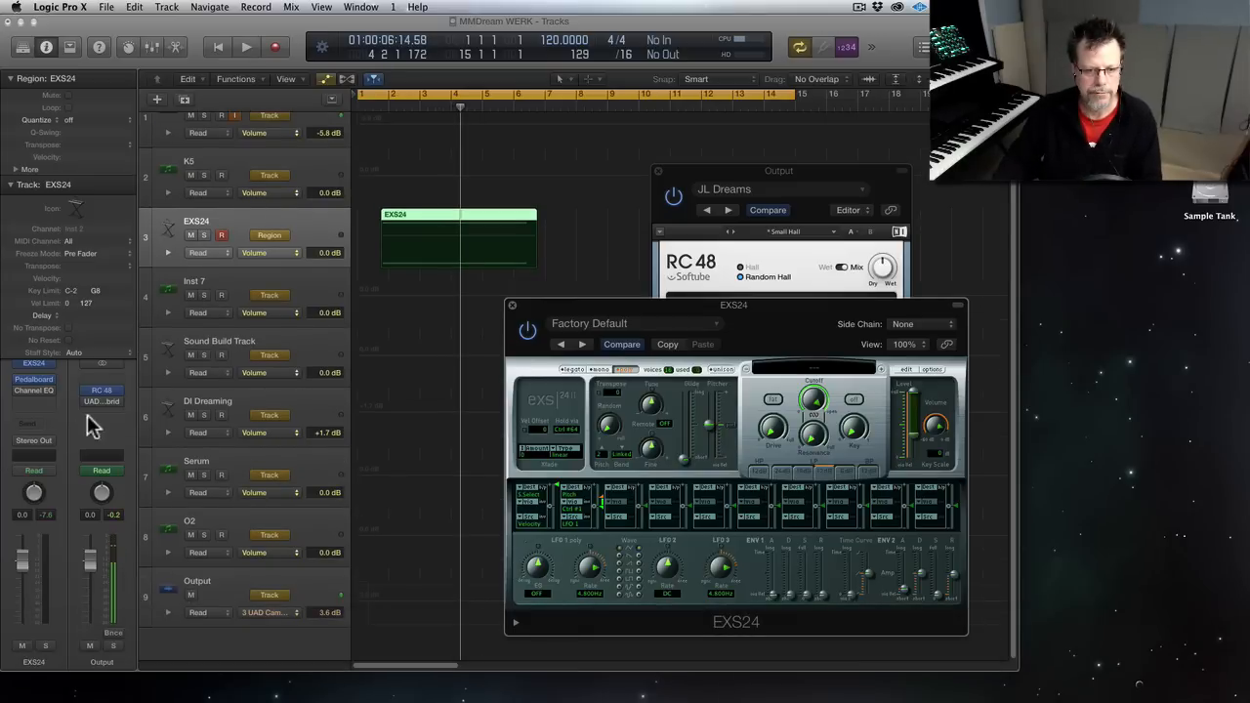
pyautogui.click(118, 377)
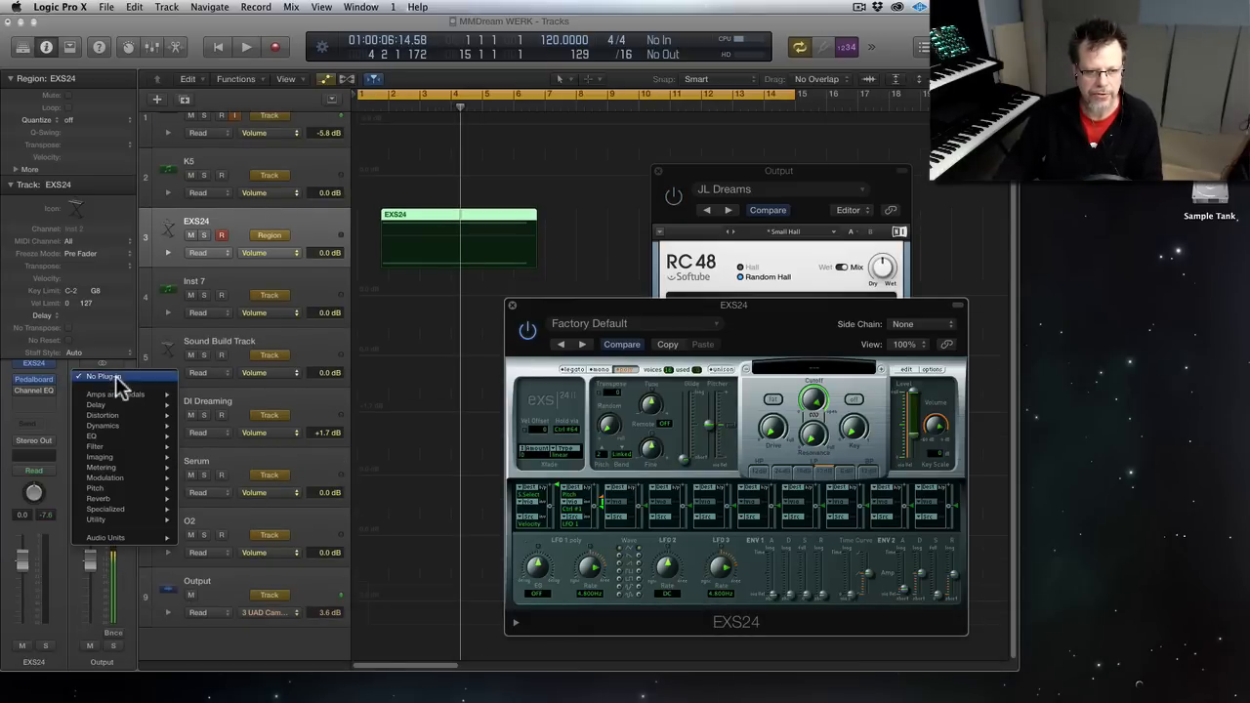
pyautogui.moveTo(147, 537)
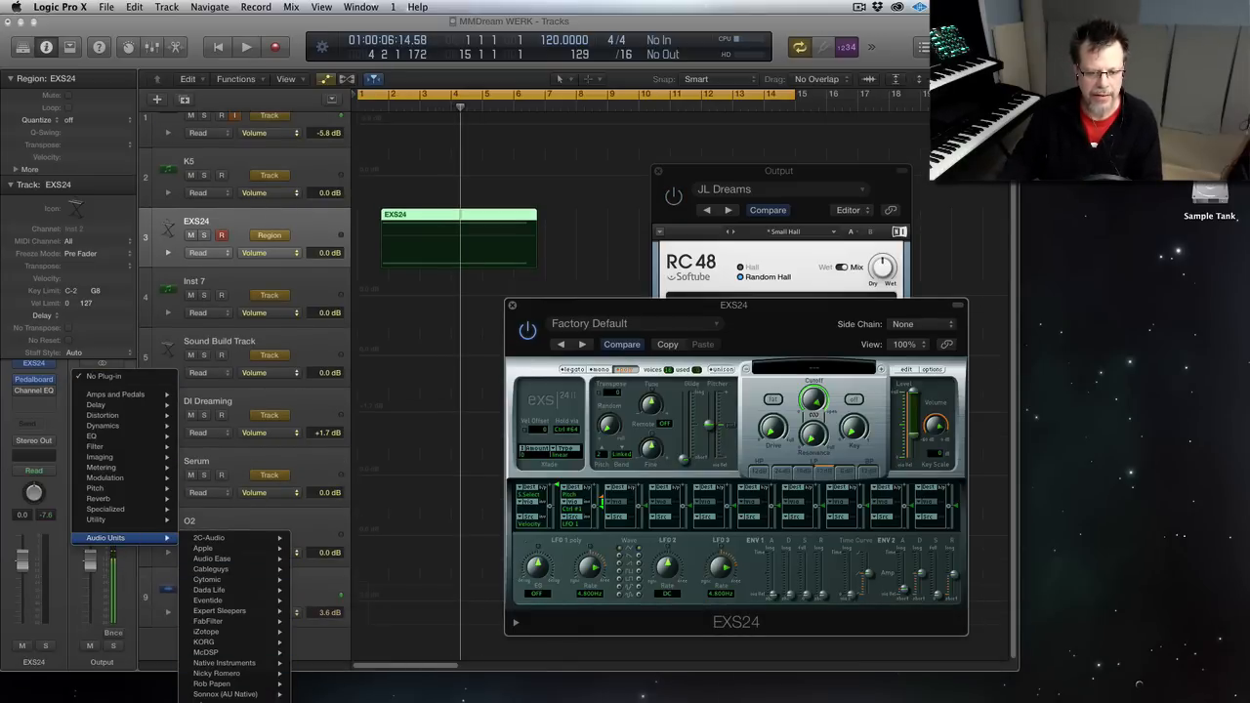
pyautogui.moveTo(279, 698)
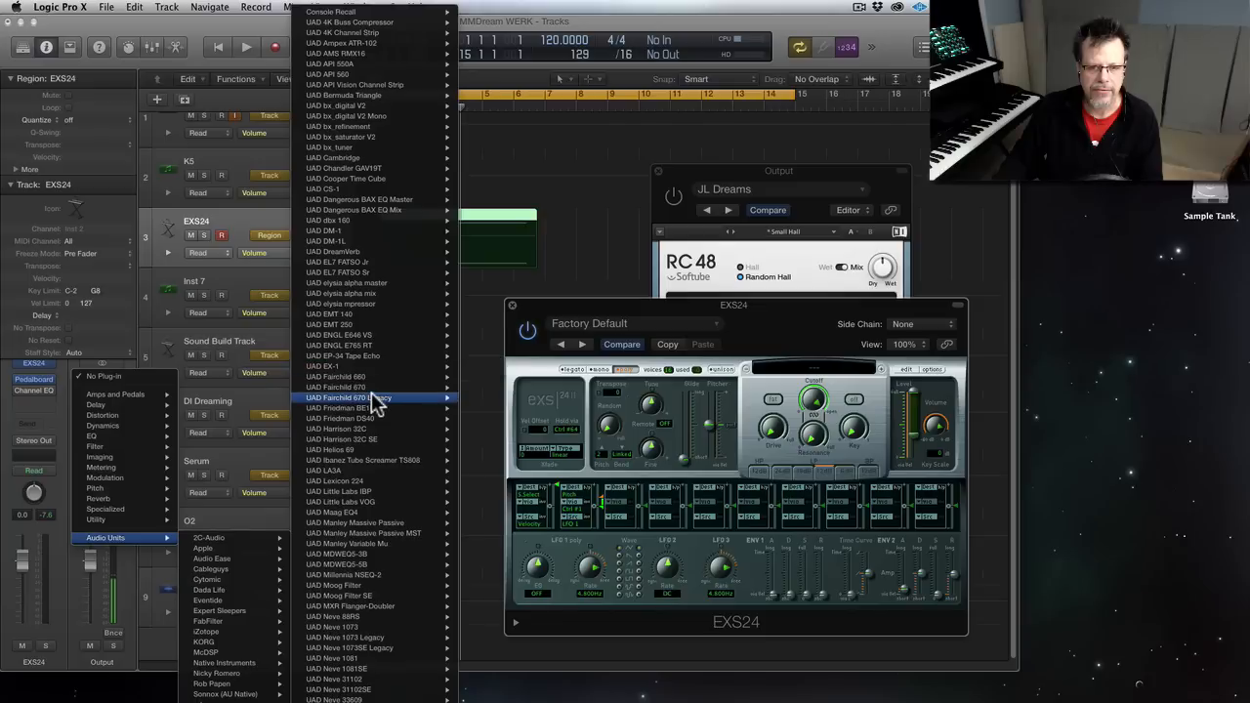
pyautogui.moveTo(369, 389)
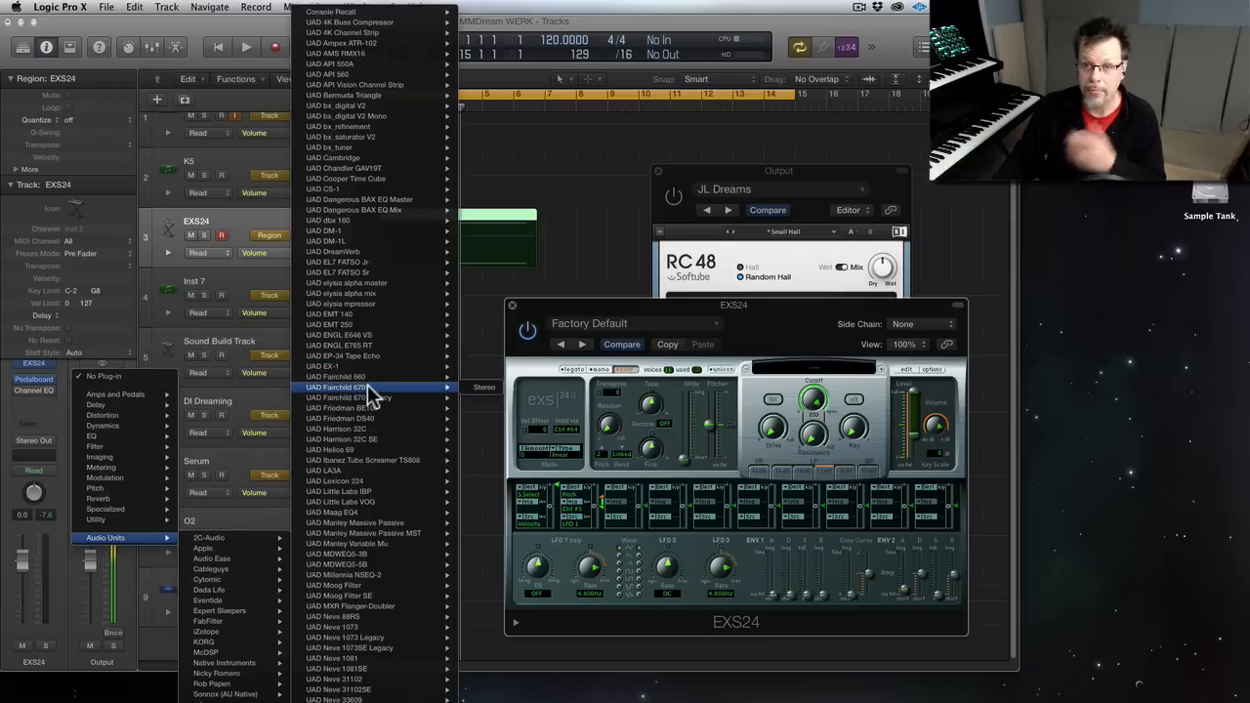
pyautogui.click(368, 386)
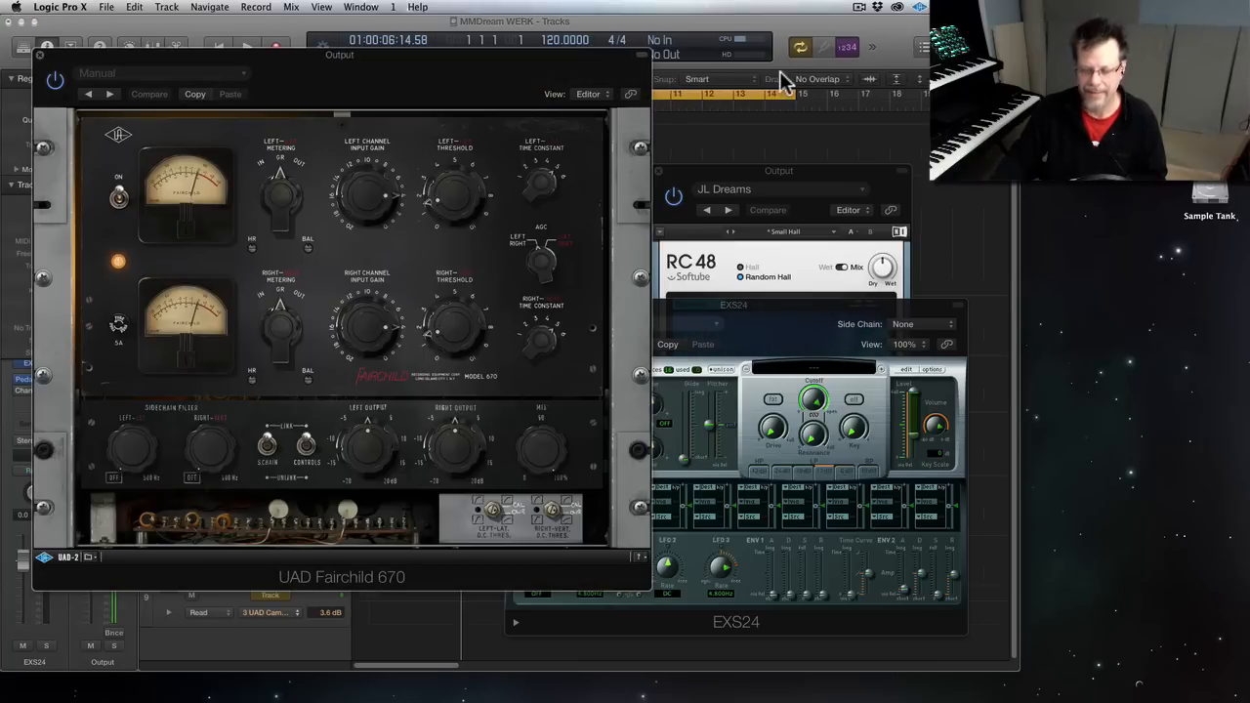
# - Play the EXS24 region and load the SL-Drum Loop Kick Pusher factory preset in the Fairchild 670
pyautogui.press('KP_Enter')
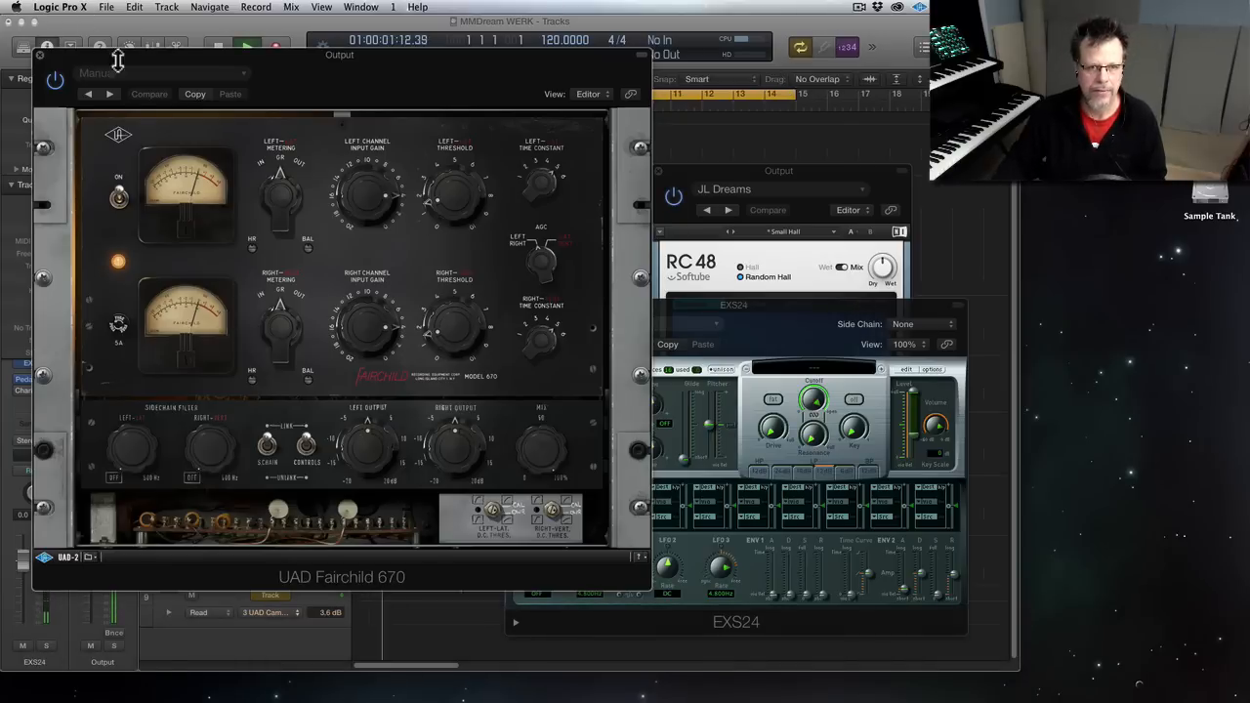
pyautogui.click(128, 70)
pyautogui.moveTo(145, 306)
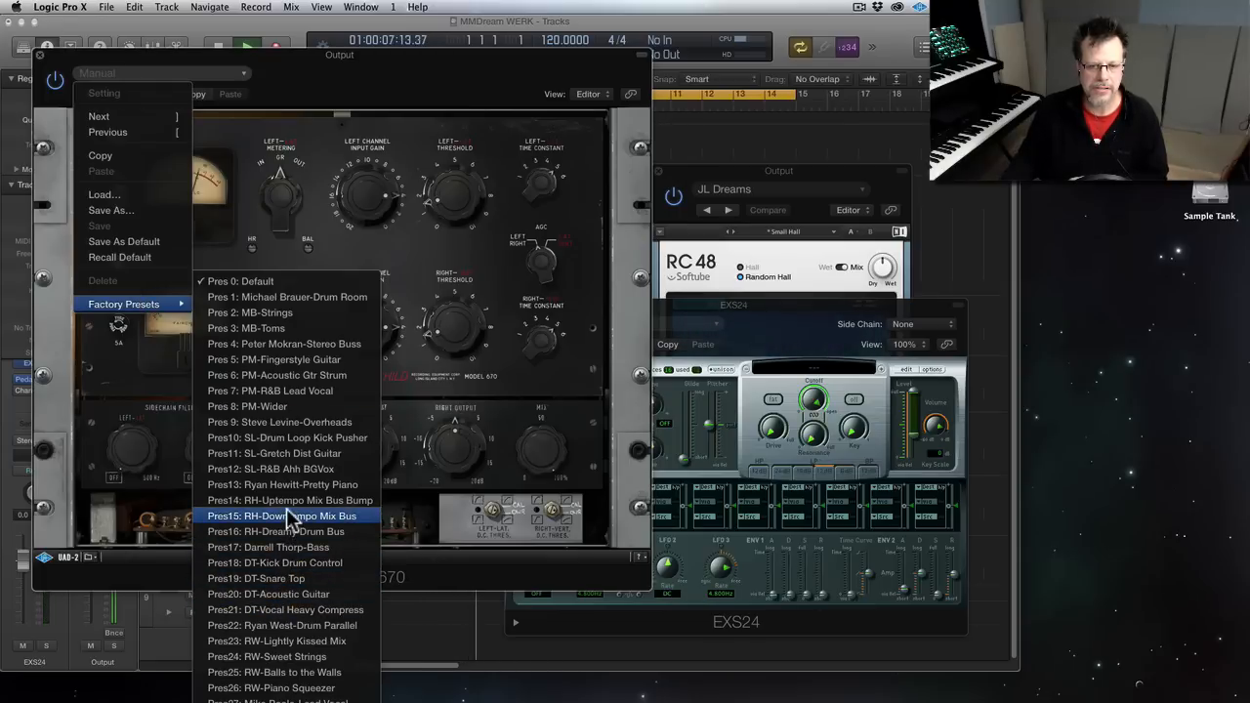
pyautogui.click(298, 437)
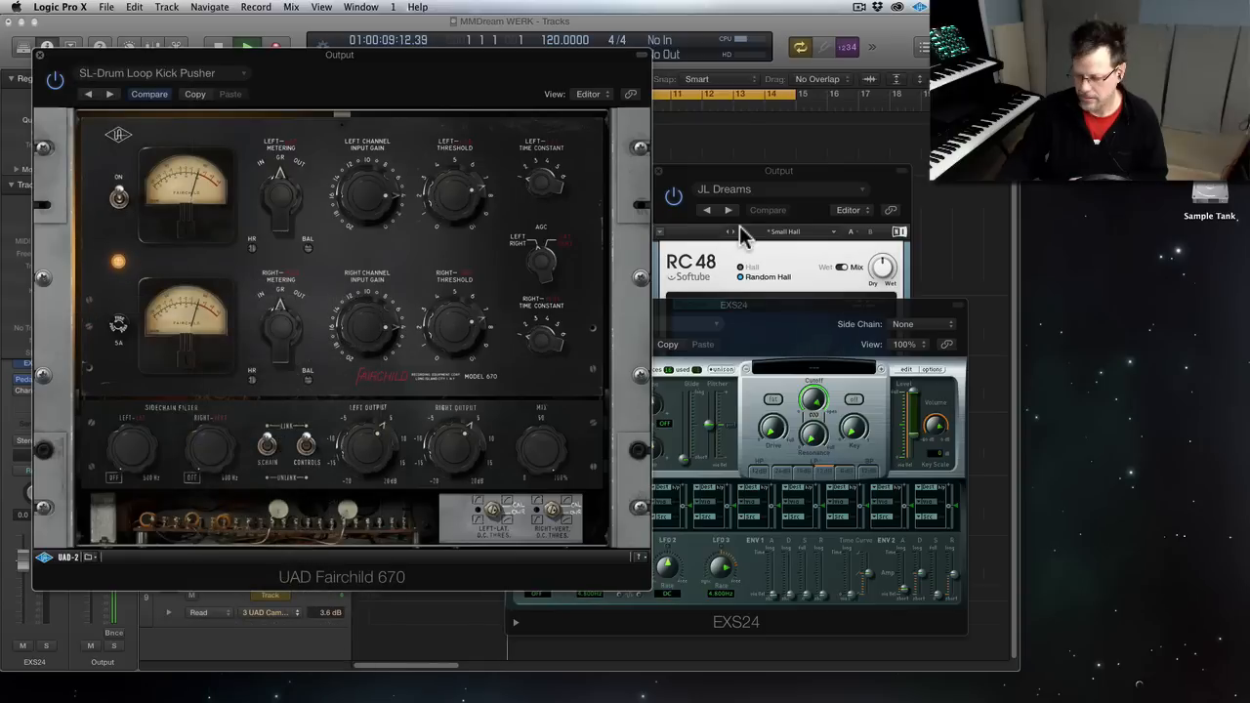
# - Replay the EXS24 region with the compressor preset, close the Fairchild 670 window and stop playback
pyautogui.press('KP_Enter')
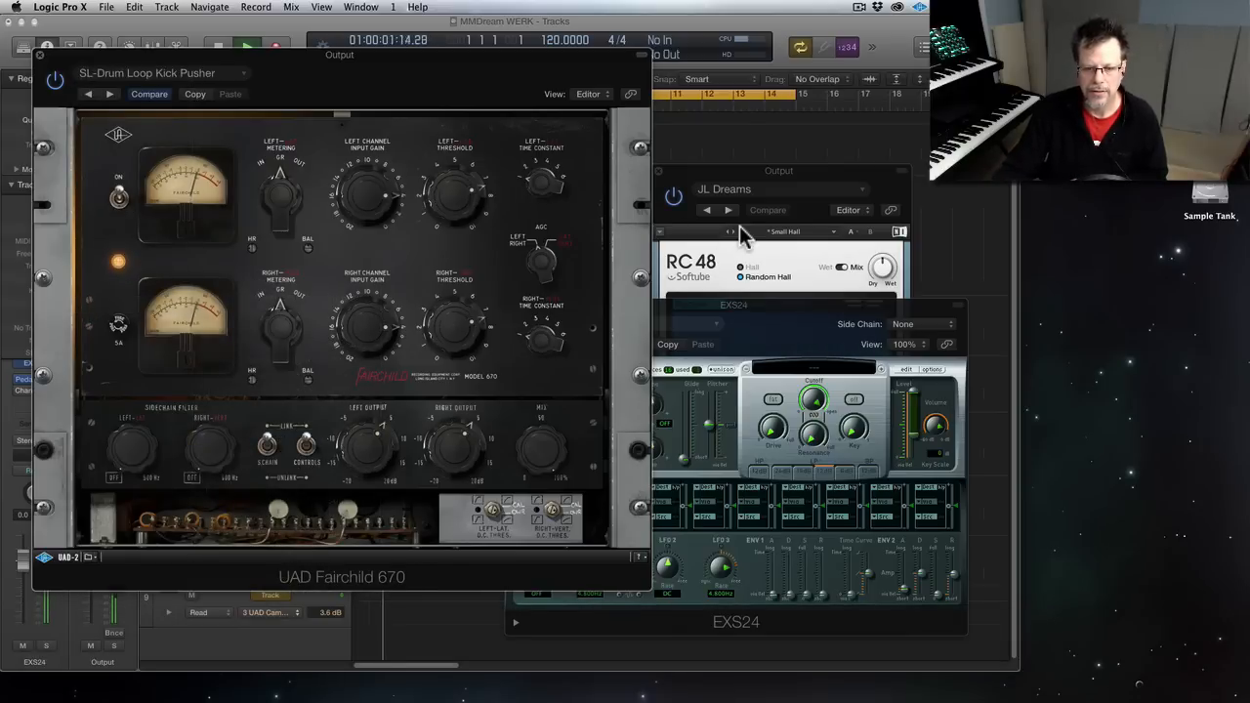
pyautogui.click(39, 53)
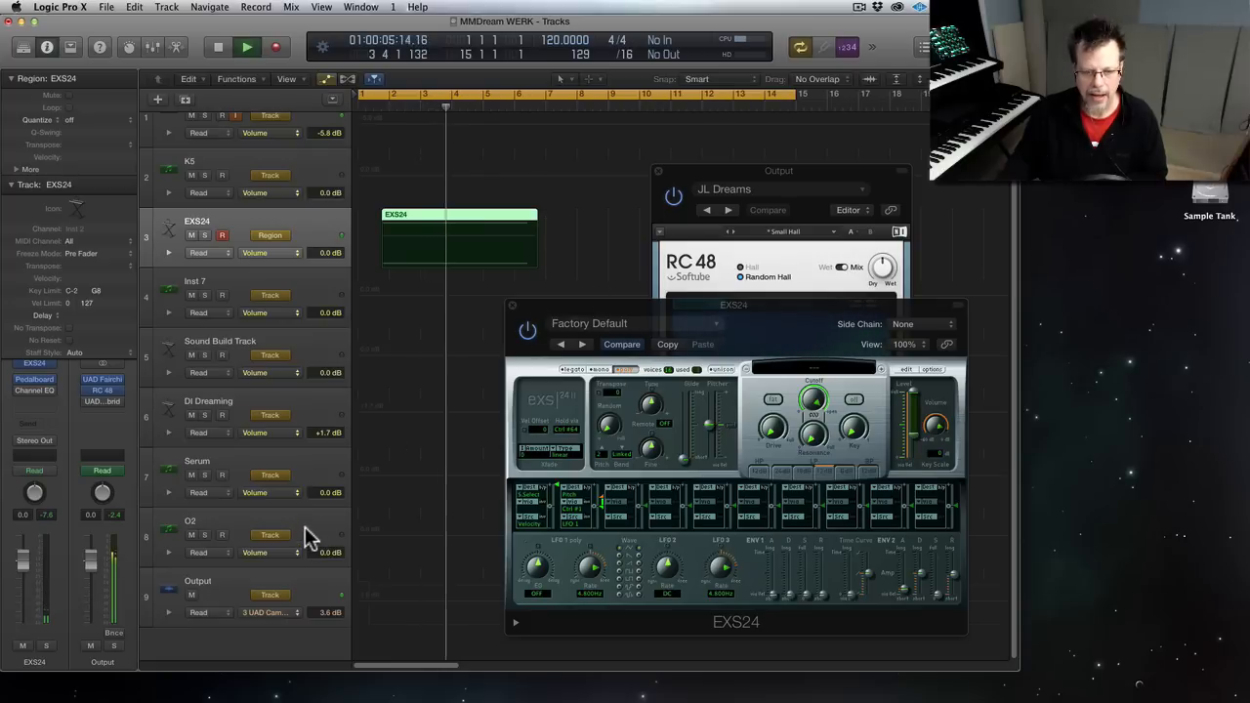
pyautogui.press('0')
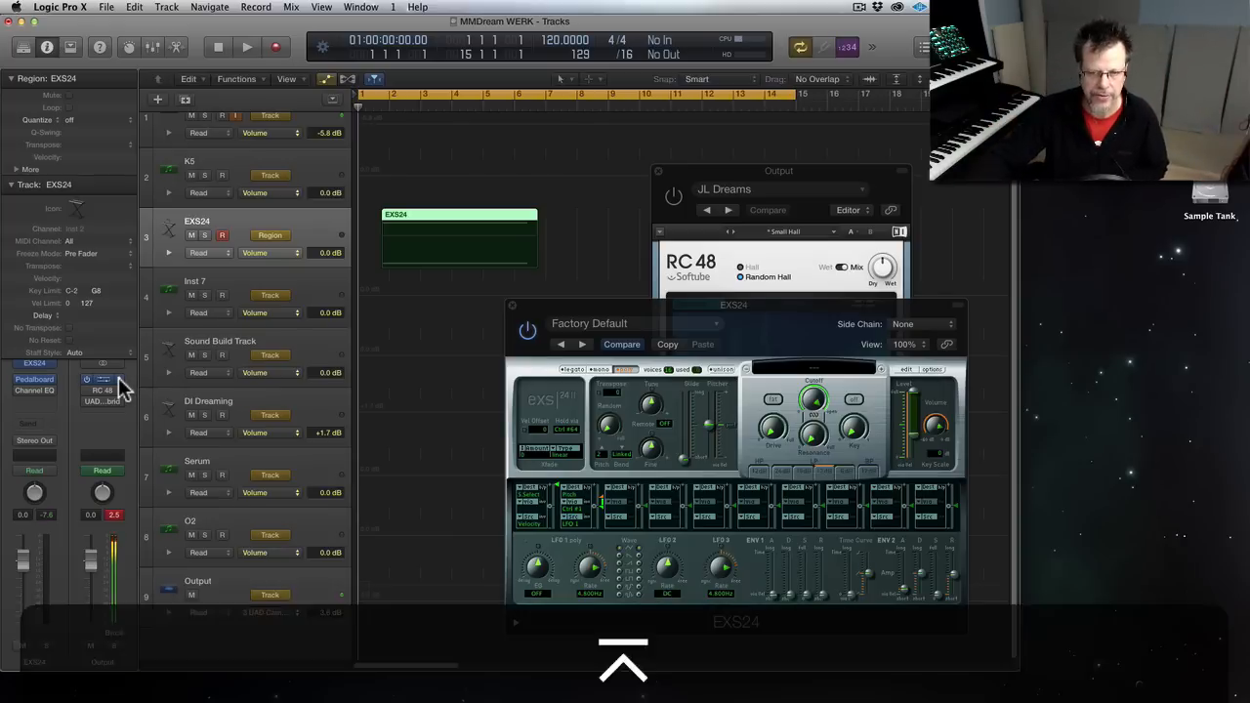
pyautogui.press('space')
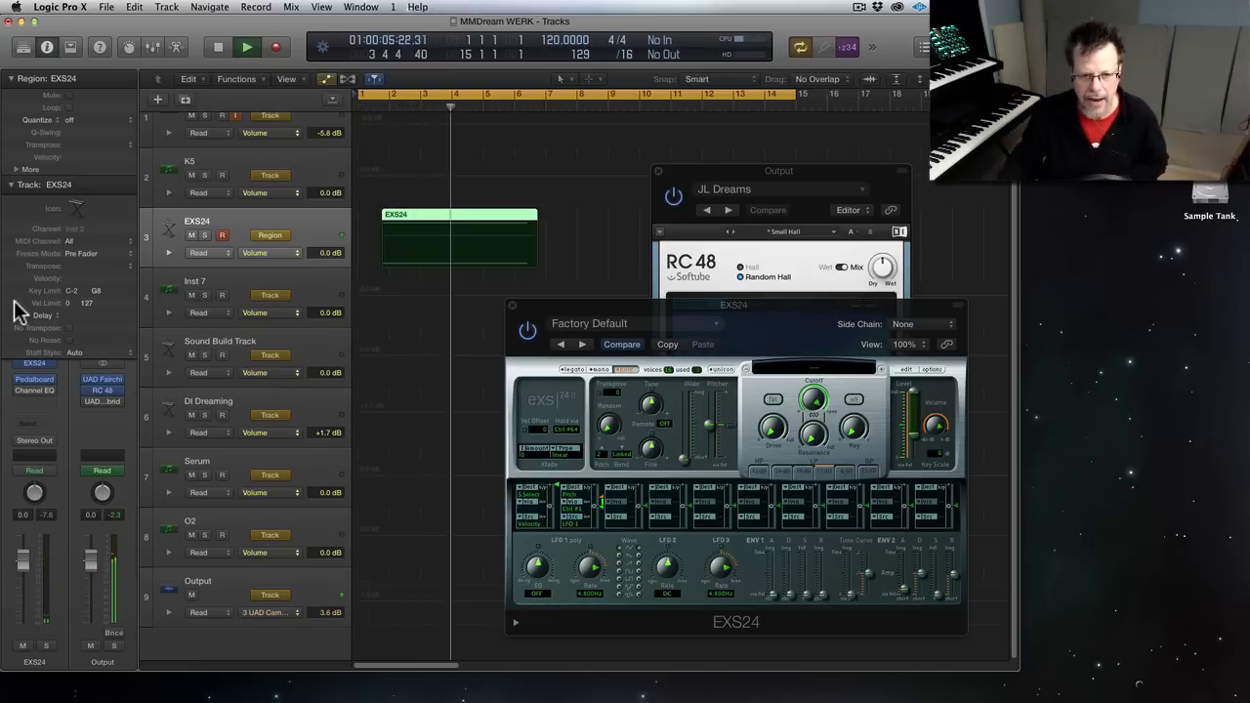
pyautogui.press('0')
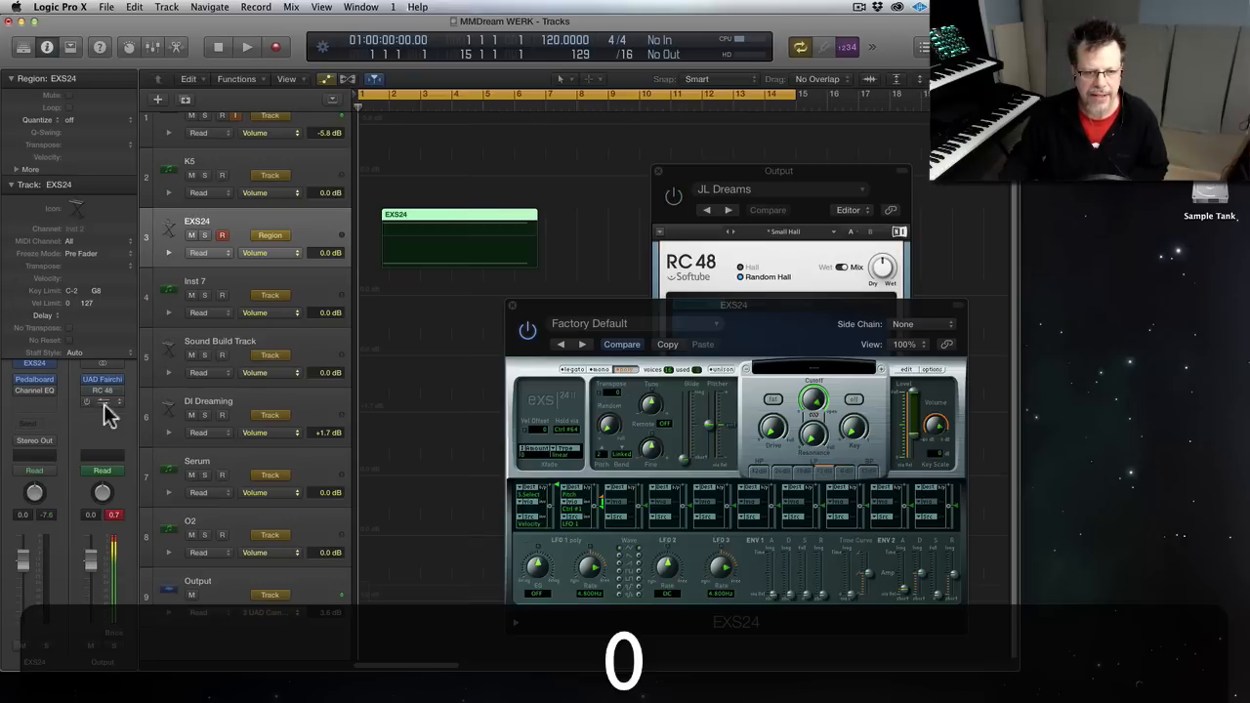
# - Open the UAD Cambridge EQ on the Output channel, boost its HF band slightly, raise that band's frequency, and audition the result
pyautogui.click(103, 401)
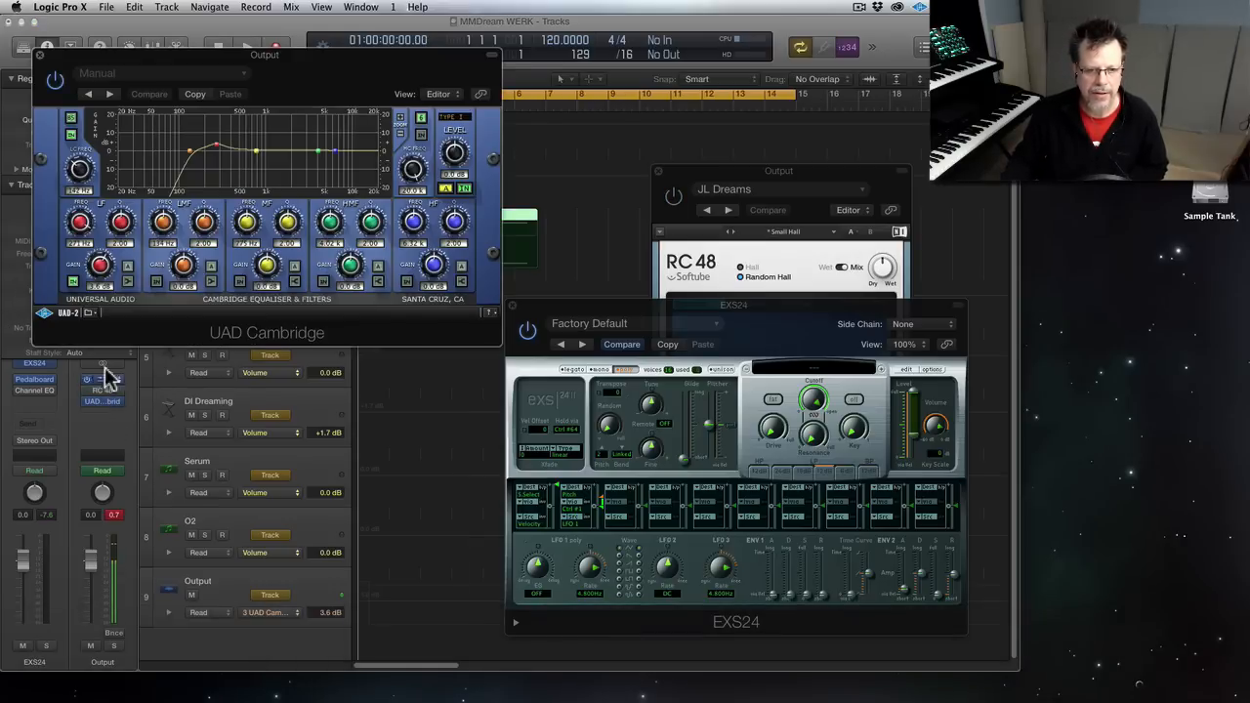
pyautogui.moveTo(155, 62); pyautogui.dragTo(726, 290)
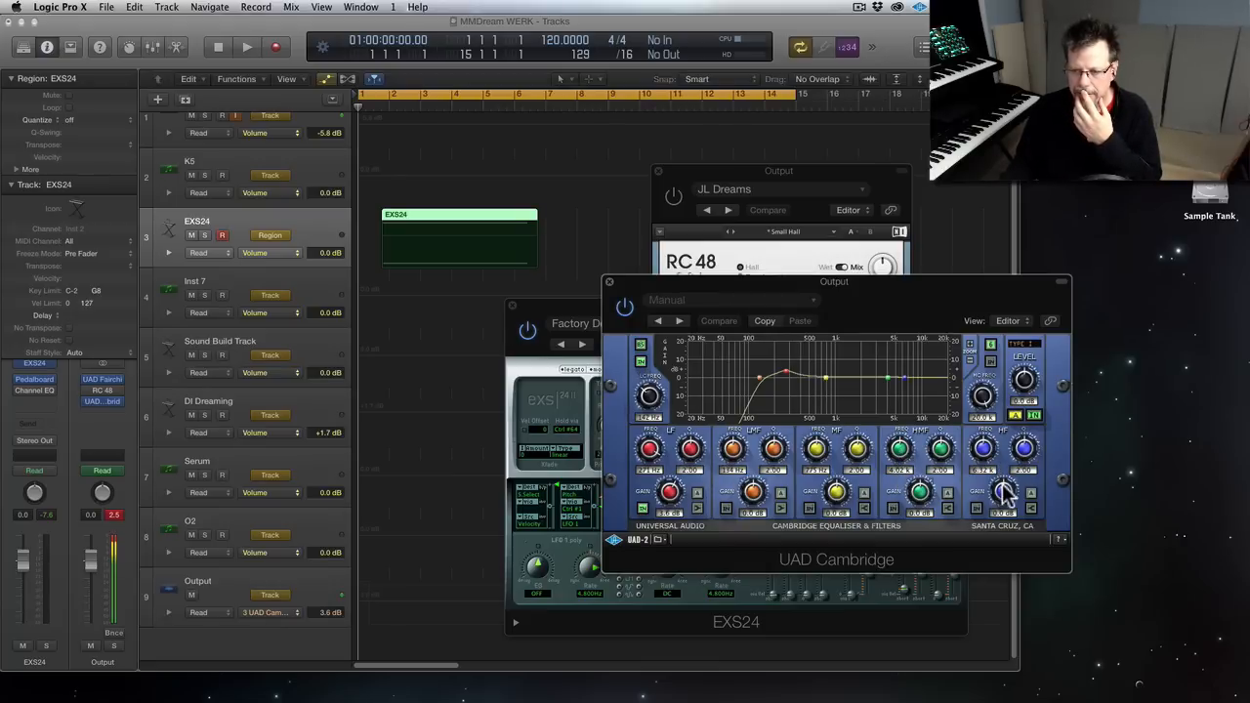
pyautogui.moveTo(1005, 493); pyautogui.dragTo(1006, 495)
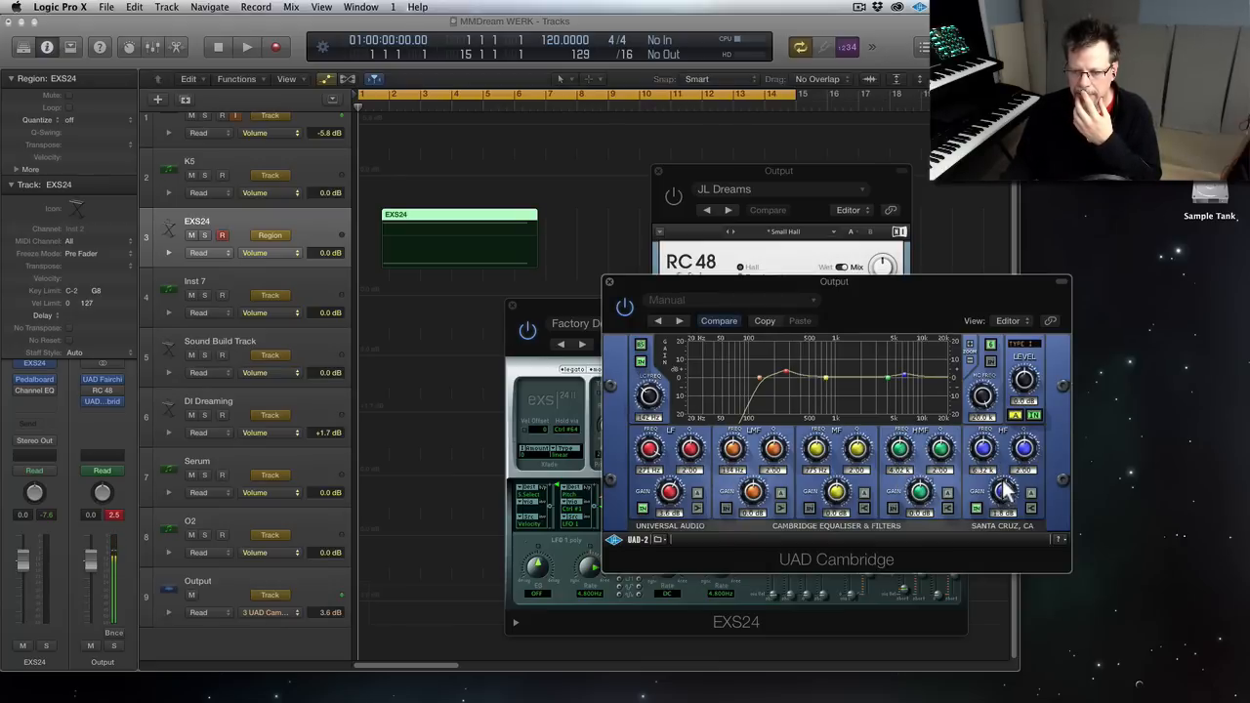
pyautogui.moveTo(985, 444); pyautogui.dragTo(982, 426)
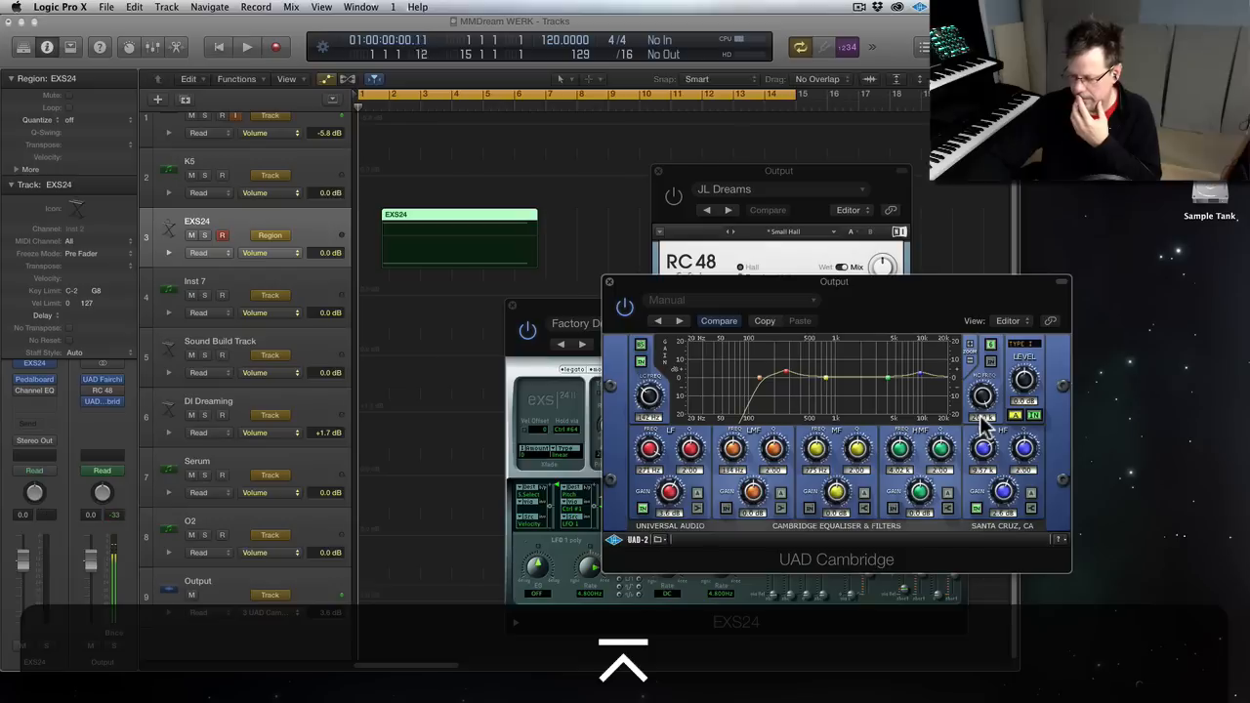
pyautogui.press('space')
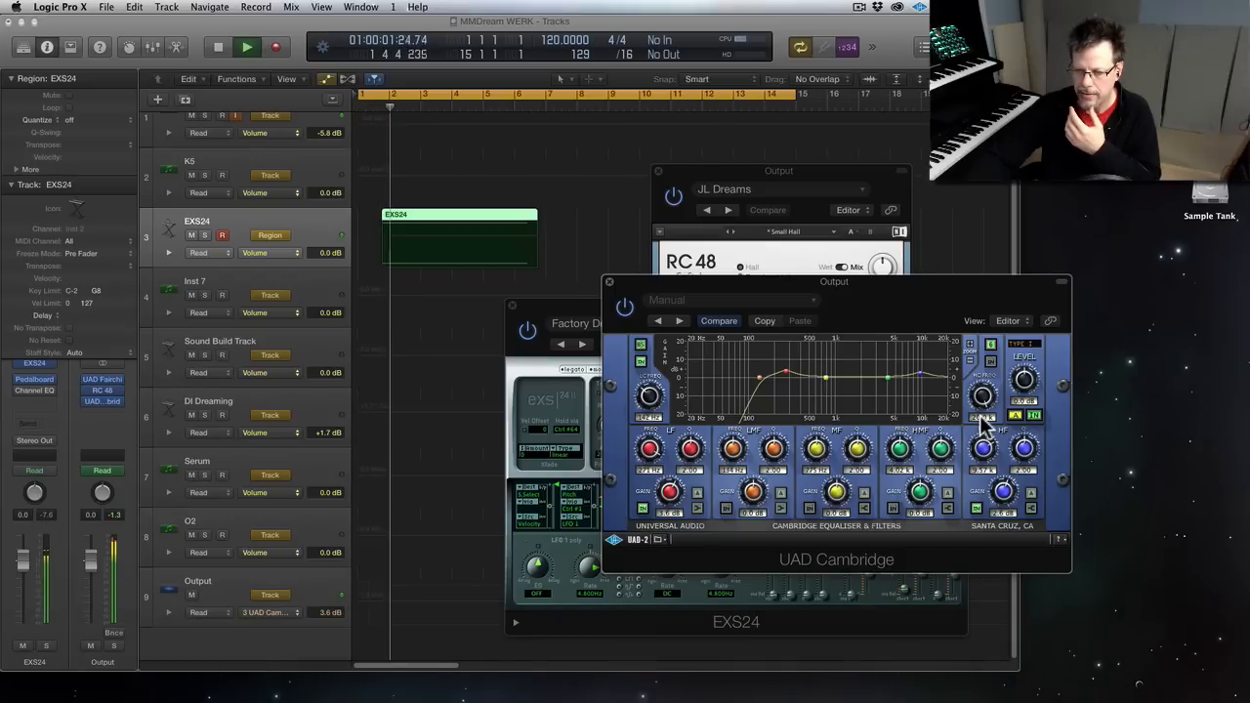
pyautogui.press('0')
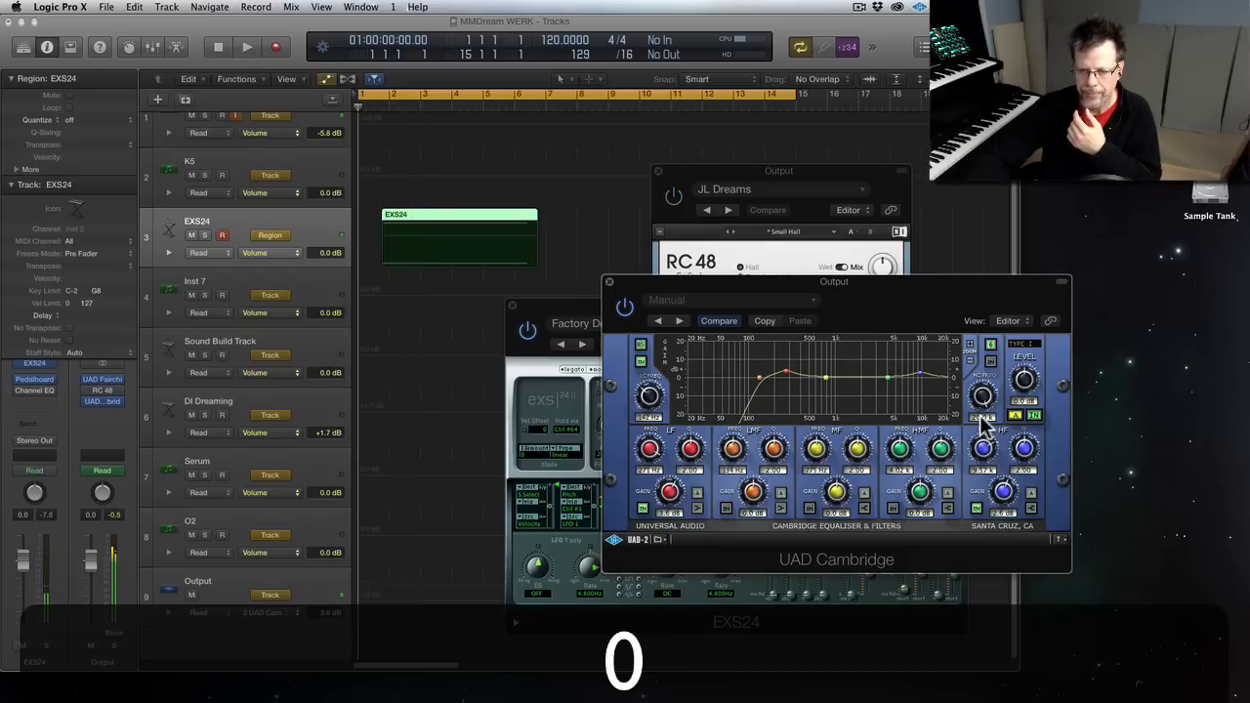
# - Review the Cambridge low-cut filter's slope options and lower its cutoff frequency to about 20 Hz
pyautogui.click(640, 362)
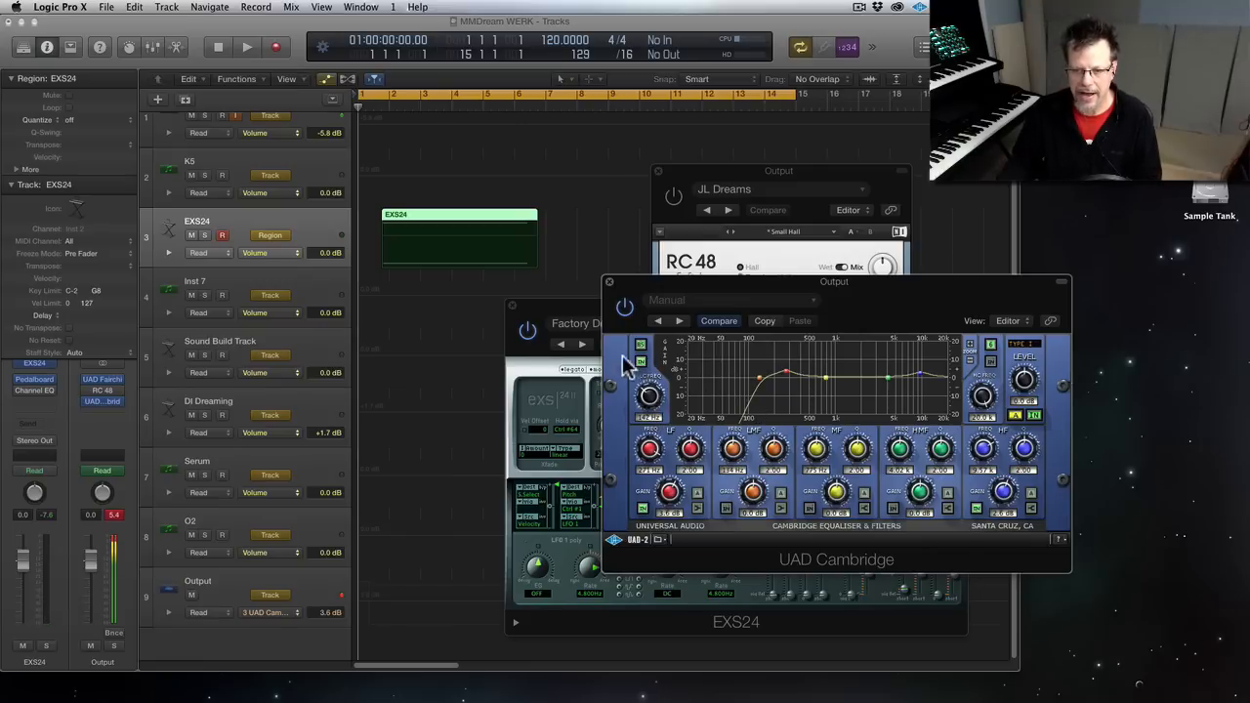
pyautogui.click(642, 343)
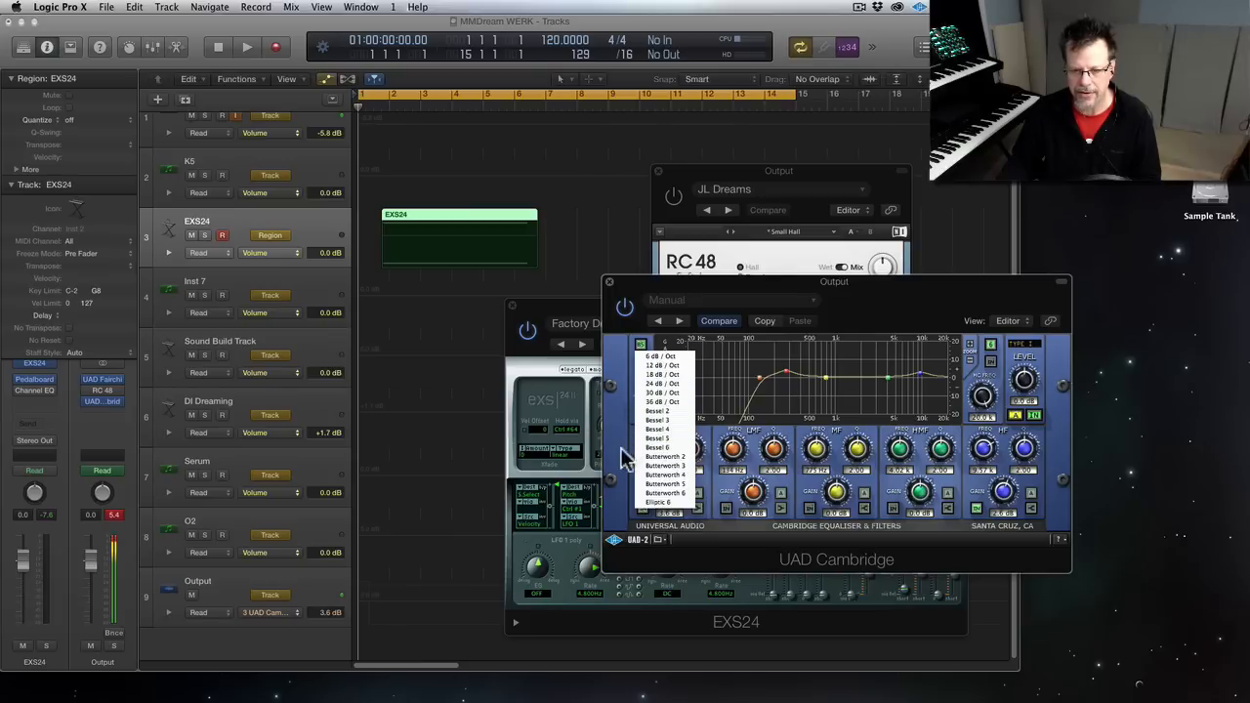
pyautogui.click(761, 405)
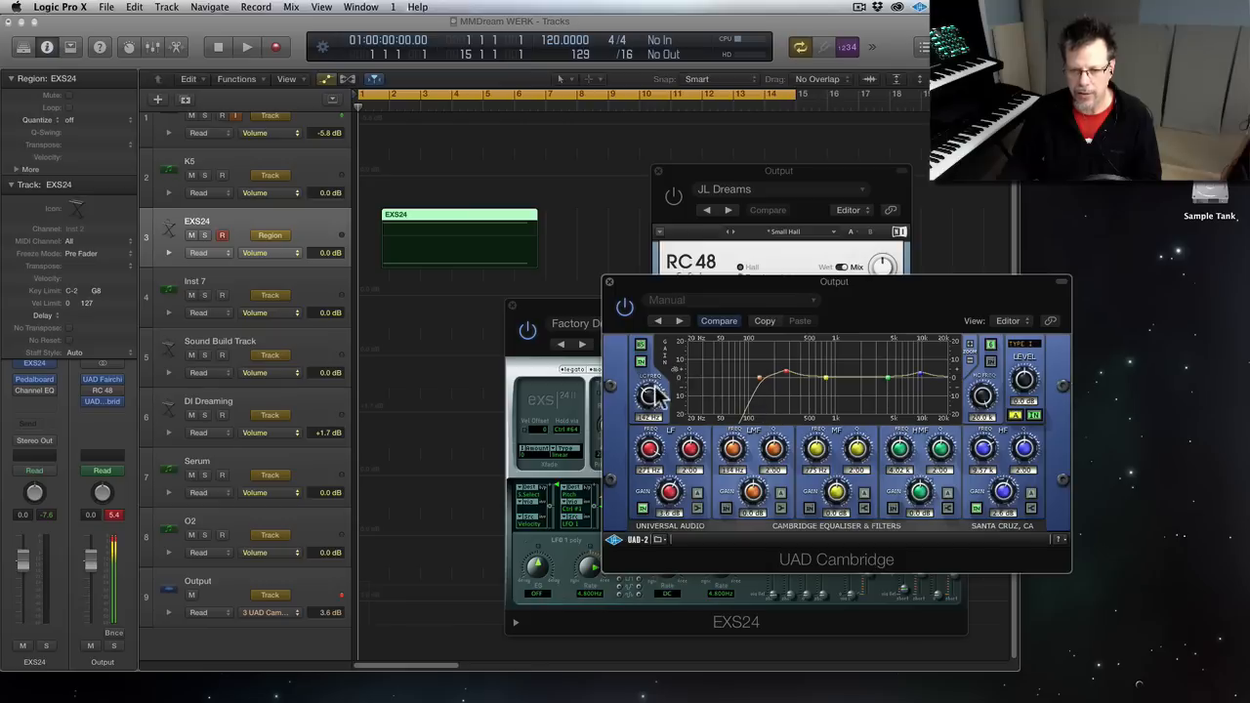
pyautogui.moveTo(652, 398); pyautogui.dragTo(662, 451)
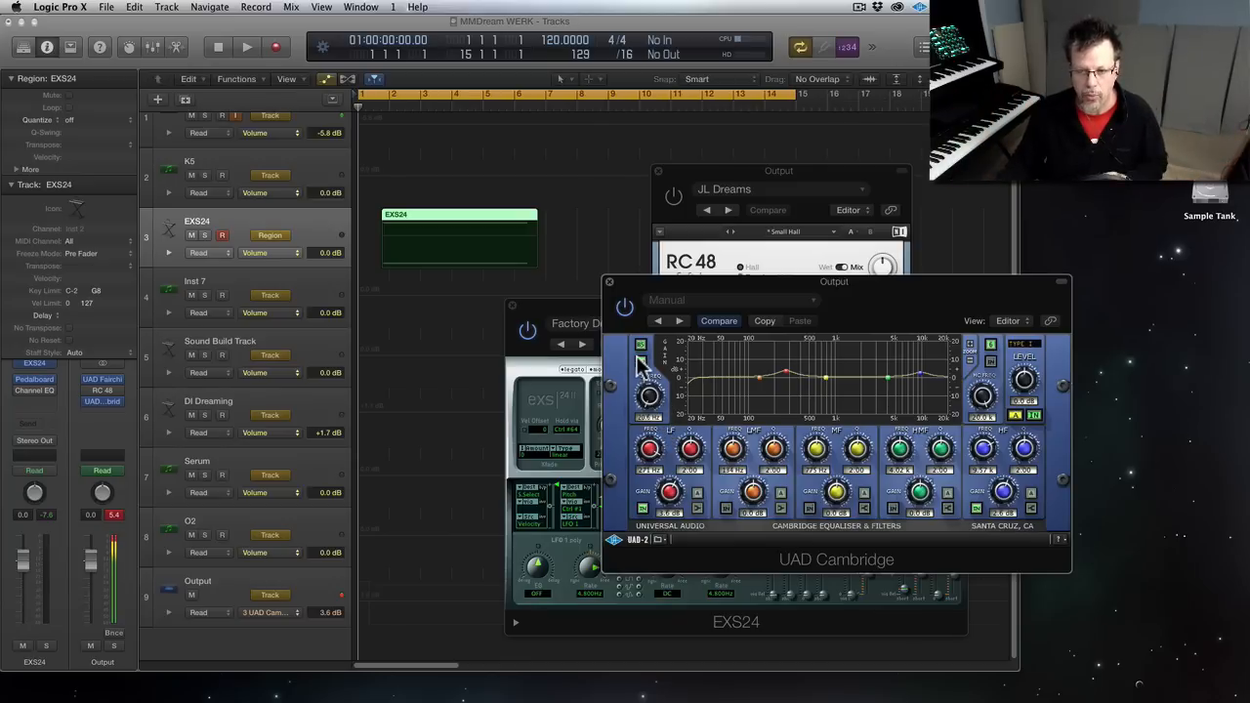
# - Compare the Cambridge low cut off and on during playback, raise its cutoff to about 138 Hz, and stop playback
pyautogui.press('space')
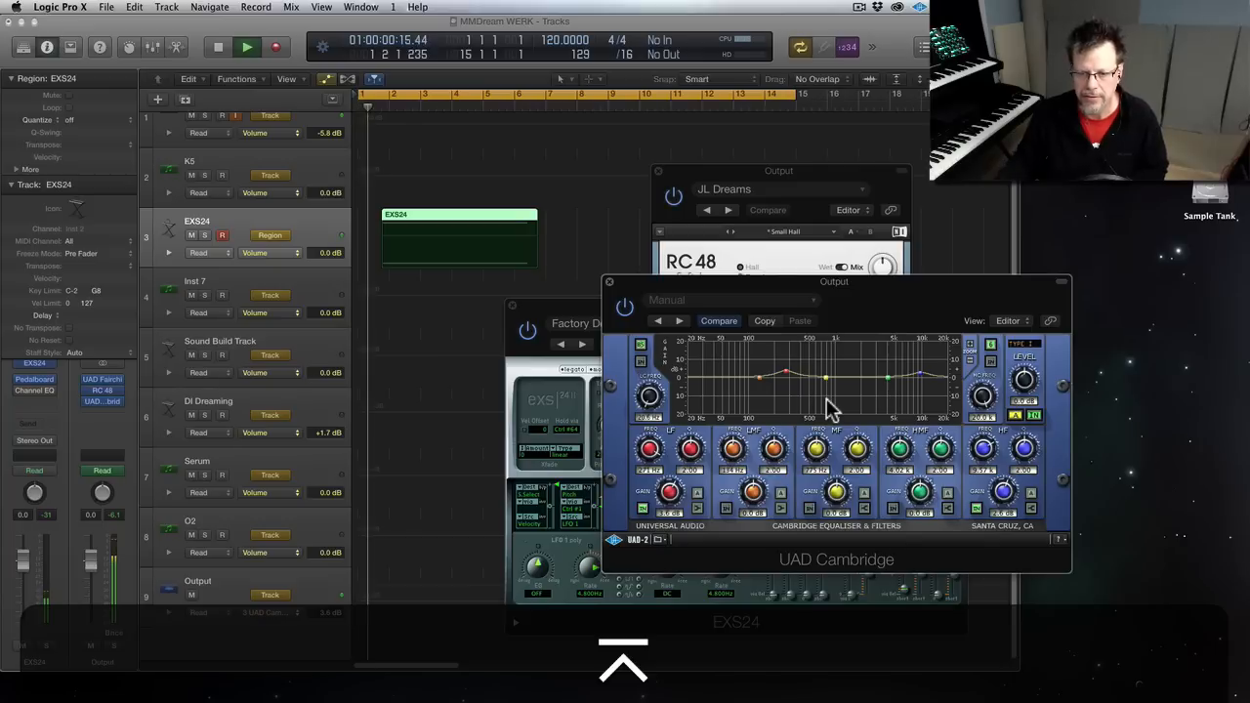
pyautogui.click(641, 362)
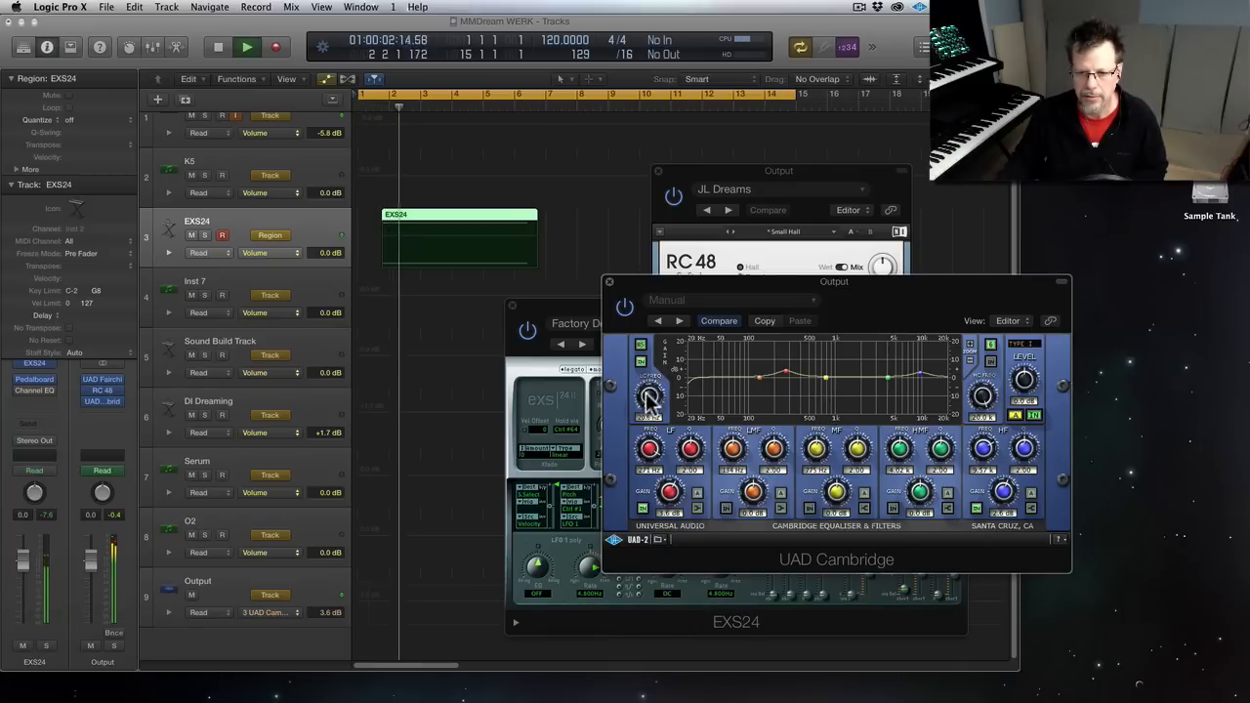
pyautogui.moveTo(646, 392); pyautogui.dragTo(643, 357)
pyautogui.press('Return')
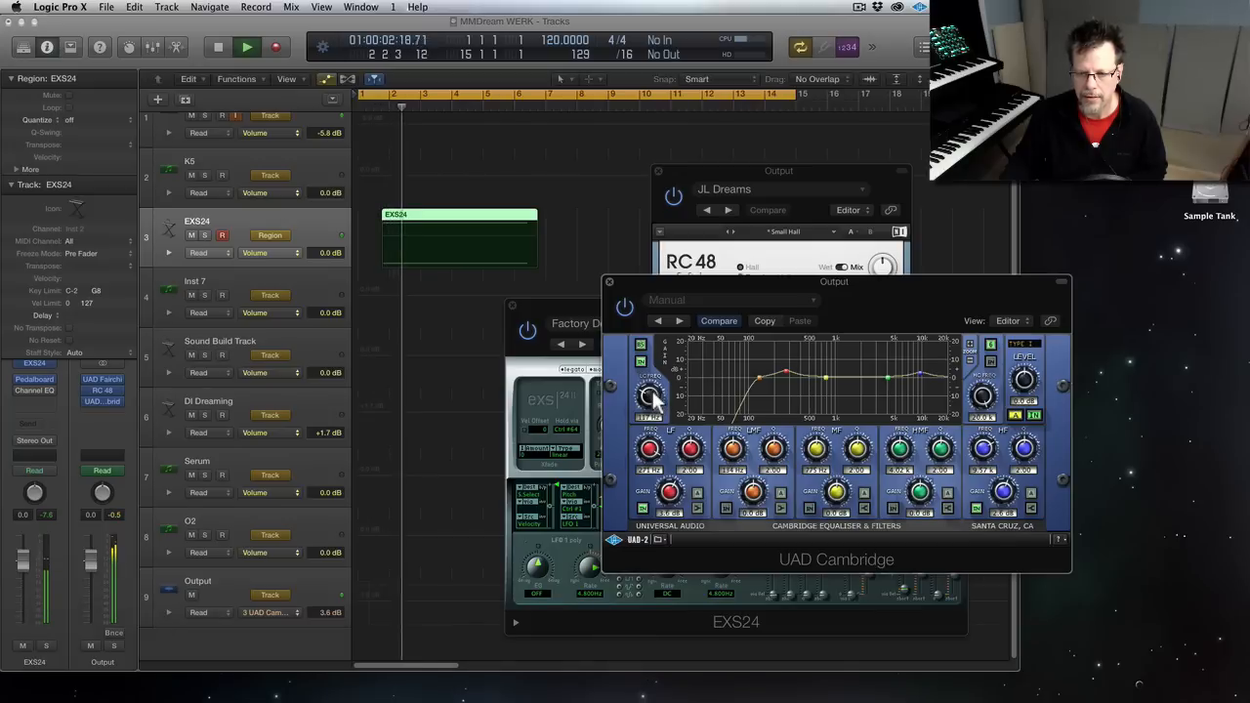
pyautogui.moveTo(652, 391); pyautogui.dragTo(652, 388)
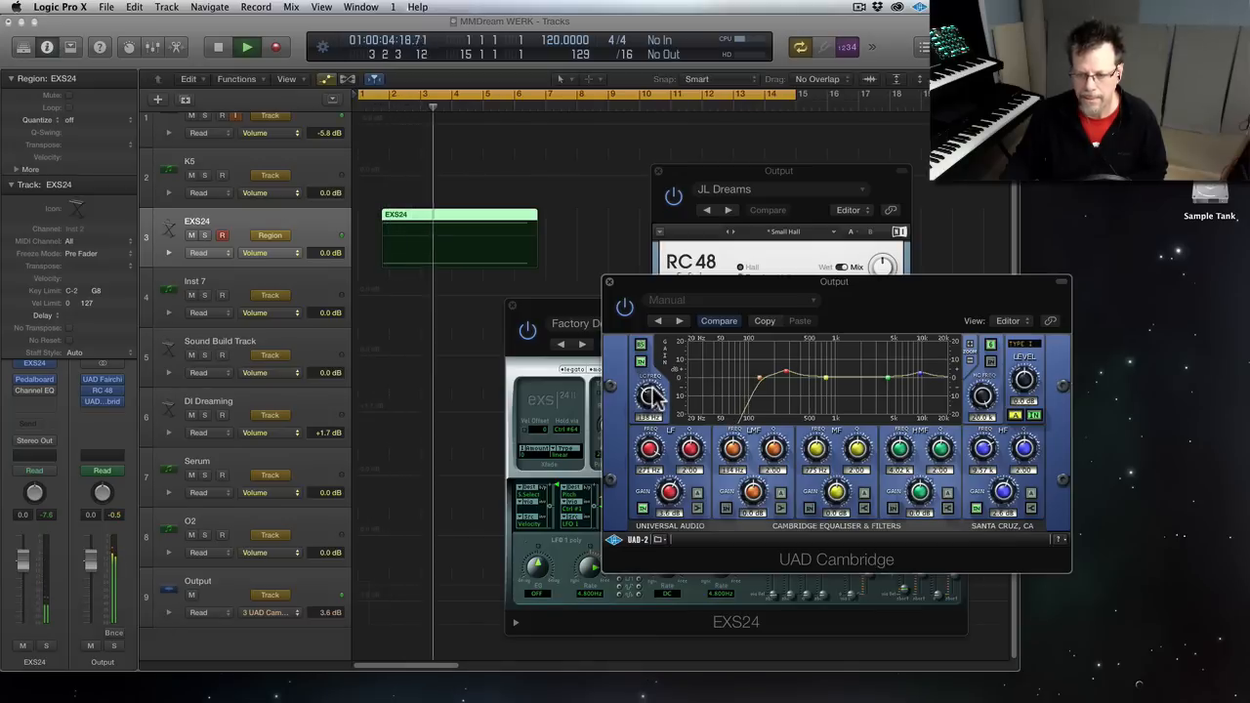
pyautogui.press('Return')
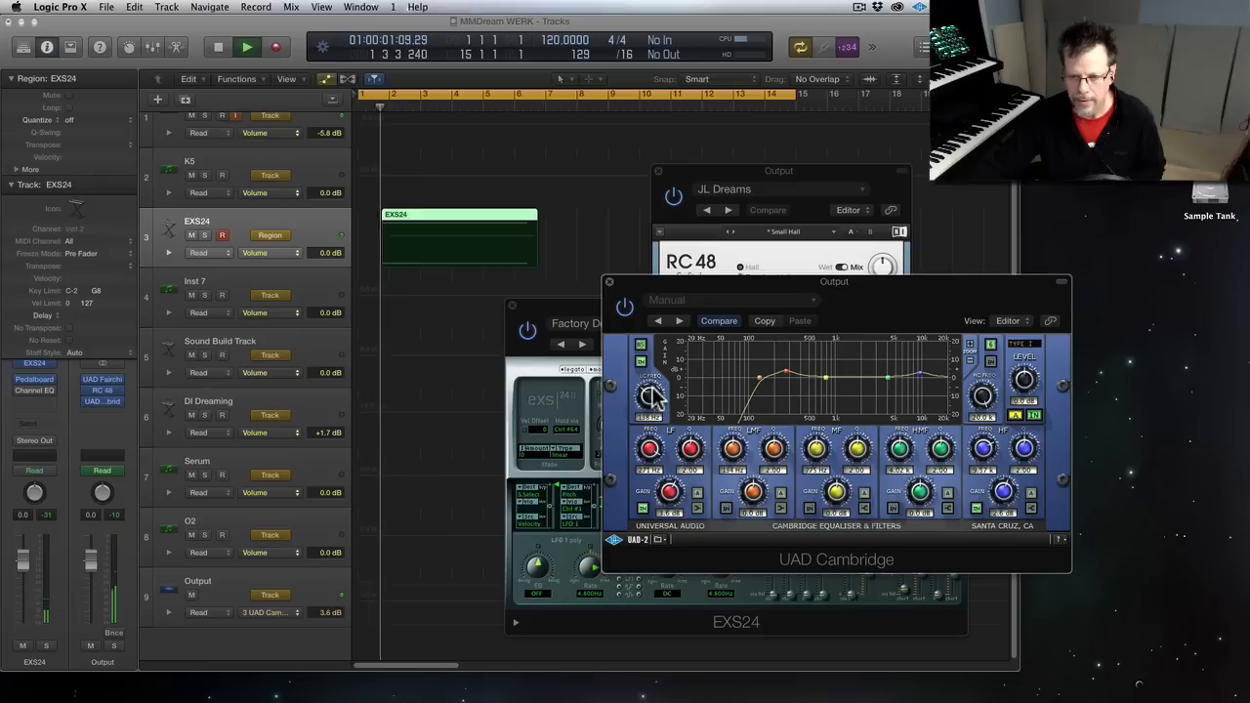
pyautogui.press('0')
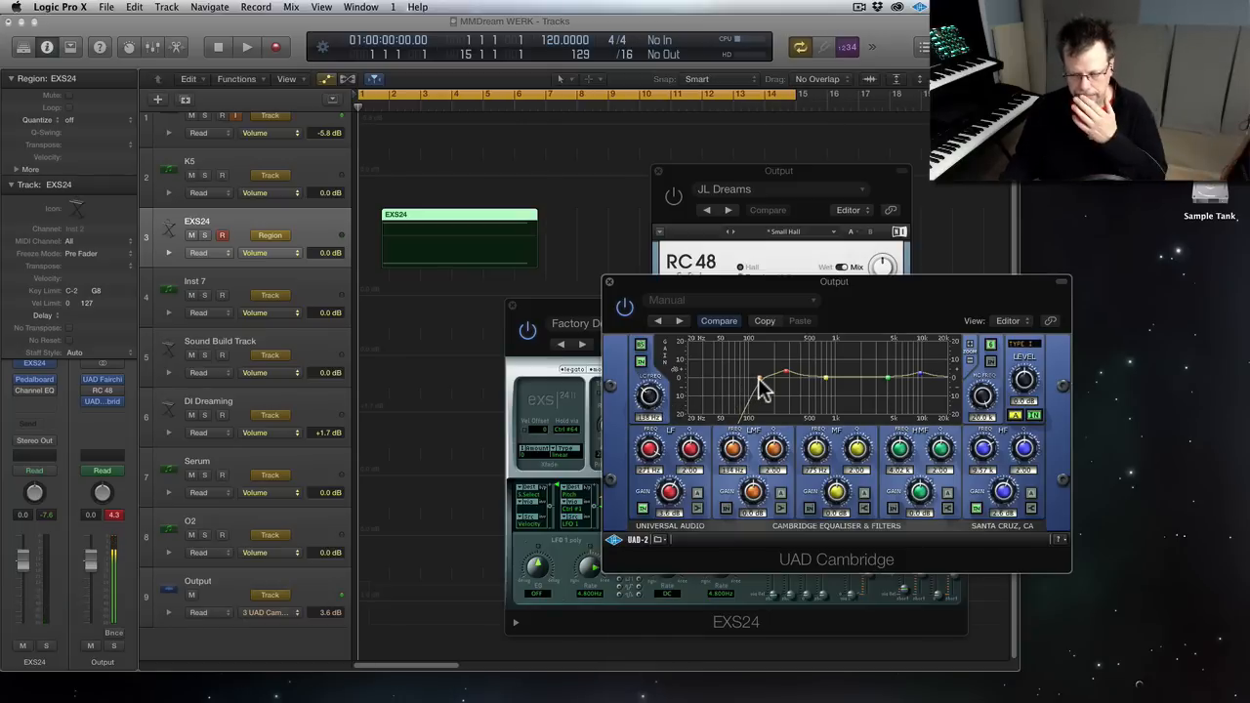
# - Move the Cambridge window aside, play the region, reopen the Fairchild 670 to lower its left and right outputs, and close it
pyautogui.moveTo(693, 281); pyautogui.dragTo(685, 416)
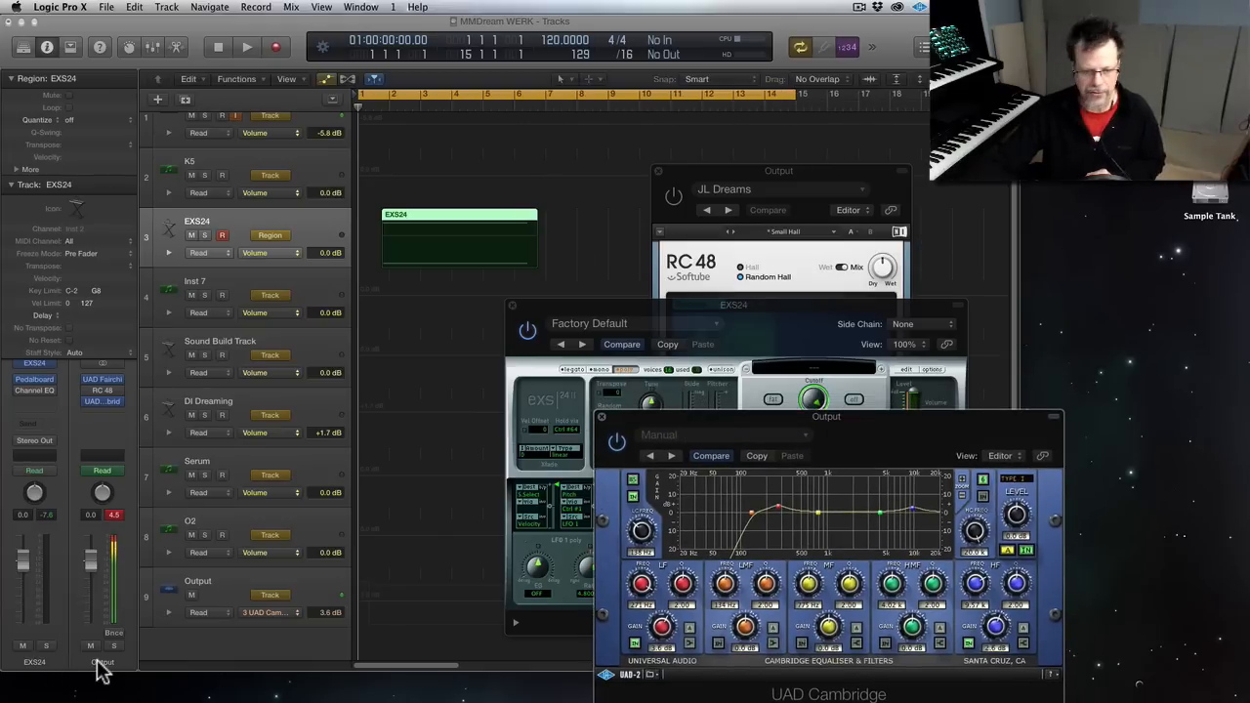
pyautogui.press('space')
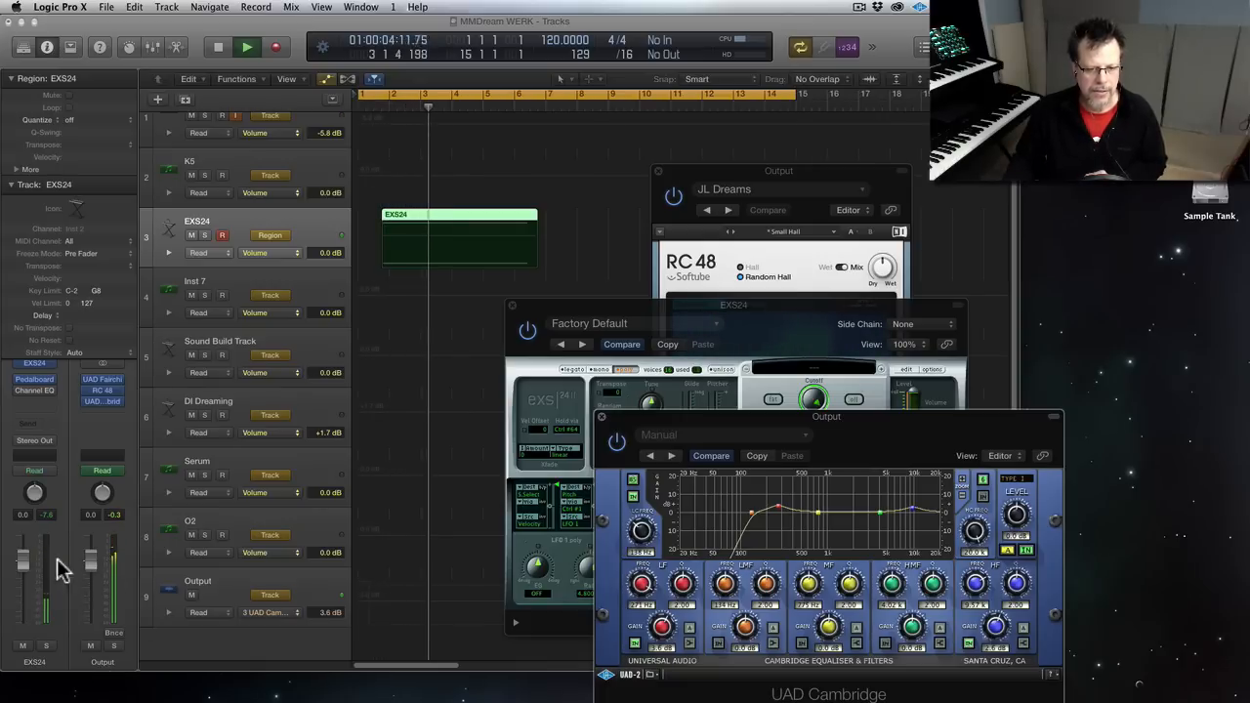
pyautogui.click(101, 379)
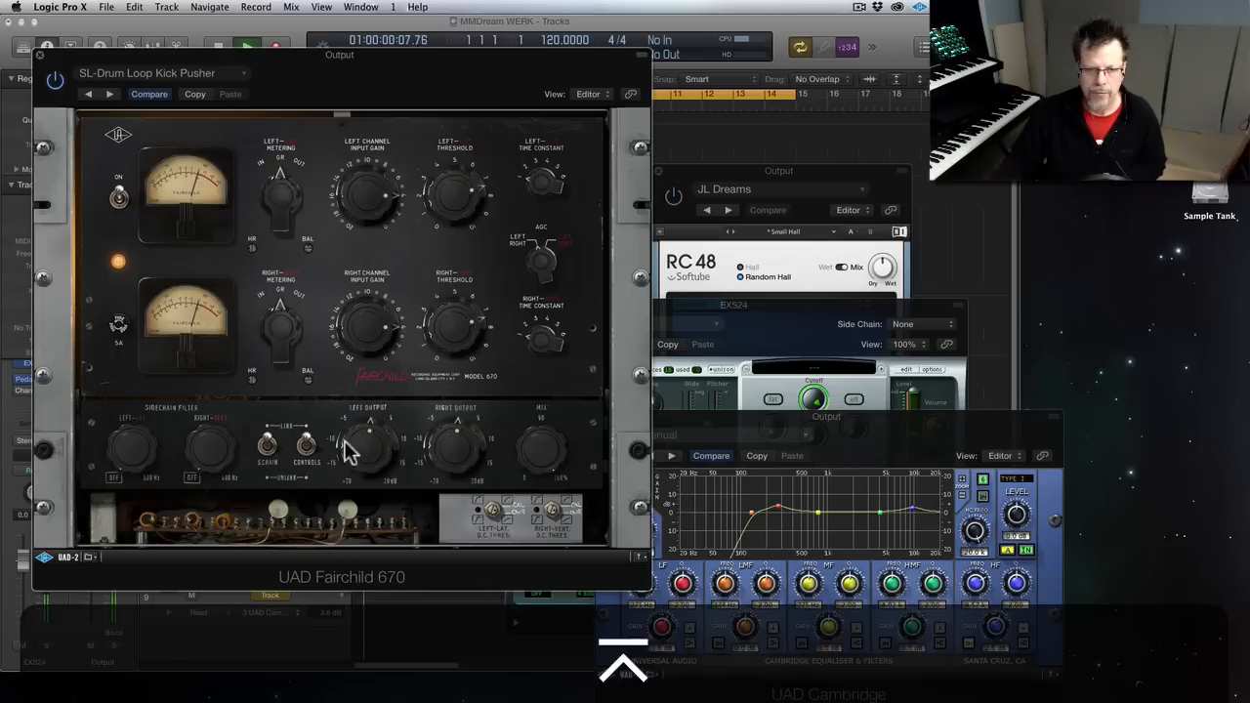
pyautogui.moveTo(203, 56); pyautogui.dragTo(457, 75)
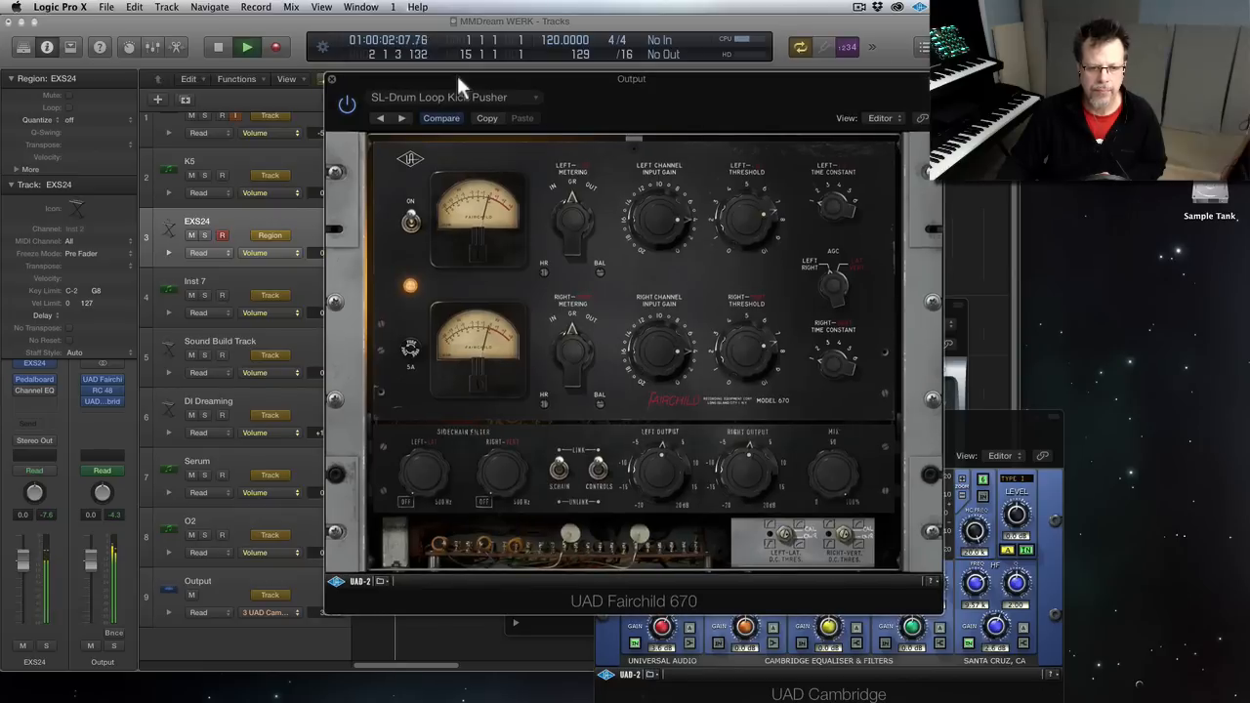
pyautogui.click(332, 80)
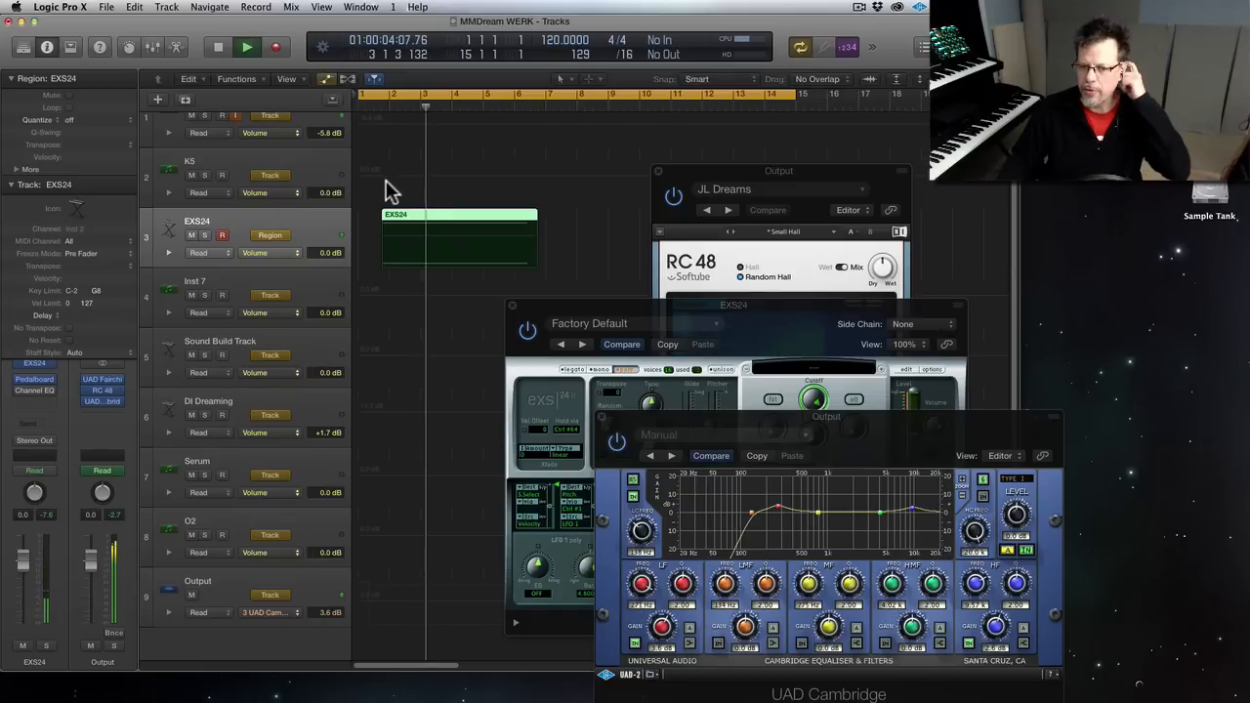
# - Stop playback and bounce the Output to the Desktop as an offline 24-bit Wave file named "Dist Sine Piano"
pyautogui.press('space')
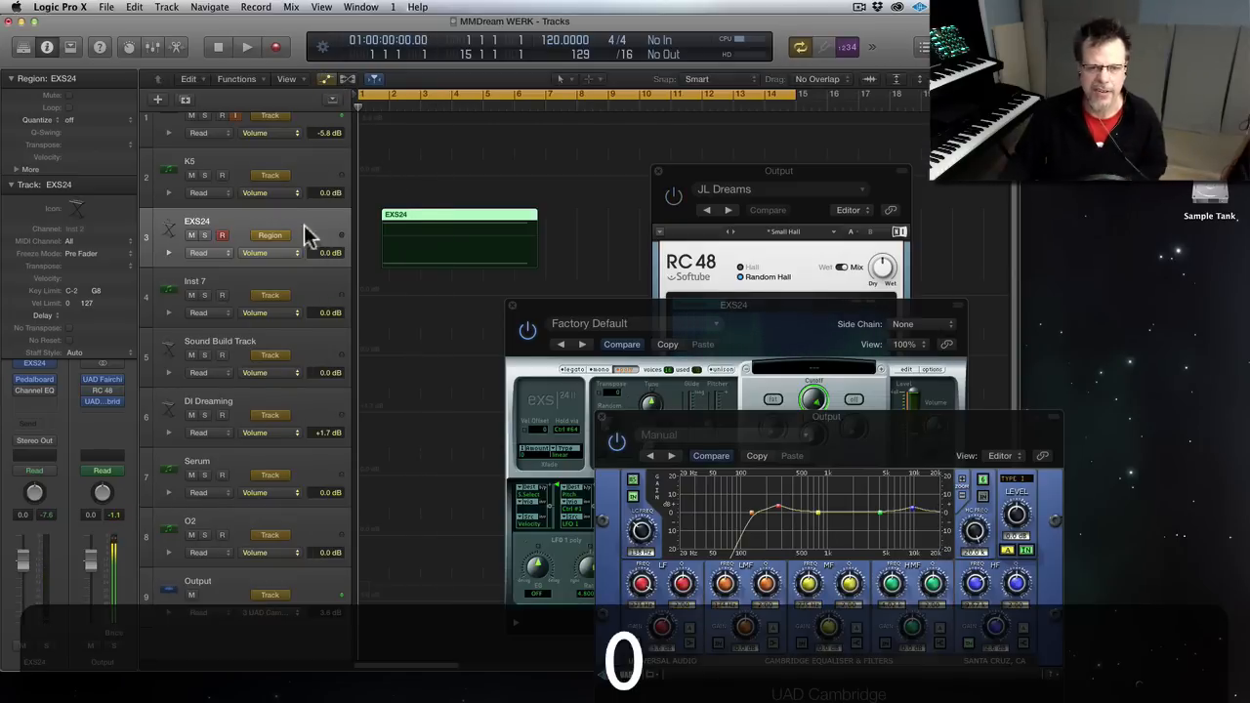
pyautogui.scroll(1, 297, 244)
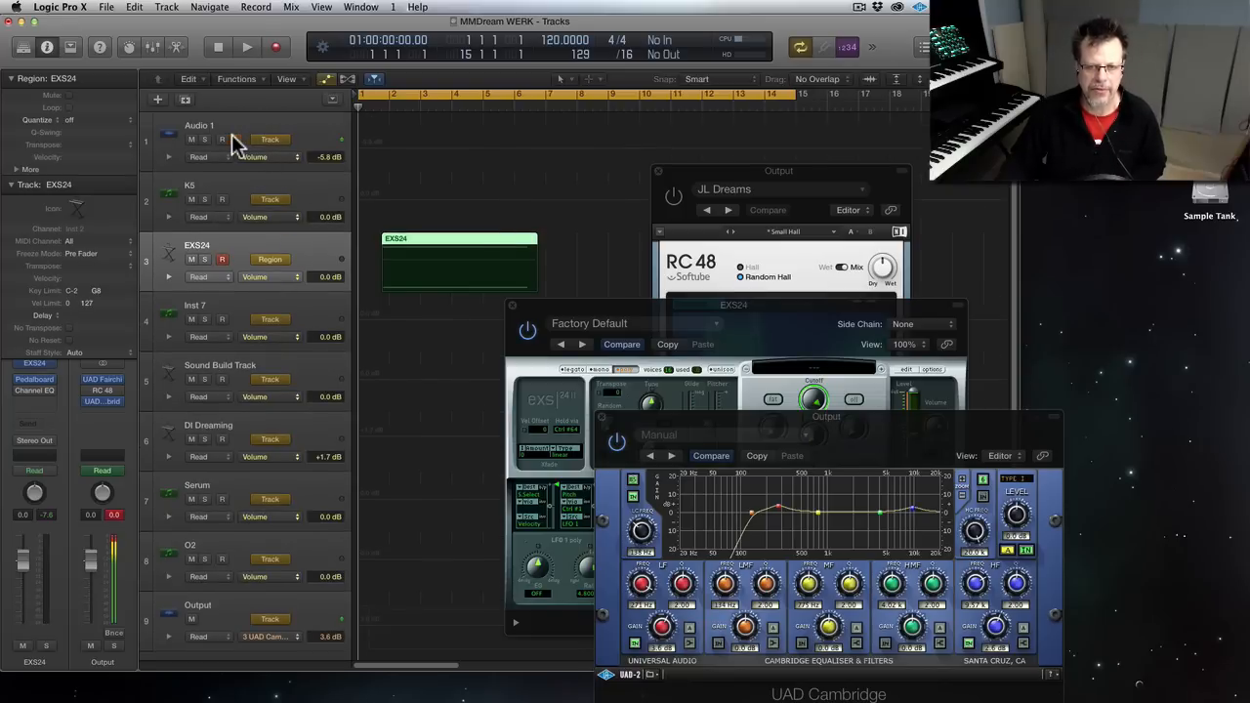
pyautogui.click(114, 632)
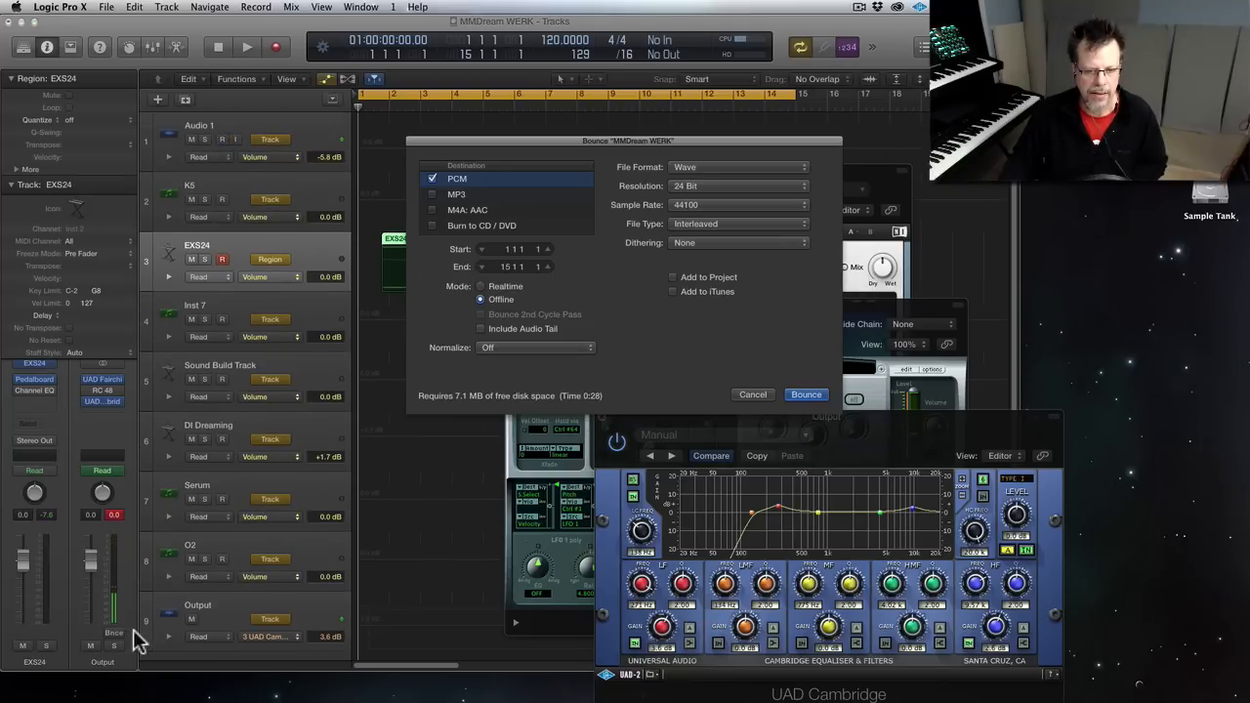
pyautogui.click(806, 396)
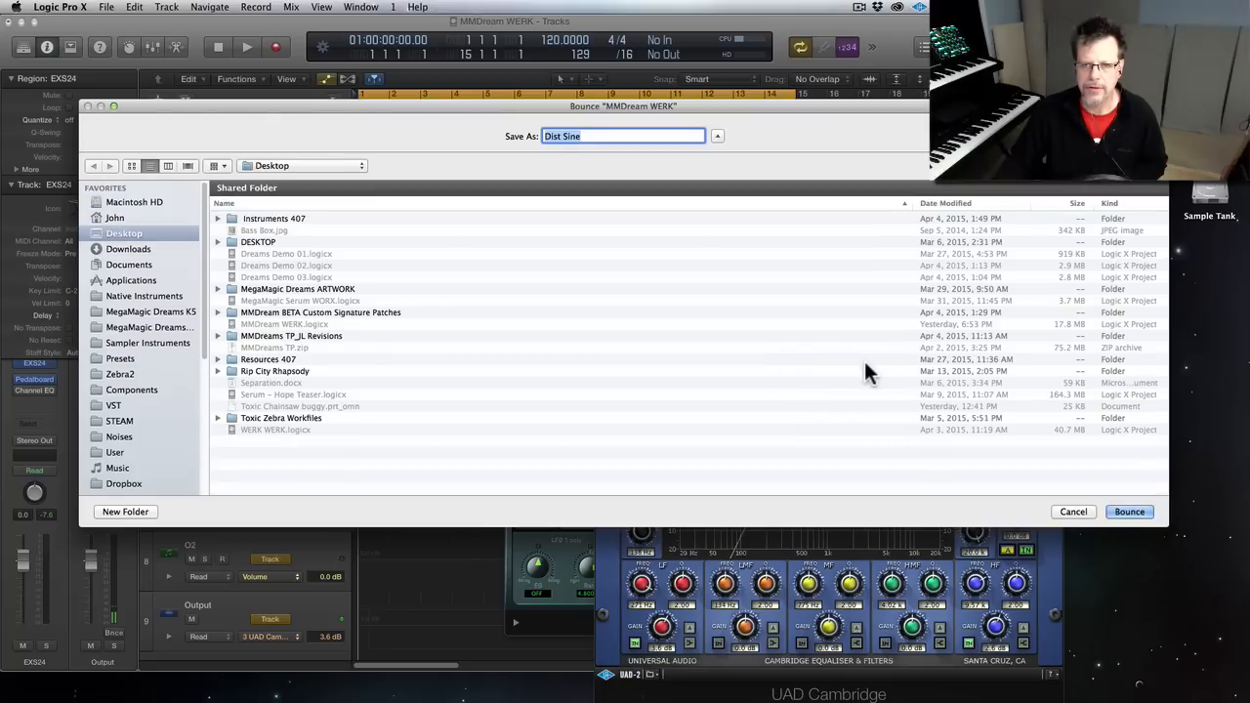
pyautogui.press('BackSpace')
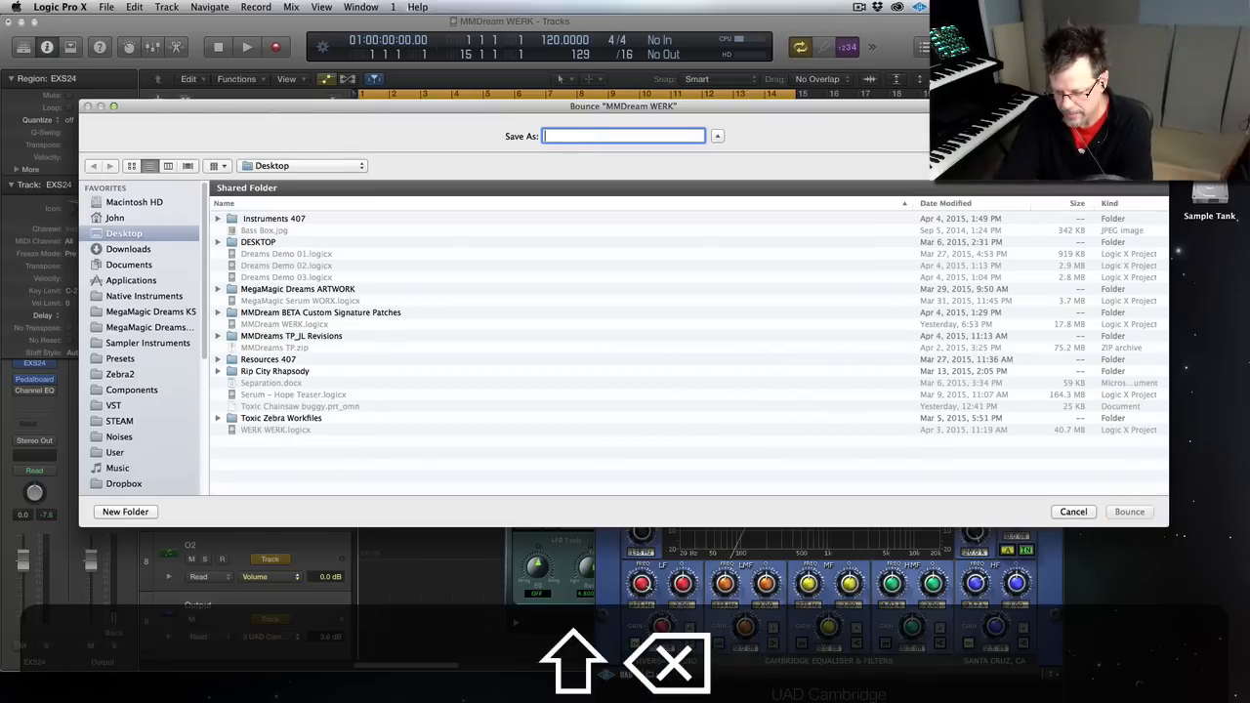
pyautogui.write('Dist ')
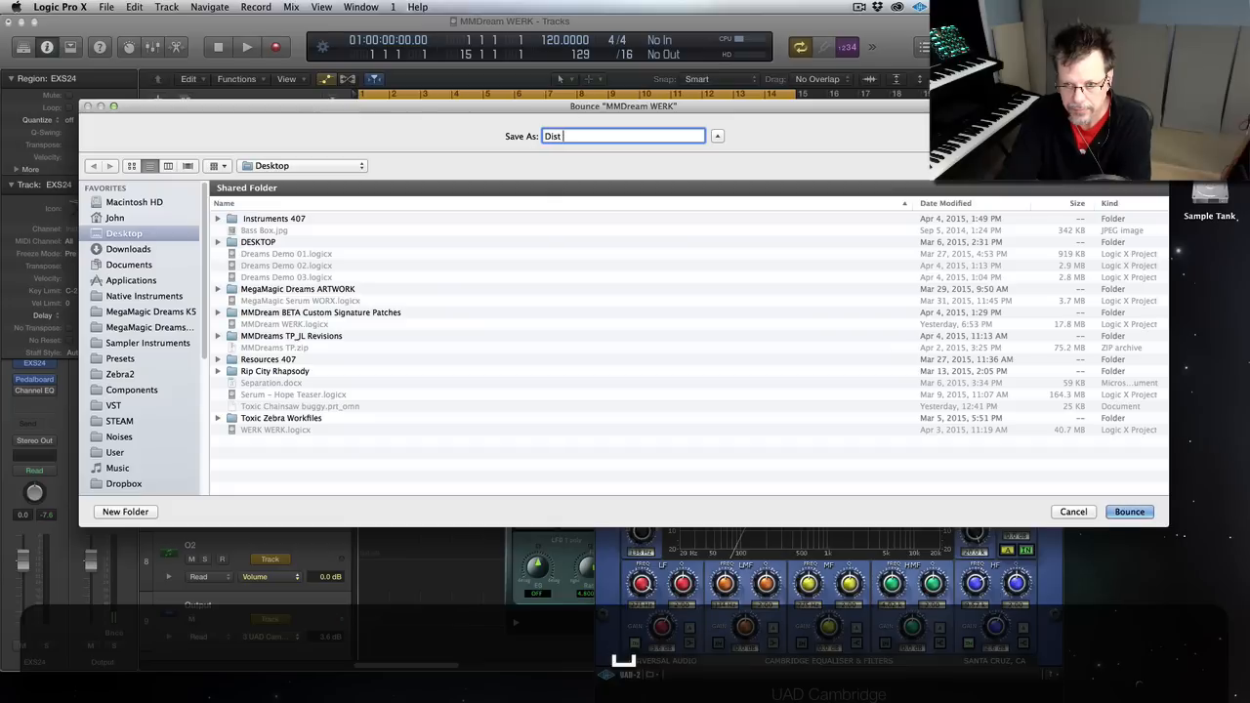
pyautogui.write('Sine Piano')
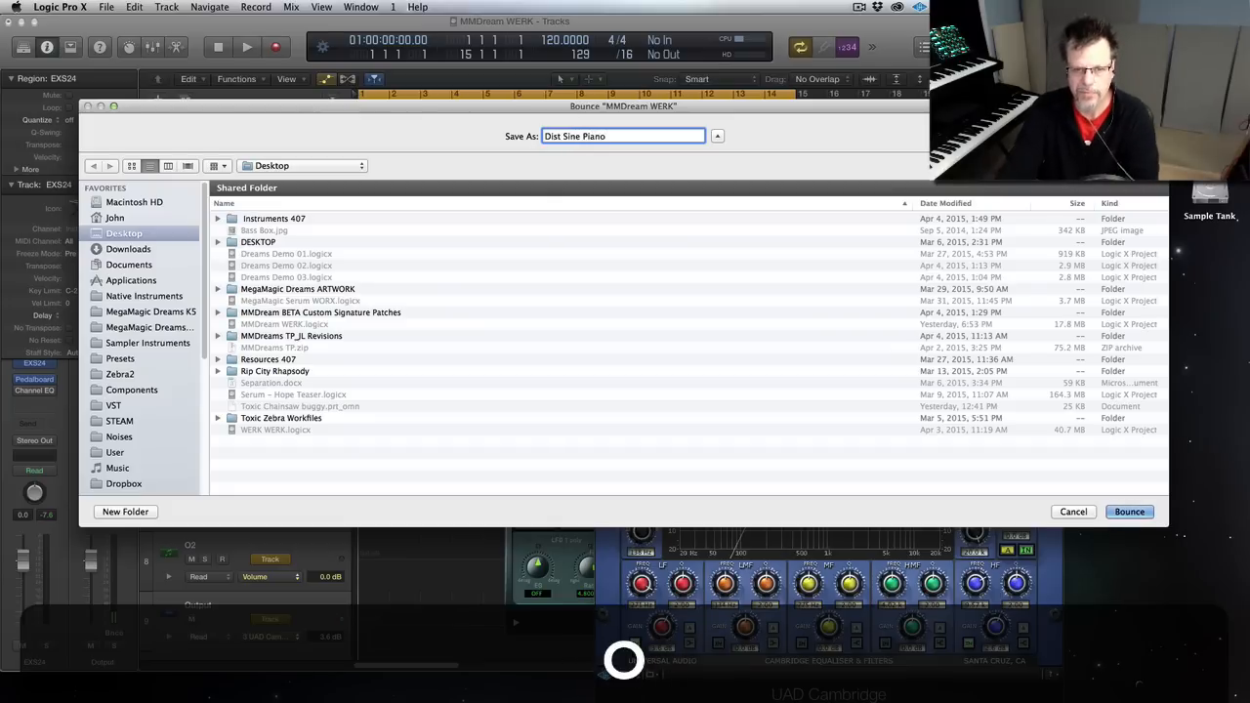
pyautogui.press('Return')
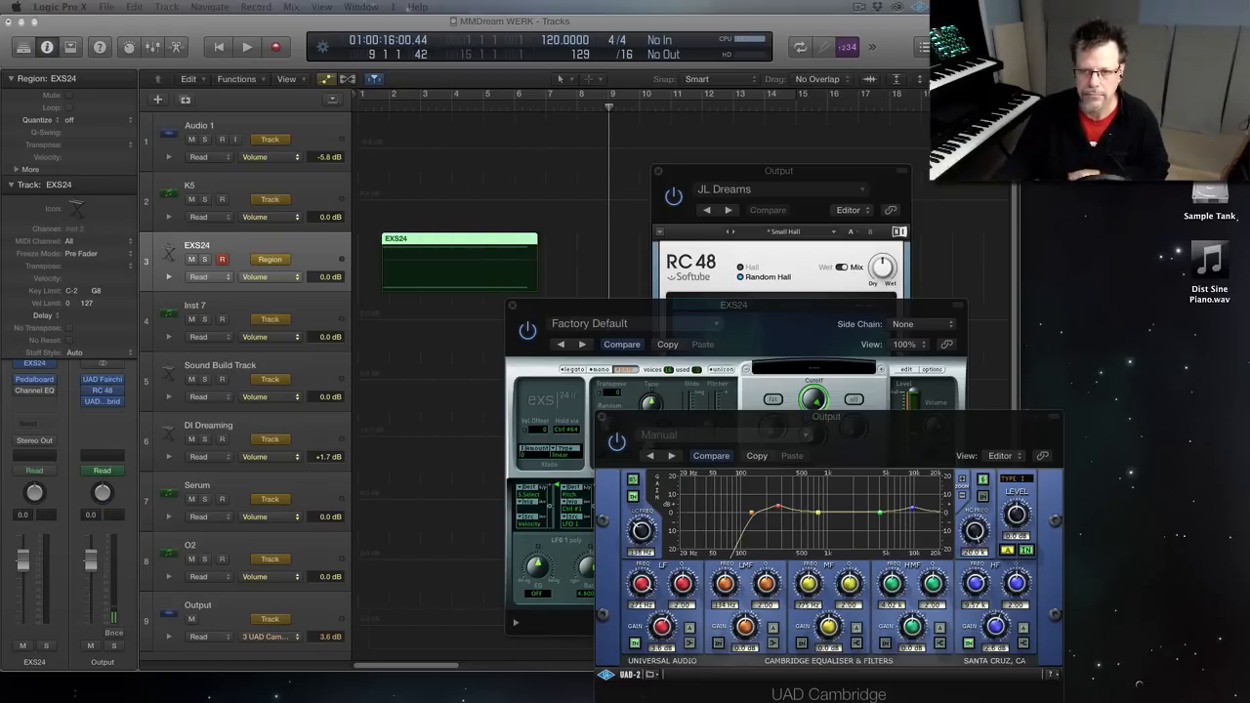
# - Turn on Audio 1 input monitoring, unmute the EXS24 region's selected note in an enlarged Piano Roll, and audition the region
pyautogui.click(235, 139)
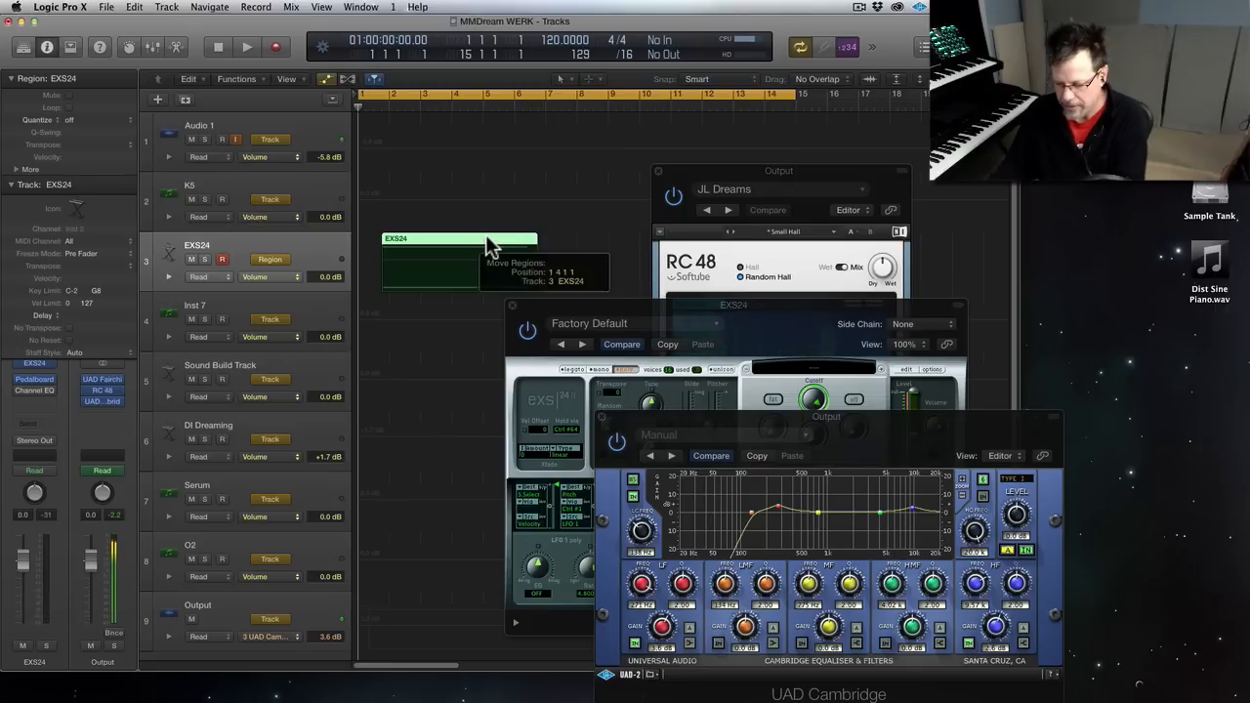
pyautogui.press('p')
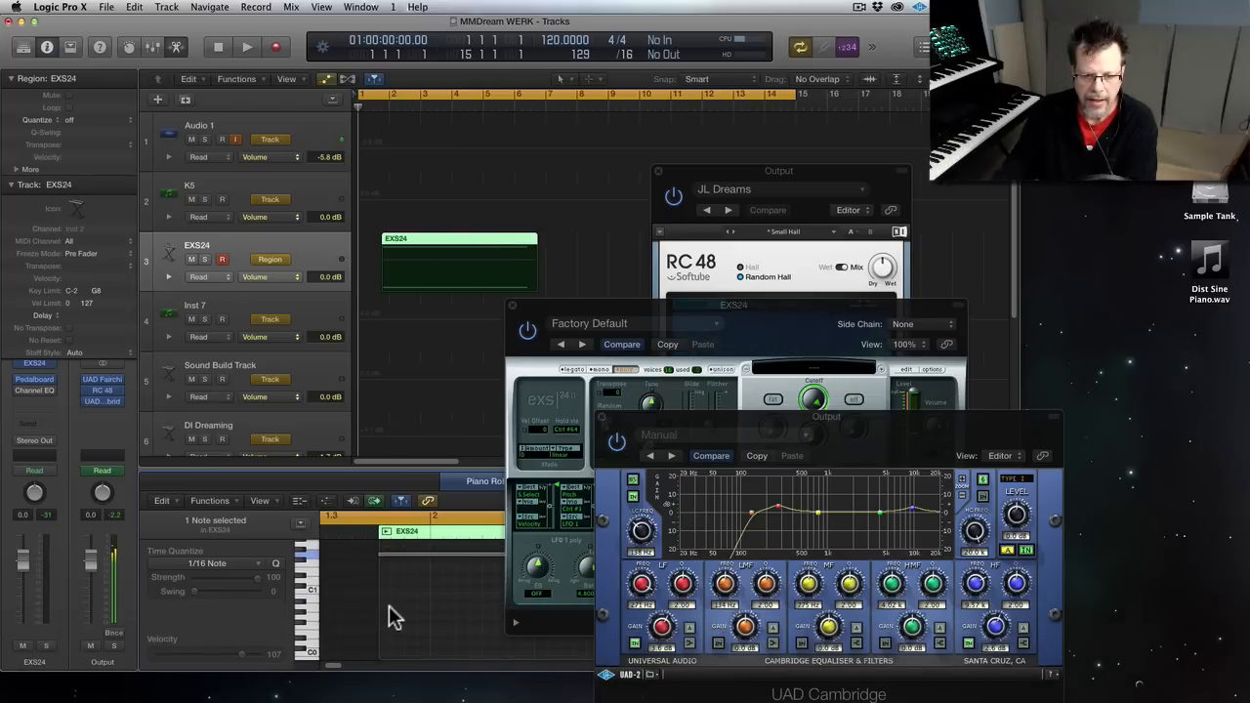
pyautogui.press('ctrl')
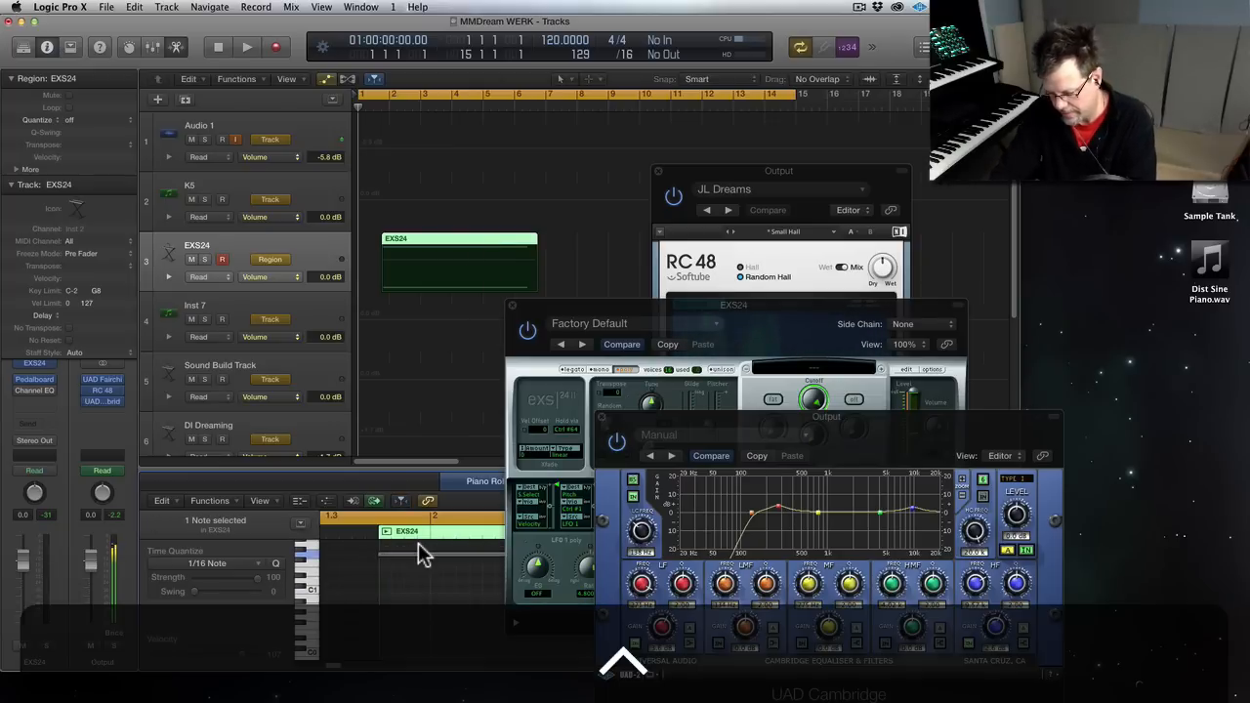
pyautogui.hotkey('ctrl', 'm')
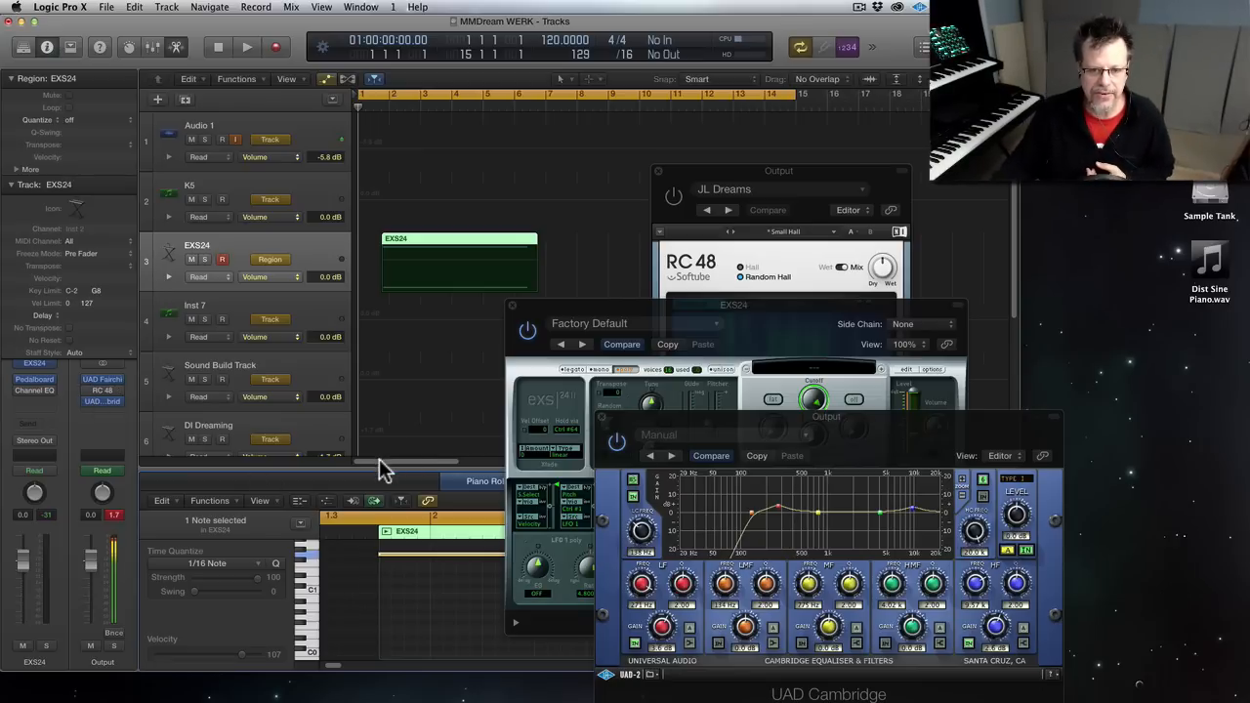
pyautogui.moveTo(380, 469); pyautogui.dragTo(381, 331)
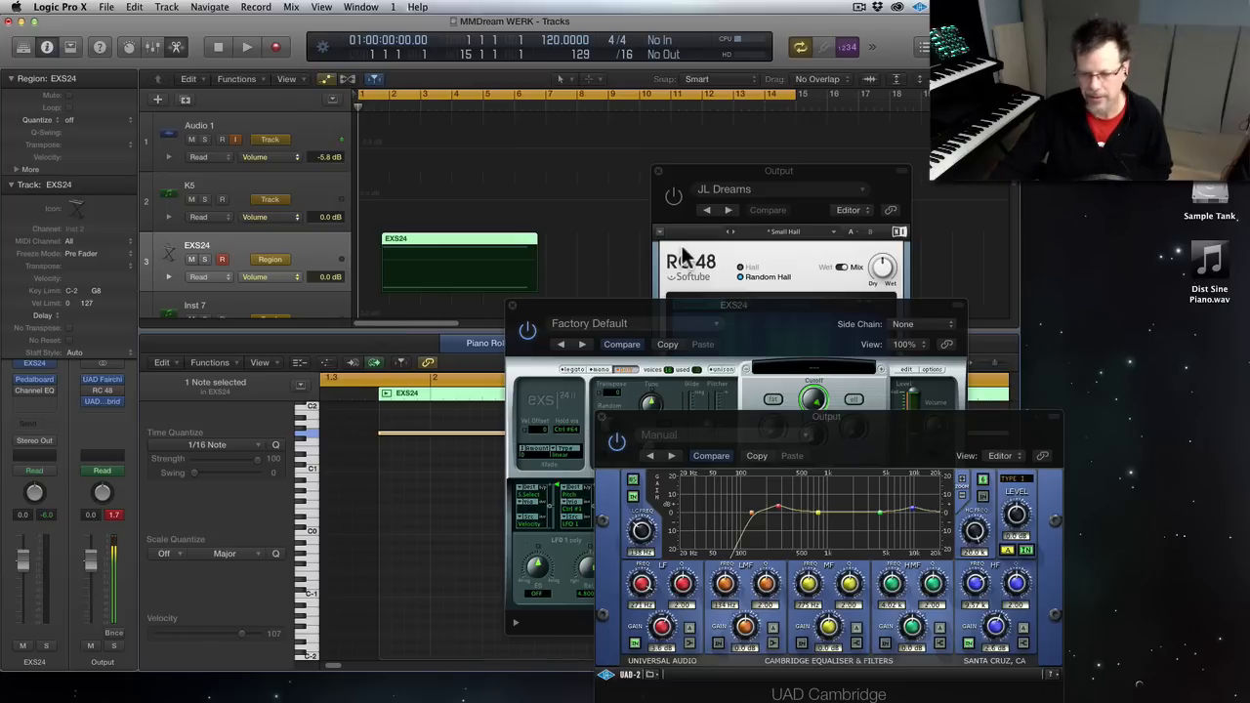
pyautogui.press('space')
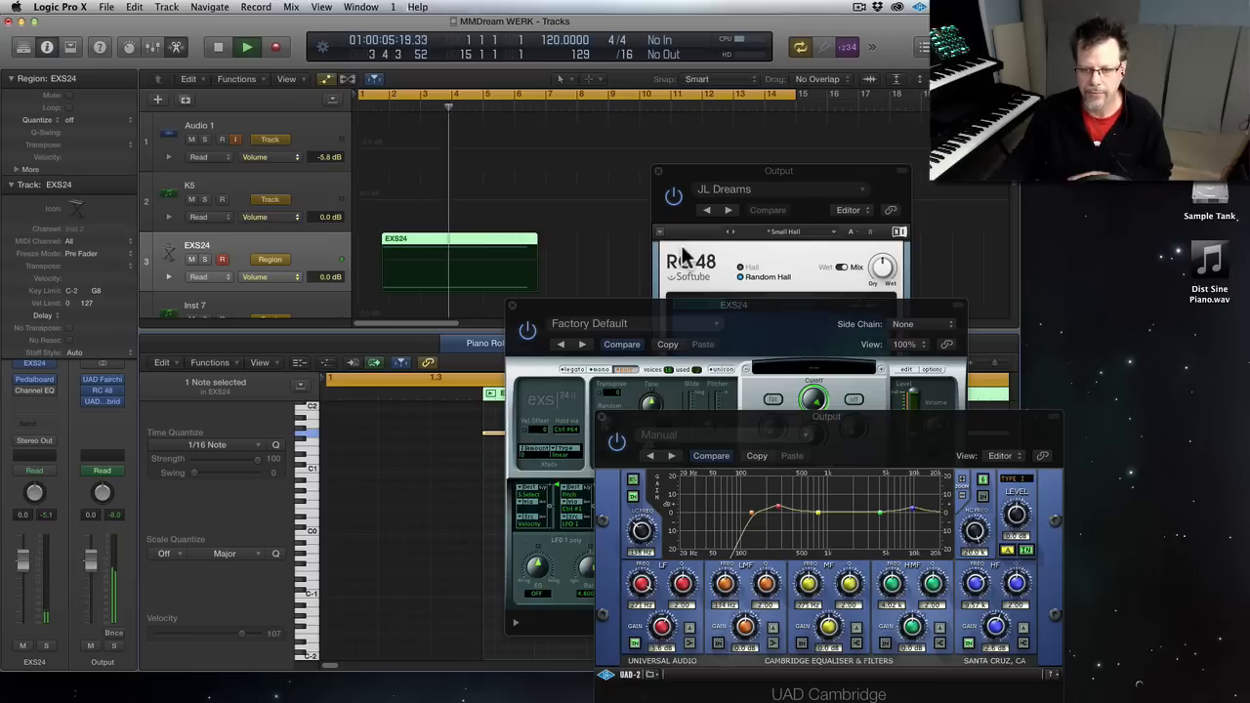
pyautogui.press('0')
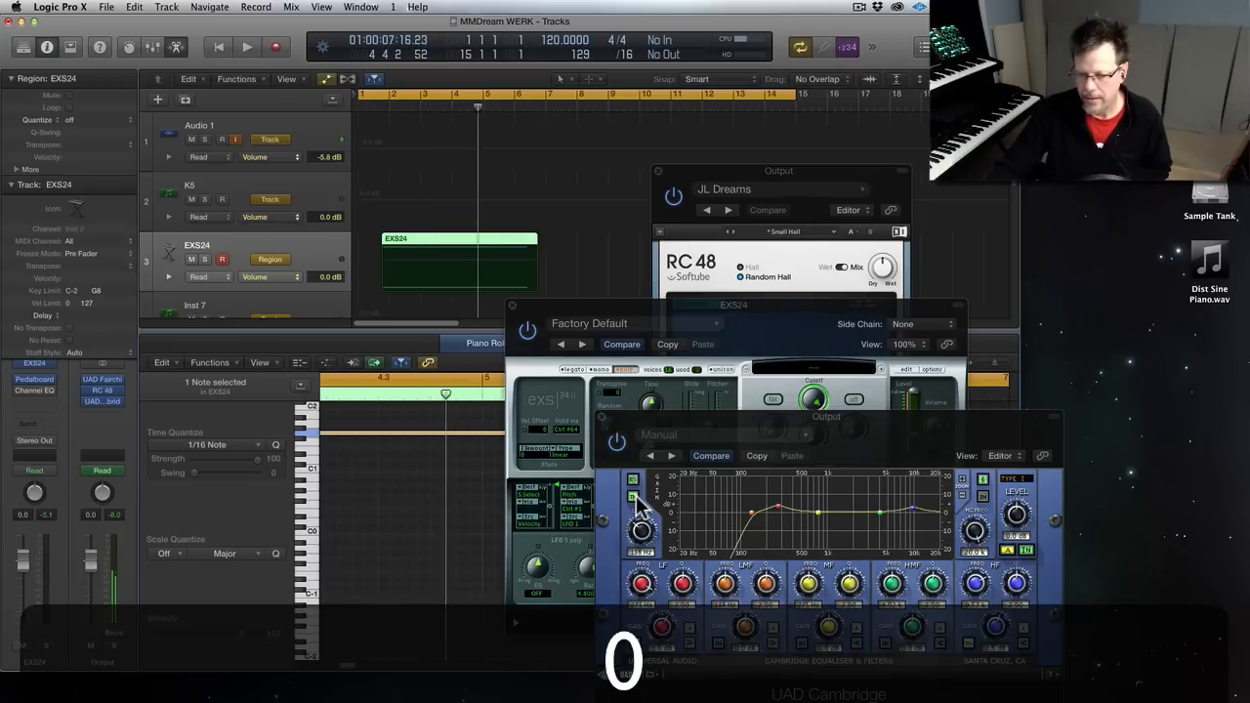
pyautogui.press('0')
# - Switch off the Cambridge low cut, lower the LF band's frequency to about 89 Hz, and audition the bass note
pyautogui.click(617, 442)
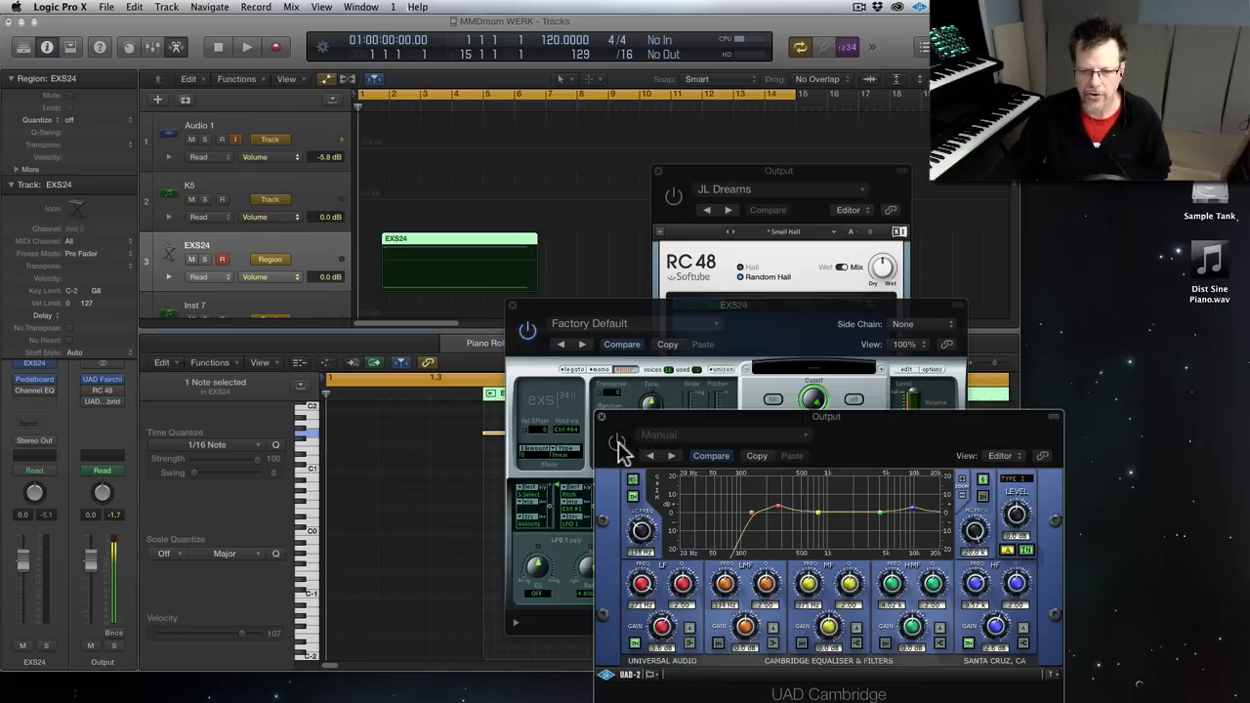
pyautogui.click(632, 496)
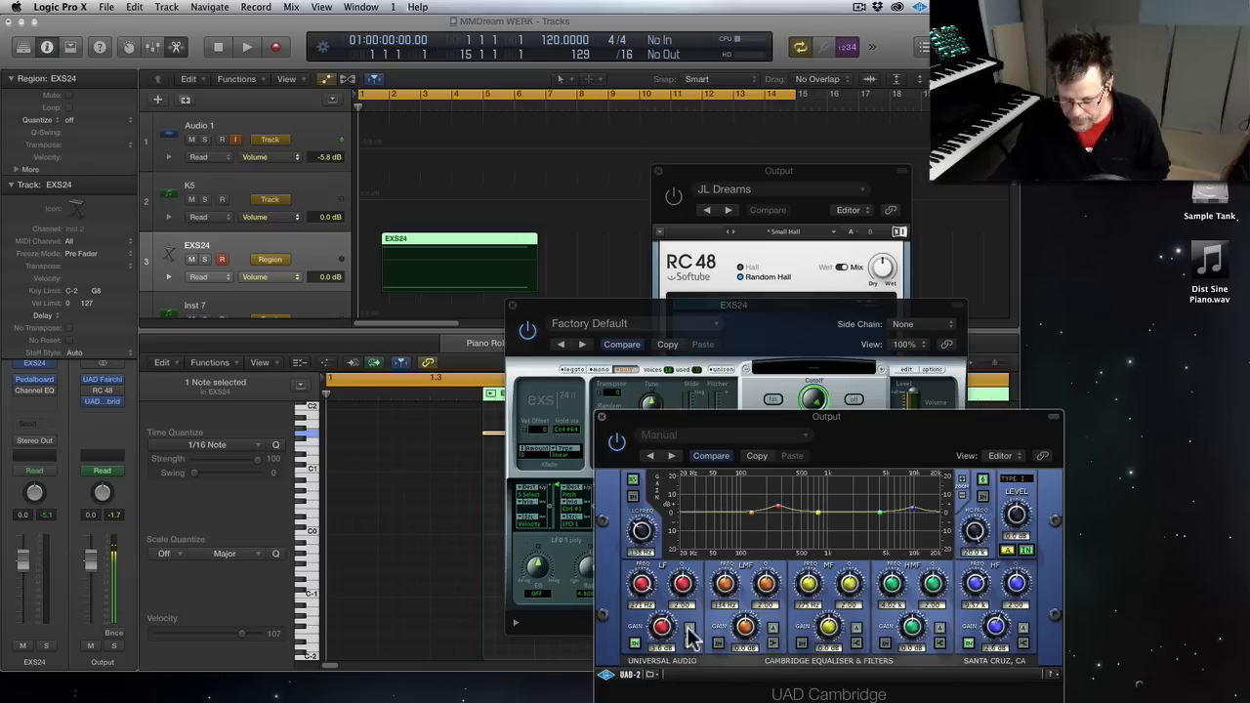
pyautogui.moveTo(642, 591); pyautogui.dragTo(641, 637)
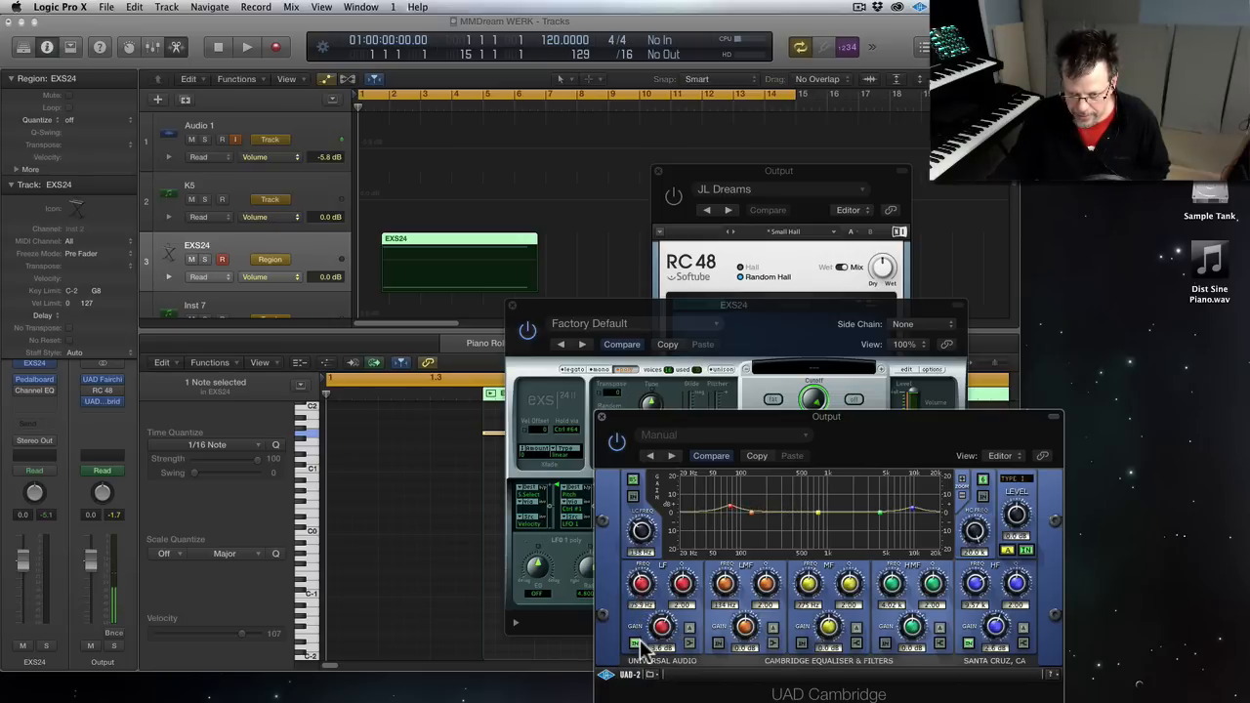
pyautogui.press('space')
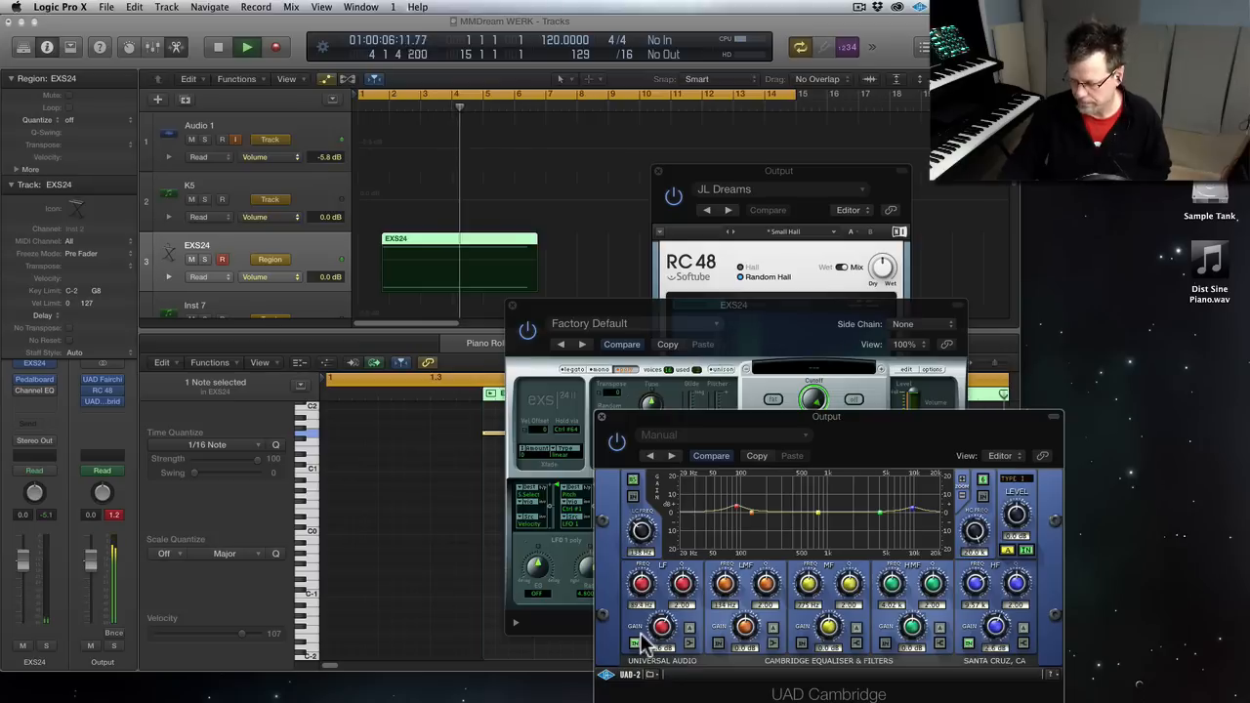
pyautogui.press('0')
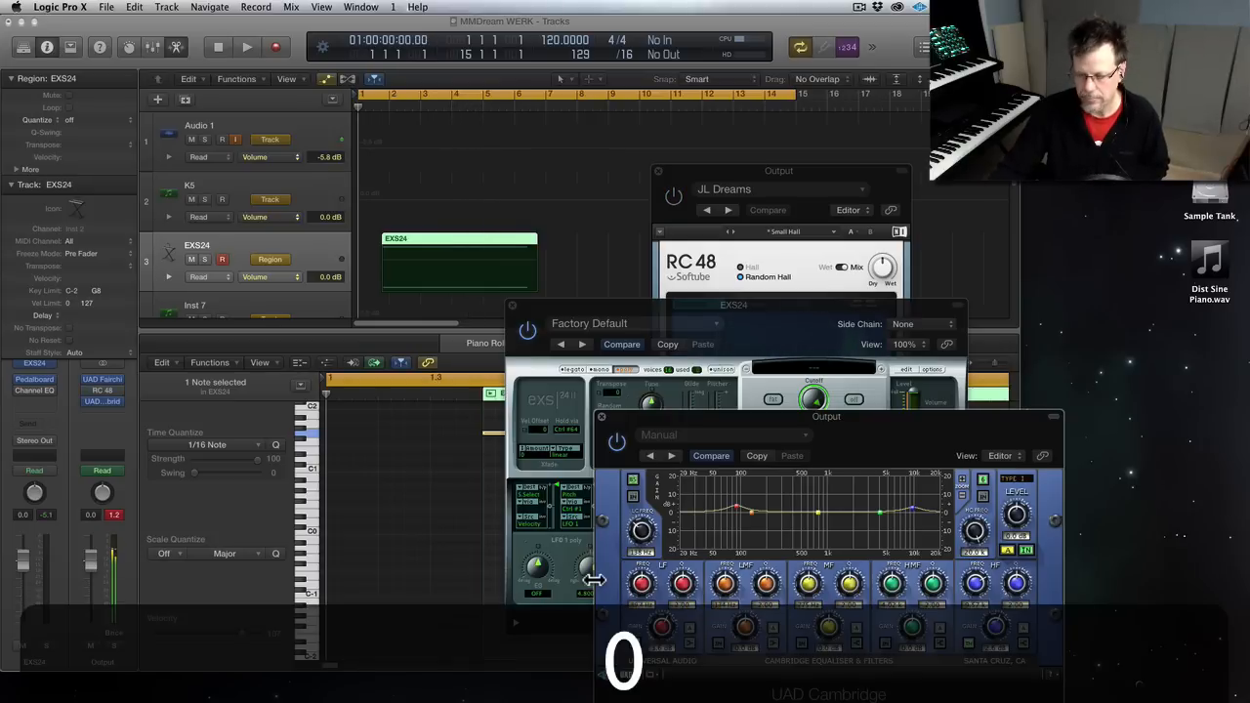
# - Turn off Audio 1 input monitoring and bounce the Output to the Desktop as a Wave file named "Dist Sine BASS"
pyautogui.click(234, 139)
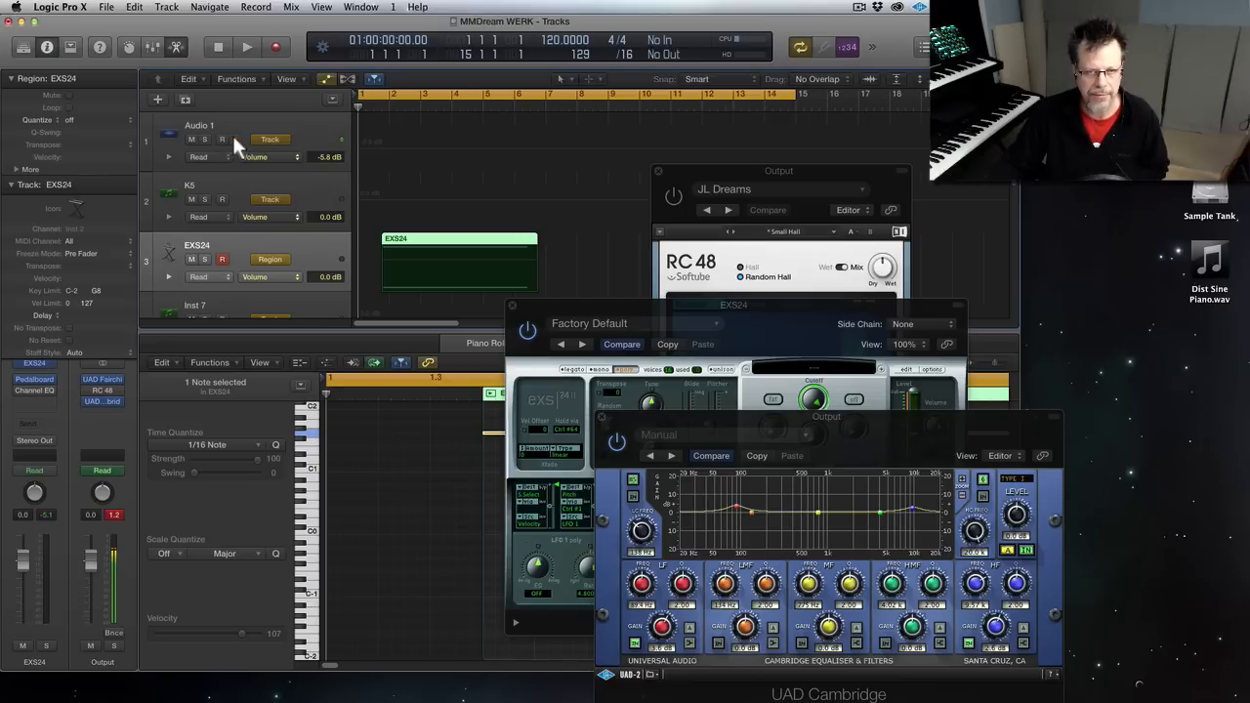
pyautogui.click(111, 633)
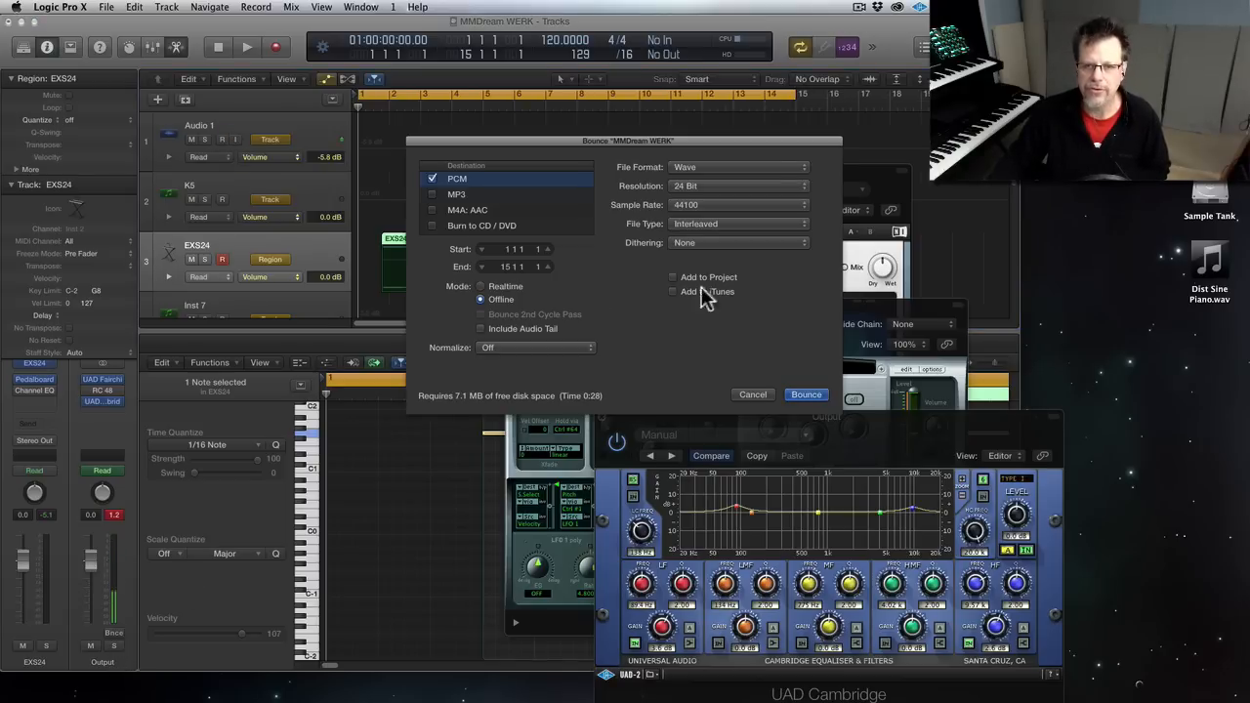
pyautogui.click(806, 394)
pyautogui.click(614, 136)
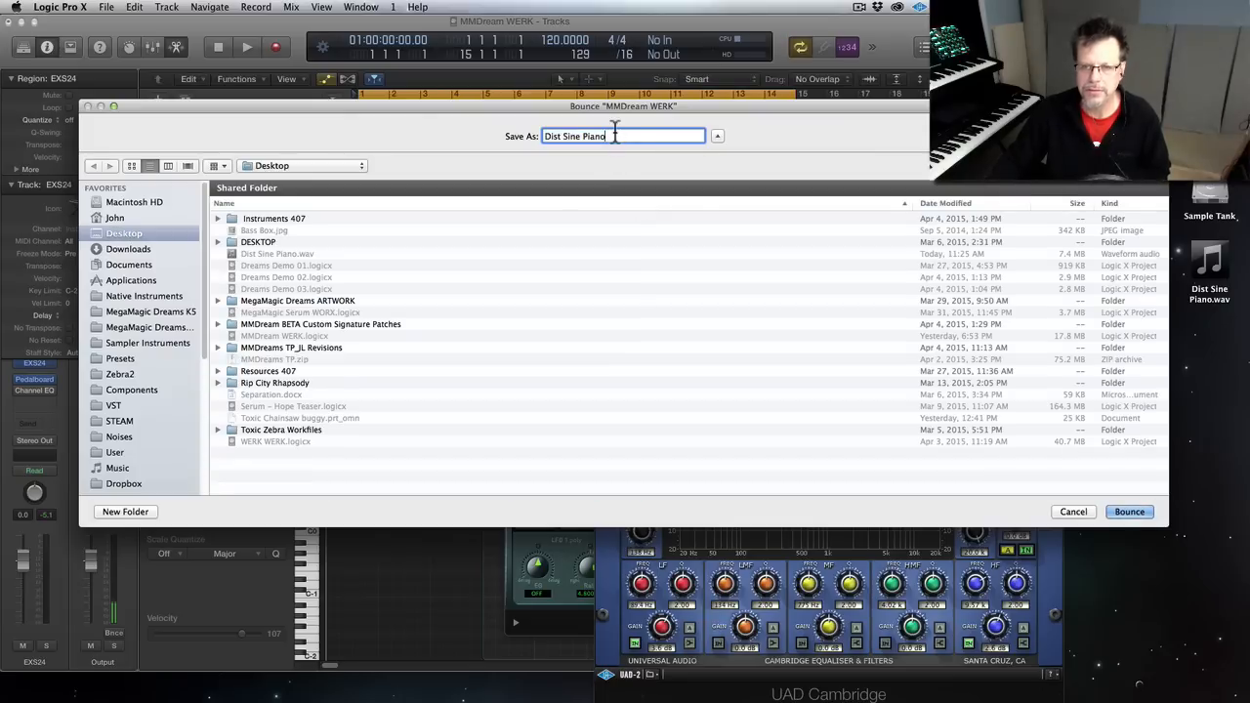
pyautogui.press('BackSpace')
pyautogui.press('BackSpace')
pyautogui.write('BASS')
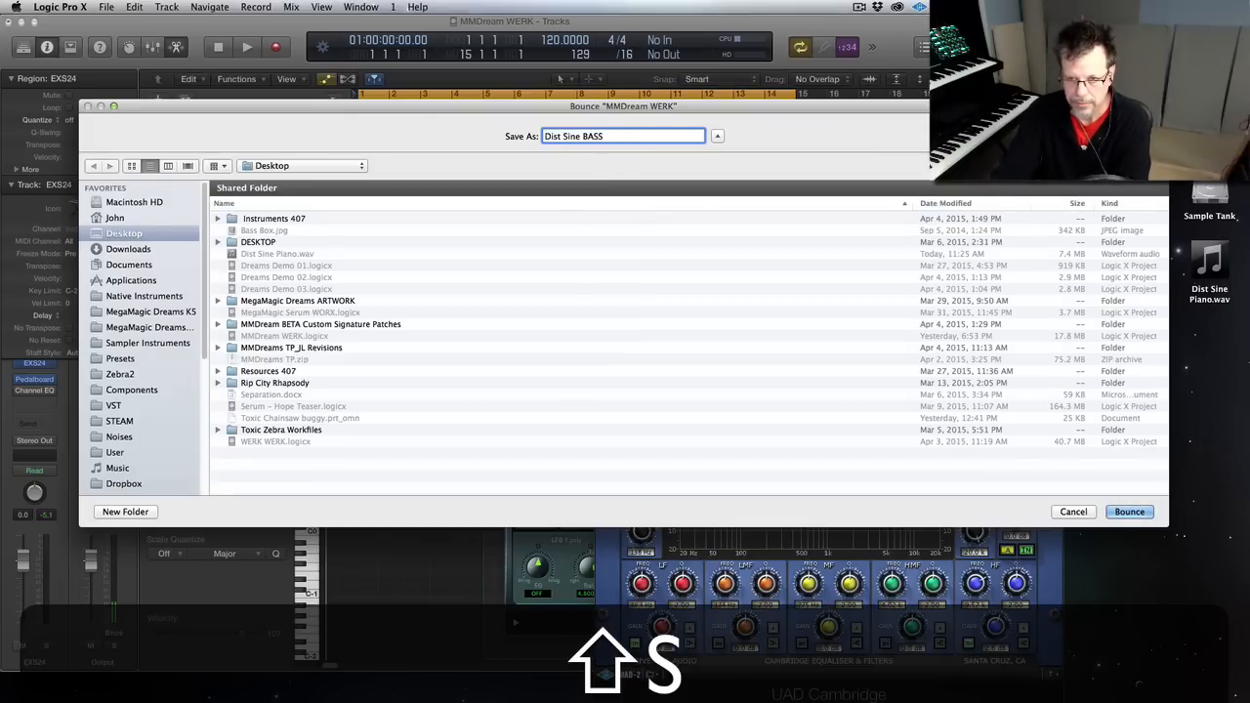
pyautogui.press('Return')
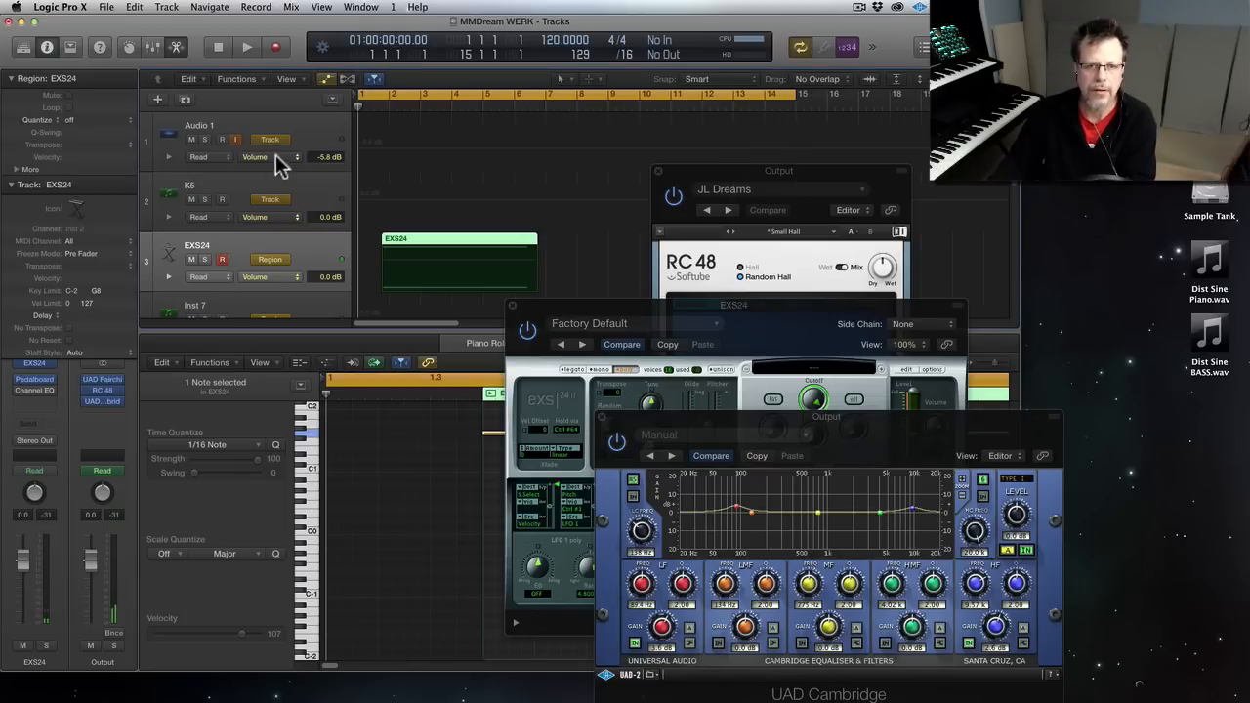
# - Bypass the RC 48 and Cambridge on the Output channel and remove its UAD Fairchild 670
pyautogui.keyDown('alt'); pyautogui.click(89, 391); pyautogui.keyUp('alt')
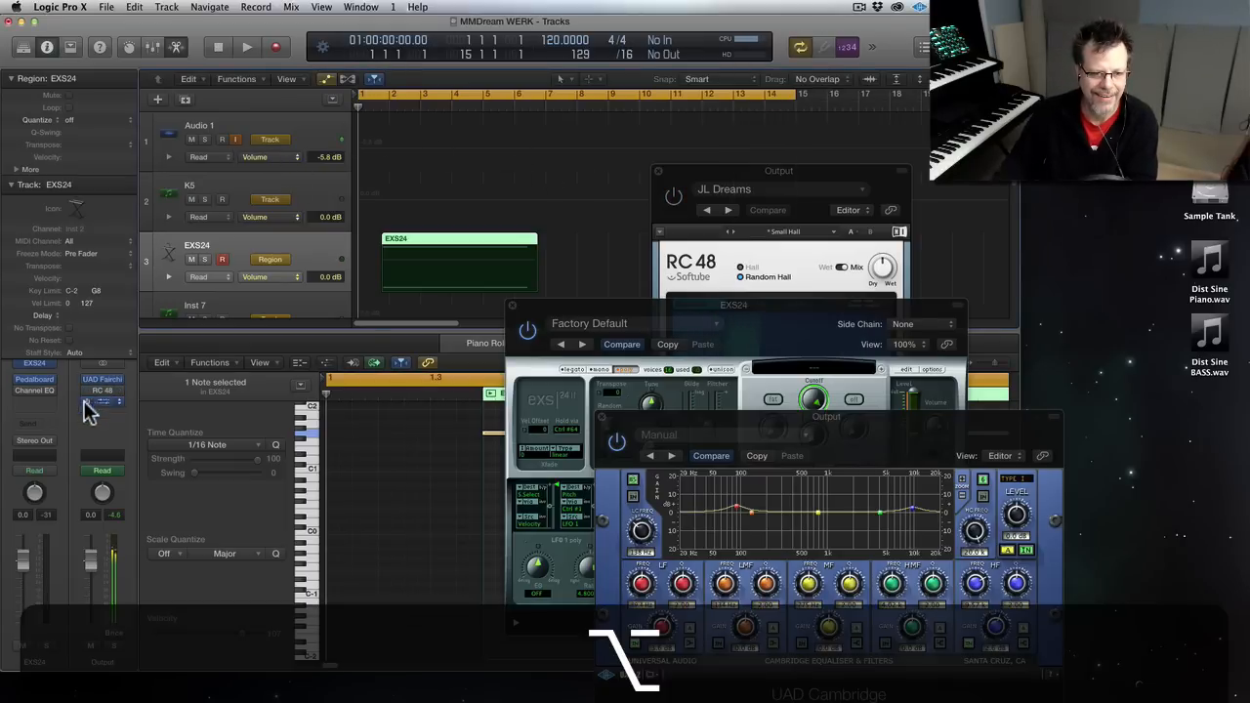
pyautogui.keyDown('alt'); pyautogui.click(87, 401); pyautogui.keyUp('alt')
pyautogui.keyDown('alt'); pyautogui.click(88, 379); pyautogui.keyUp('alt')
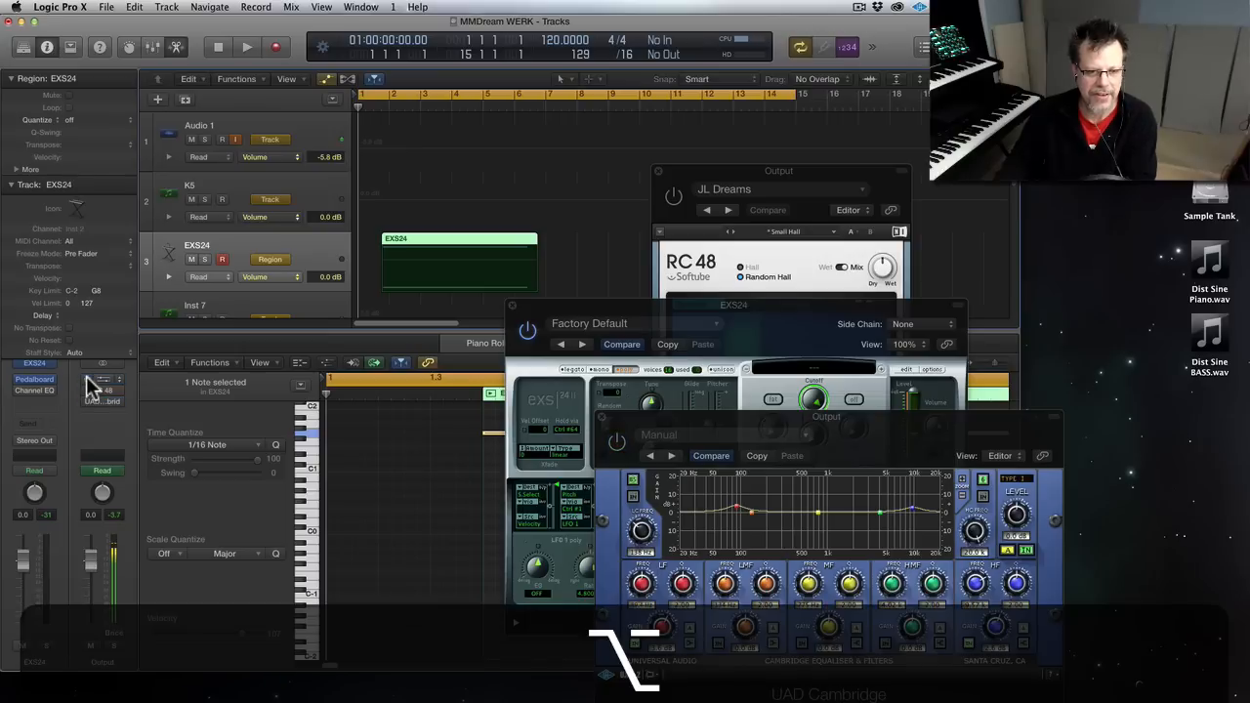
pyautogui.click(117, 378)
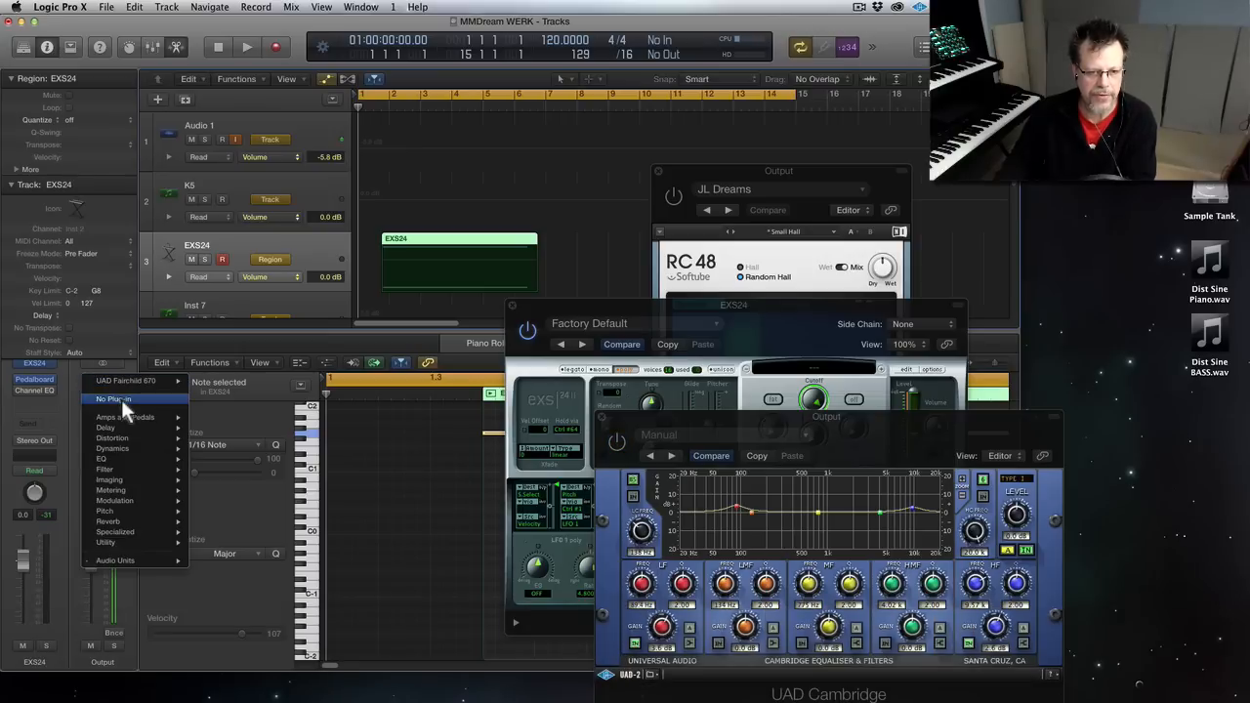
pyautogui.click(121, 399)
pyautogui.press('0')
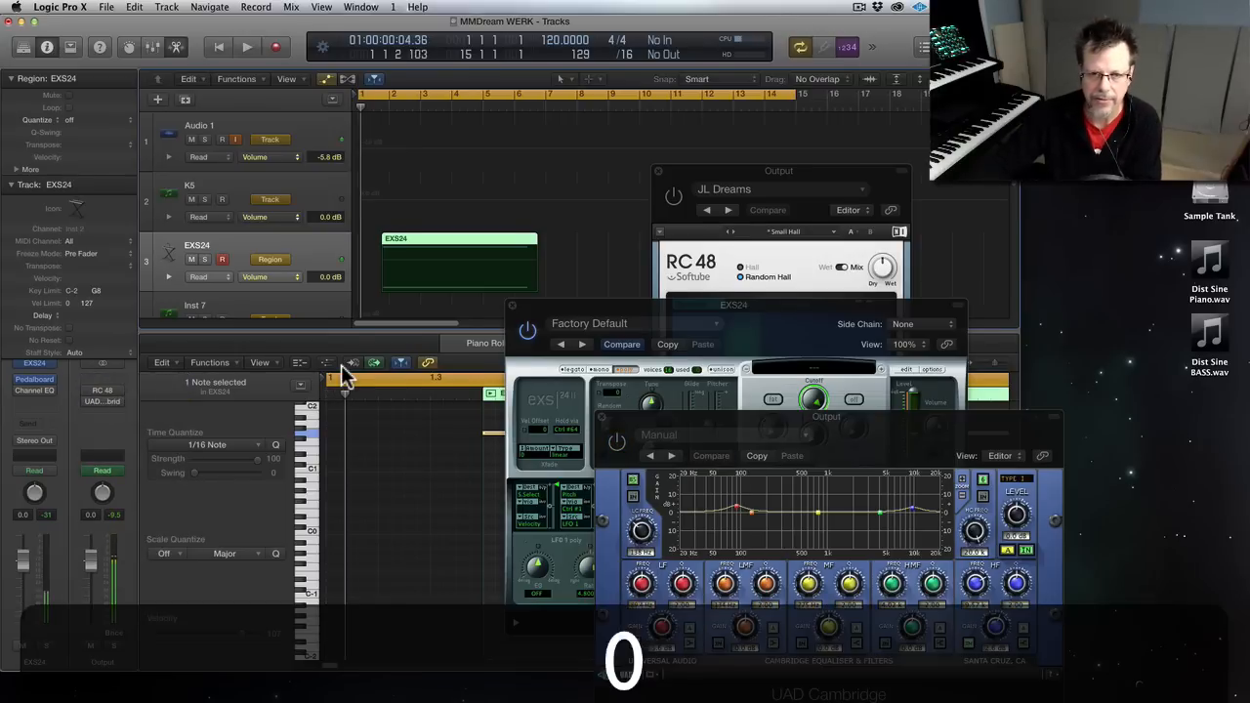
# - Switch to the Finder desktop, preview Dist Sine Piano.wav and Dist Sine BASS.wav by ear, and return to Logic Pro X
pyautogui.keyDown('alt'); pyautogui.click(975, 268); pyautogui.keyUp('alt')
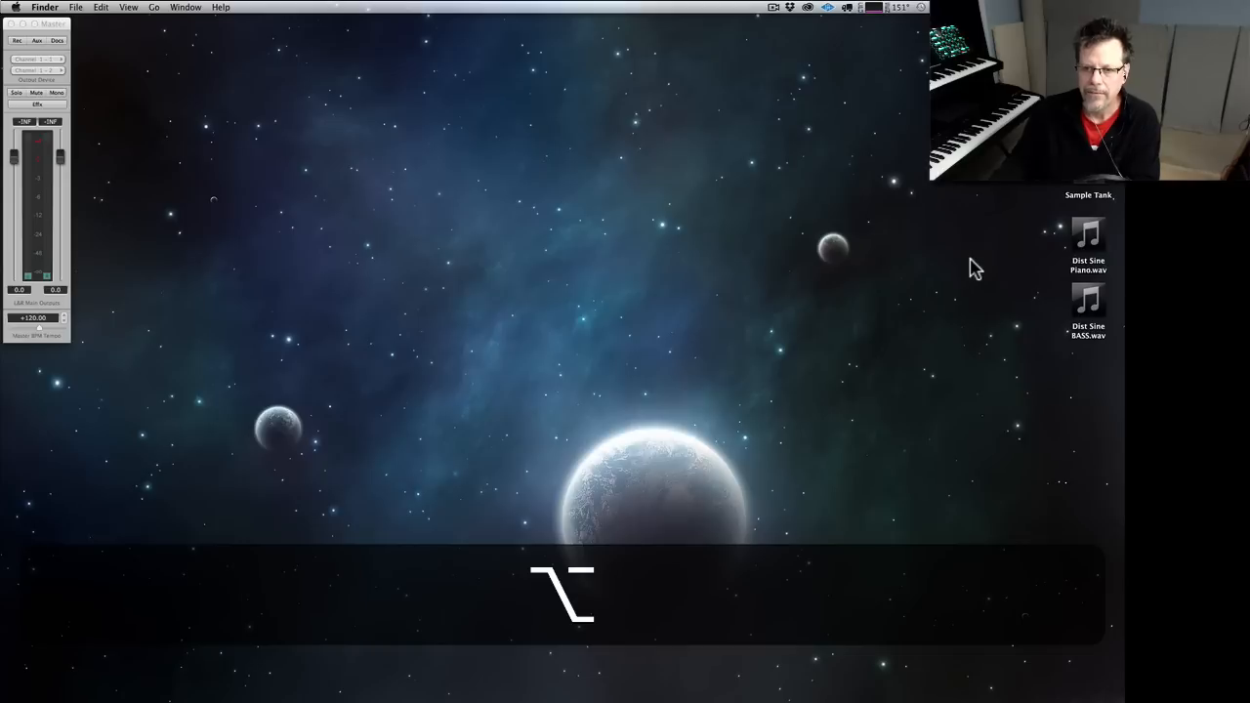
pyautogui.click(1086, 252)
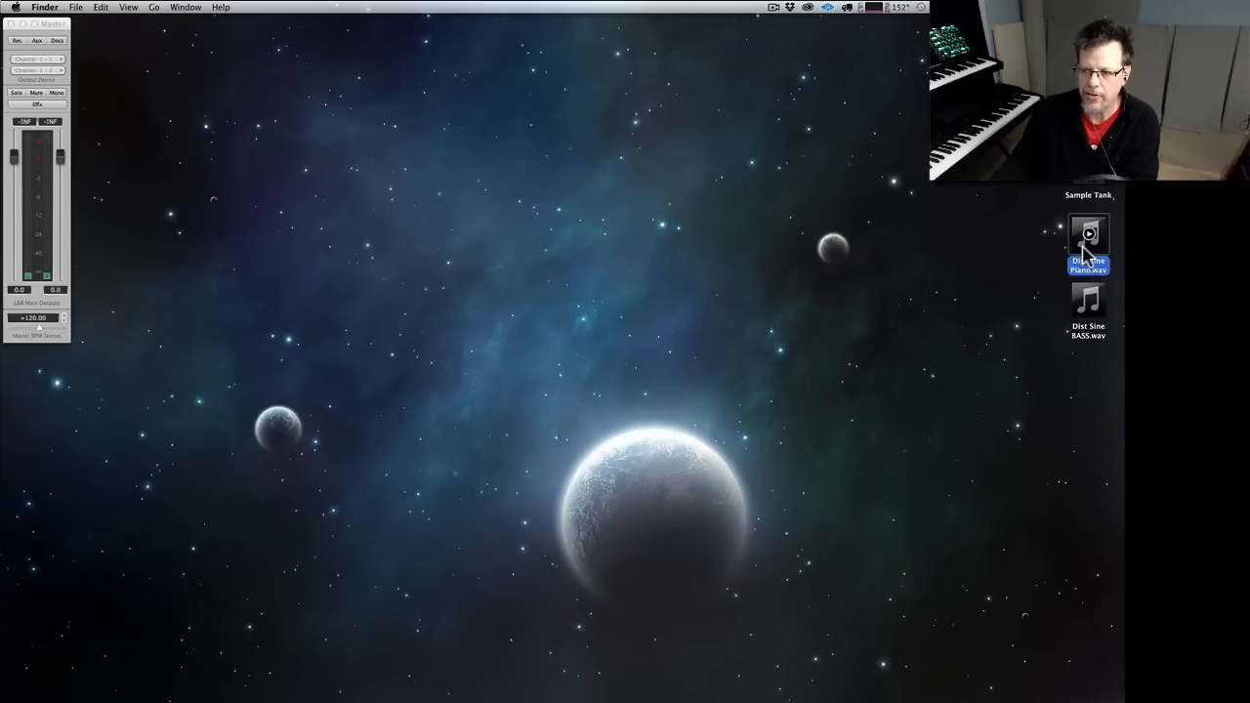
pyautogui.press('space')
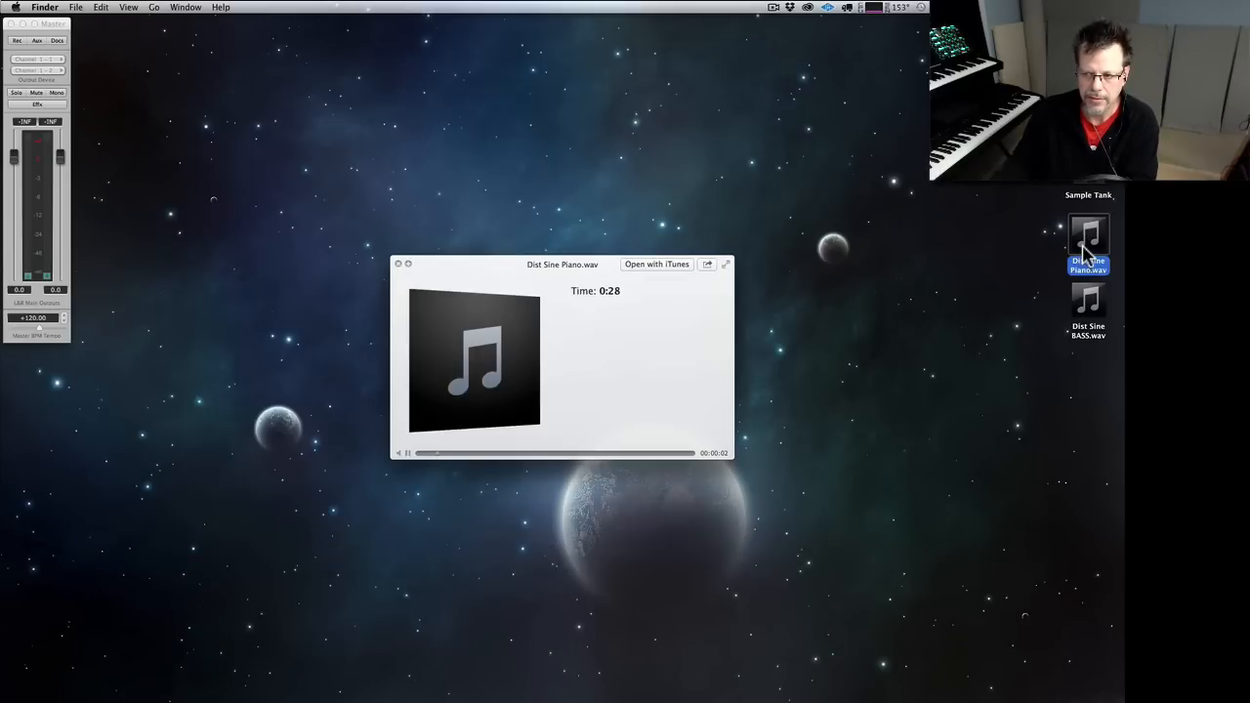
pyautogui.click(1090, 314)
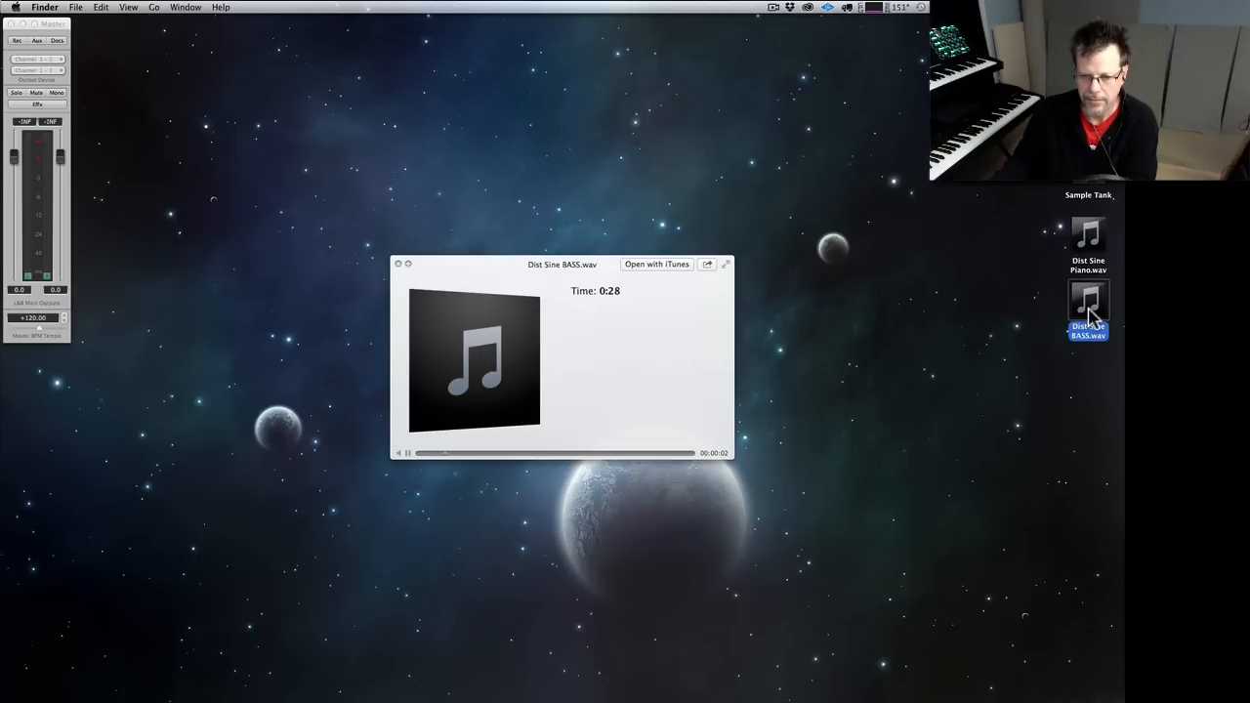
pyautogui.press('space')
pyautogui.press('space')
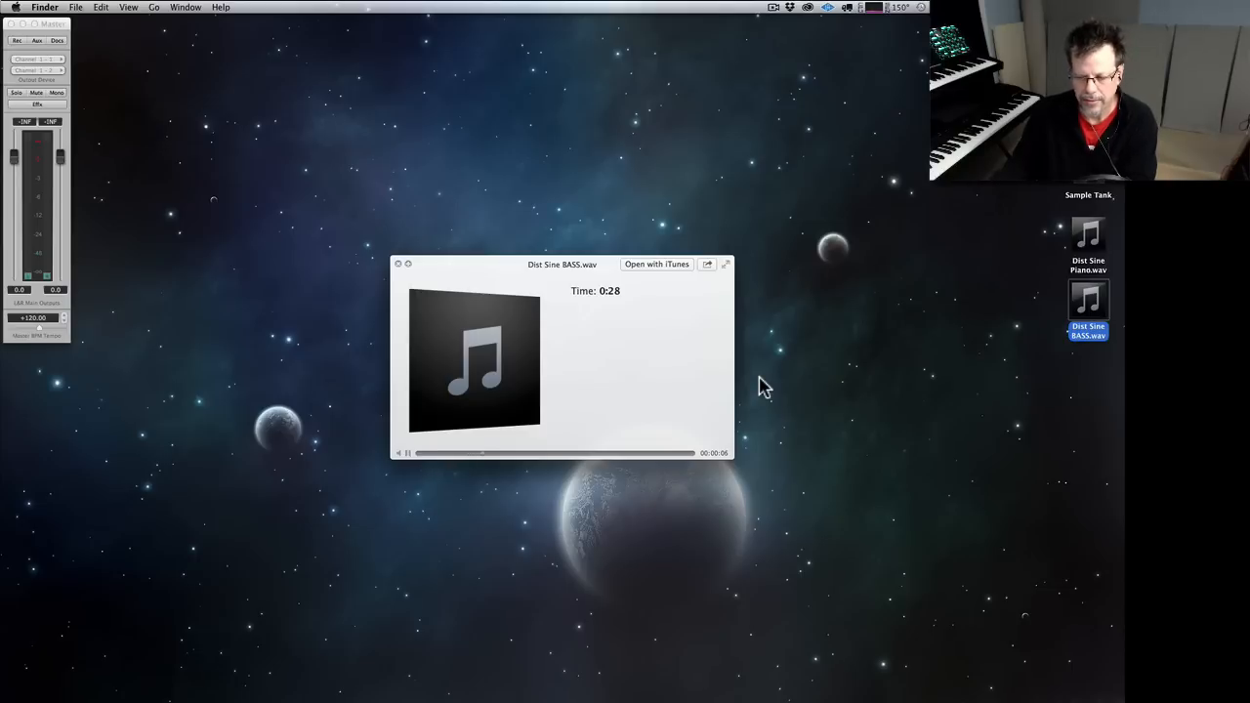
pyautogui.press('space')
pyautogui.press('super+Tab')
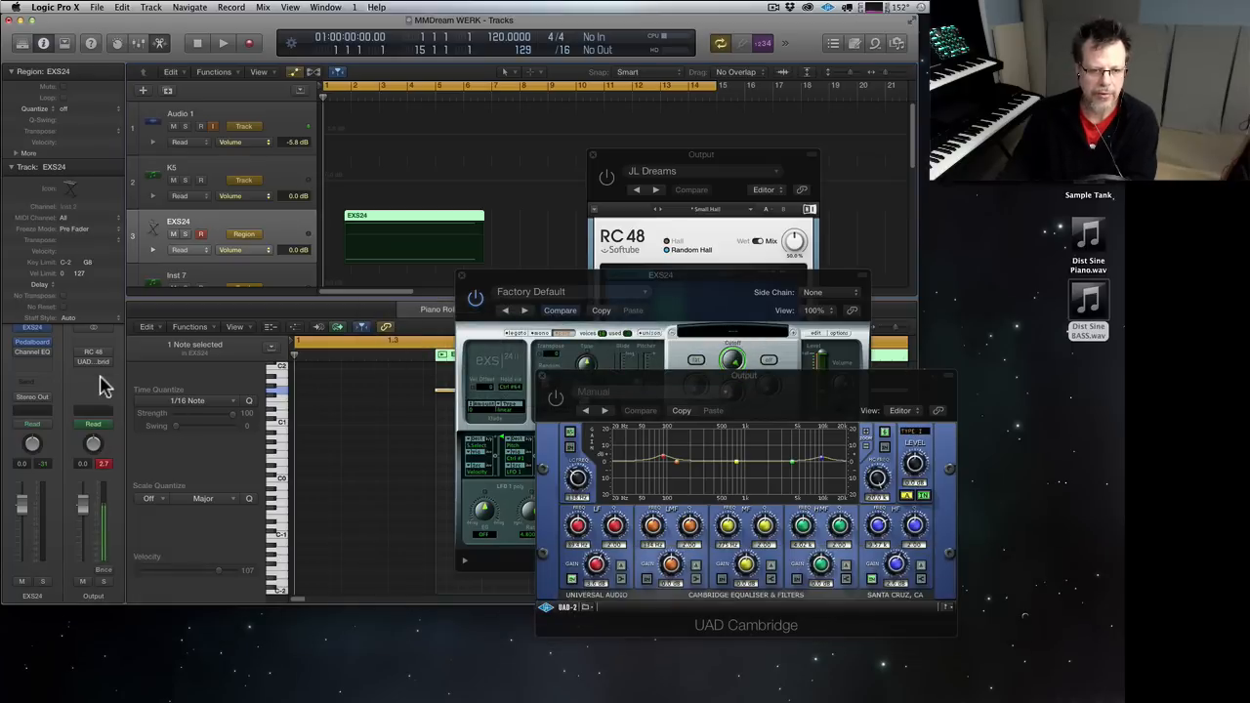
pyautogui.click(105, 342)
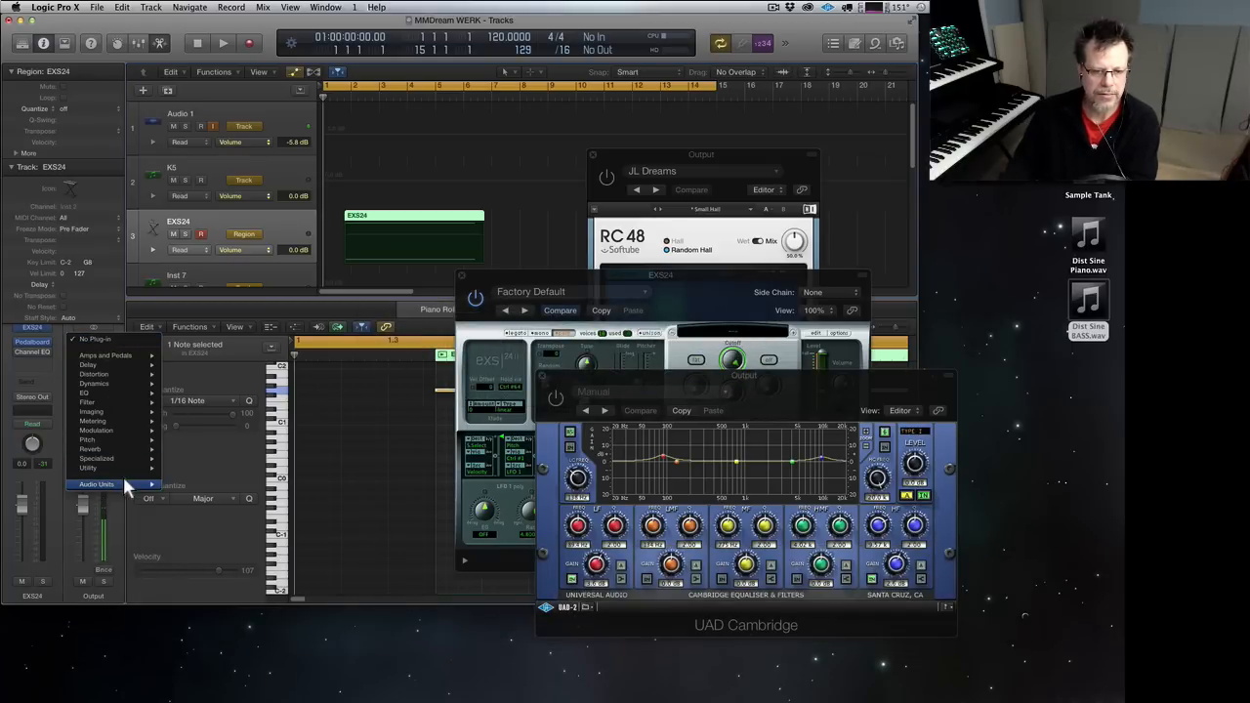
pyautogui.moveTo(112, 402)
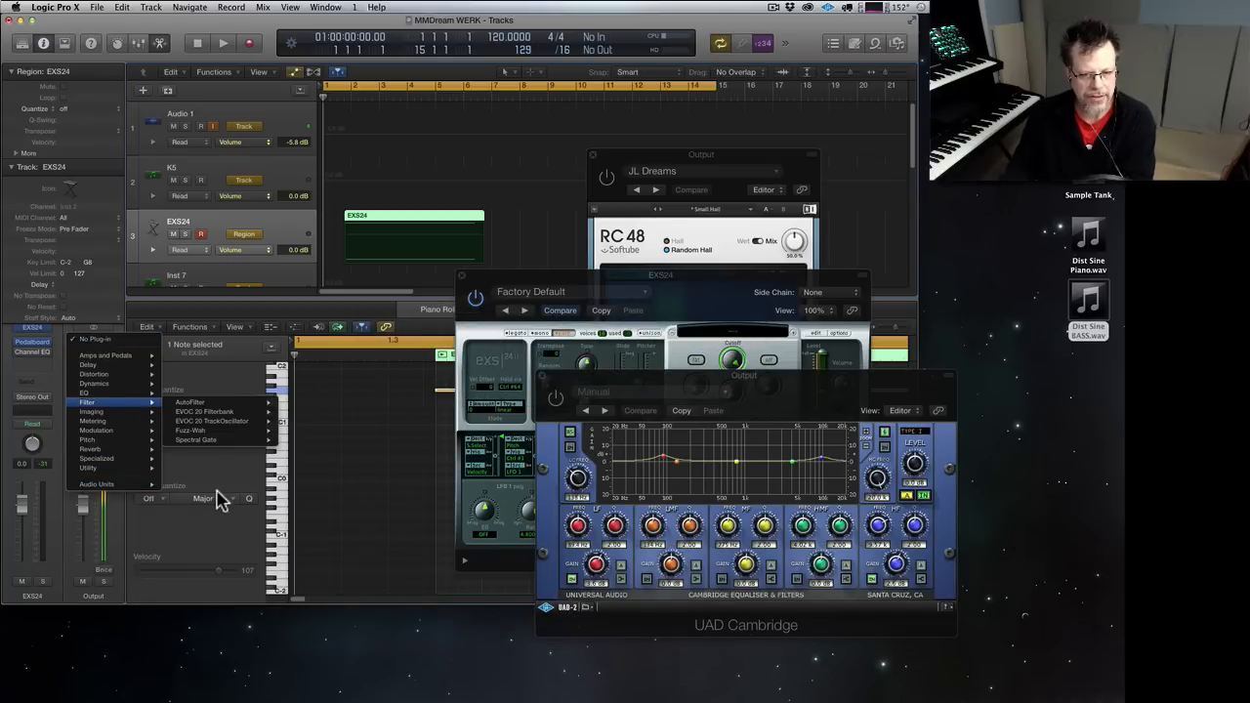
pyautogui.click(219, 497)
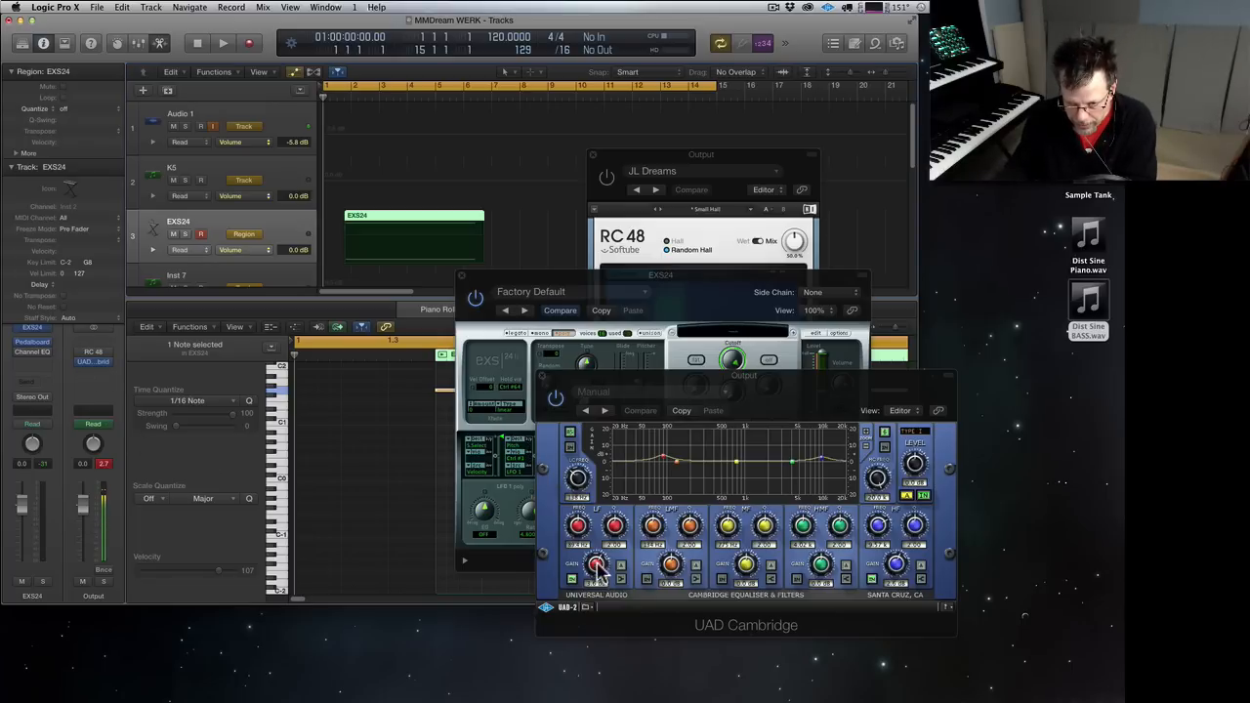
# - Lower the Cambridge LF band's gain to about 1.4 dB and audition the bass note with the Output effects active
pyautogui.moveTo(596, 570); pyautogui.dragTo(600, 575)
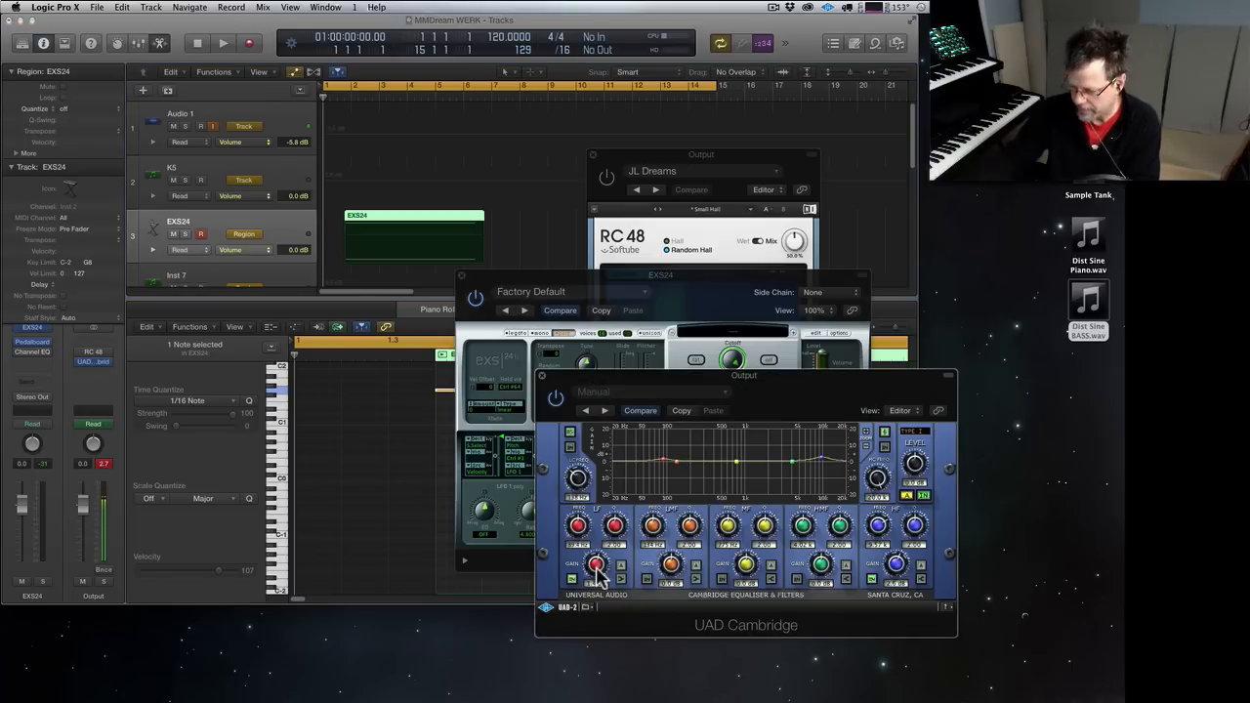
pyautogui.press('space')
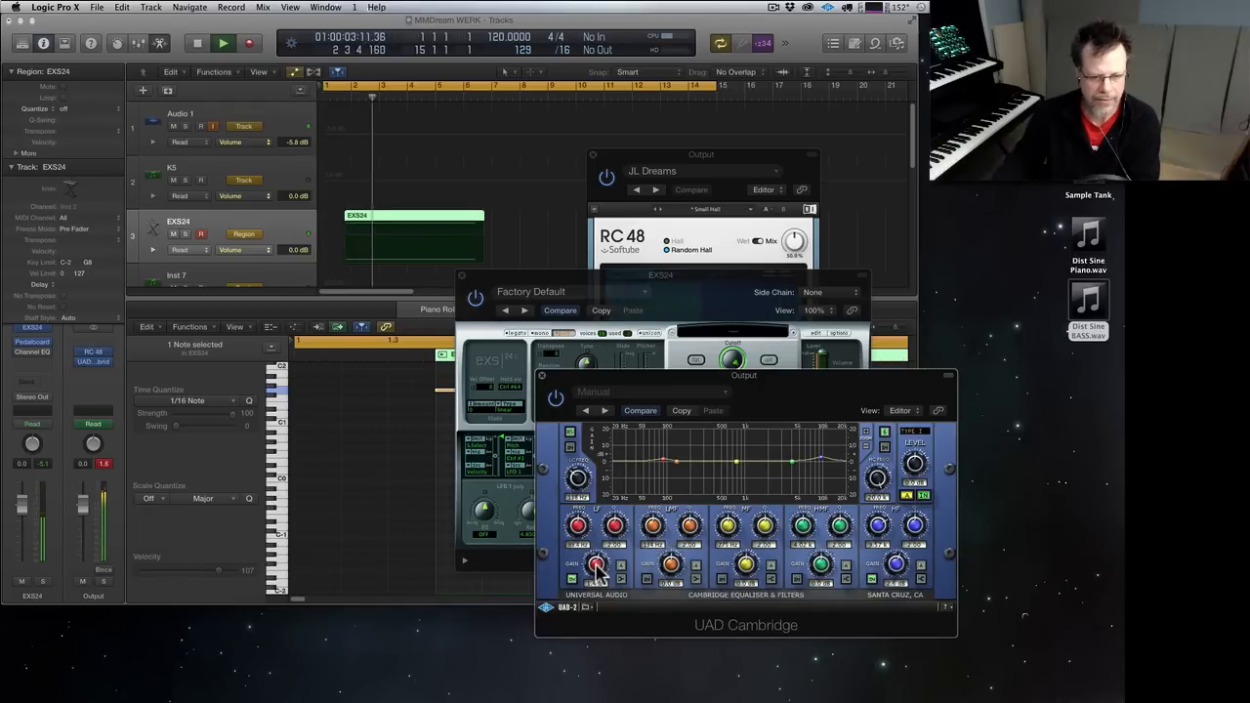
pyautogui.press('Return')
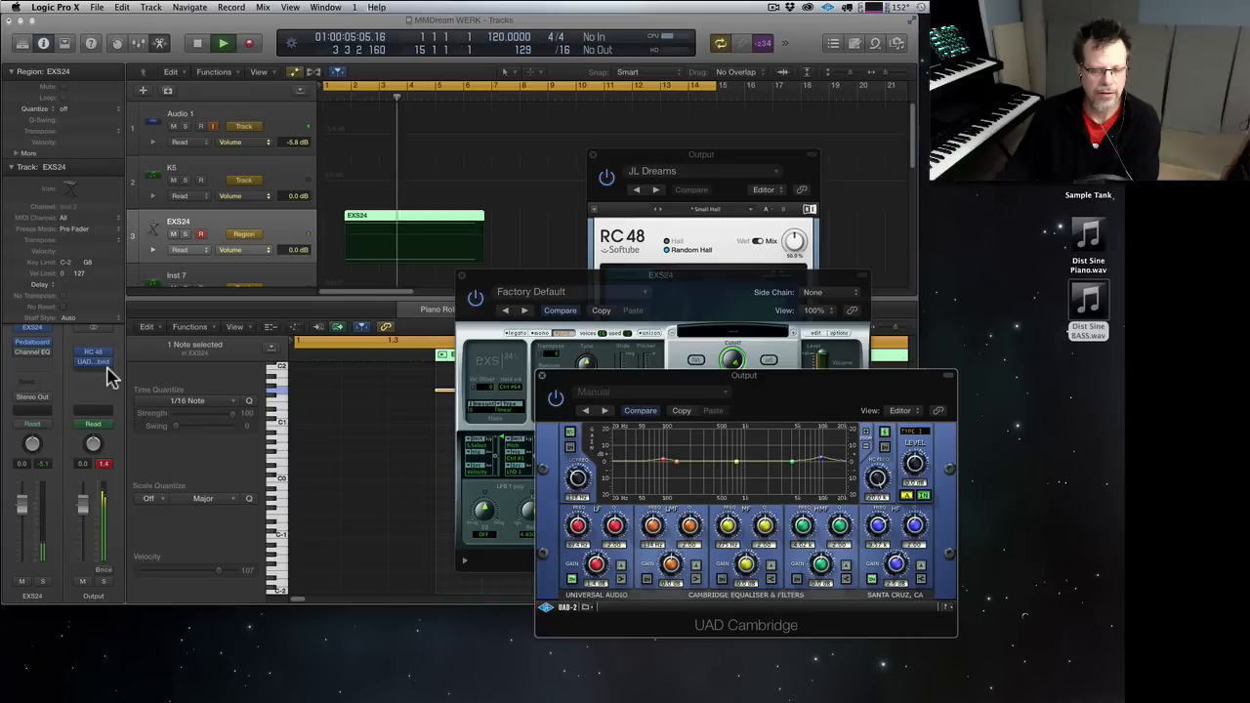
# - Insert the UAD Precision Limiter after the Cambridge on the Output channel
pyautogui.click(106, 370)
pyautogui.moveTo(126, 515)
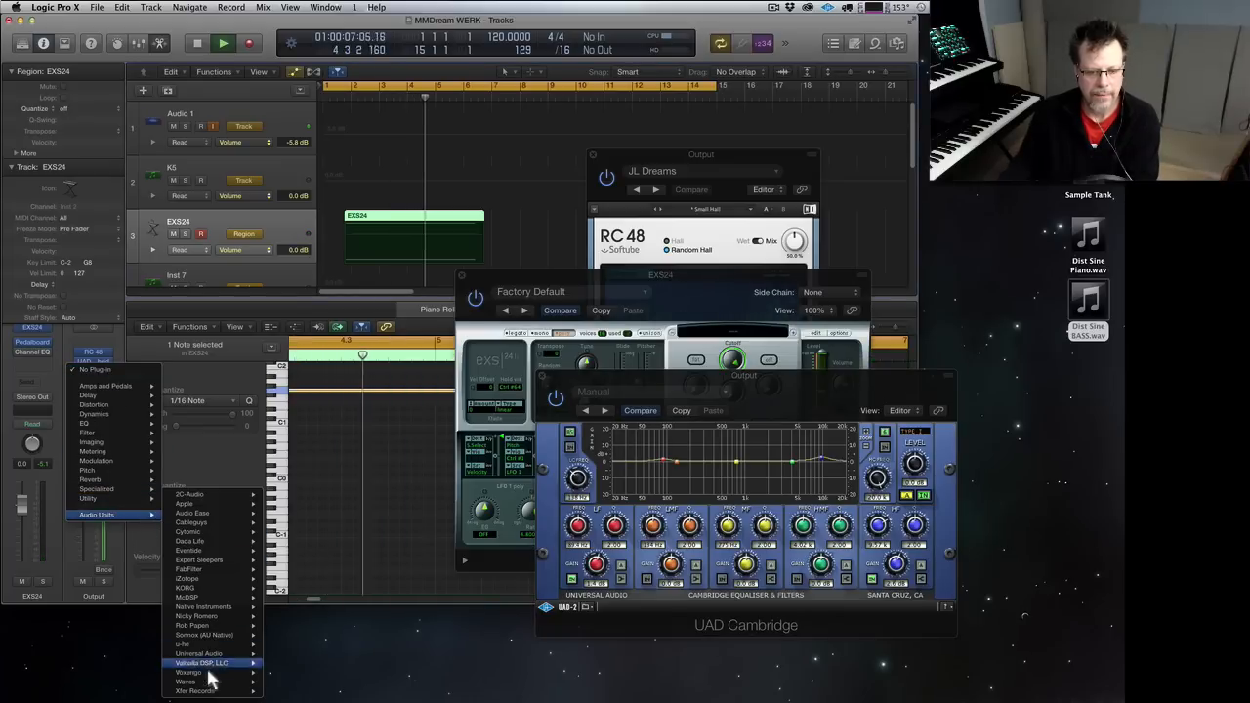
pyautogui.moveTo(214, 674)
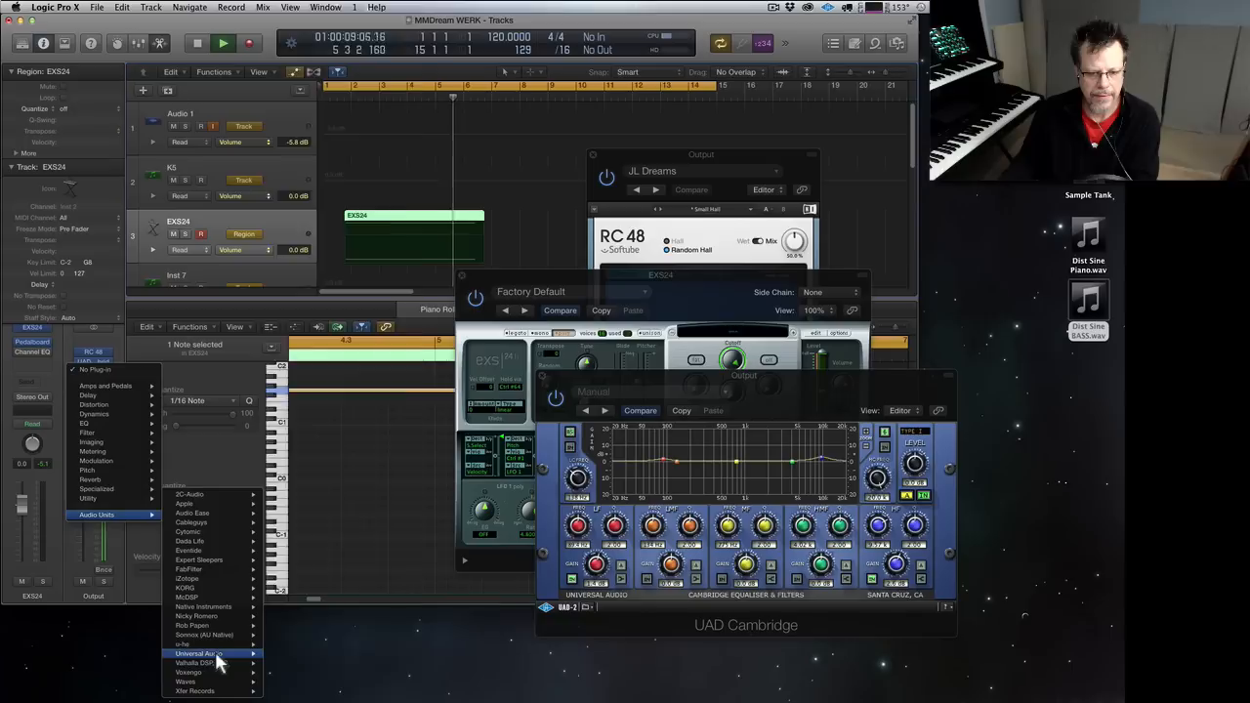
pyautogui.moveTo(234, 654)
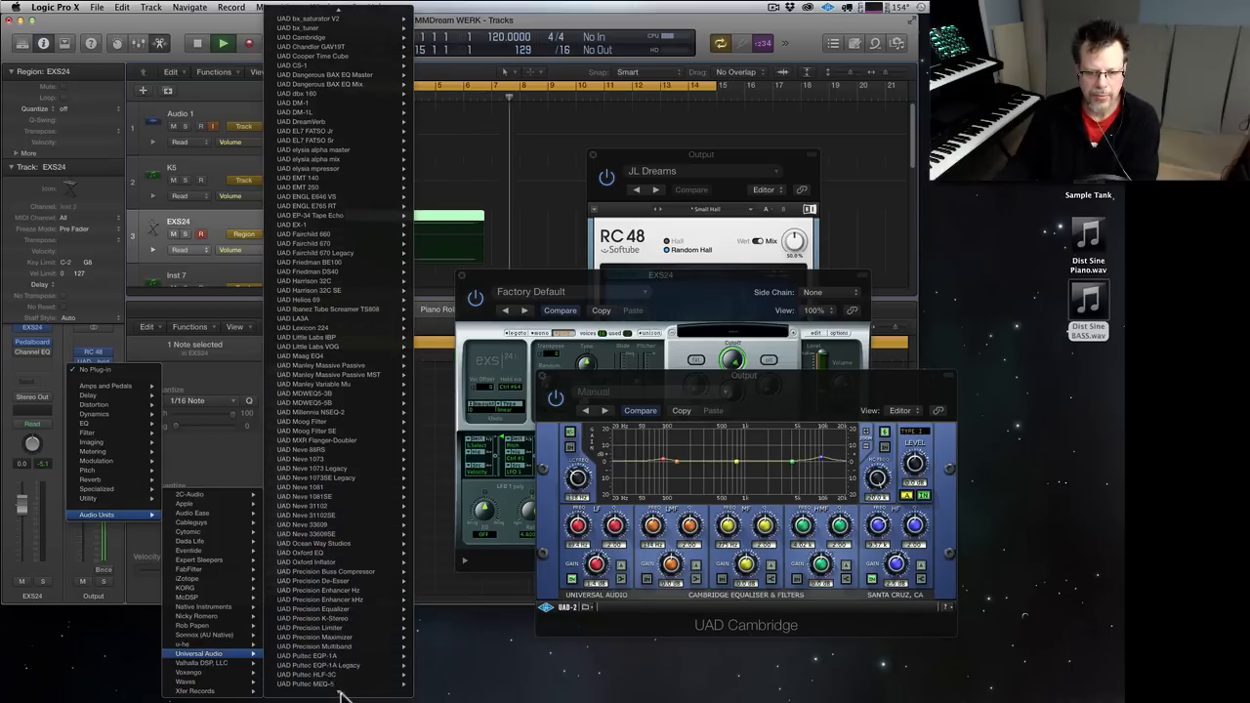
pyautogui.click(340, 618)
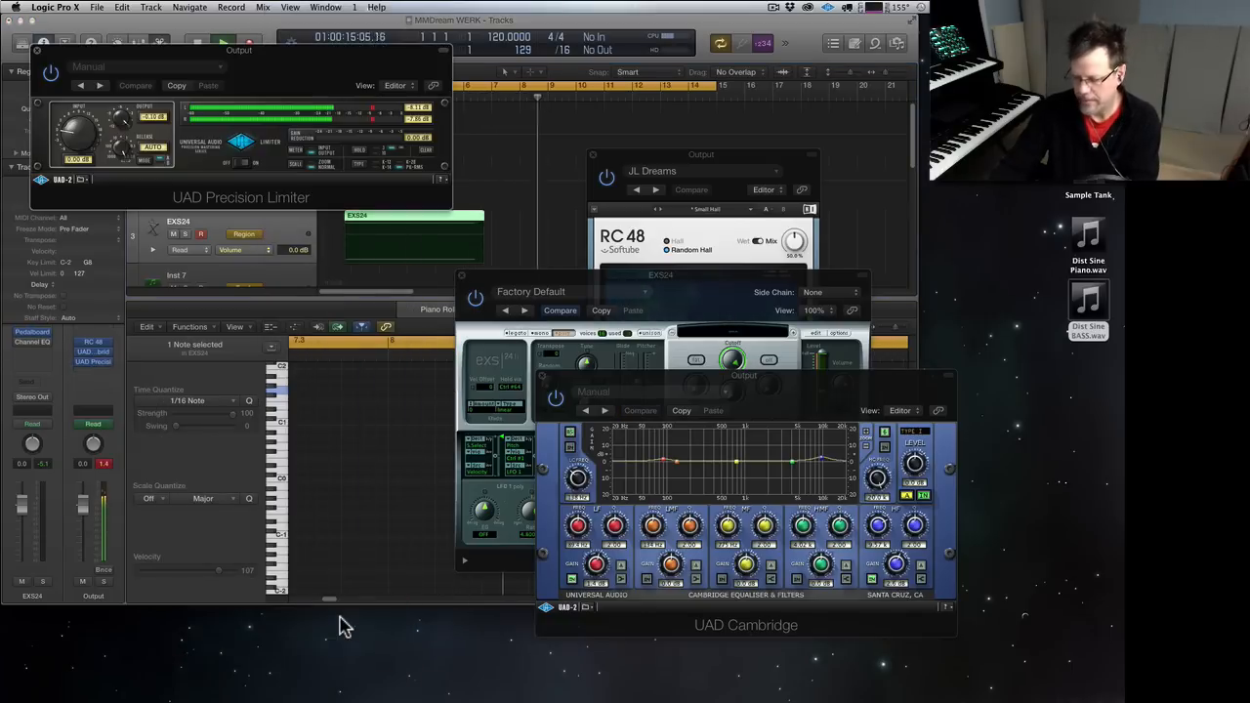
# - Audition the bass note through the Precision Limiter and raise the limiter's input to 2.70 dB
pyautogui.press('KP_0')
pyautogui.press('KP_Enter')
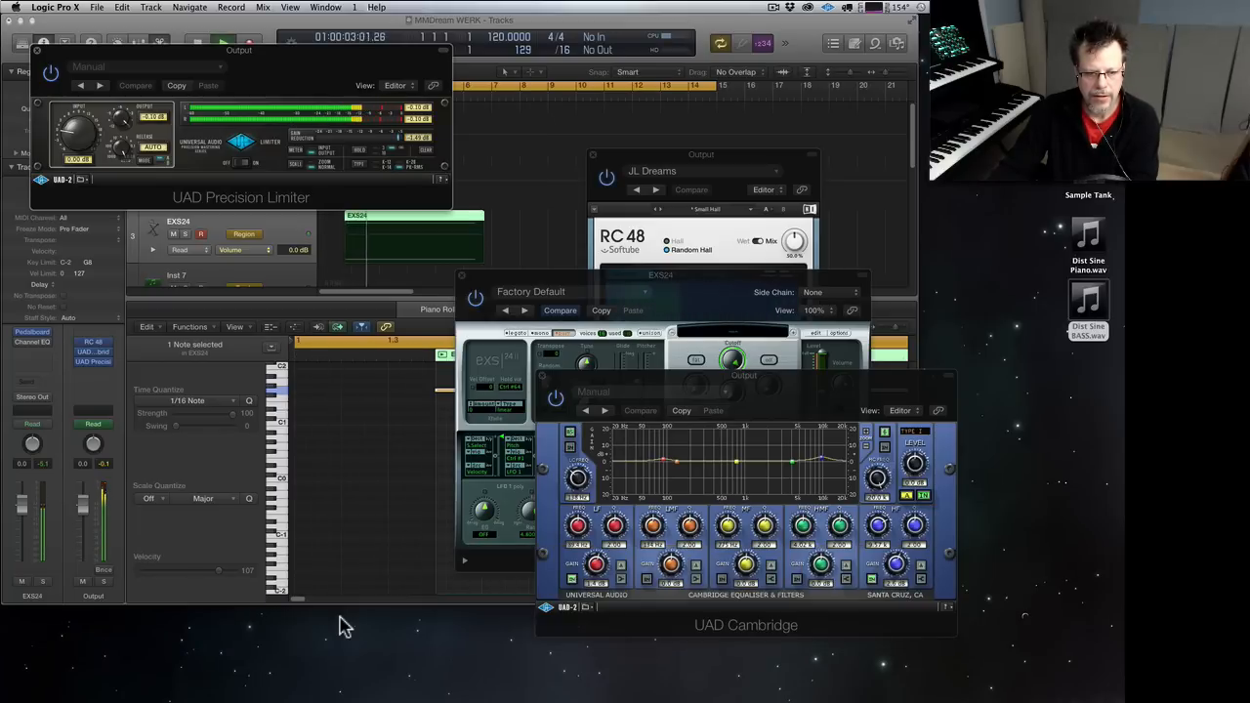
pyautogui.press('KP_0')
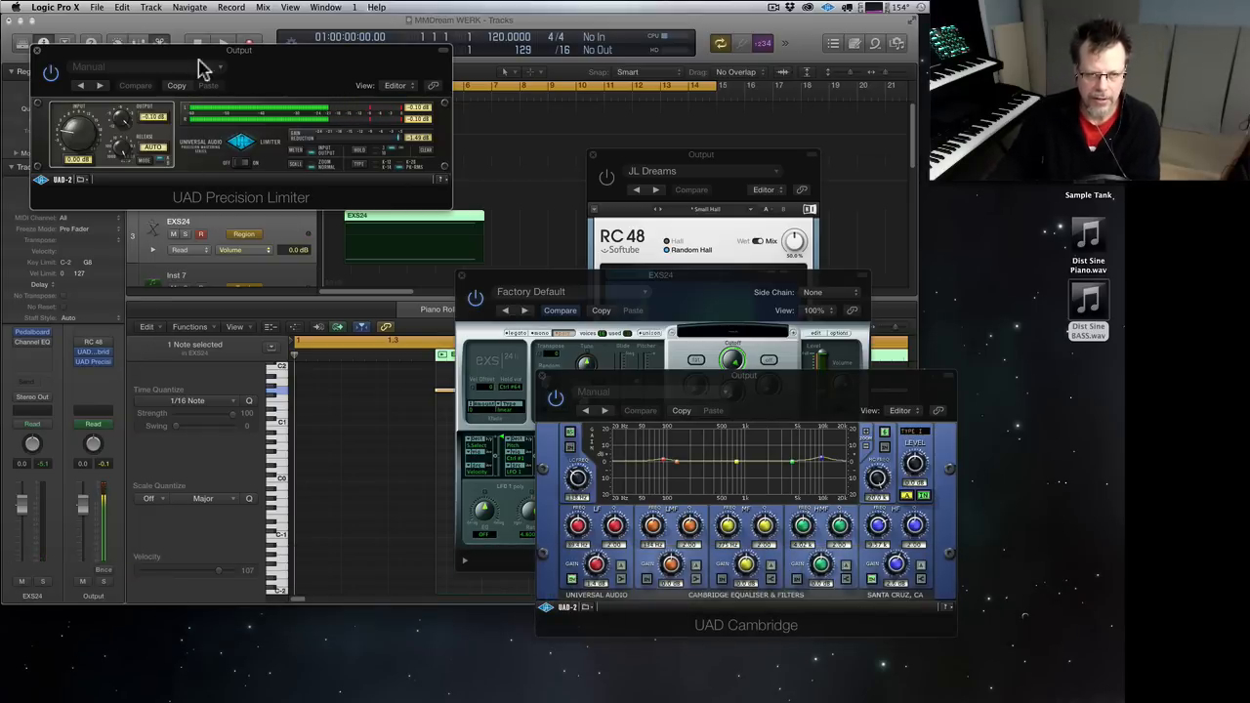
pyautogui.moveTo(189, 55); pyautogui.dragTo(230, 214)
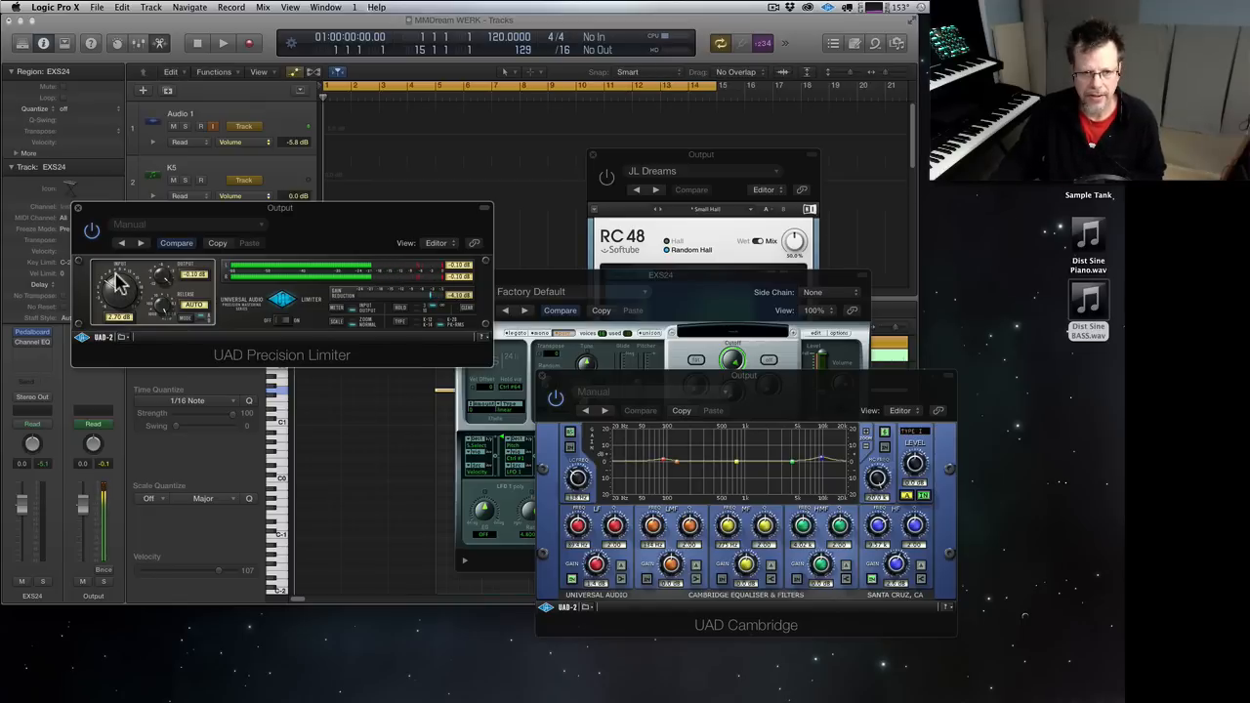
pyautogui.press('space')
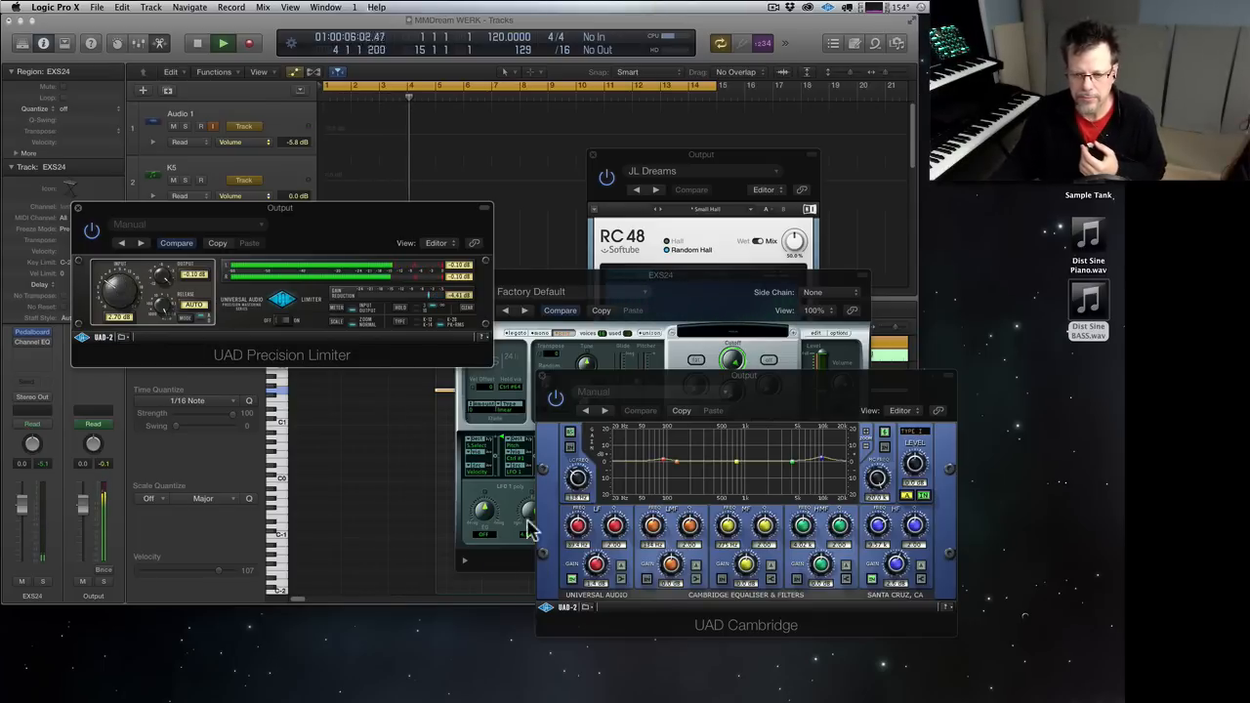
# - Narrow the Cambridge LF band, boost it to 20 dB, and sweep its frequency to about 102 Hz during playback
pyautogui.click(577, 528)
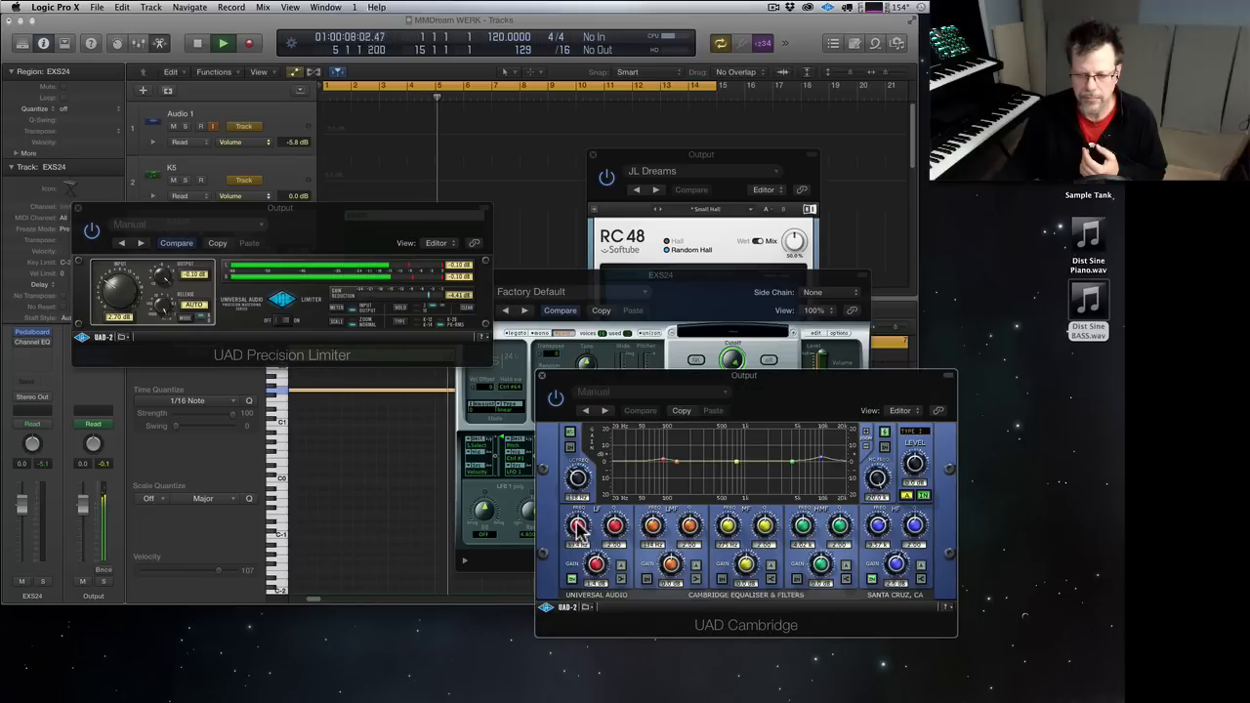
pyautogui.moveTo(596, 574); pyautogui.dragTo(587, 479)
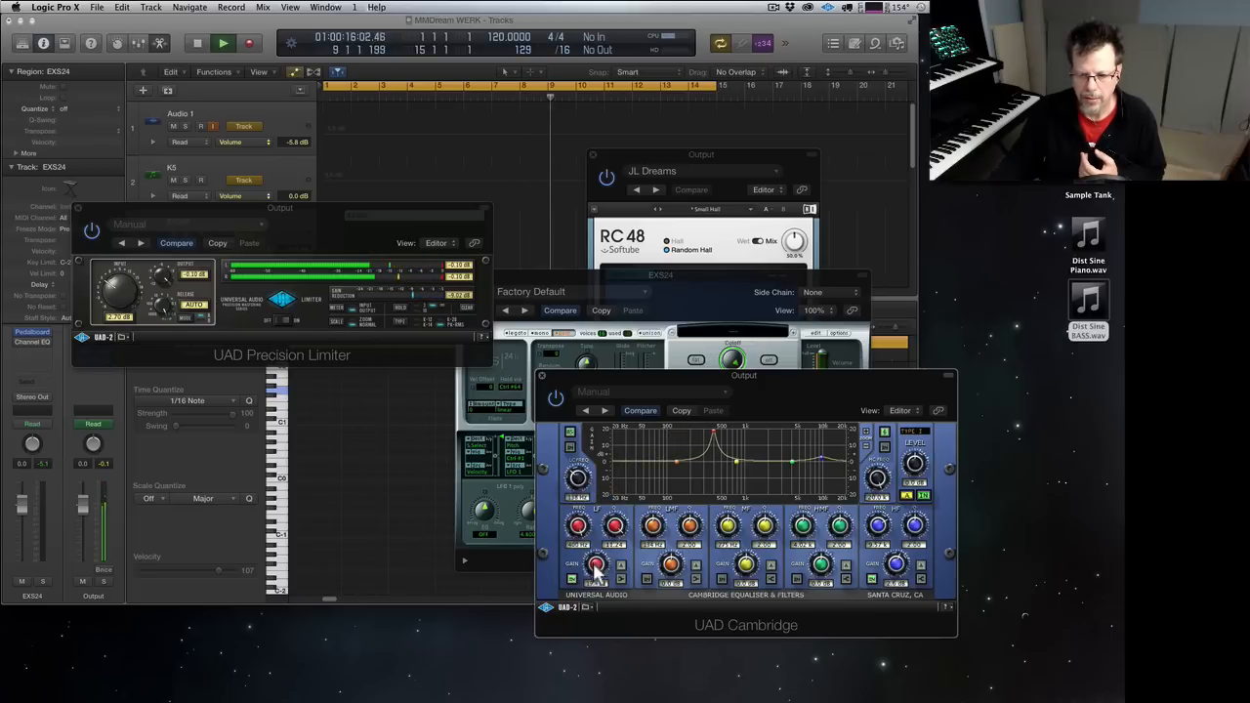
pyautogui.moveTo(577, 525); pyautogui.dragTo(573, 574)
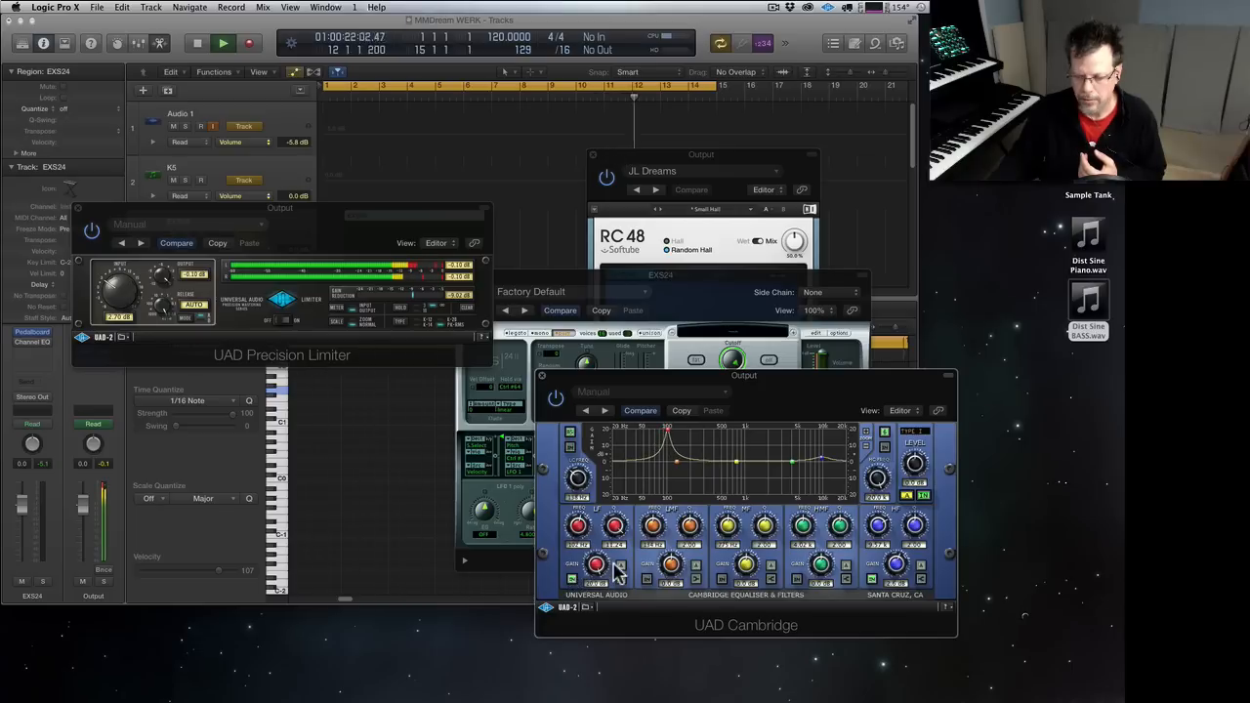
pyautogui.press('KP_Enter')
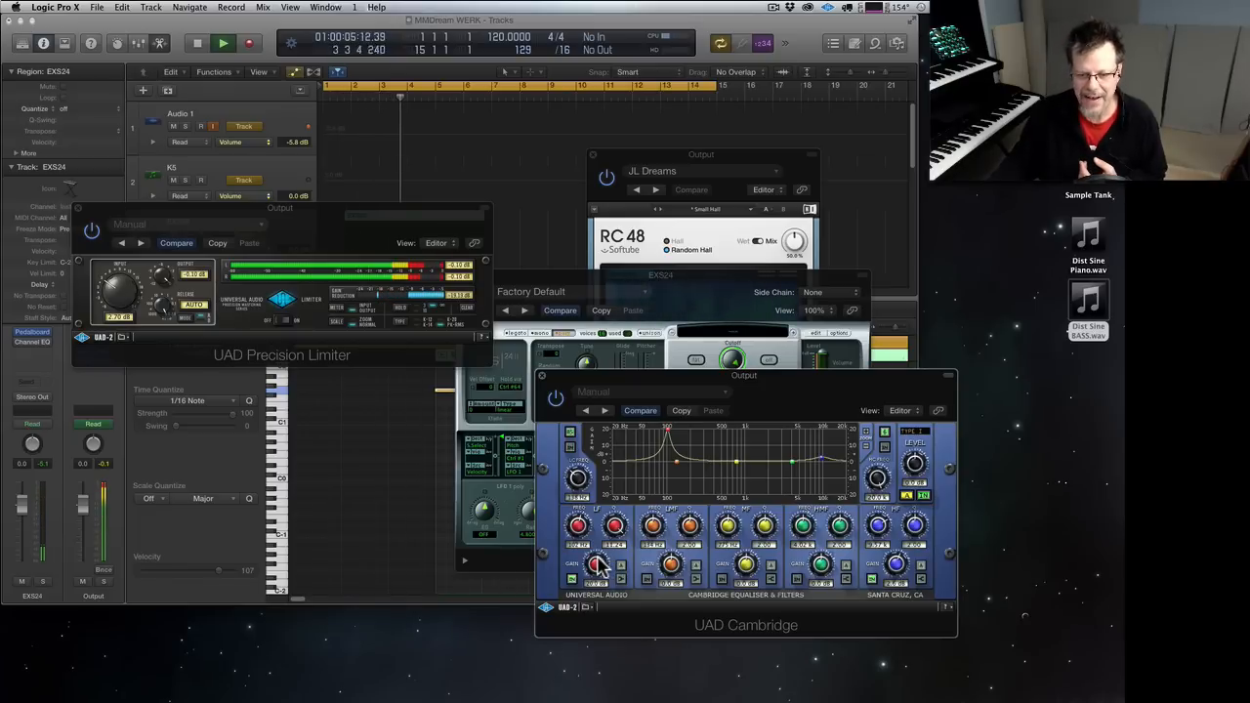
# - Reduce the Cambridge LF band's gain to a slight boost and audition the bass note from the start
pyautogui.moveTo(597, 557); pyautogui.dragTo(590, 599)
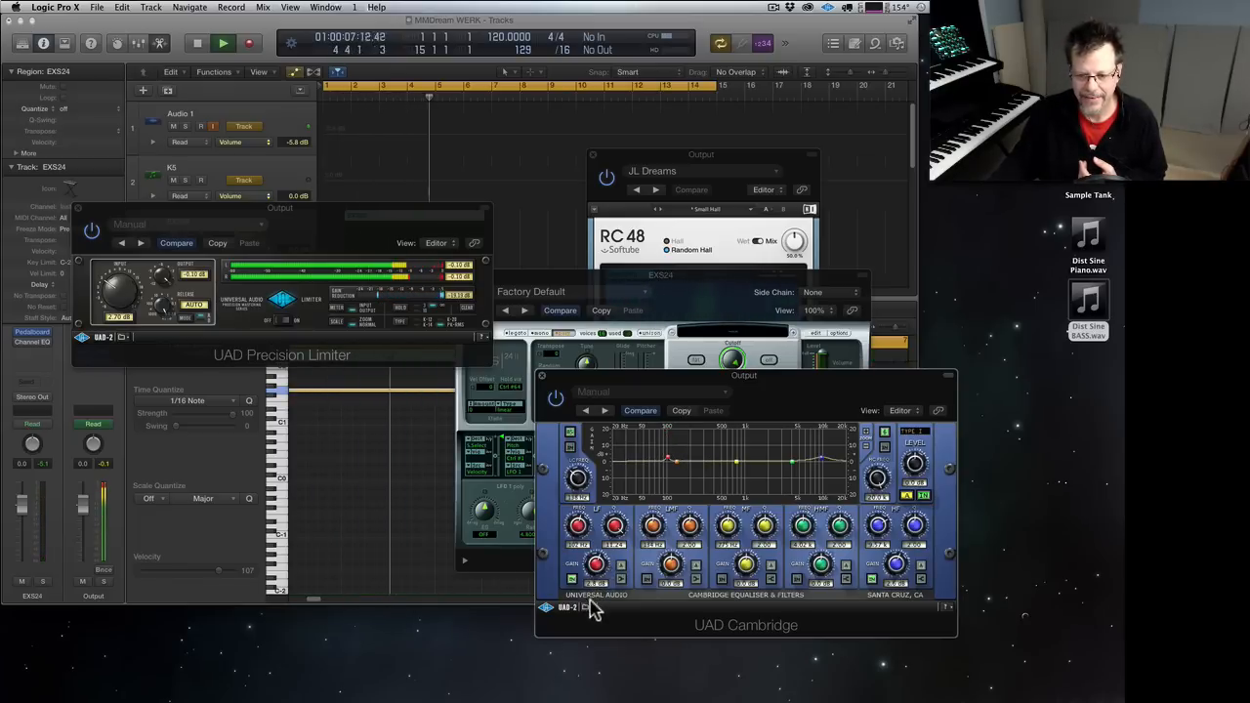
pyautogui.press('0')
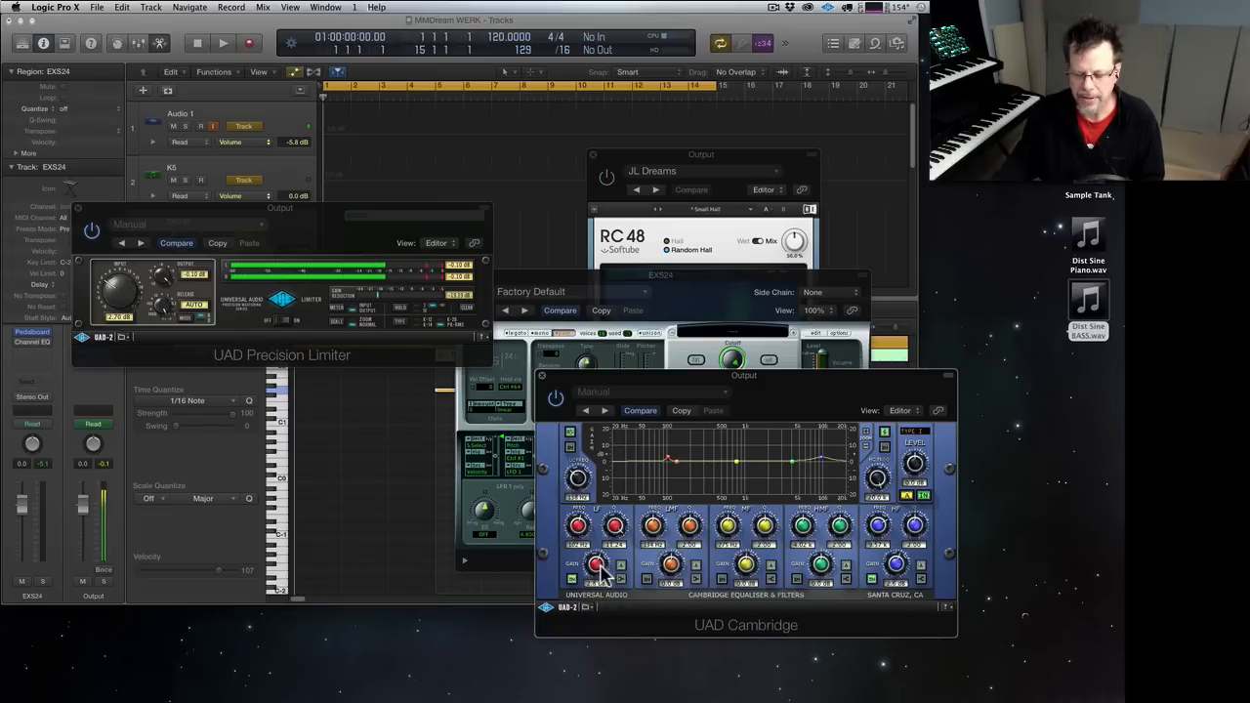
pyautogui.press('space')
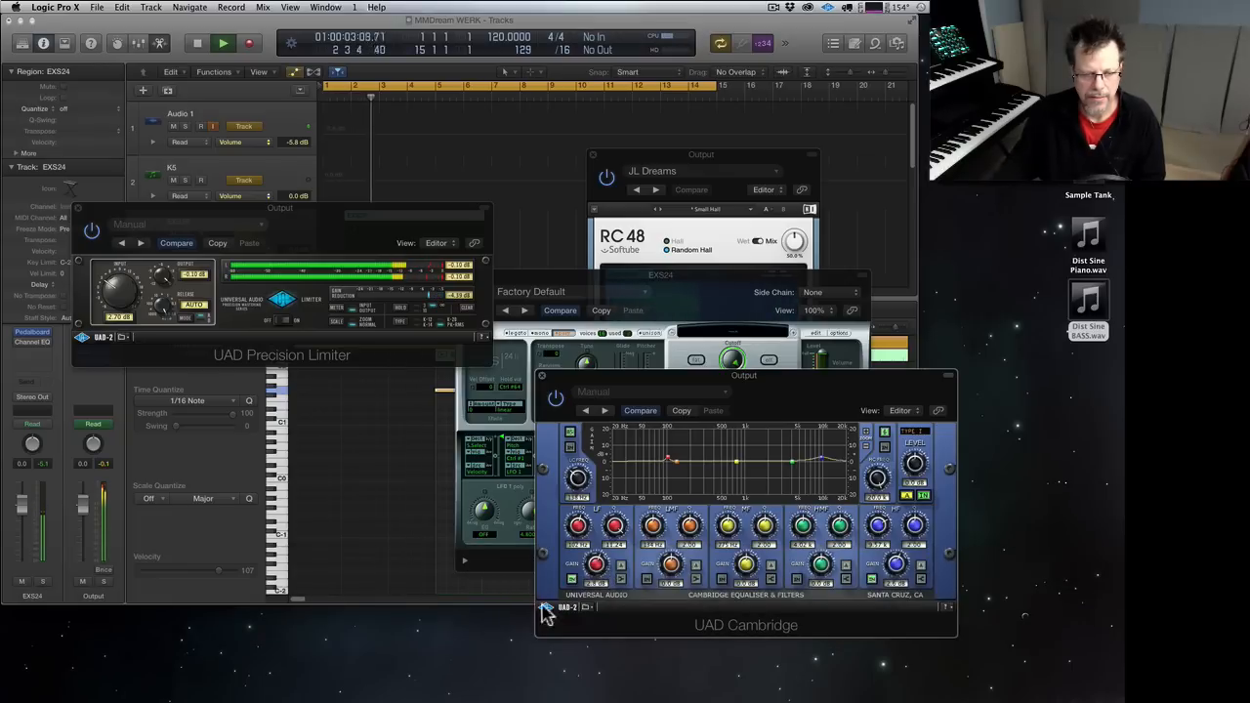
# - Lower the EXS24 channel volume to -4.0 dB while replaying the bass note
pyautogui.moveTo(23, 504); pyautogui.dragTo(22, 509)
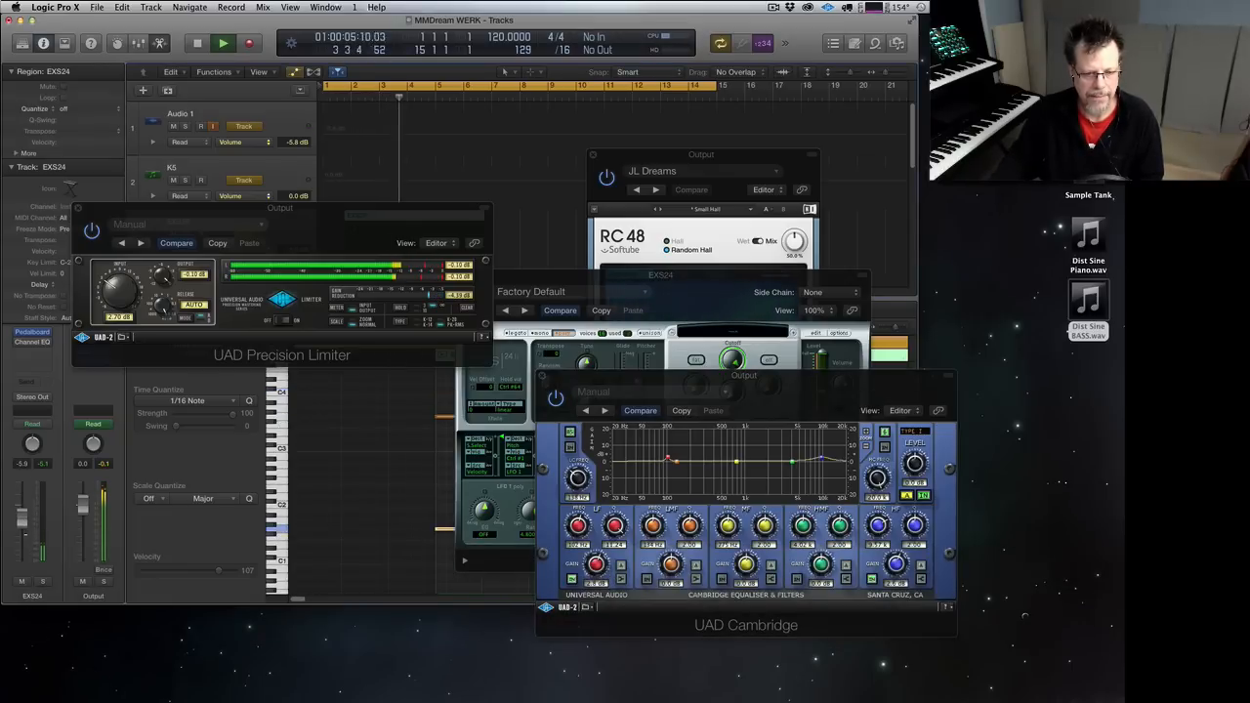
pyautogui.press('Return')
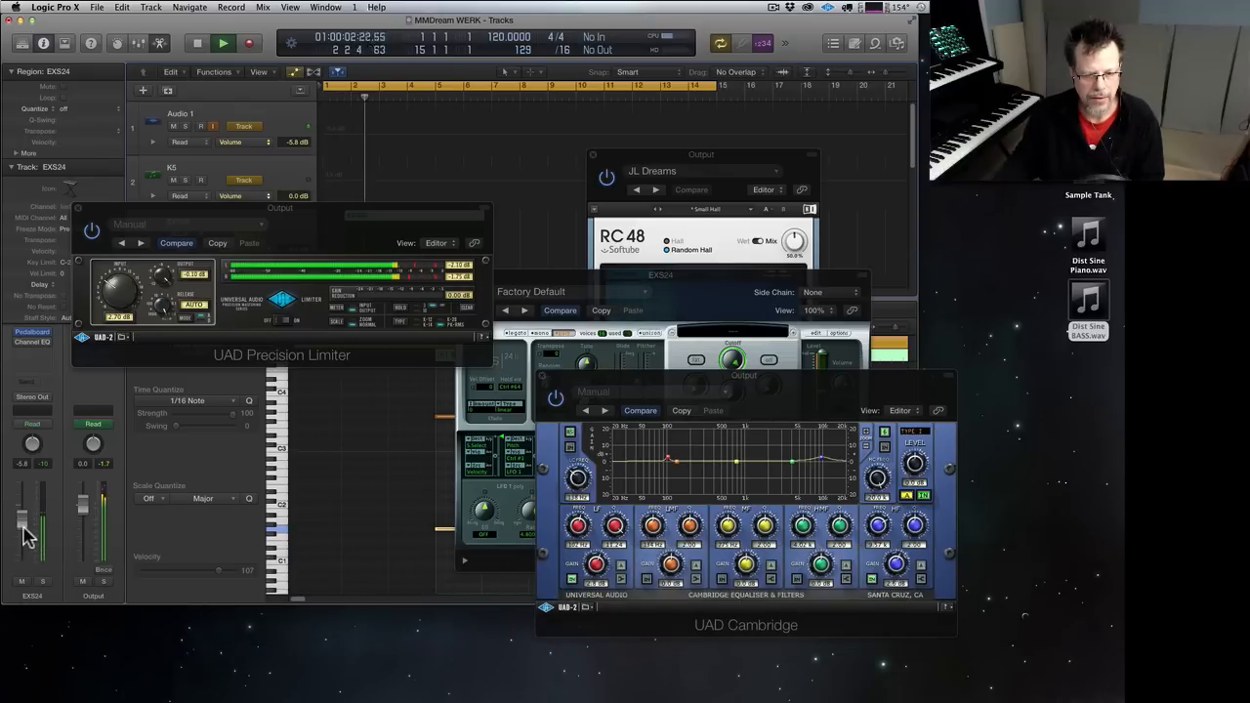
pyautogui.press('Return')
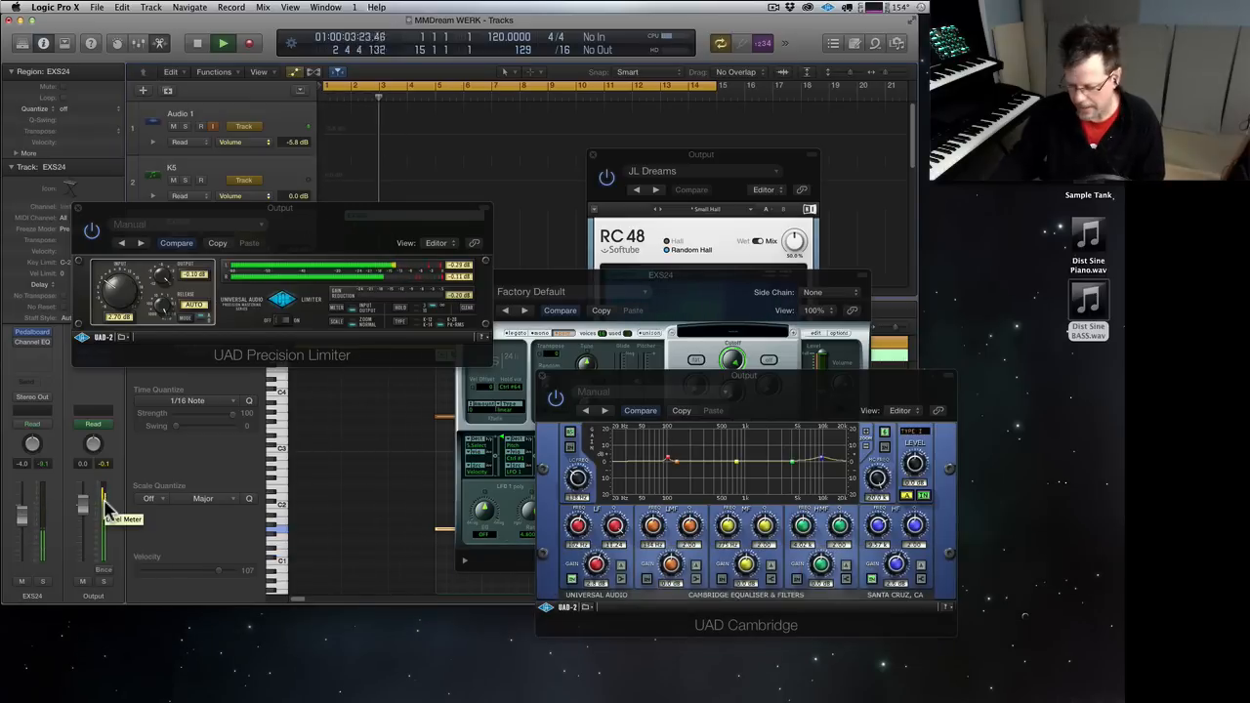
pyautogui.press('0')
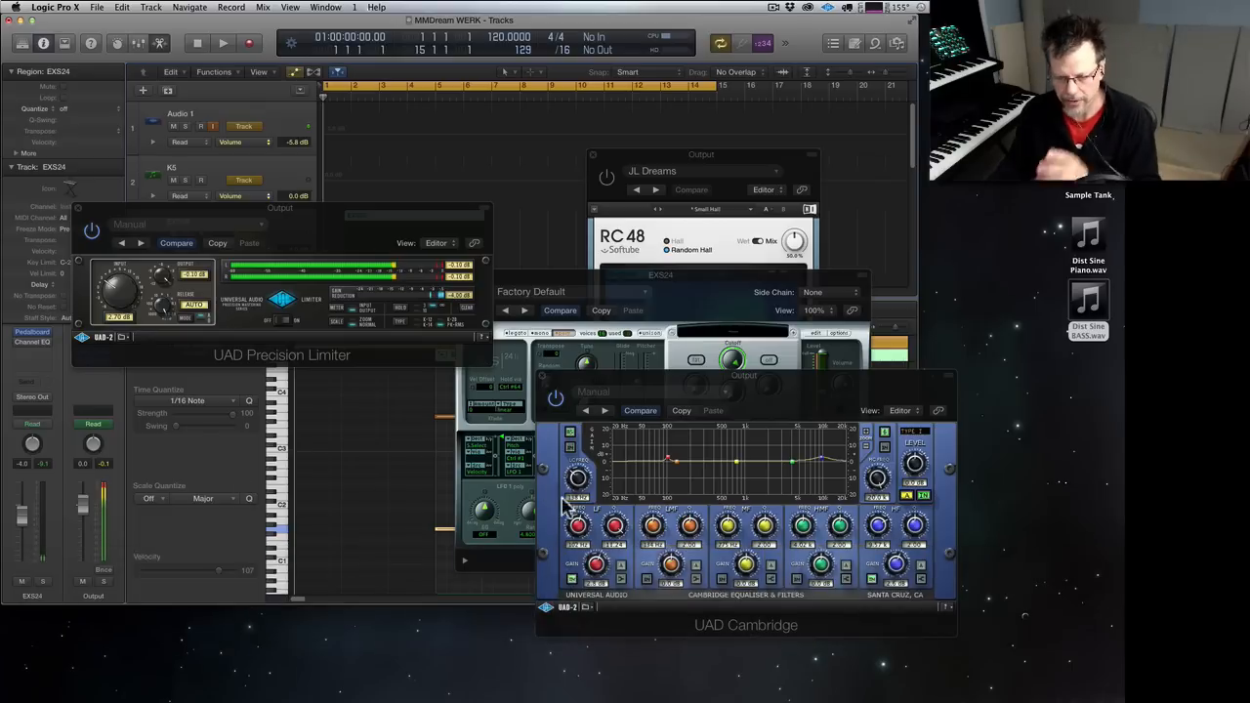
# - Turn off Audio 1 input monitoring and bounce the Output as "Dist Sine BASS", replacing the existing Wave file
pyautogui.click(77, 208)
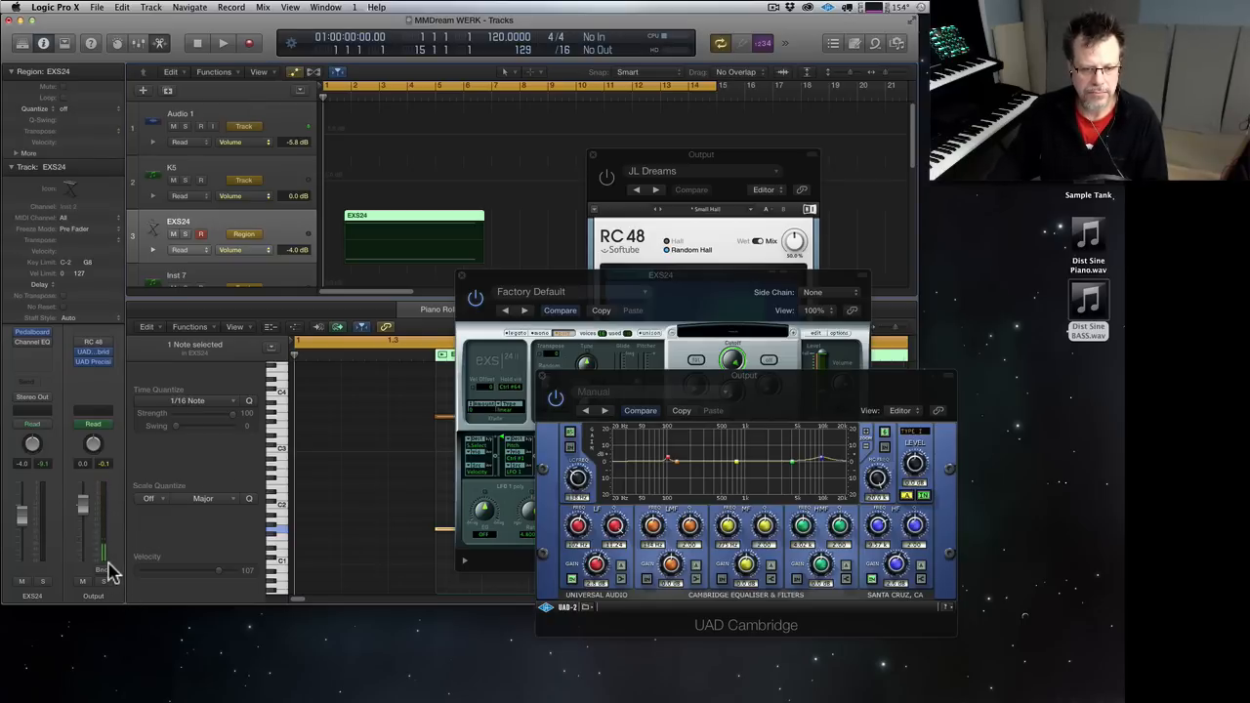
pyautogui.click(105, 569)
pyautogui.click(739, 358)
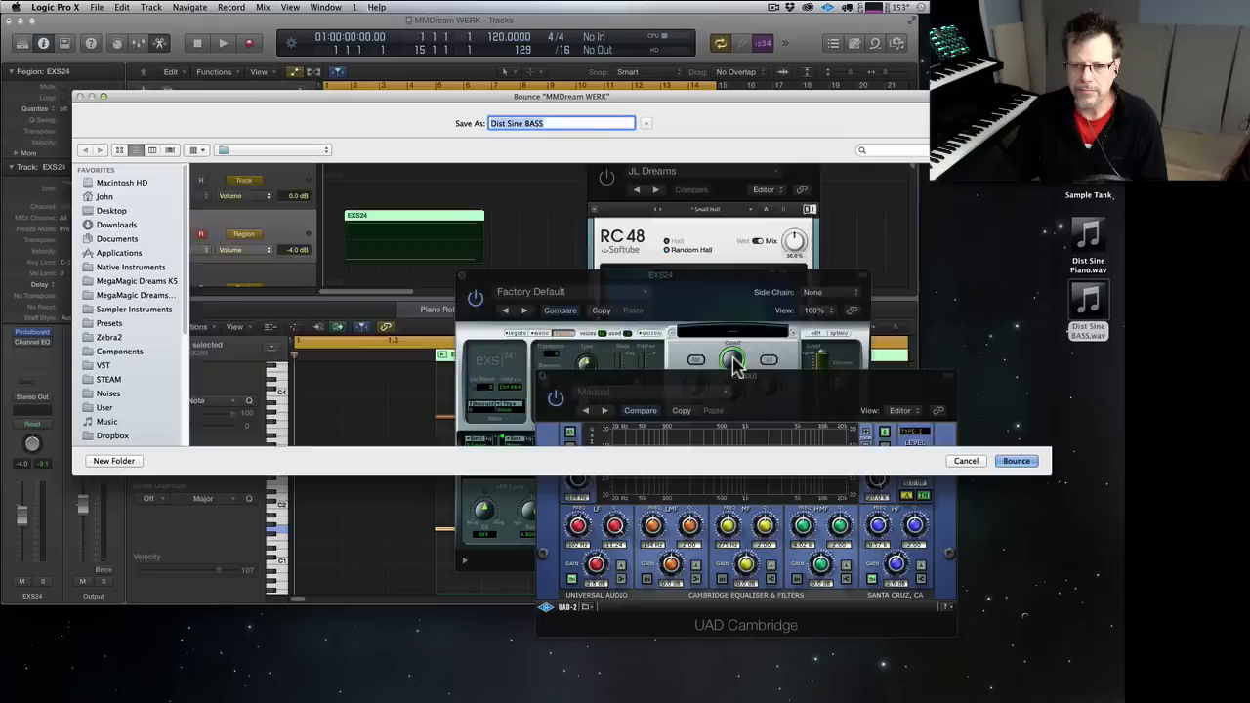
pyautogui.press('Return')
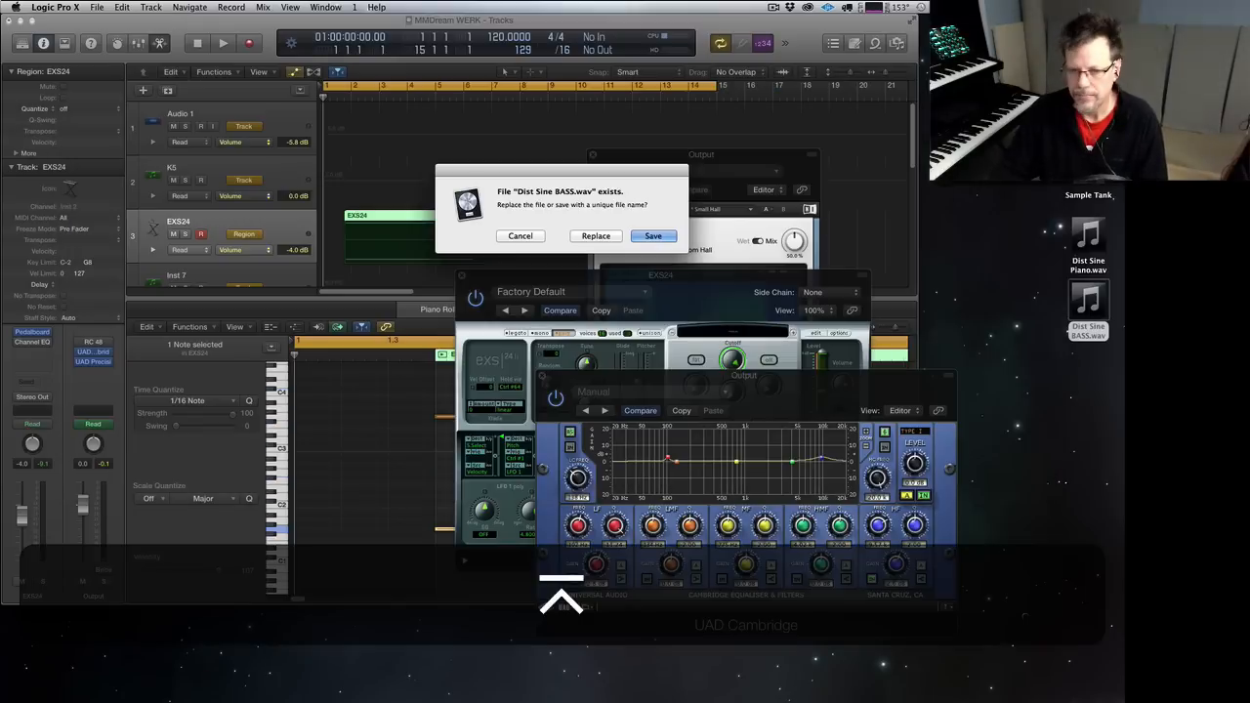
pyautogui.click(605, 235)
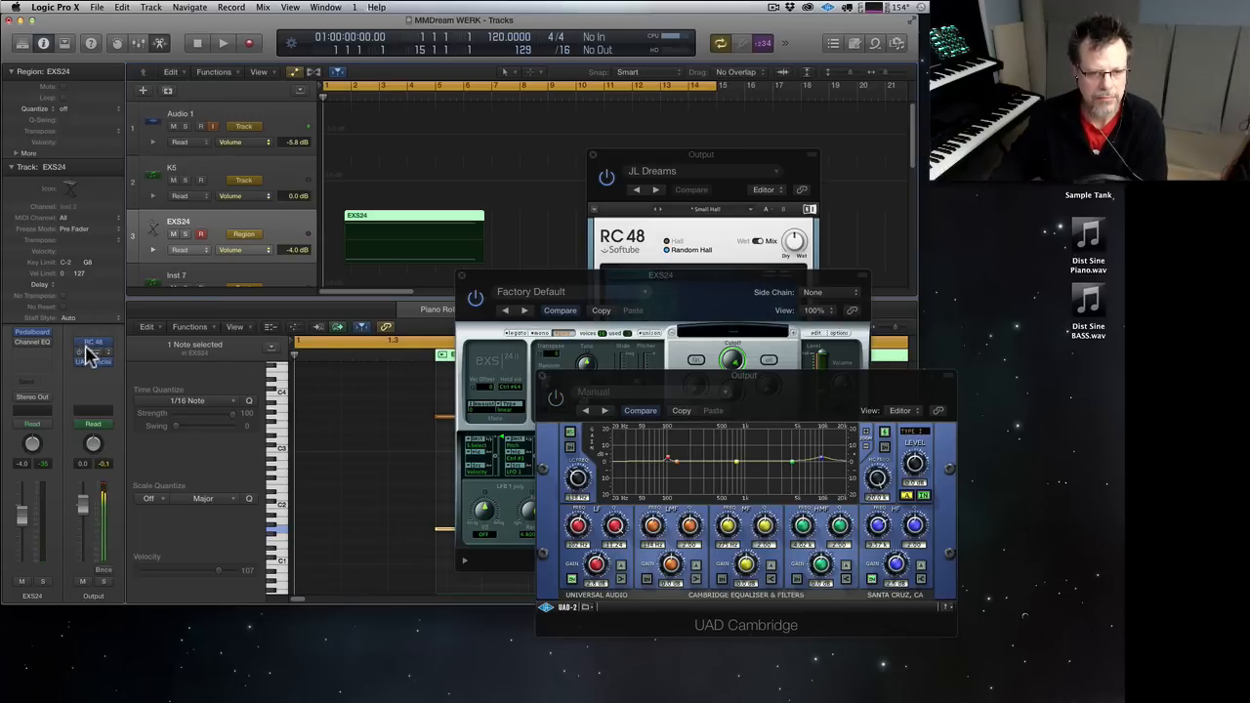
# - Bypass the Output channel's effects, switch to the Finder desktop, and preview Dist Sine BASS.wav by ear
pyautogui.click(79, 342)
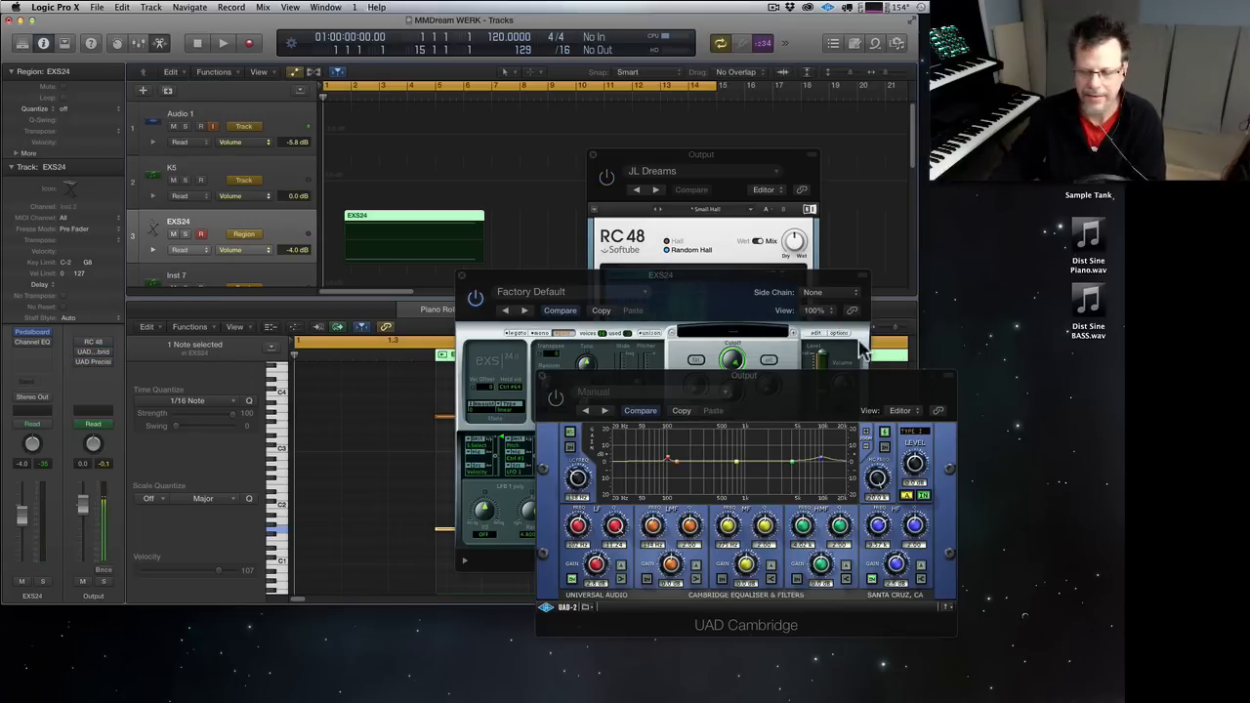
pyautogui.keyDown('alt'); pyautogui.click(969, 304); pyautogui.keyUp('alt')
pyautogui.click(1093, 322)
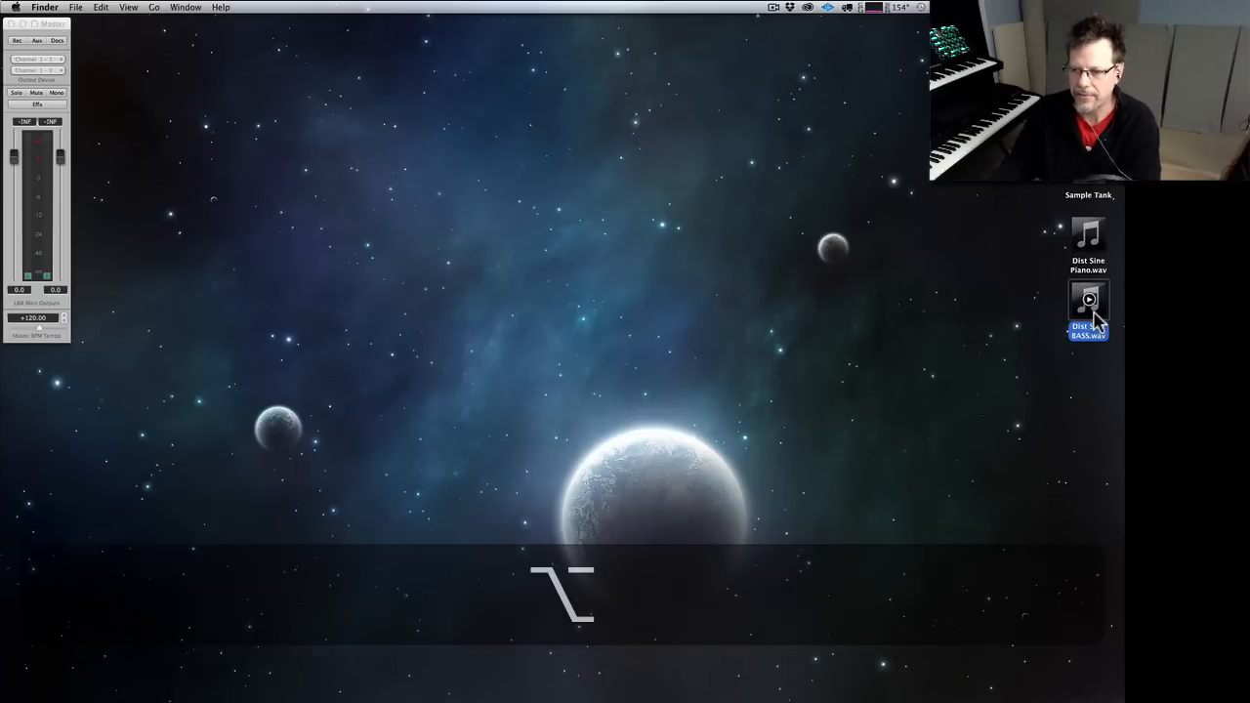
pyautogui.press('space')
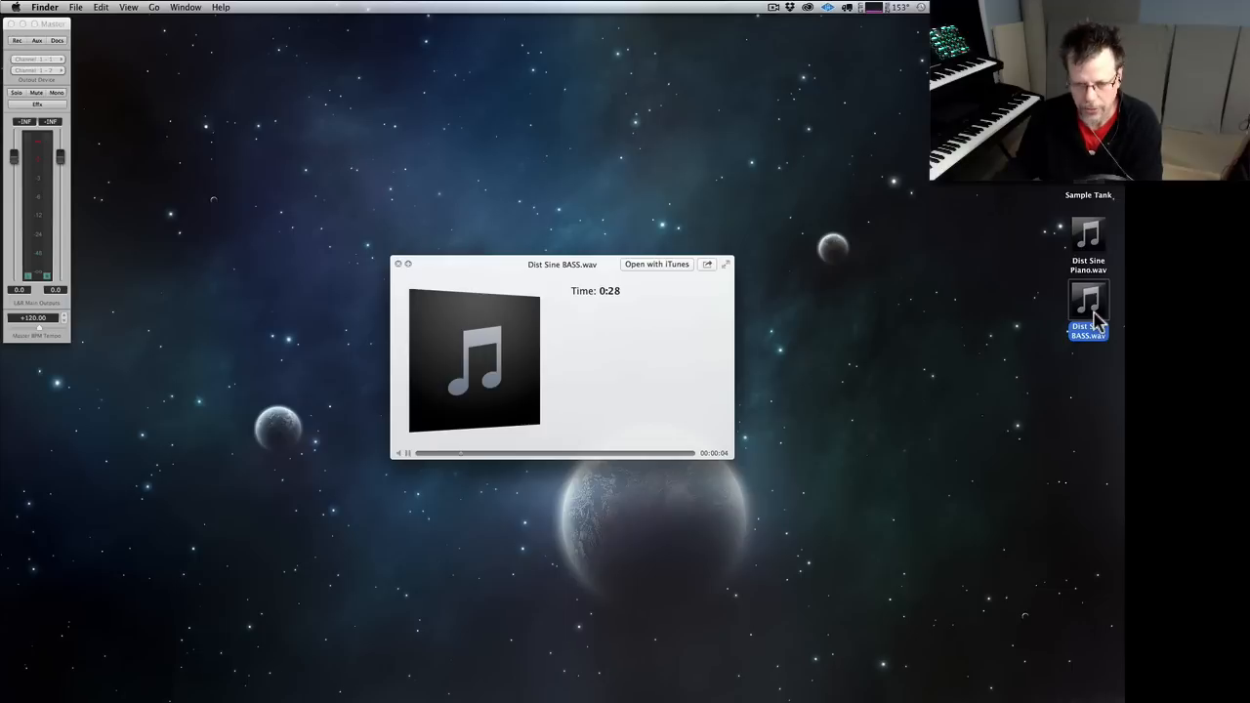
pyautogui.press('space')
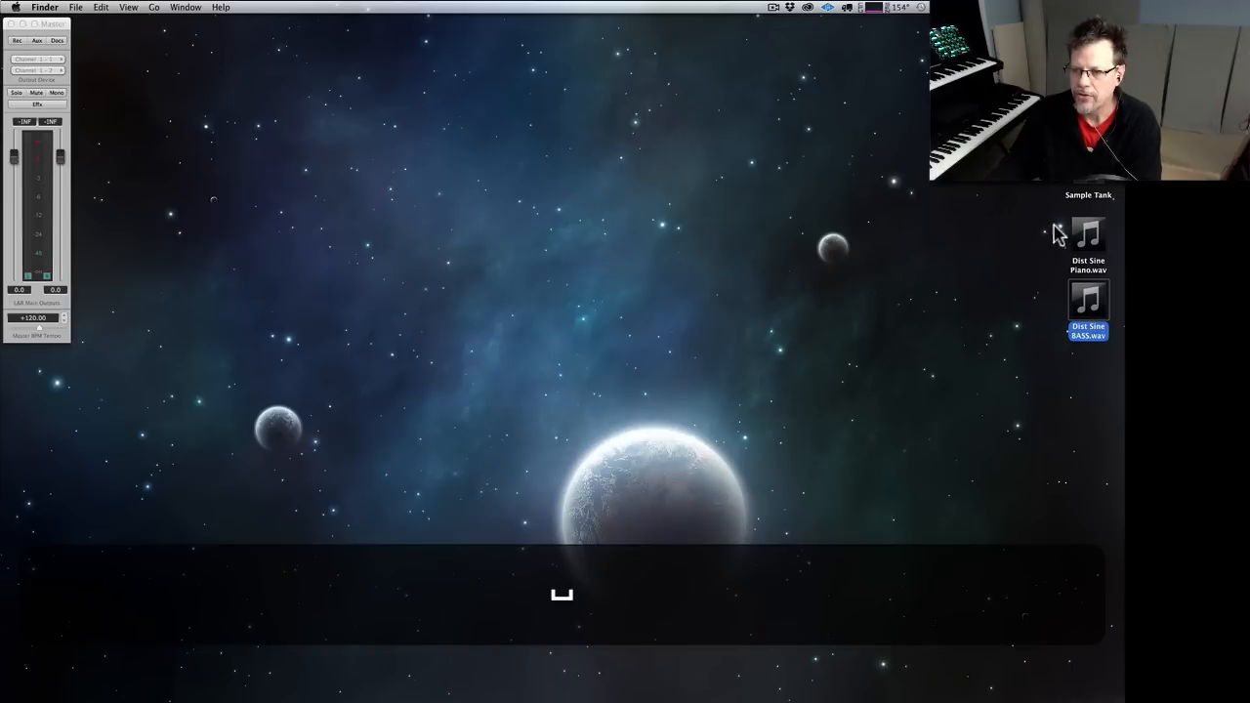
# - Open Dist Sine Piano.wav and Dist Sine BASS.wav in DSP-Quattro and play the bass sample
pyautogui.moveTo(1054, 231); pyautogui.dragTo(535, 668)
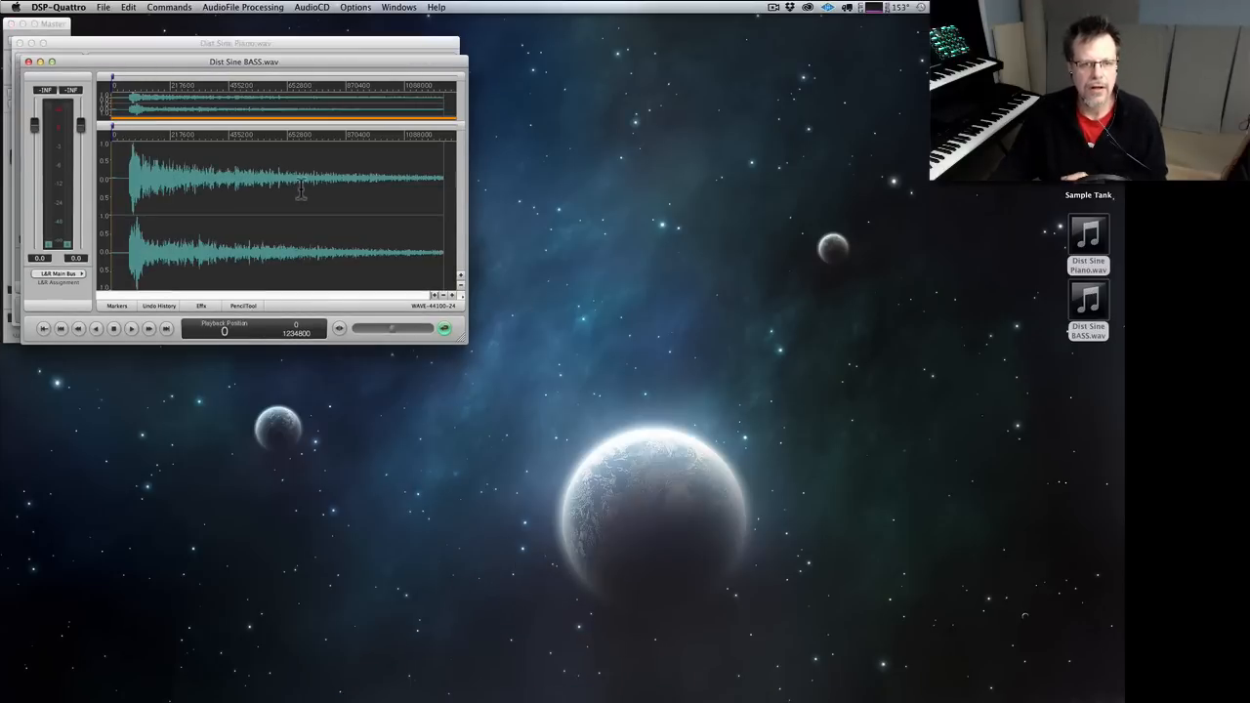
pyautogui.press('space')
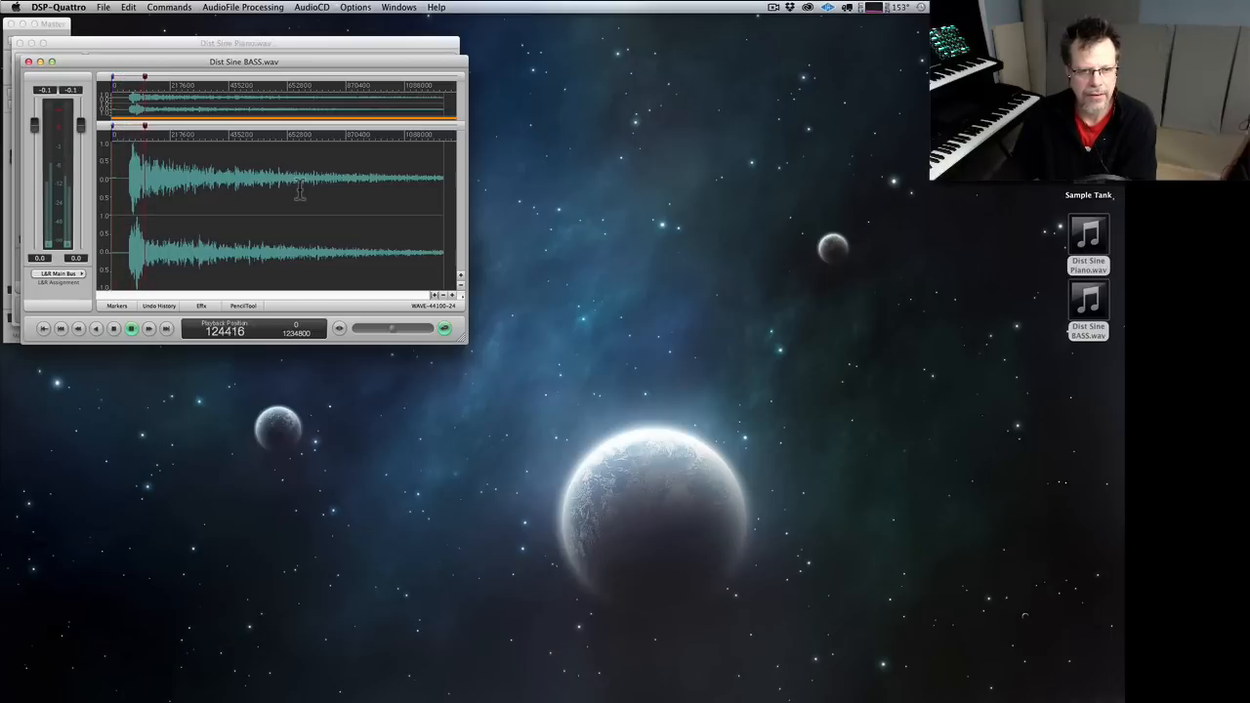
# - Normalize the bass sample, stop its playback and enlarge its editor window to nearly full screen
pyautogui.press('super')
pyautogui.press('super+g')
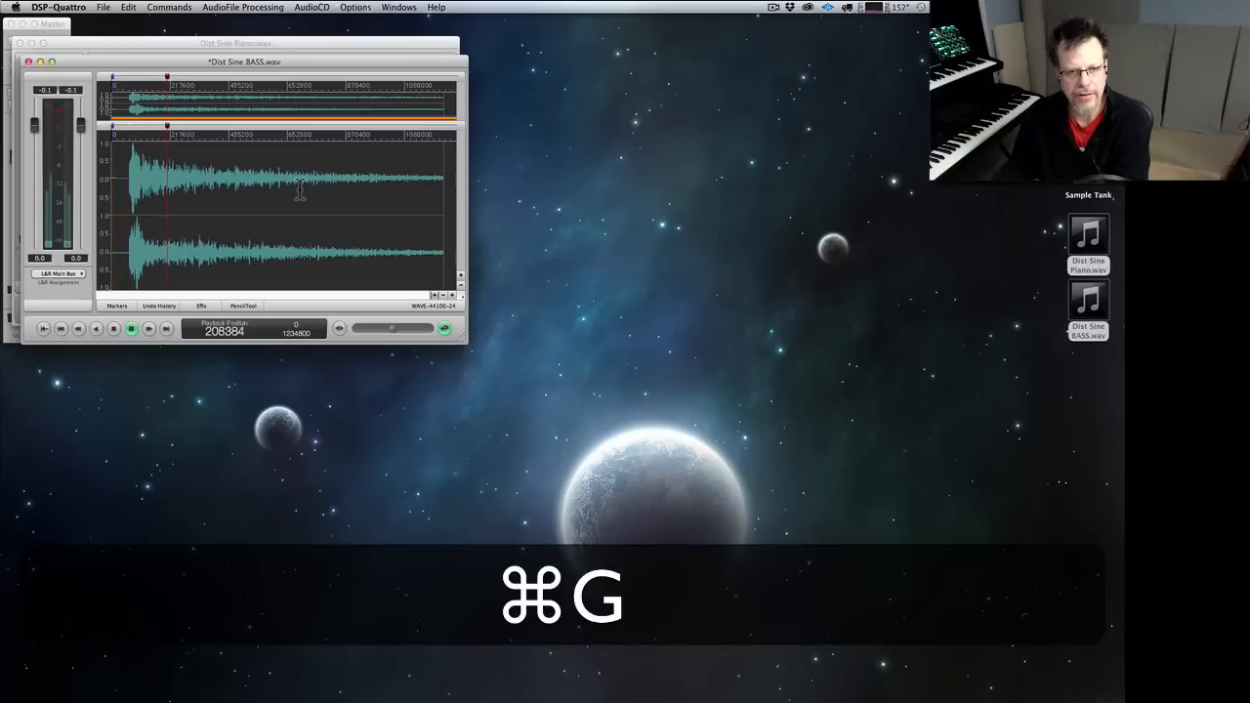
pyautogui.press('super+space')
pyautogui.moveTo(464, 342); pyautogui.dragTo(1093, 696)
# - Select the silence before the bass note's attack, from 0 to about sample 65983, and cut it out
pyautogui.press('shift+super+equal')
pyautogui.press('shift+super+equal')
pyautogui.press('shift+super+equal')
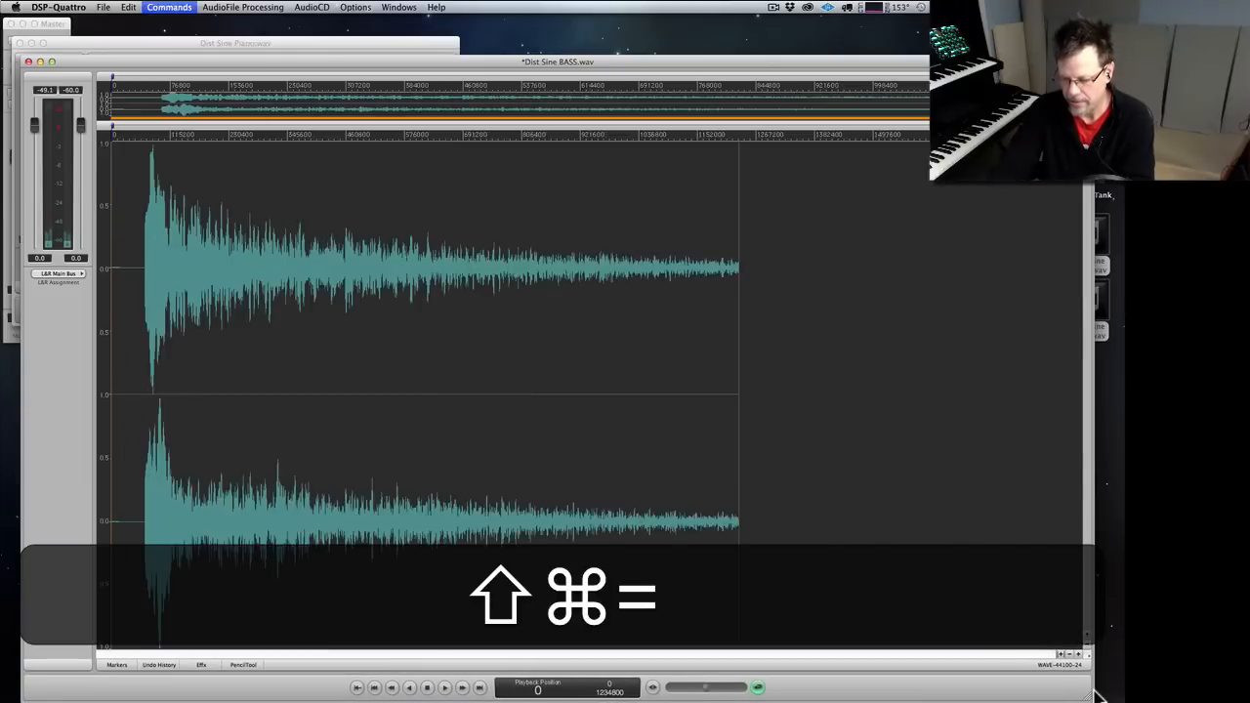
pyautogui.press('shift+super+equal')
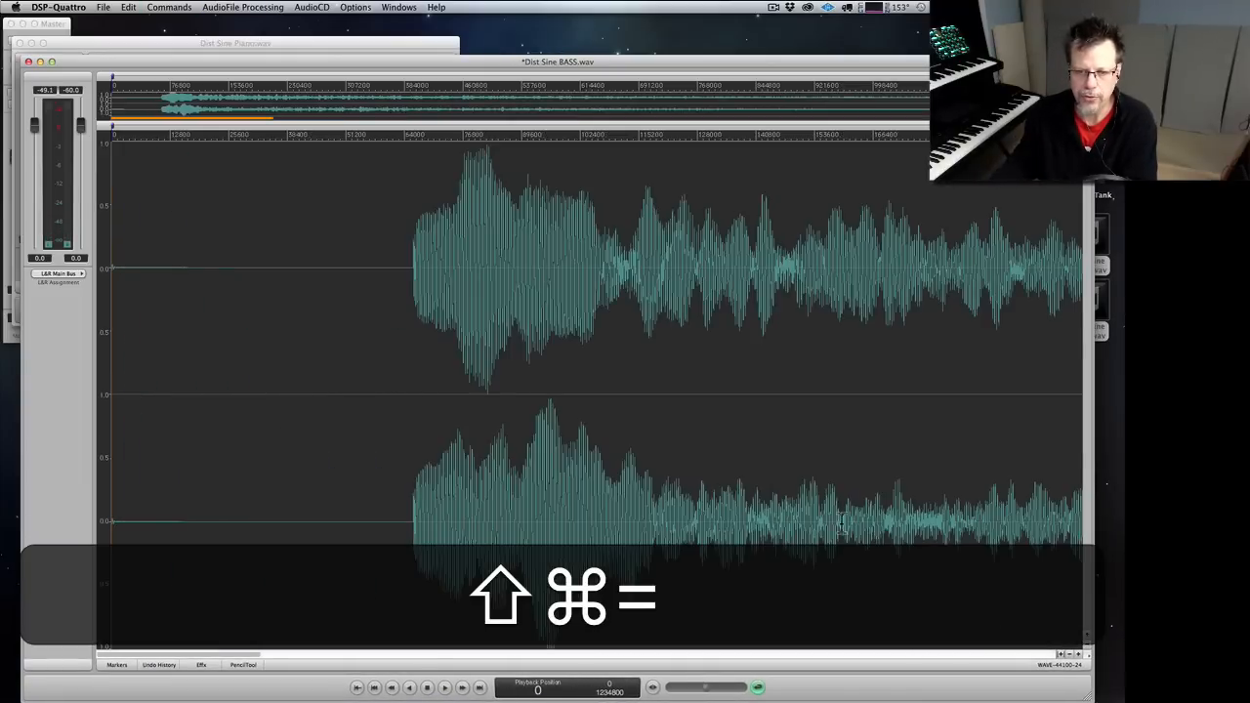
pyautogui.moveTo(410, 398); pyautogui.dragTo(2, 375)
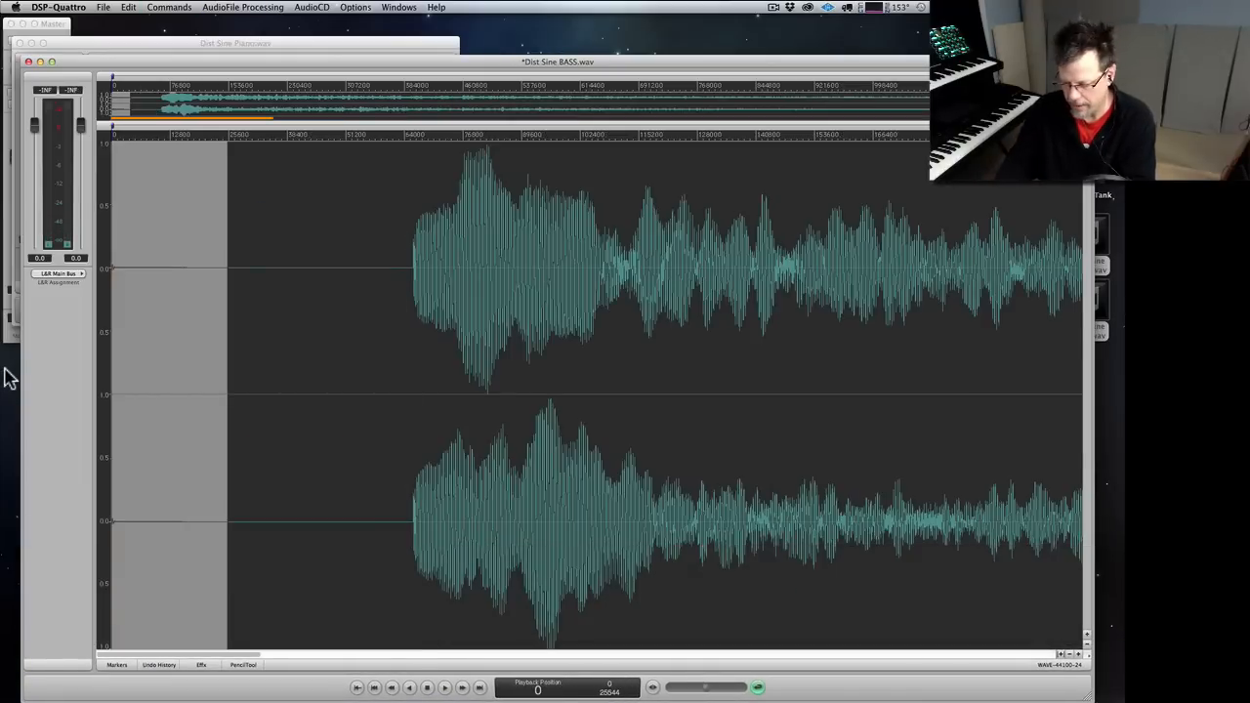
pyautogui.press('shift+super+equal')
pyautogui.press('shift+super+equal')
pyautogui.press('shift+super+equal')
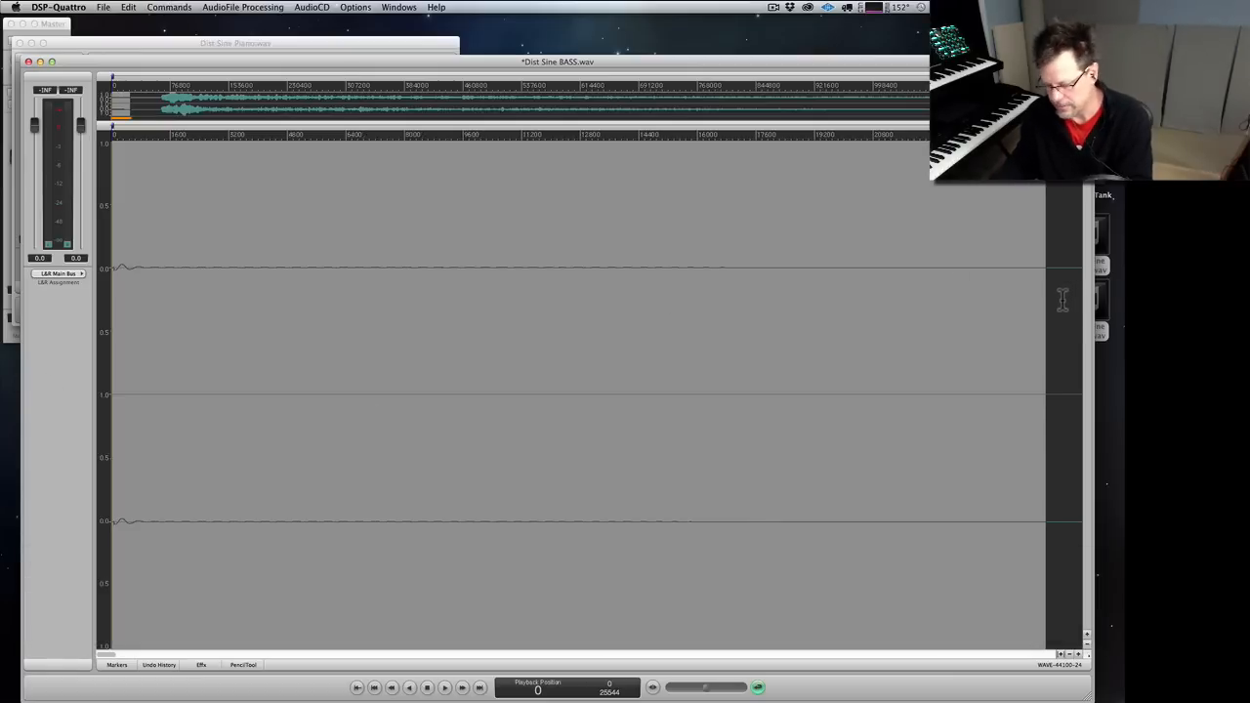
pyautogui.moveTo(1062, 300); pyautogui.dragTo(688, 325)
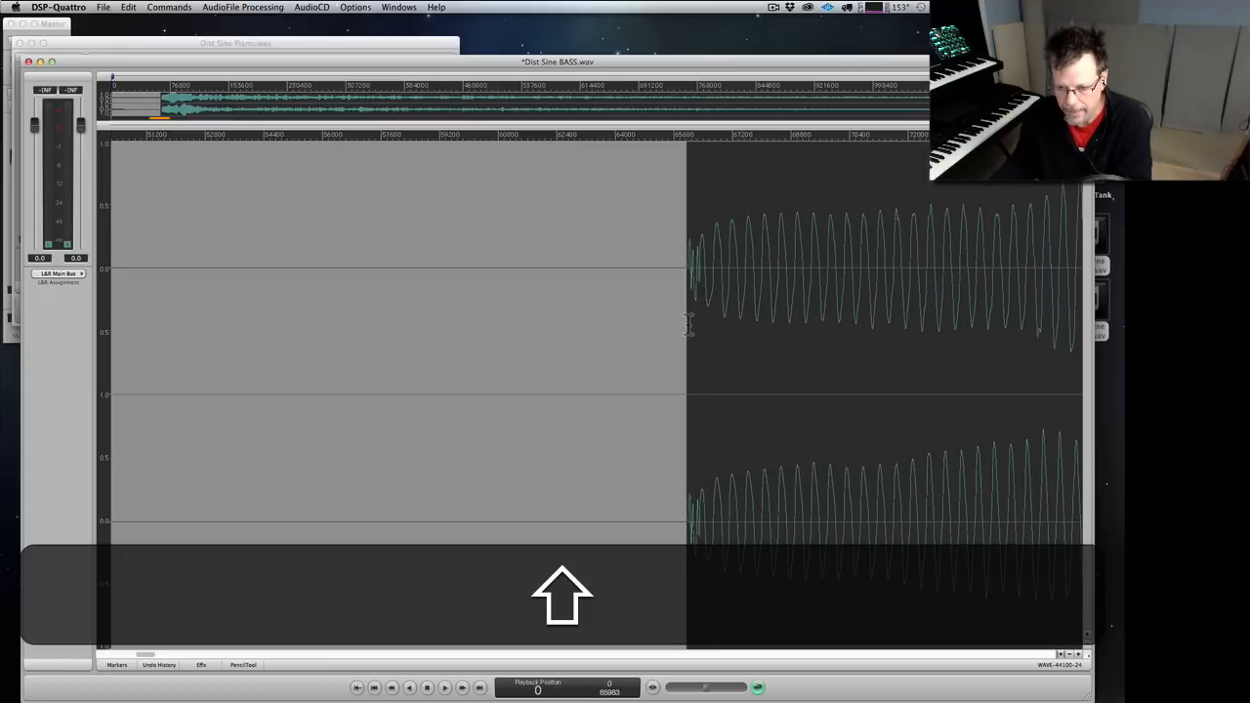
pyautogui.press('super+x')
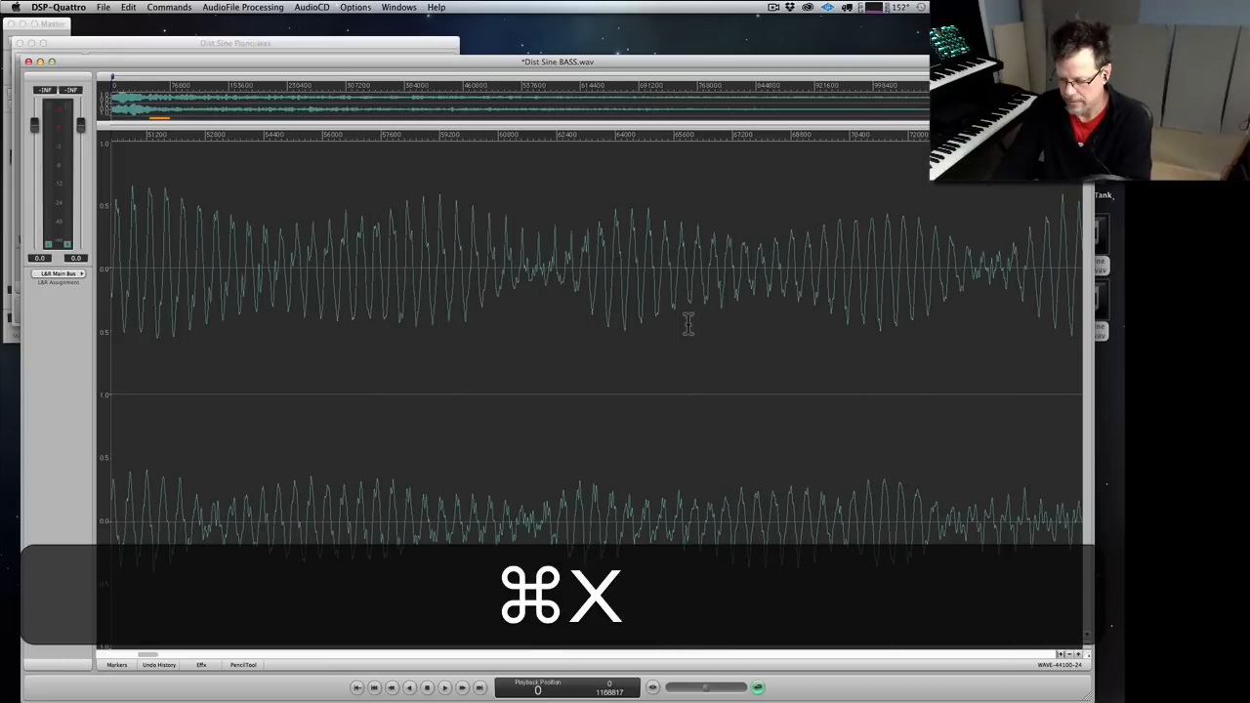
# - Play the trimmed bass sample and fade out its tail from about sample 626233 to the end
pyautogui.press('super+minus')
pyautogui.press('super+space')
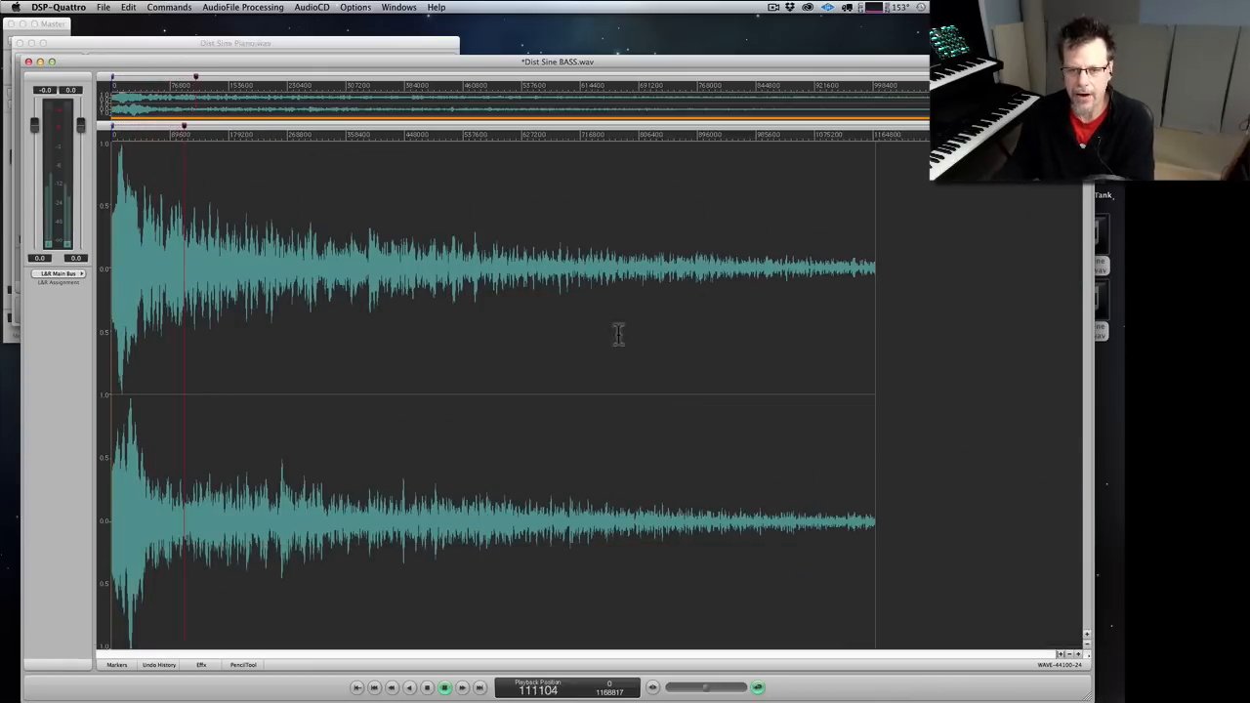
pyautogui.moveTo(680, 356); pyautogui.dragTo(1035, 391)
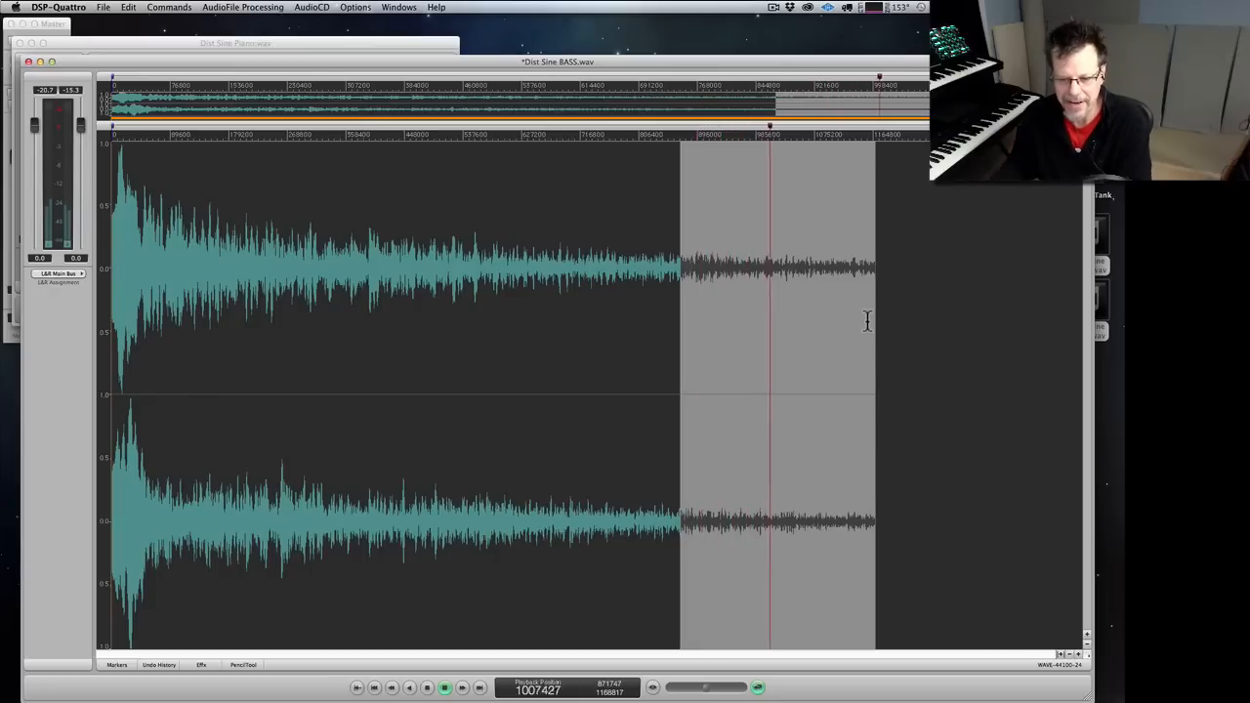
pyautogui.press('space')
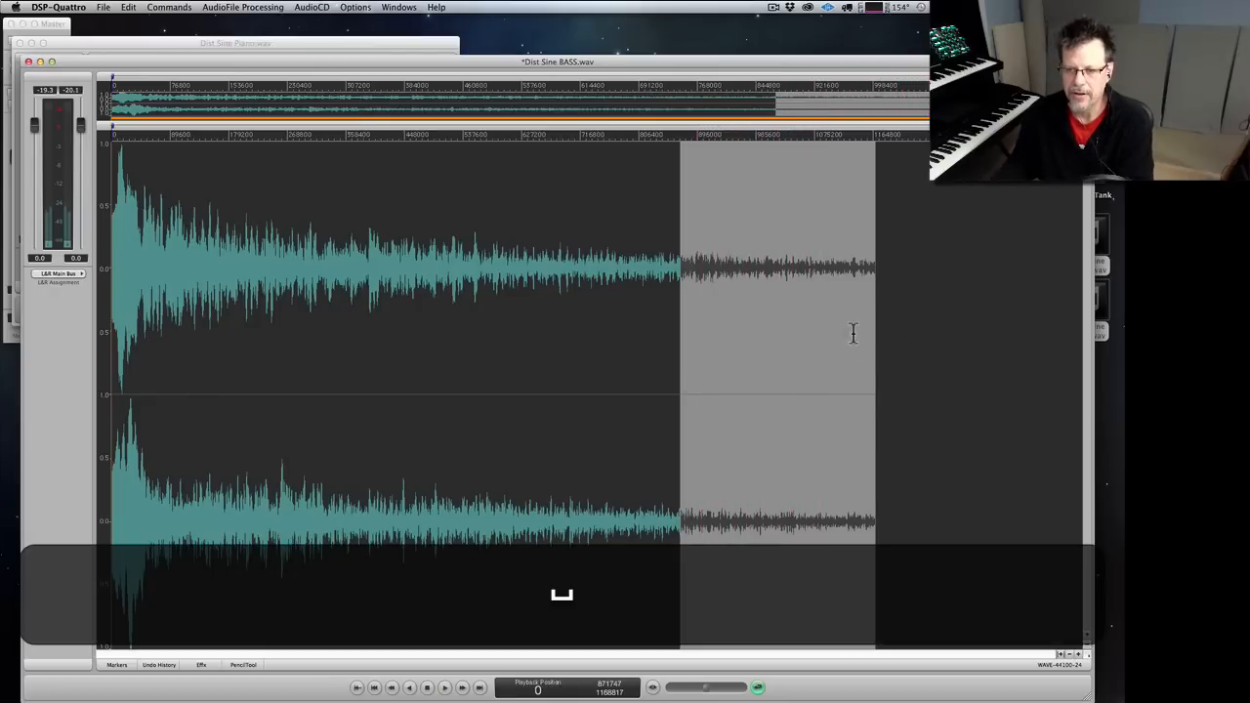
pyautogui.press('shift')
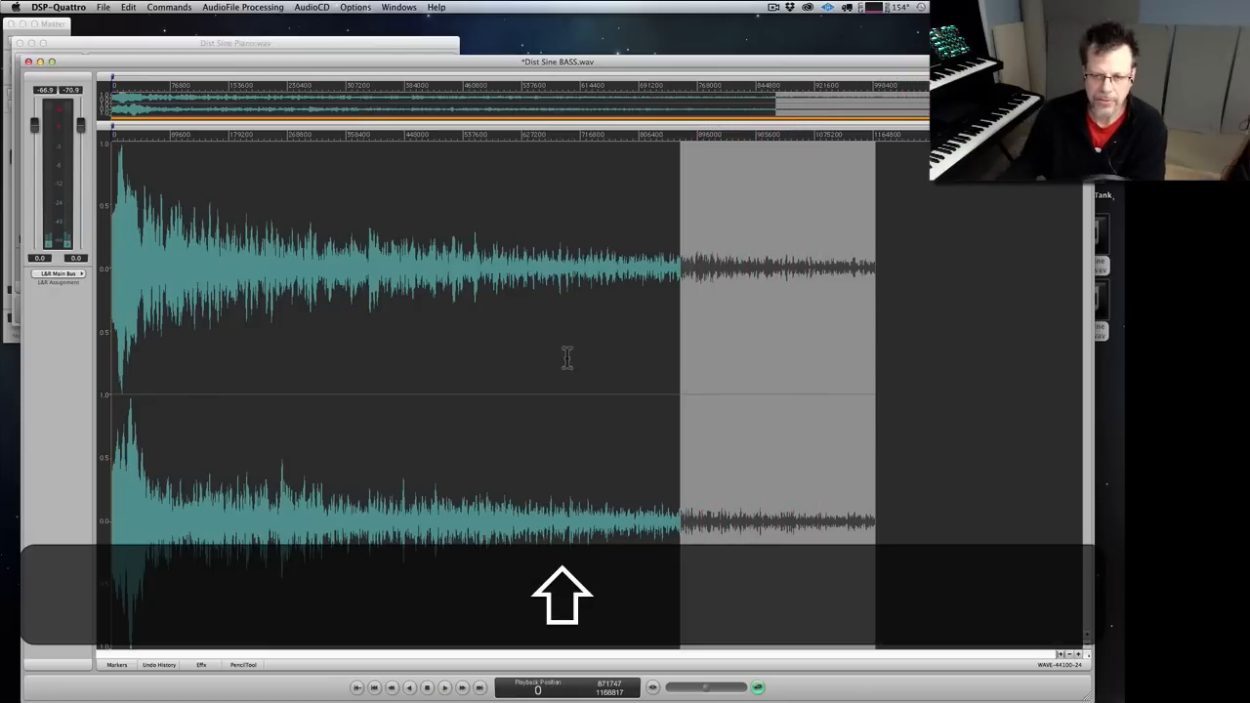
pyautogui.moveTo(556, 359); pyautogui.dragTo(520, 363)
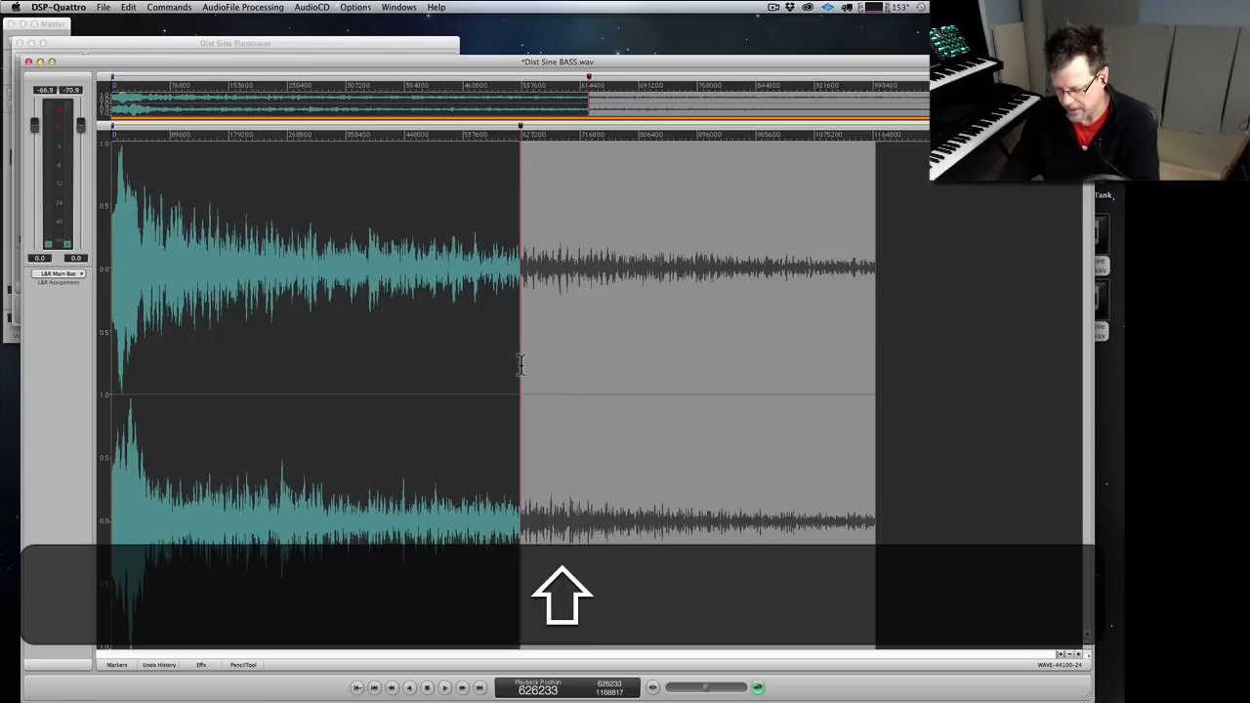
pyautogui.press('shift+super')
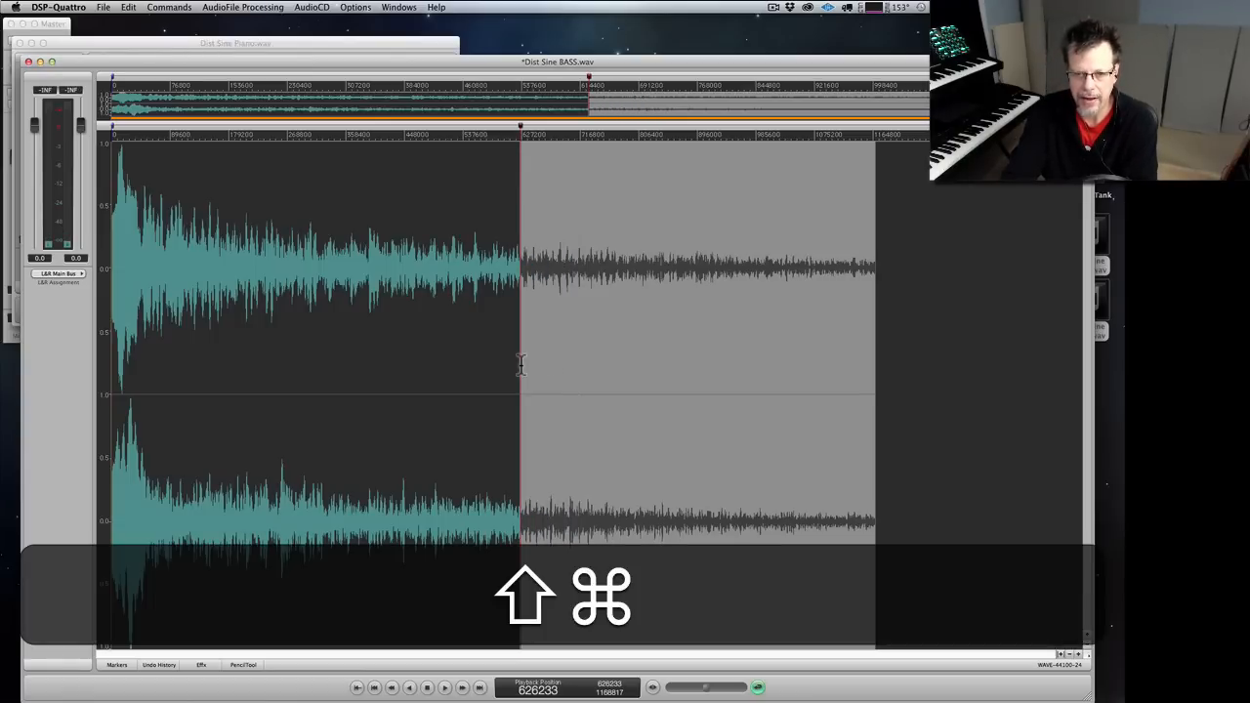
pyautogui.press('shift+super+f')
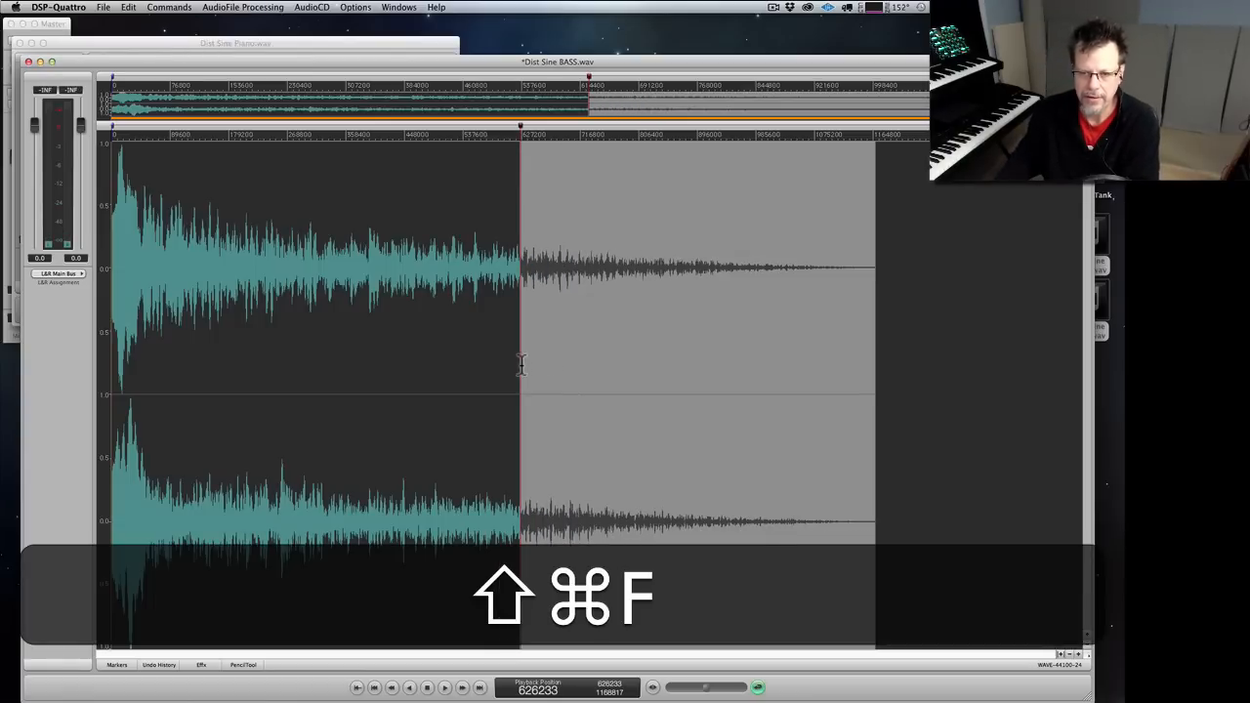
# - Apply a second fade-out to the bass from about sample 849240 to the end, and audition the faded tail
pyautogui.moveTo(697, 376); pyautogui.dragTo(663, 375)
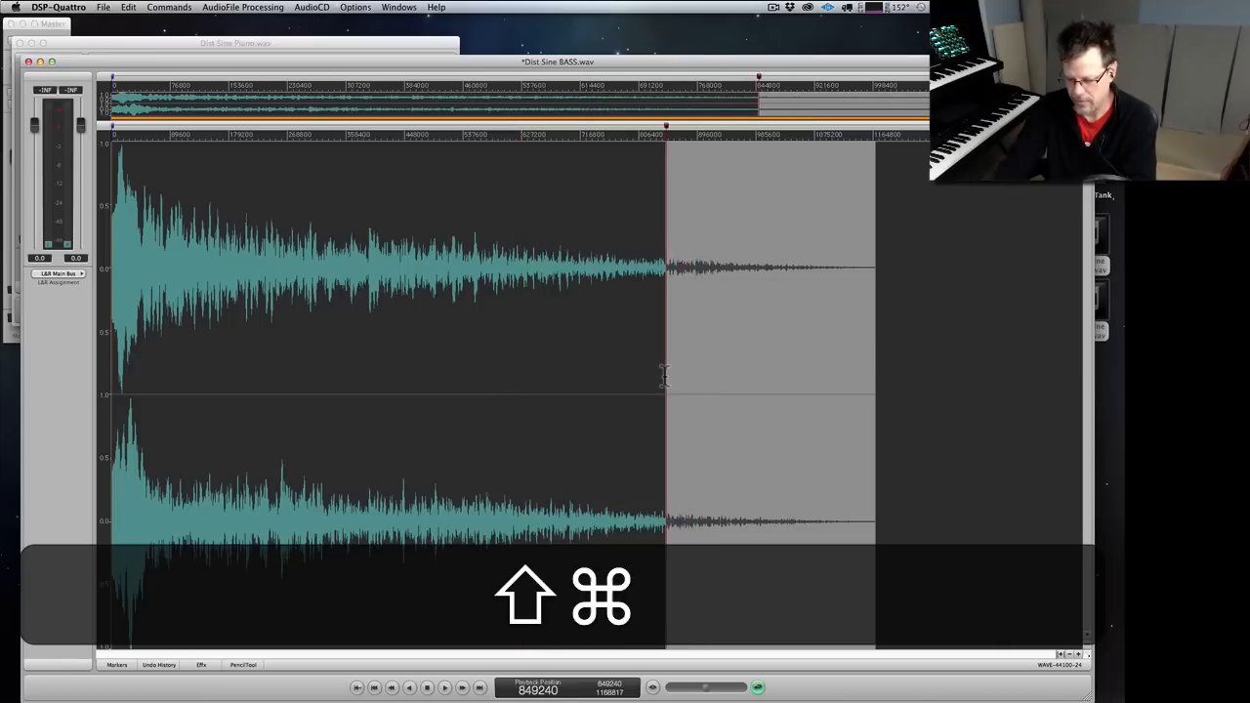
pyautogui.press('shift+super+f')
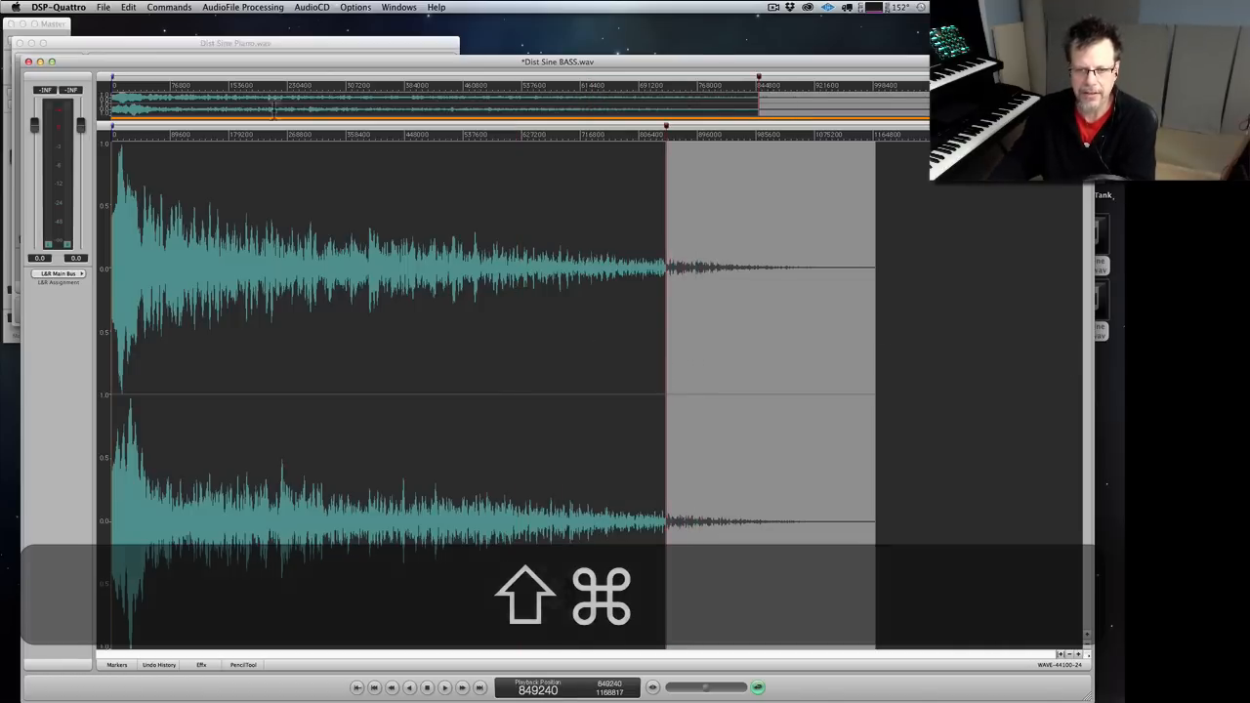
pyautogui.click(438, 317)
pyautogui.moveTo(615, 346); pyautogui.dragTo(967, 374)
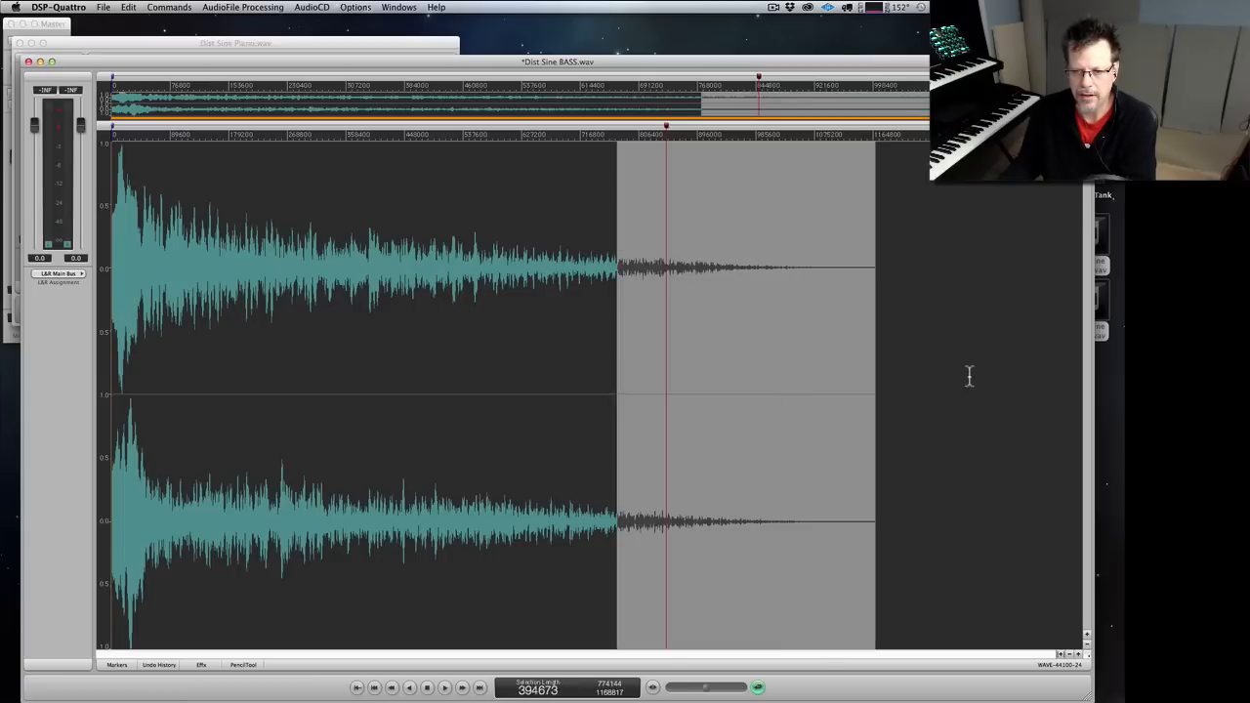
pyautogui.press('space')
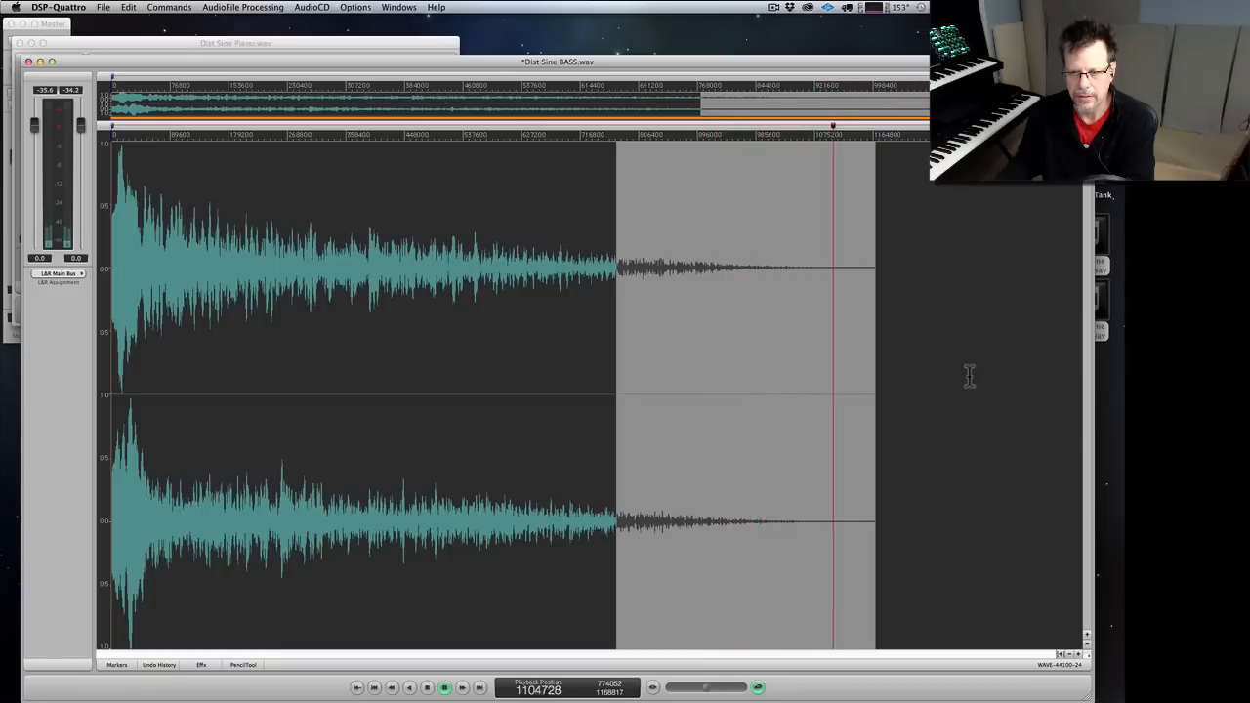
pyautogui.press('space')
# - Cut the silent end of the bass sample from about sample 1126240 onward and replay it from the start
pyautogui.moveTo(859, 365)
pyautogui.mouseDown()
pyautogui.moveTo(925, 371)
pyautogui.moveTo(848, 375)
pyautogui.mouseUp()
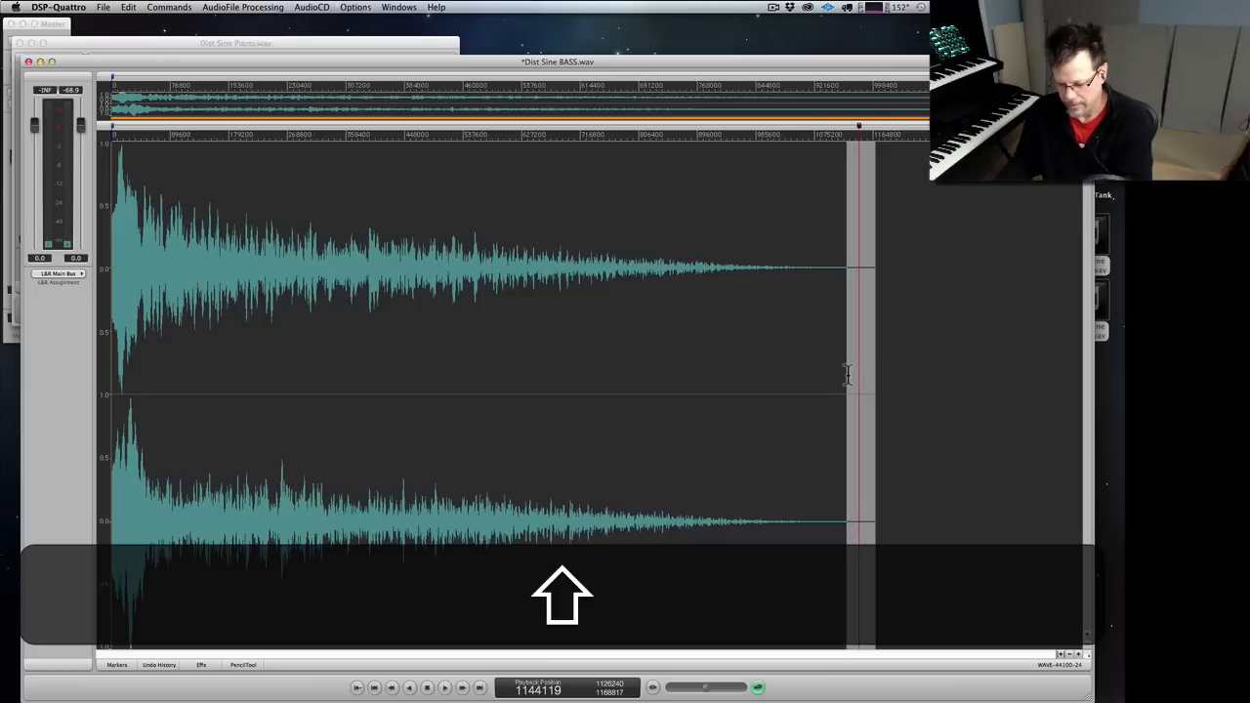
pyautogui.press('shift+super+x')
pyautogui.press('space')
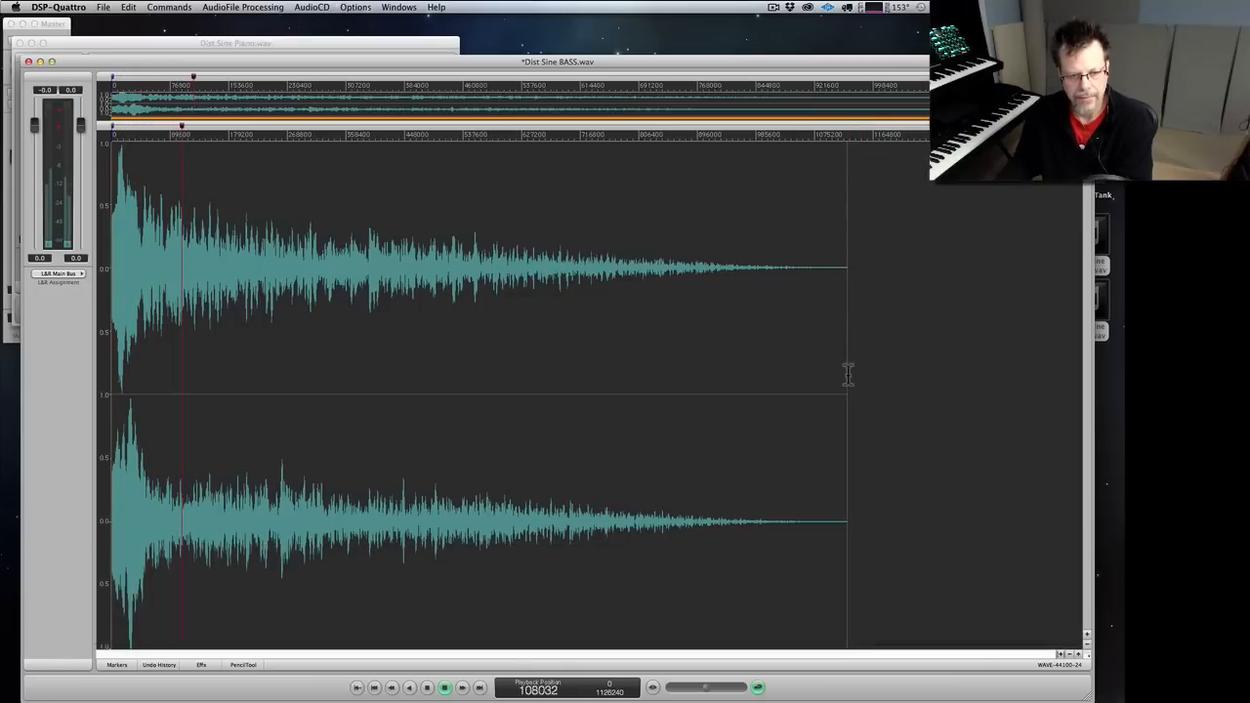
# - Stop playback, then save and close Dist Sine BASS.wav
pyautogui.press('space')
pyautogui.press('super+s')
pyautogui.press('super+w')
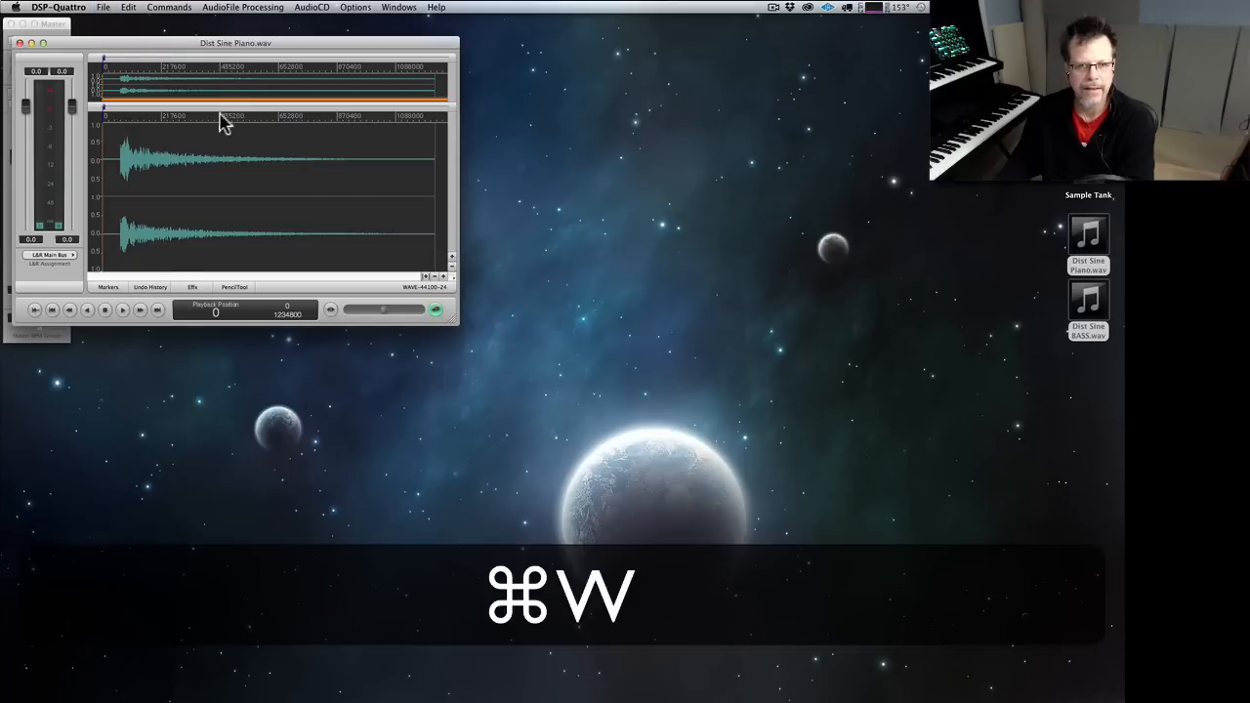
# - Maximize the Dist Sine Piano.wav window and cut the leading silence of about 65856 samples before the attack
pyautogui.click(42, 44)
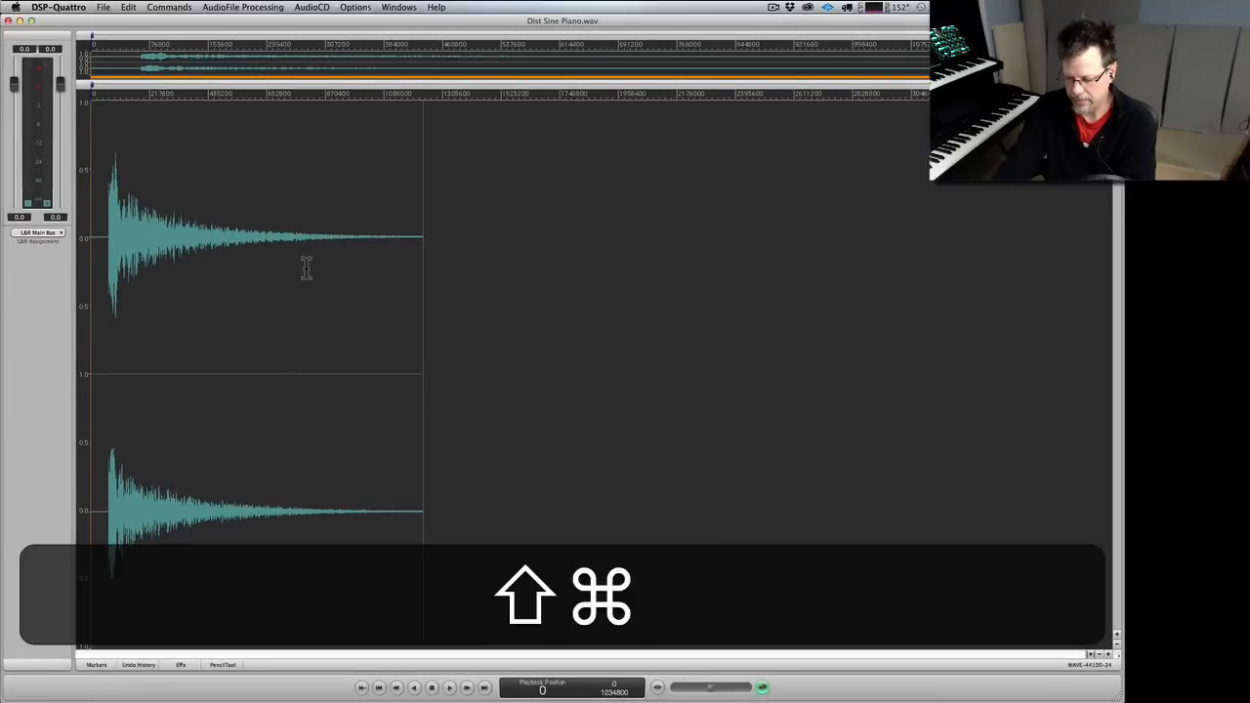
pyautogui.press('shift+super+equal')
pyautogui.press('shift+super+equal')
pyautogui.press('shift+super+equal')
pyautogui.press('shift+super+equal')
pyautogui.press('shift+super+minus')
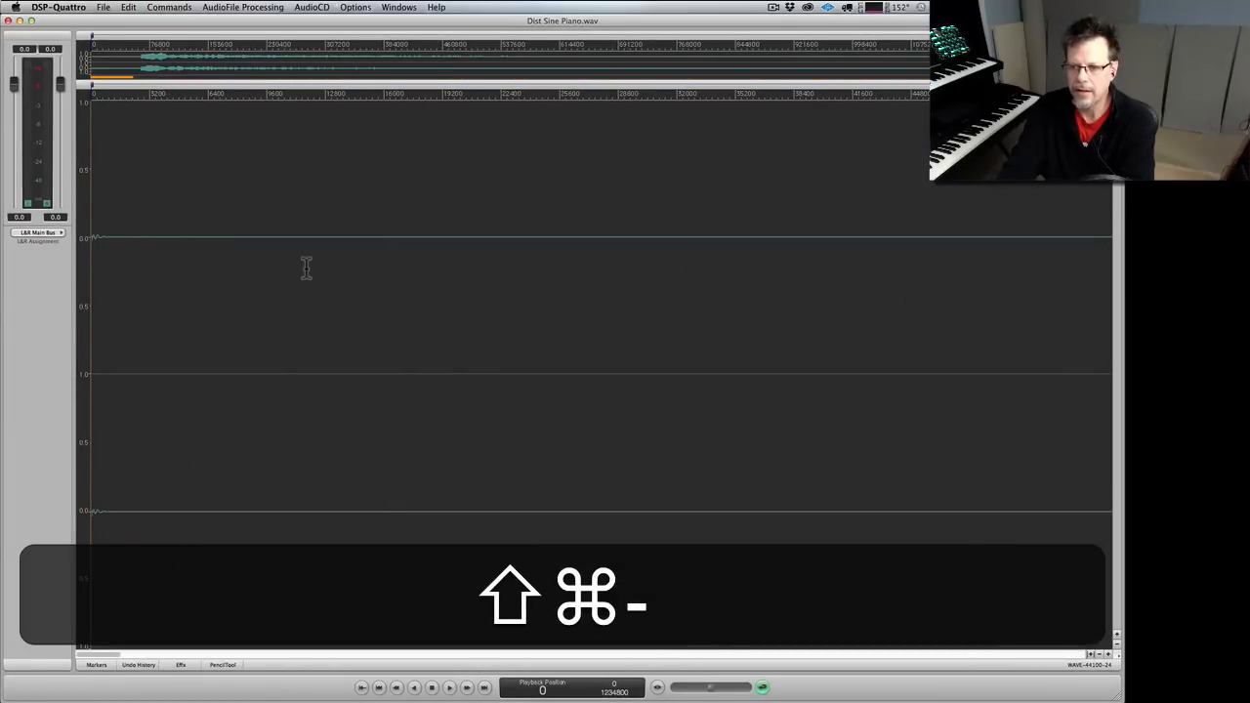
pyautogui.press('shift+super+minus')
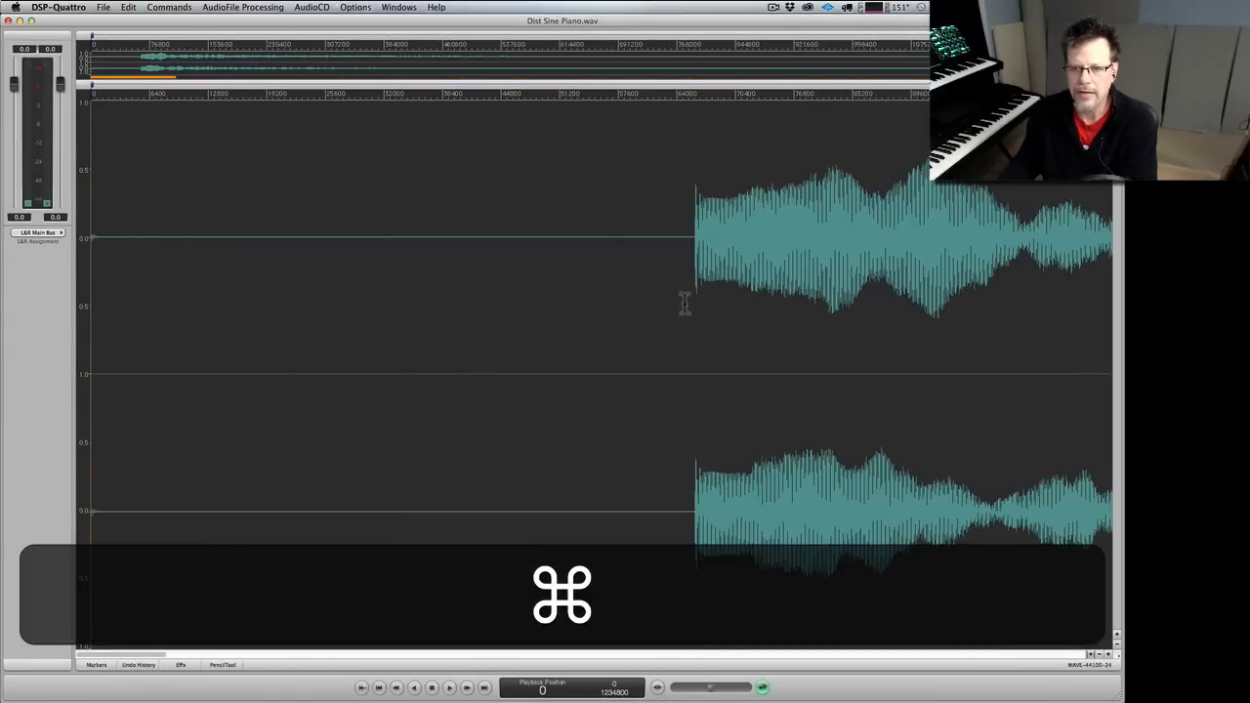
pyautogui.moveTo(688, 306); pyautogui.dragTo(2, 394)
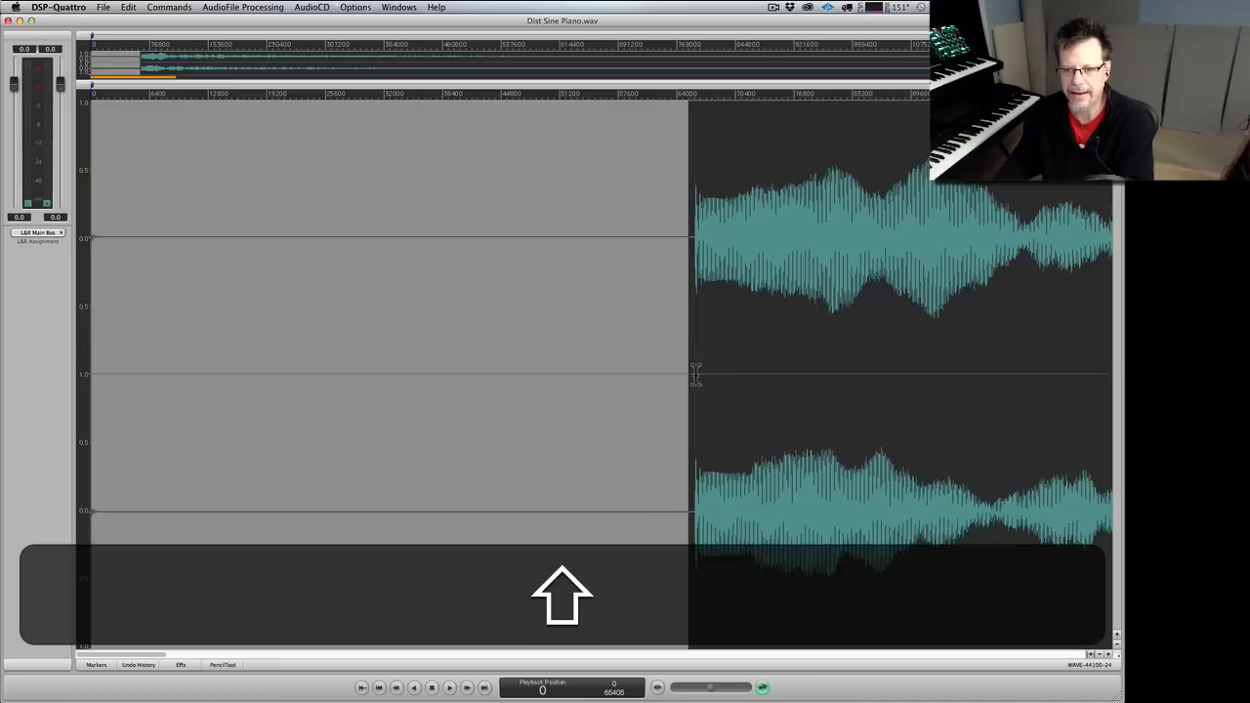
pyautogui.moveTo(695, 372); pyautogui.dragTo(694, 376)
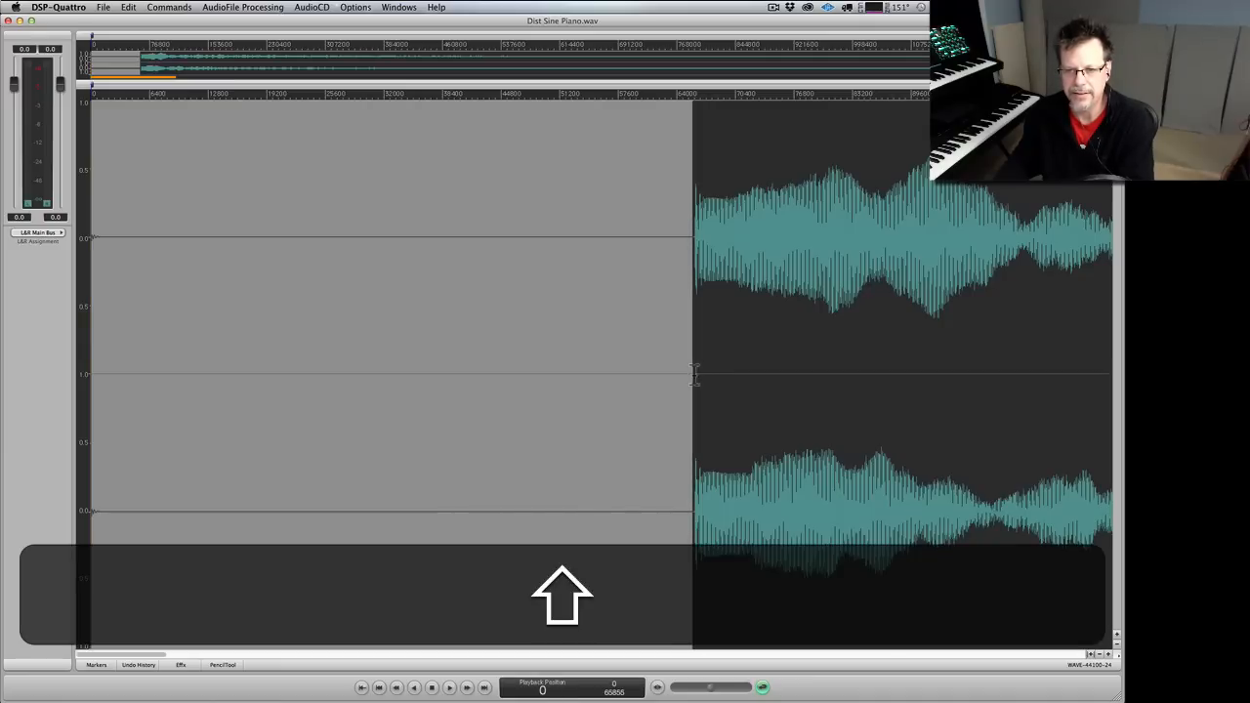
pyautogui.press('super+shift+x')
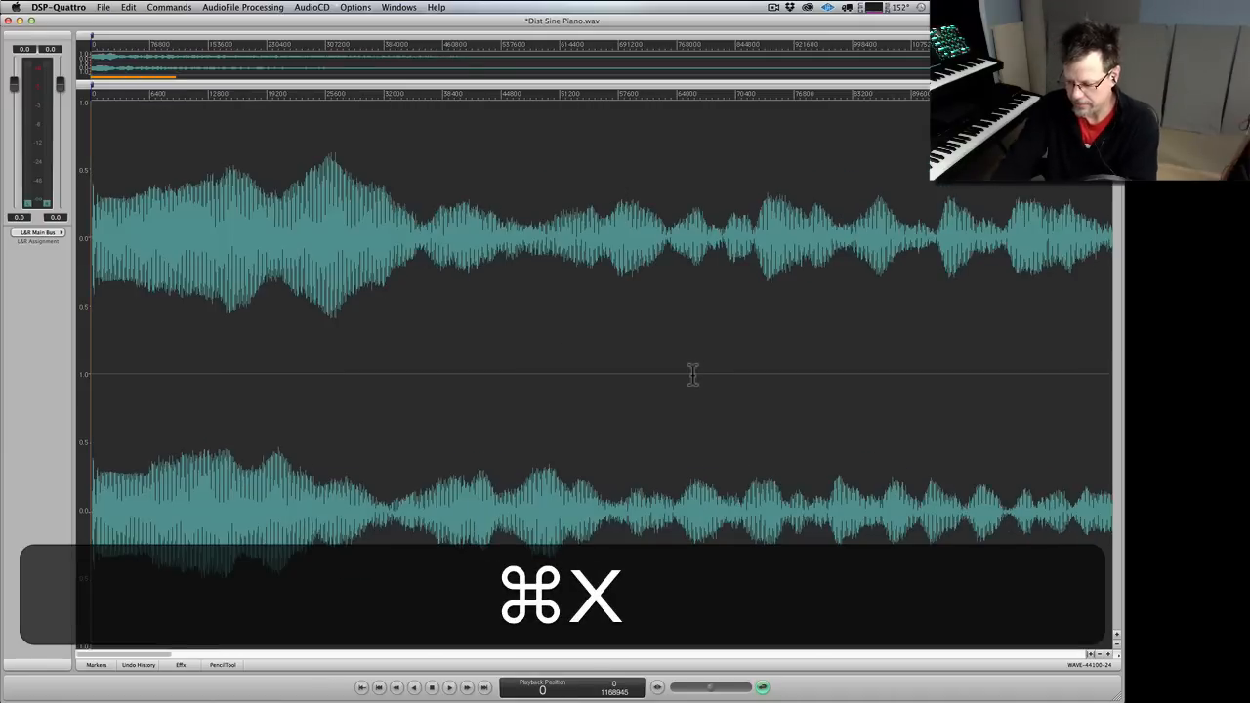
# - Cut the short remaining silence right before the first waveform cycle of the piano sample
pyautogui.press('super+equal')
pyautogui.press('super+shift+equal')
pyautogui.press('super+shift+equal')
pyautogui.press('super+shift+equal')
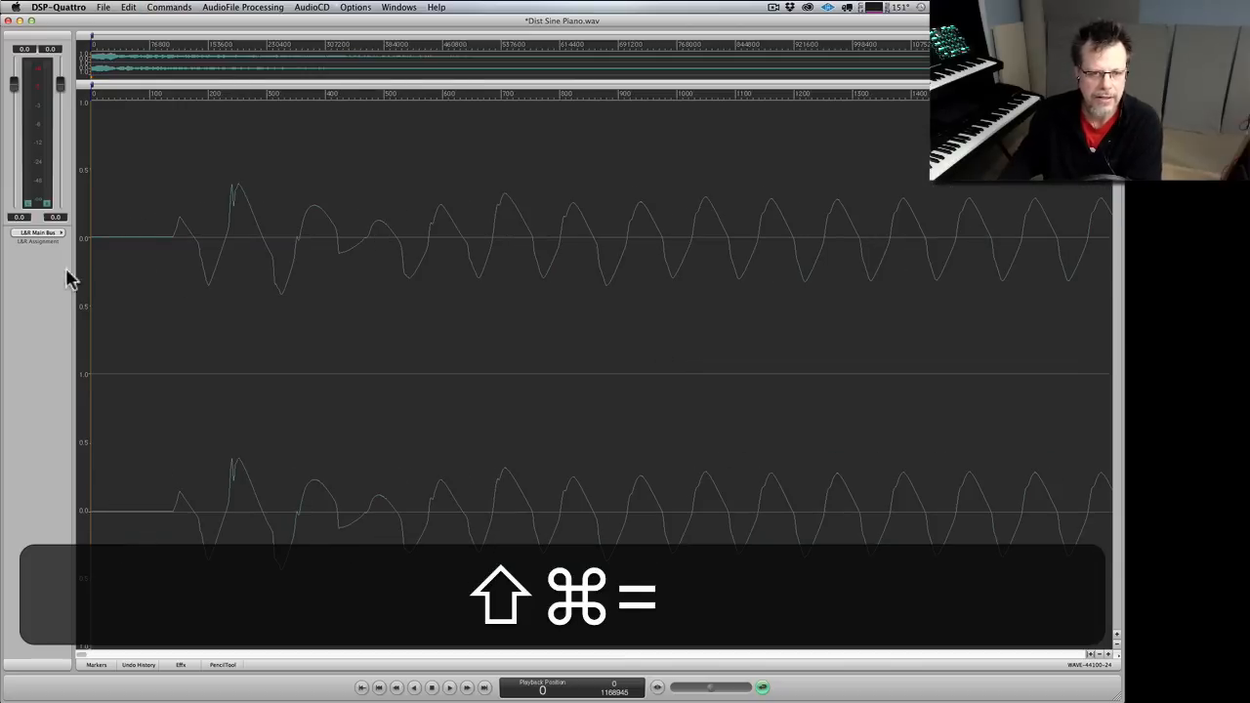
pyautogui.moveTo(165, 327); pyautogui.dragTo(54, 339)
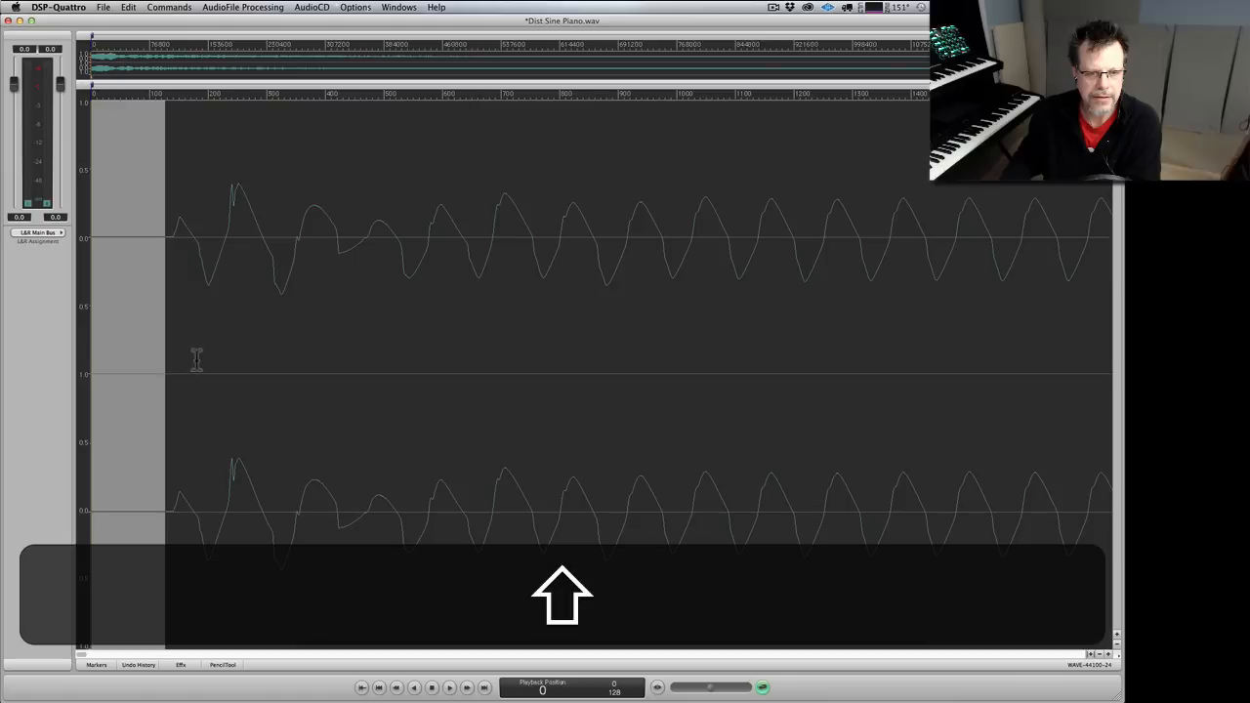
pyautogui.moveTo(187, 359); pyautogui.dragTo(169, 360)
pyautogui.press('super+shift+x')
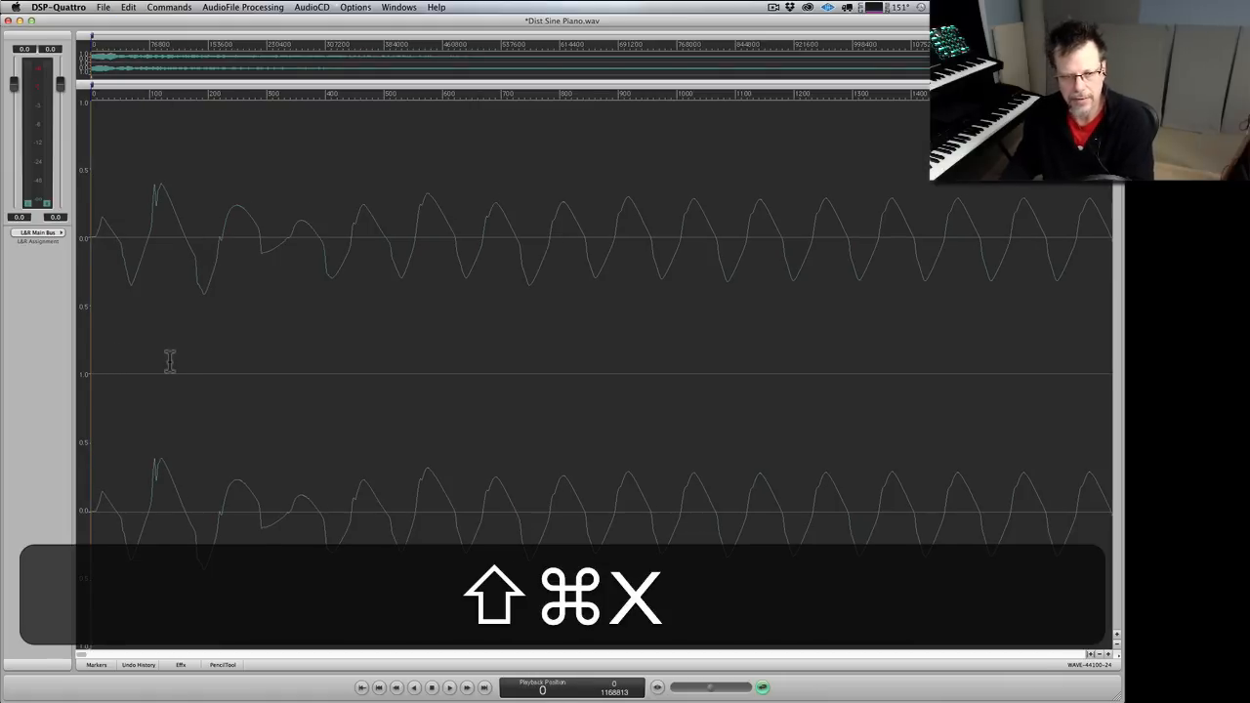
# - Normalize the whole piano sample and play it from the start
pyautogui.press('super+minus')
pyautogui.press('super+minus')
pyautogui.press('super+minus')
pyautogui.press('super+minus')
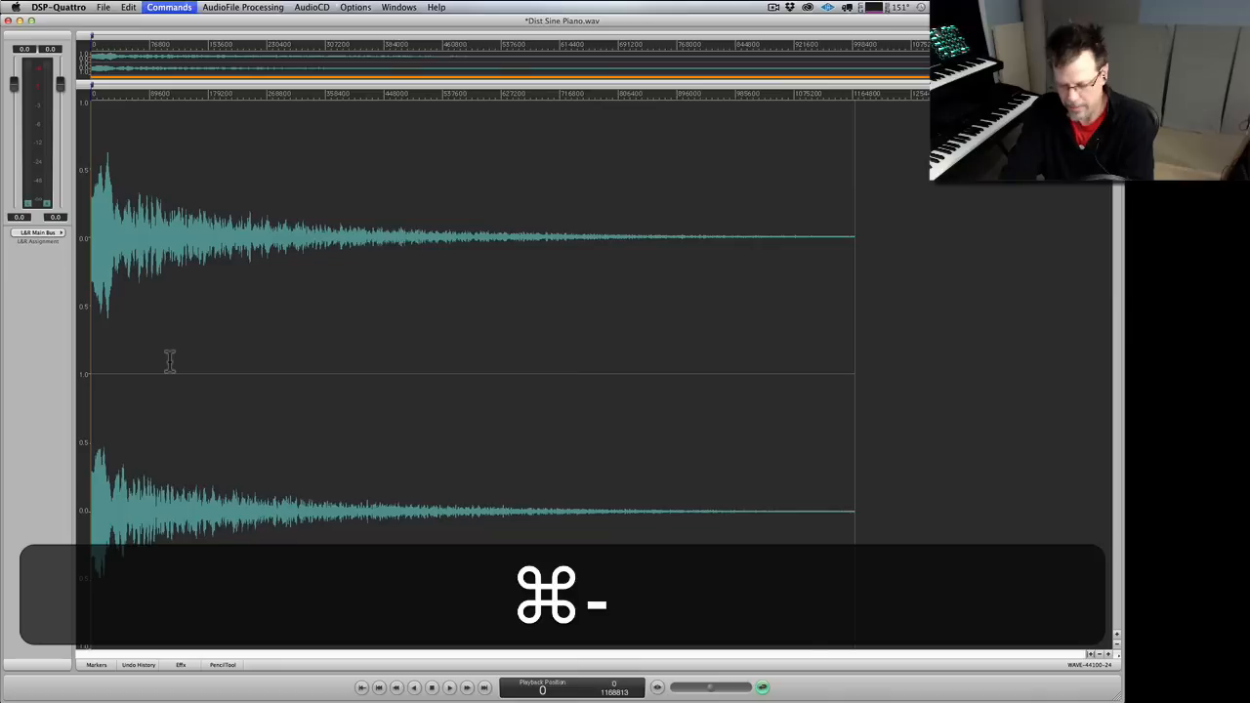
pyautogui.press('super+g')
pyautogui.press('space')
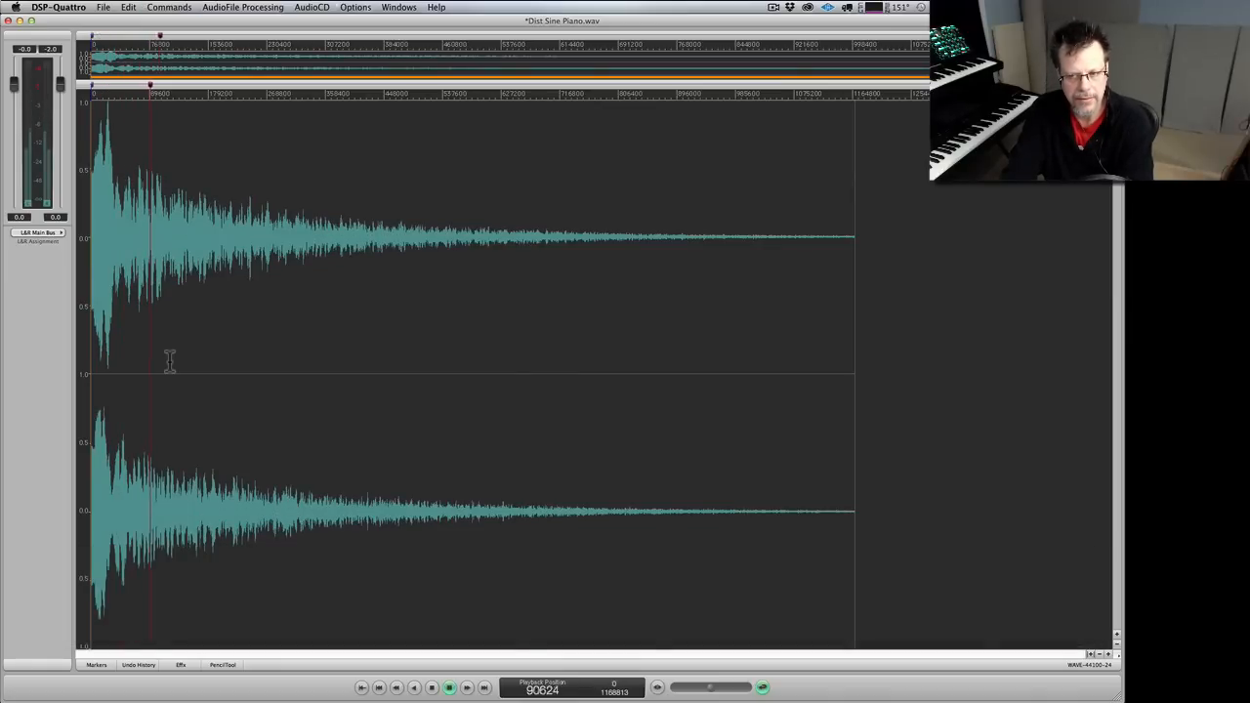
# - Fade out the piano sample from about sample 574291 to the end and audition the faded tail
pyautogui.click(466, 341)
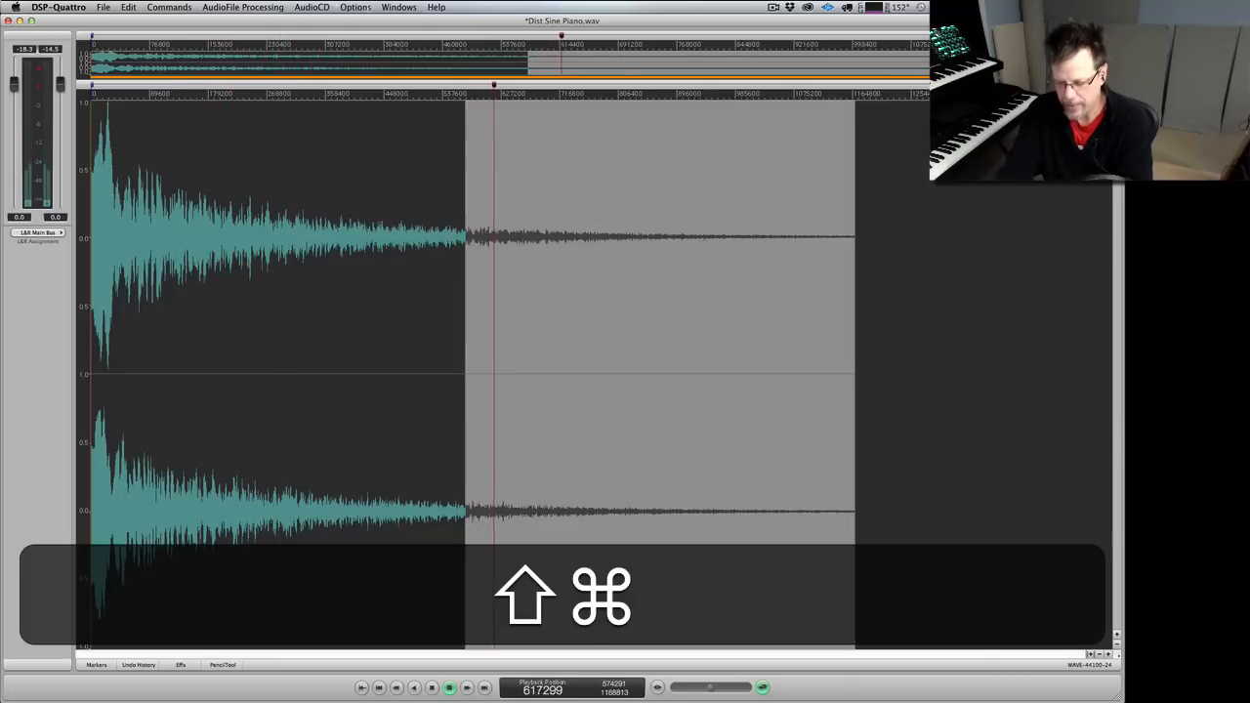
pyautogui.press('super+shift+f')
pyautogui.press('super+shift+space')
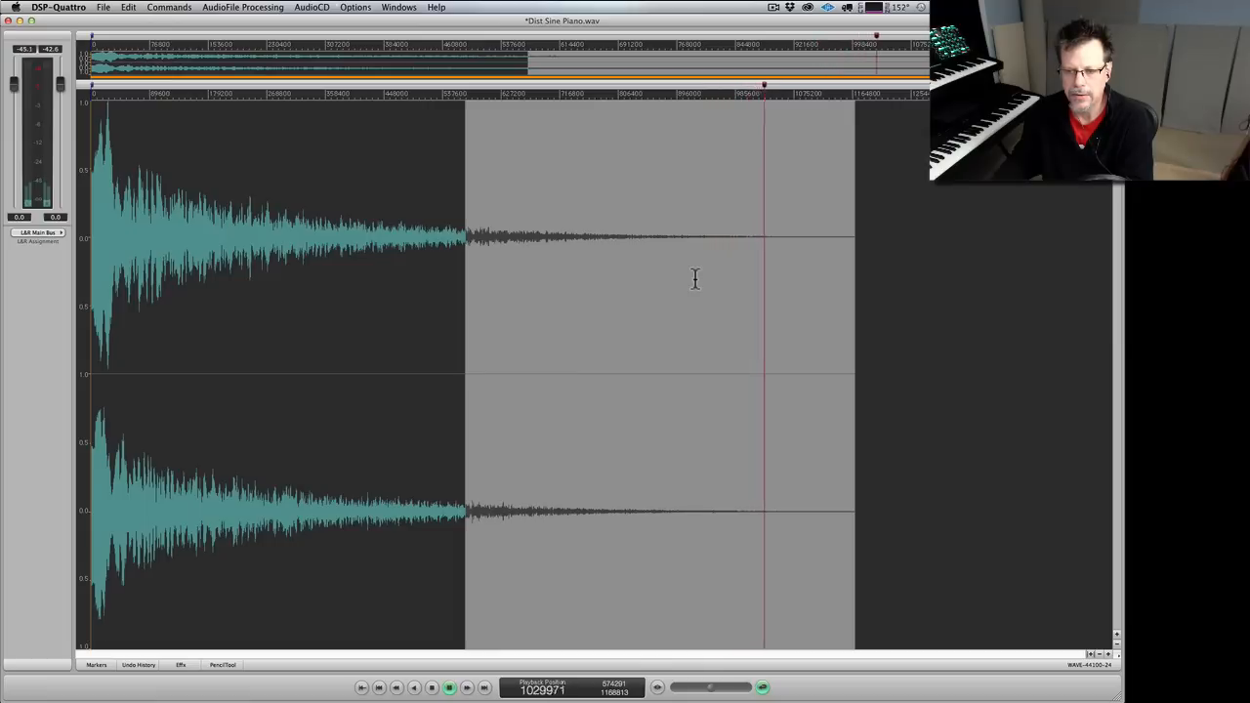
pyautogui.press('space')
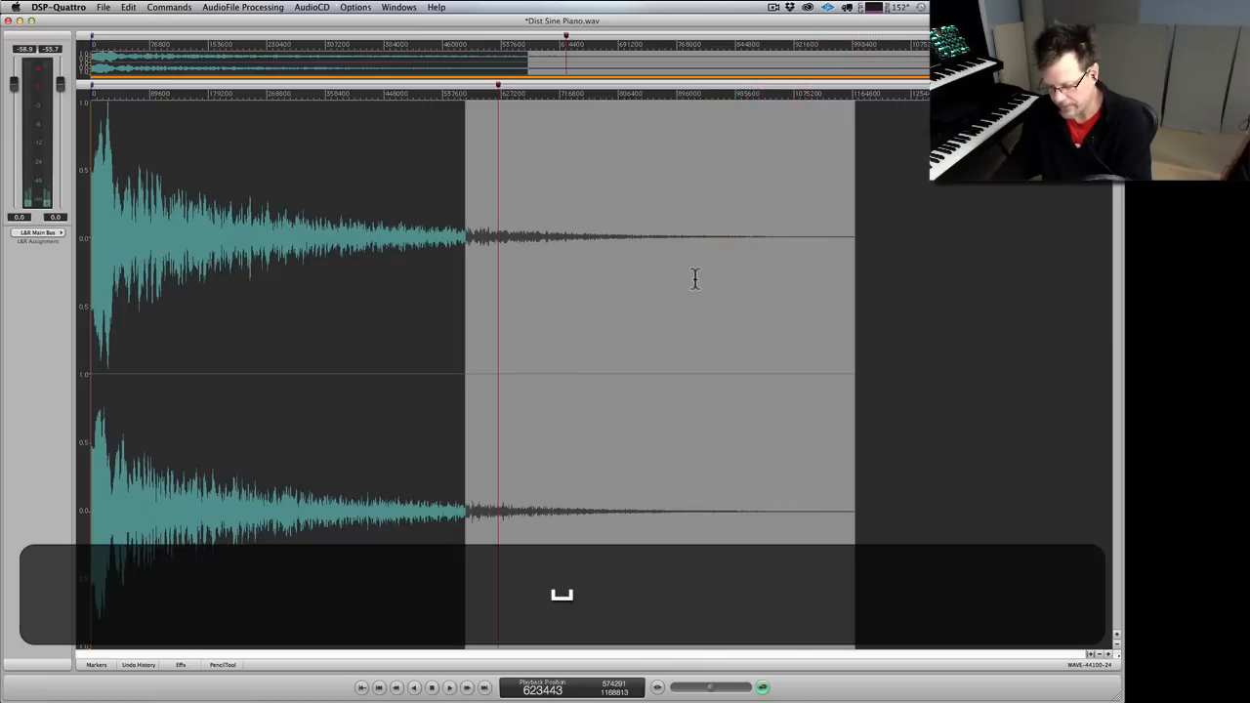
# - Save and close the edited Dist Sine Piano.wav and switch to the MMDream WERK project in Logic Pro X
pyautogui.press('super+s')
pyautogui.press('super+w')
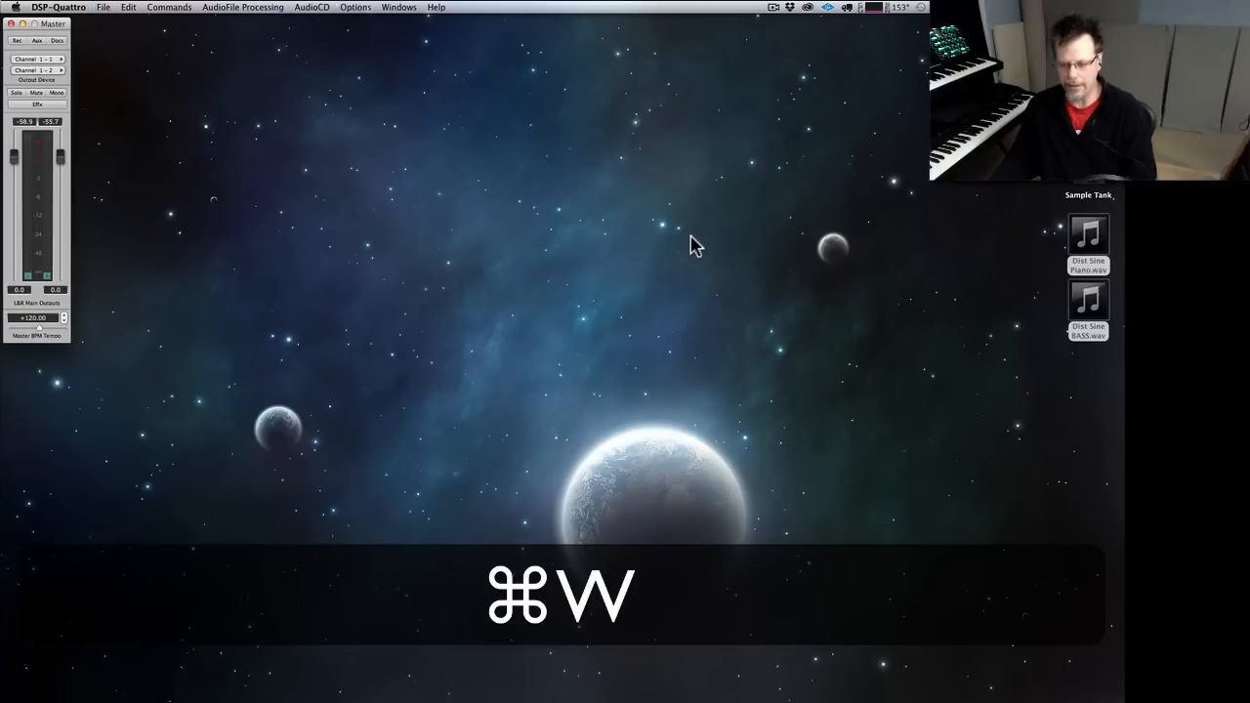
pyautogui.press('super+Tab')
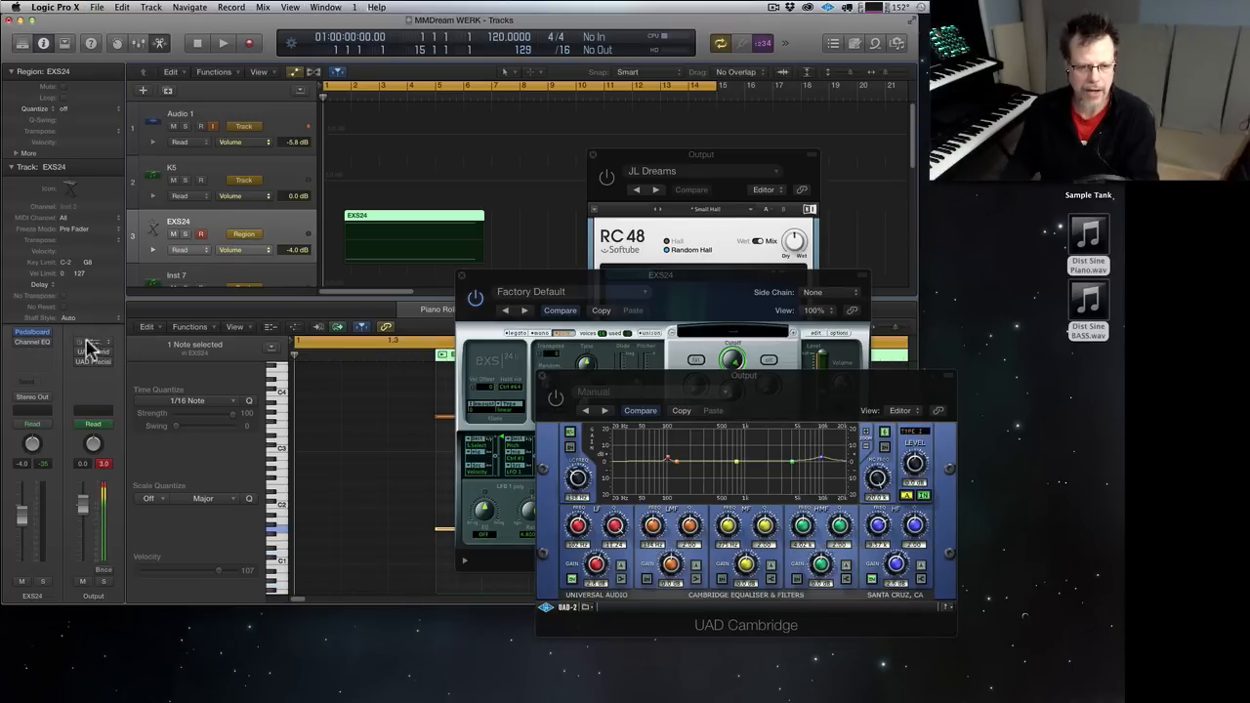
pyautogui.press('KP_Enter')
pyautogui.press('KP_0')
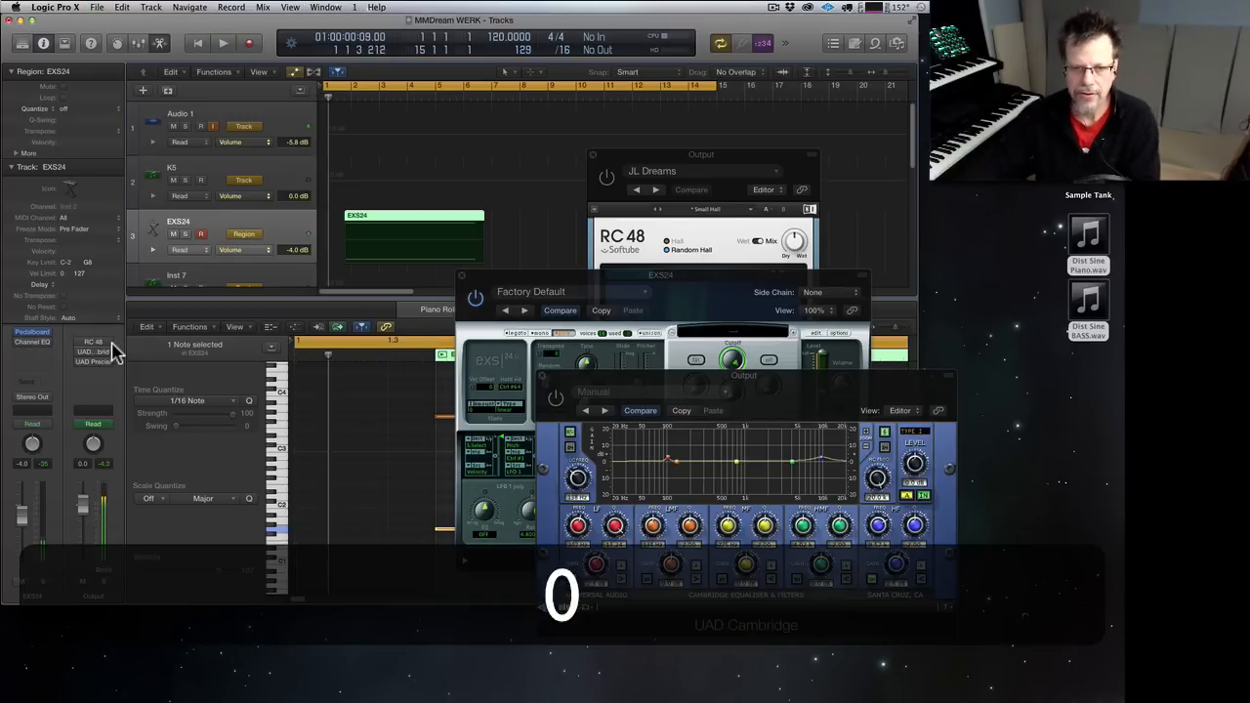
# - Select the DI Dreaming track and open its EXS24 instrument
pyautogui.scroll(-1, 235, 191)
pyautogui.scroll(-5, 234, 214)
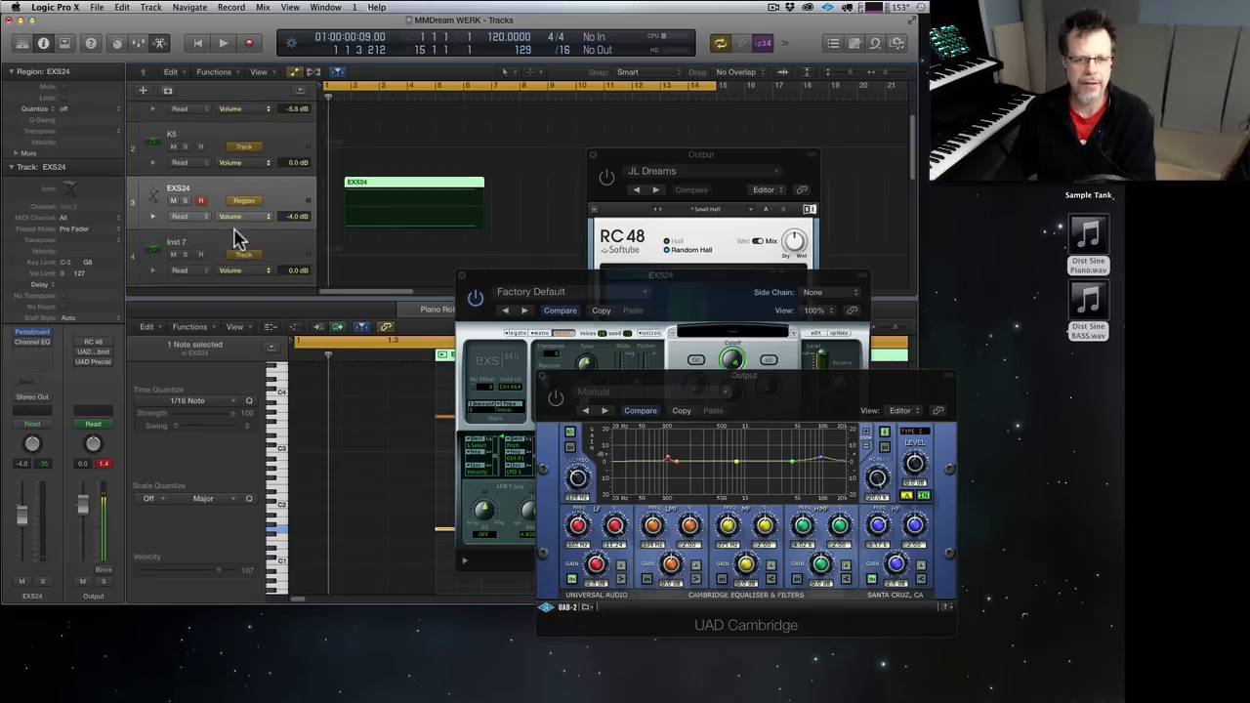
pyautogui.click(239, 238)
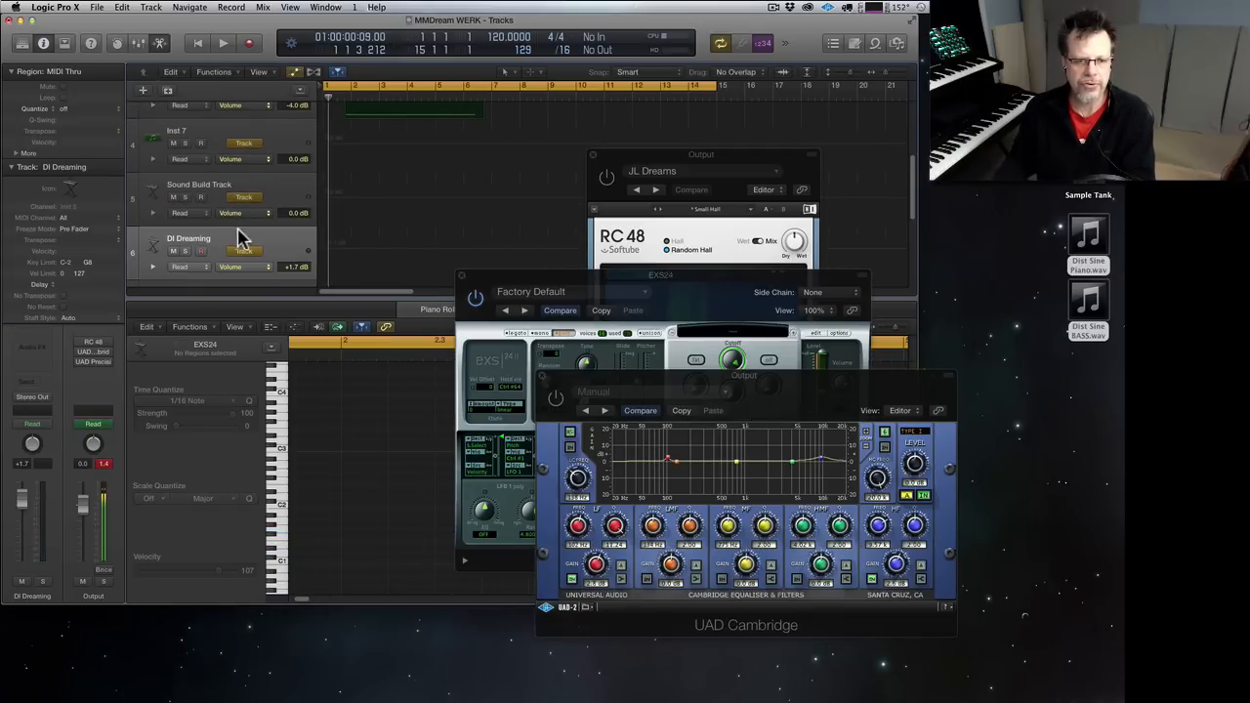
pyautogui.scroll(-2, 218, 251)
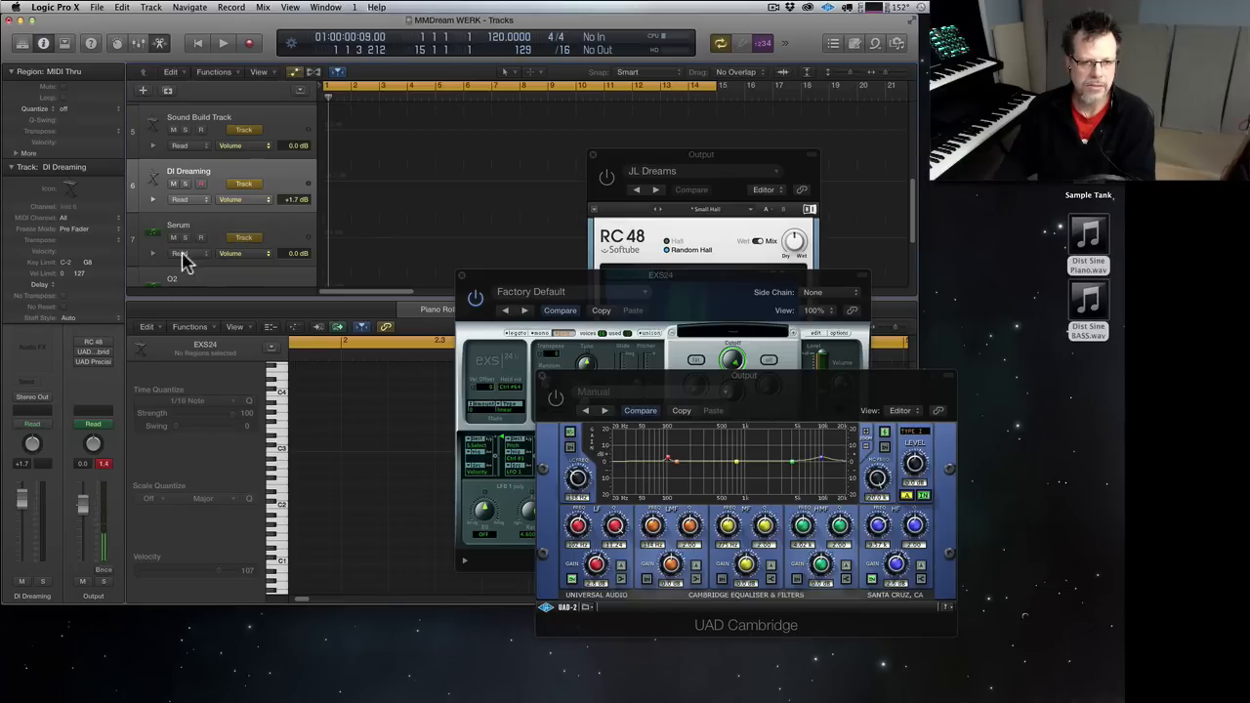
pyautogui.click(250, 227)
pyautogui.click(252, 175)
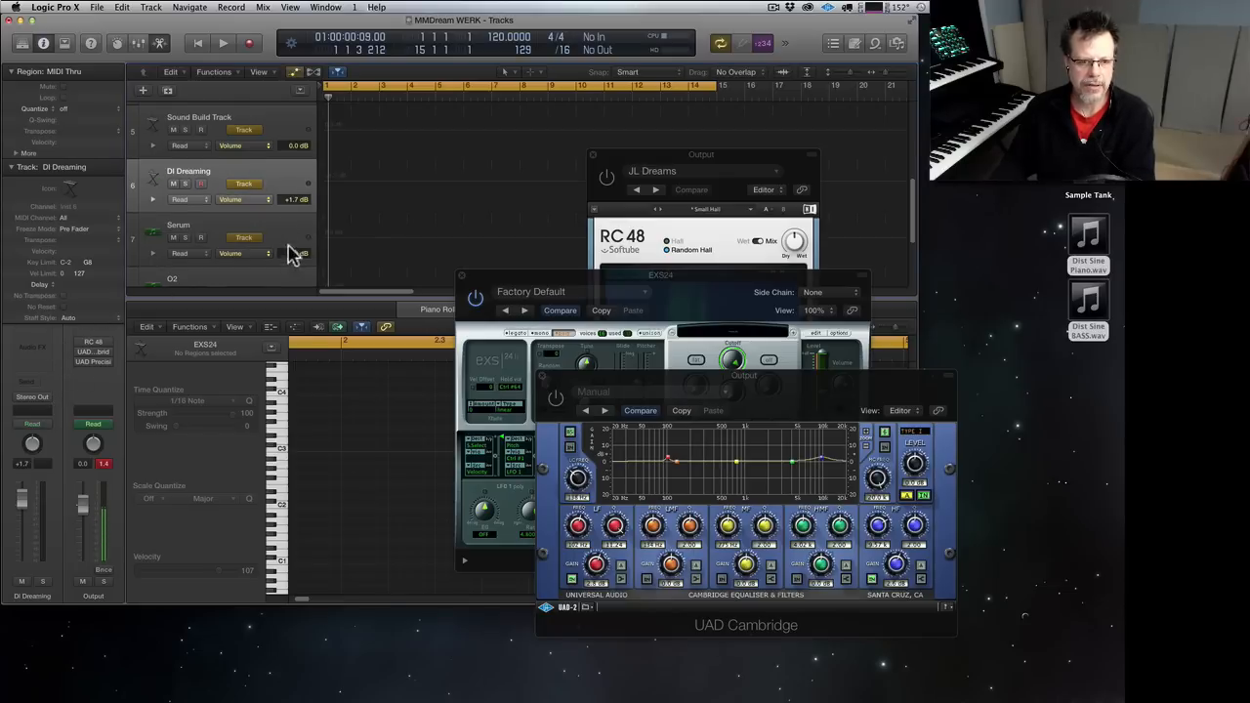
pyautogui.click(13, 167)
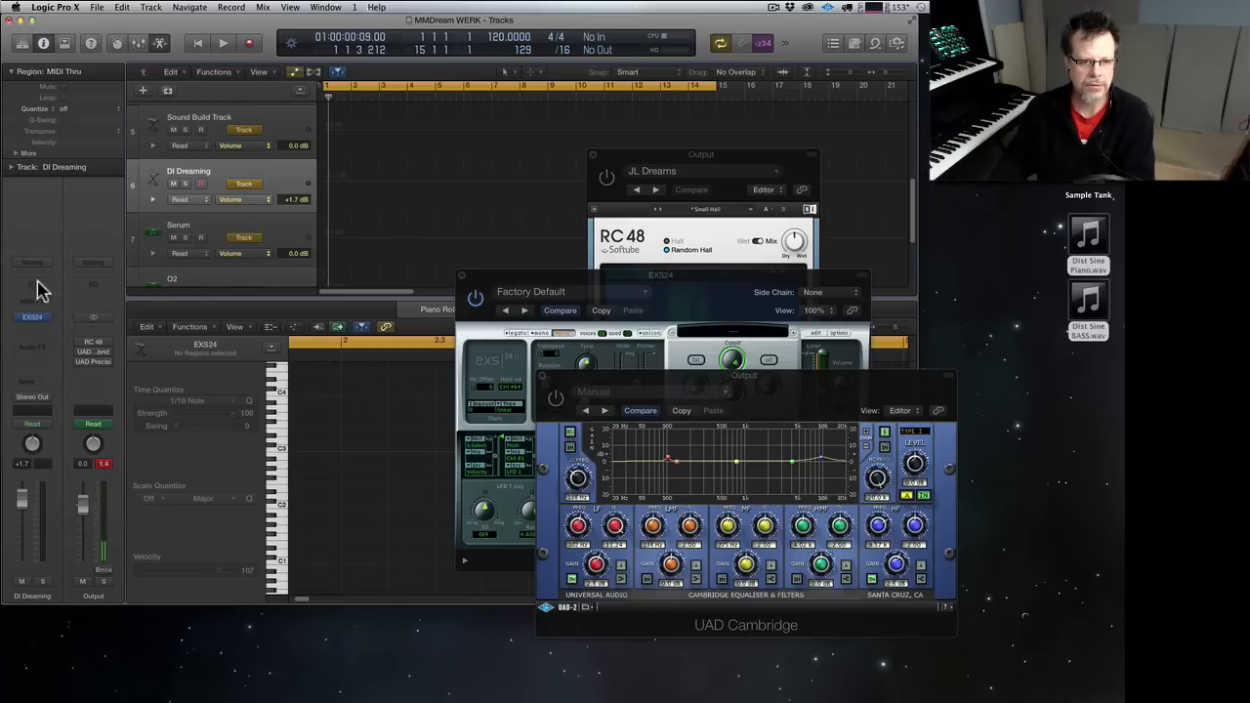
pyautogui.click(32, 318)
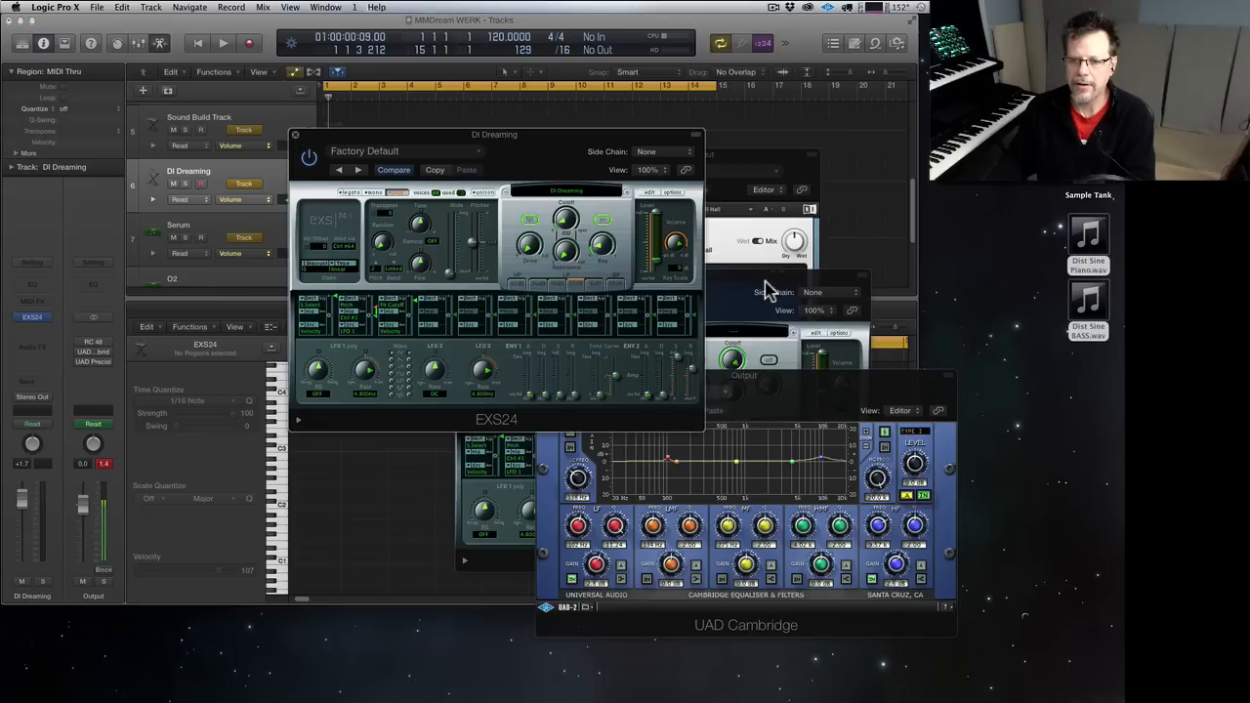
# - Clear the other plug-in windows away from the DI Dreaming EXS24 and set the track's volume to 0.0 dB
pyautogui.click(766, 290)
pyautogui.press('super+w')
pyautogui.click(793, 390)
pyautogui.press('super+w')
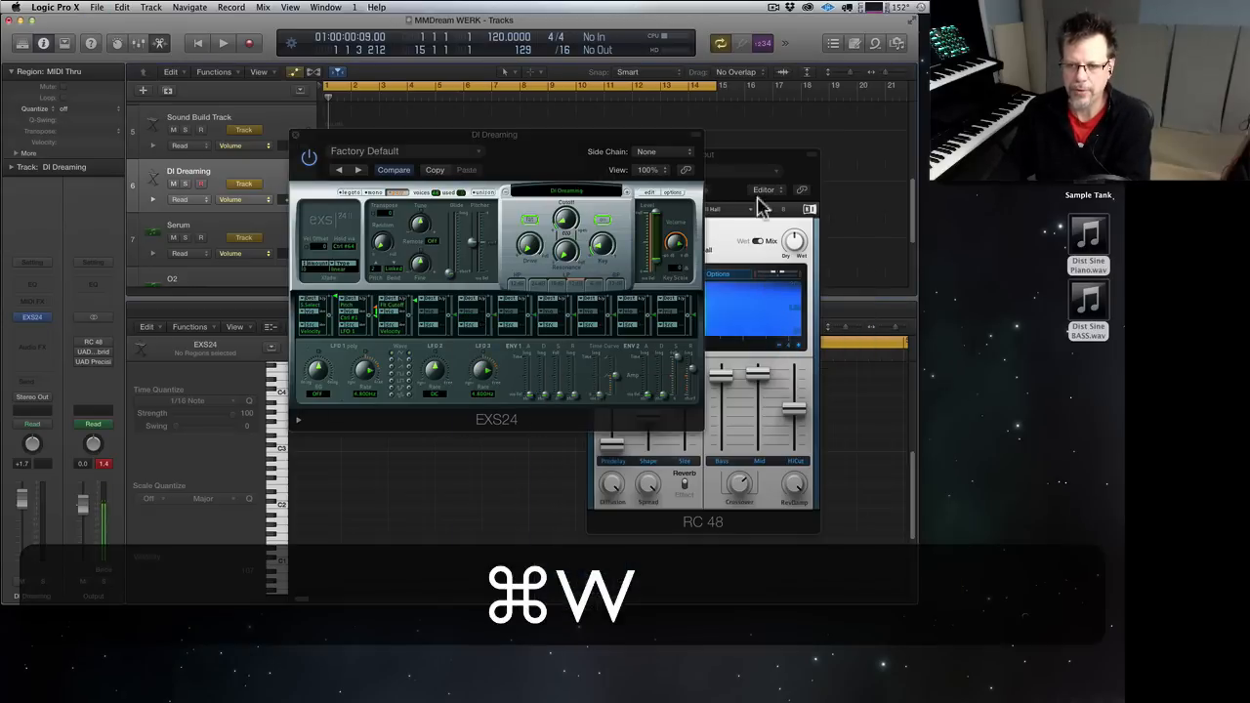
pyautogui.click(758, 148)
pyautogui.press('super+w')
pyautogui.moveTo(548, 137); pyautogui.dragTo(696, 187)
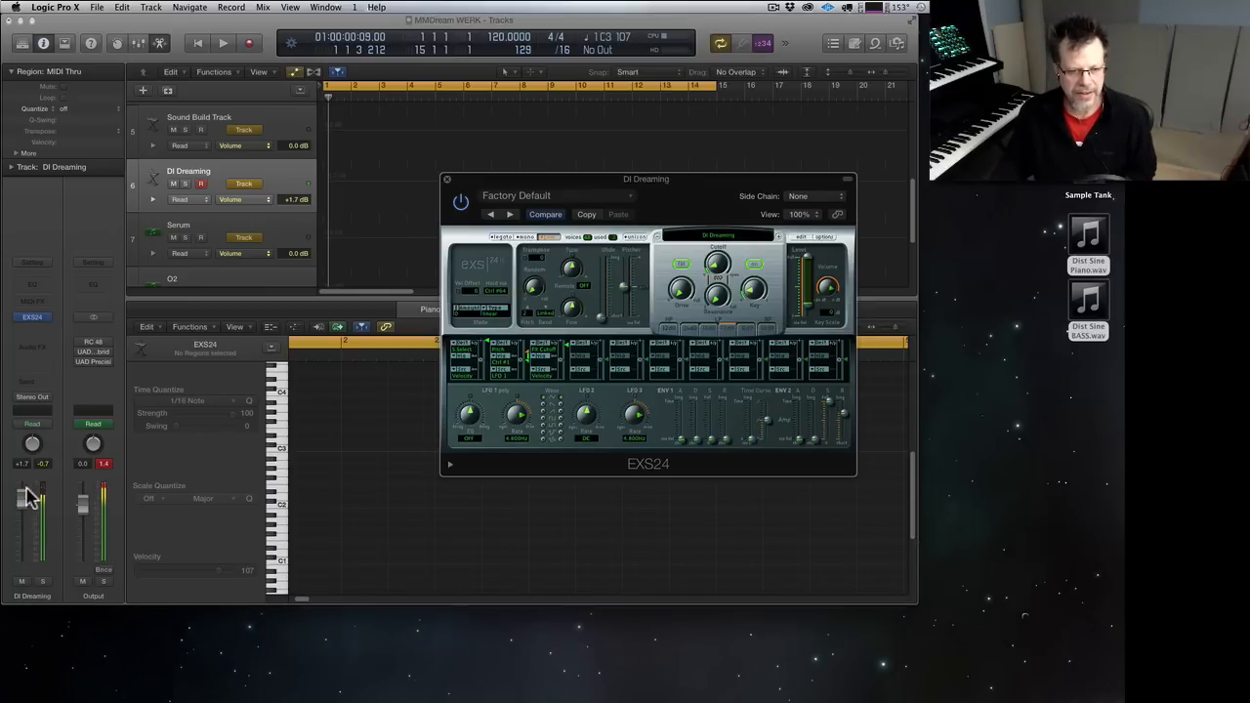
pyautogui.moveTo(22, 500); pyautogui.dragTo(22, 503)
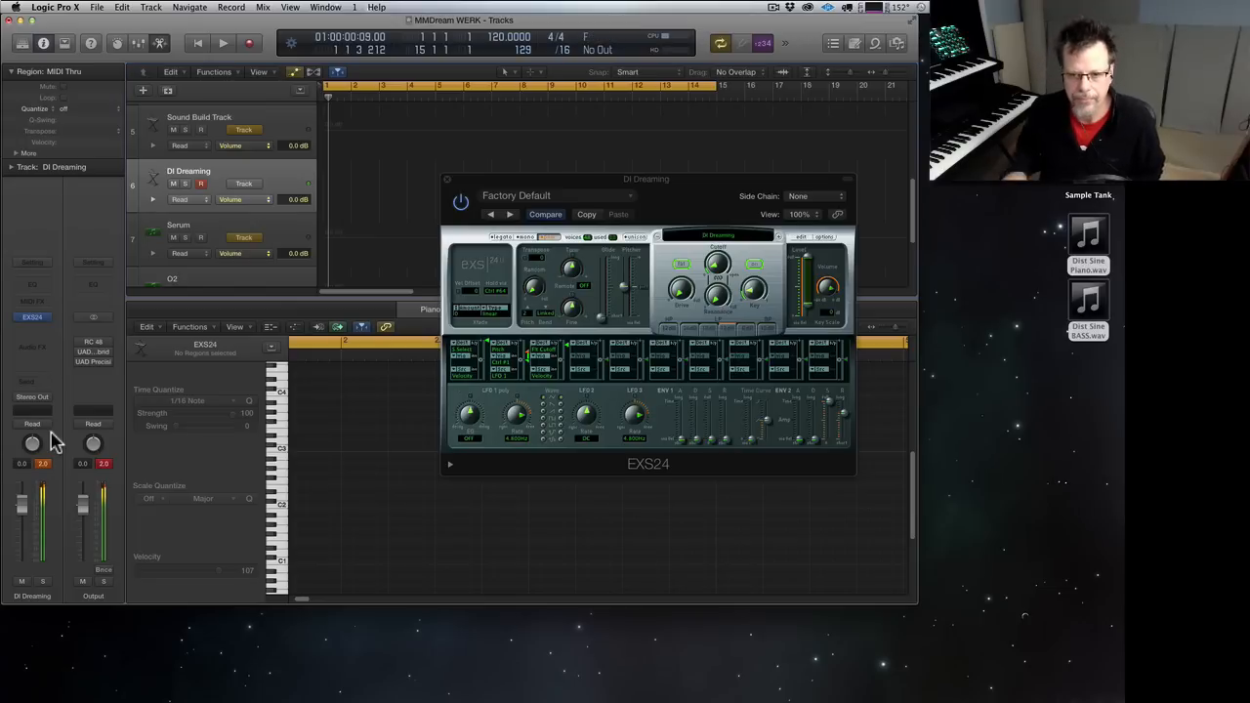
# - Open the DI Dreaming instrument for editing and preview replacement samples for Zone #1, including 15-PLK-C3-MarimbaVerb.wav
pyautogui.click(802, 237)
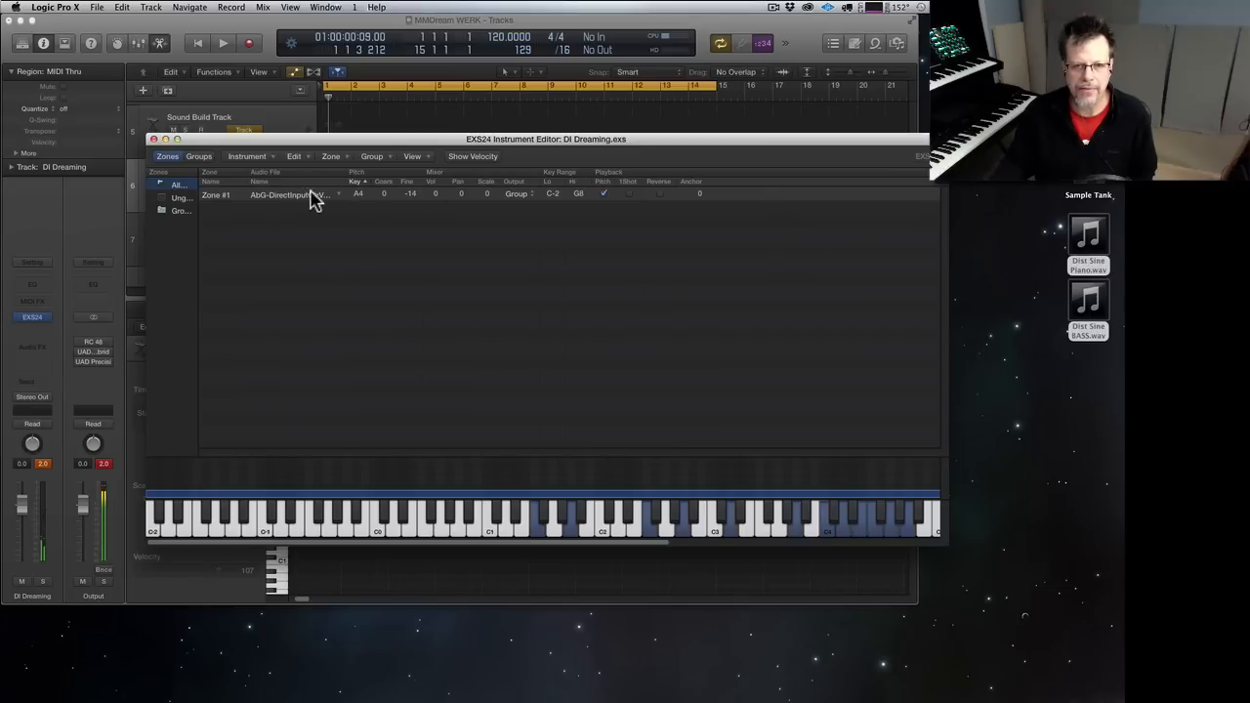
pyautogui.rightClick(342, 199)
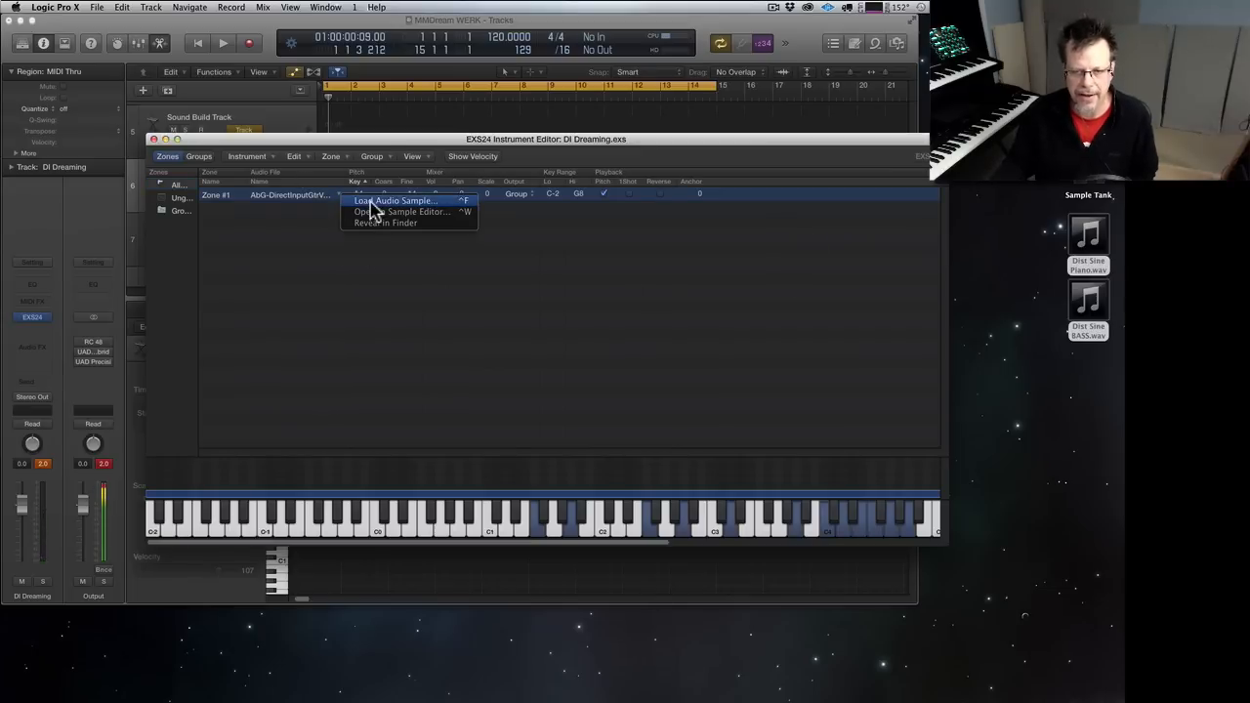
pyautogui.click(371, 203)
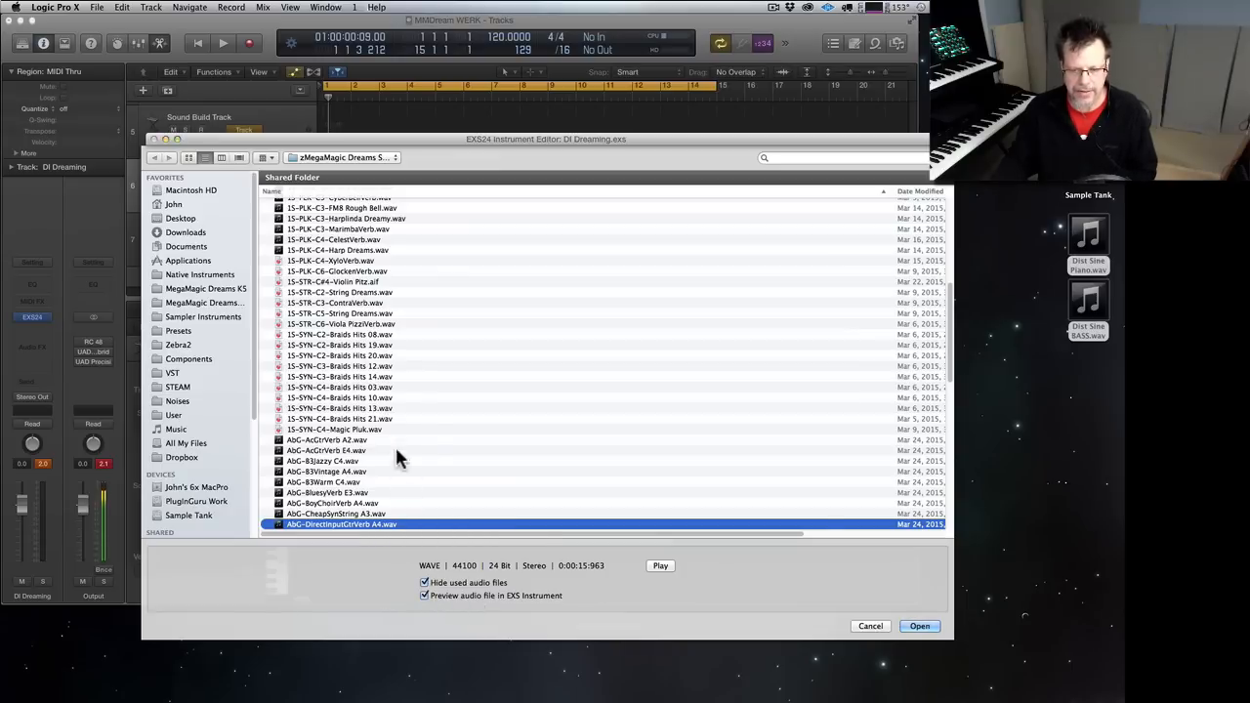
pyautogui.click(351, 376)
pyautogui.click(351, 292)
pyautogui.click(349, 228)
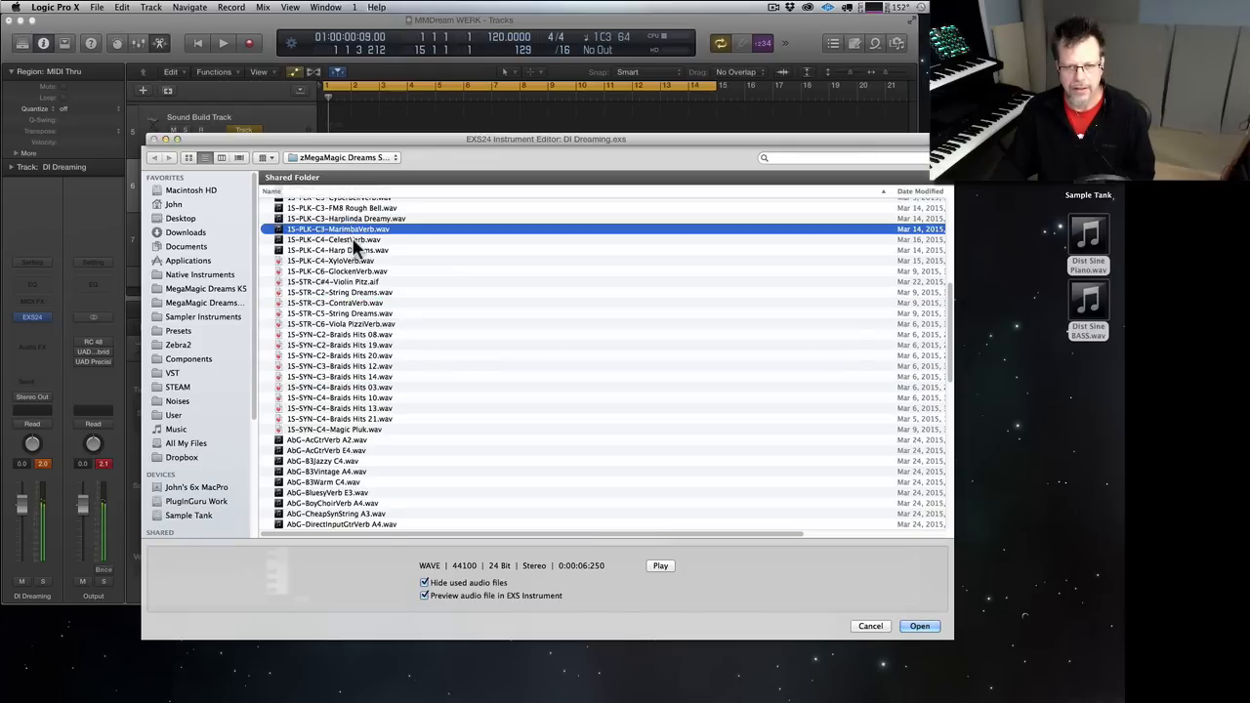
# - Load Dist Sine Piano.wav from the Desktop into Zone #1 and set the zone's root key to G3
pyautogui.click(184, 219)
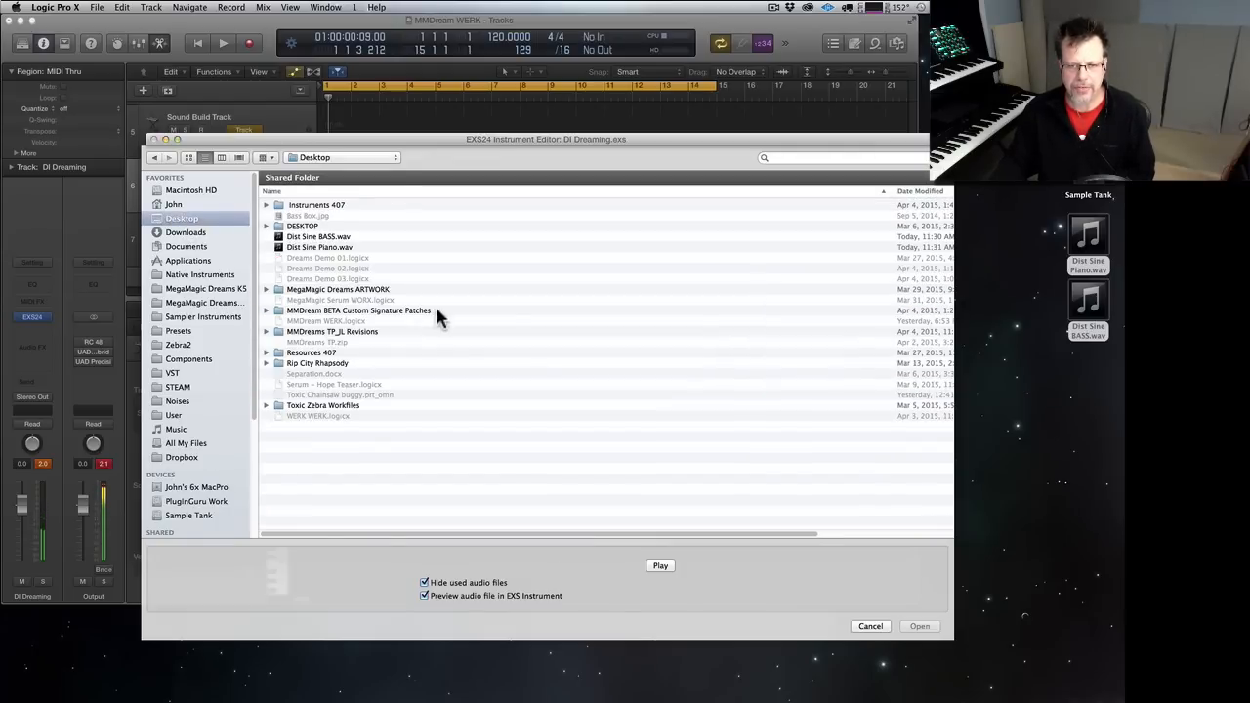
pyautogui.doubleClick(312, 247)
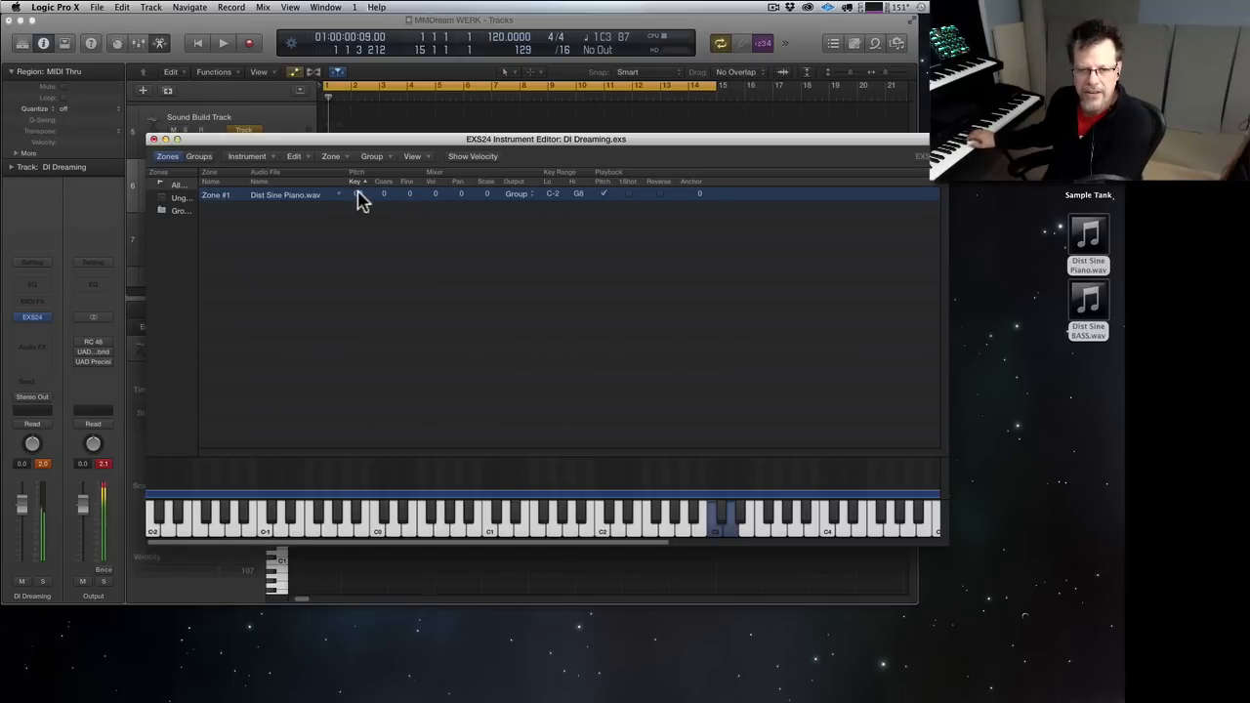
pyautogui.moveTo(359, 193); pyautogui.dragTo(359, 197)
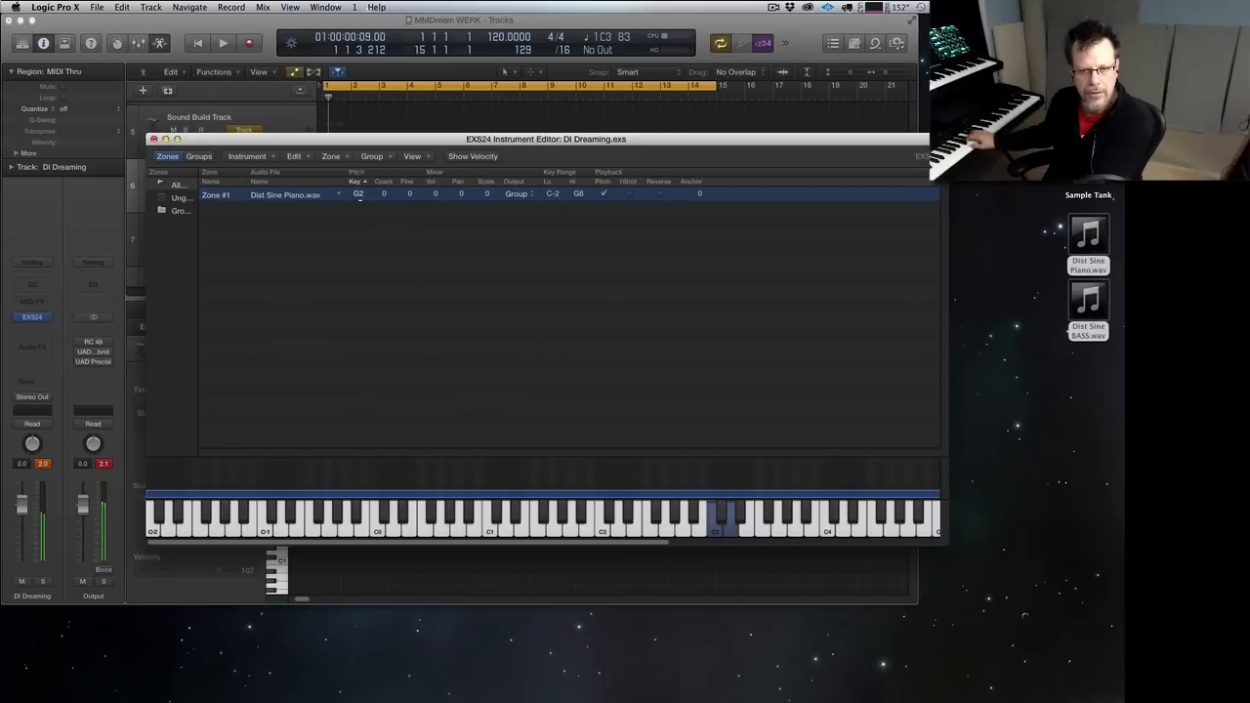
pyautogui.moveTo(359, 197); pyautogui.dragTo(360, 194)
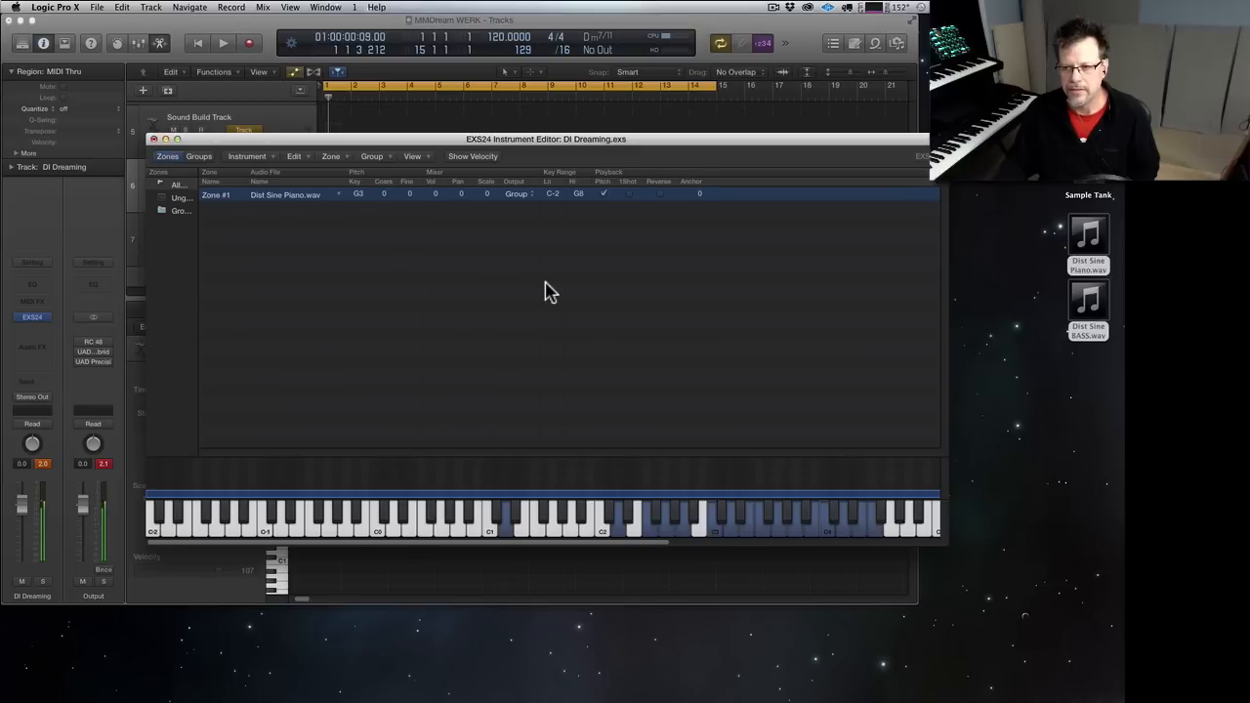
# - Replace the audio file of Zone #1 with Dist Sine BASS.wav and audition it on the keyboard
pyautogui.click(339, 195)
pyautogui.click(361, 198)
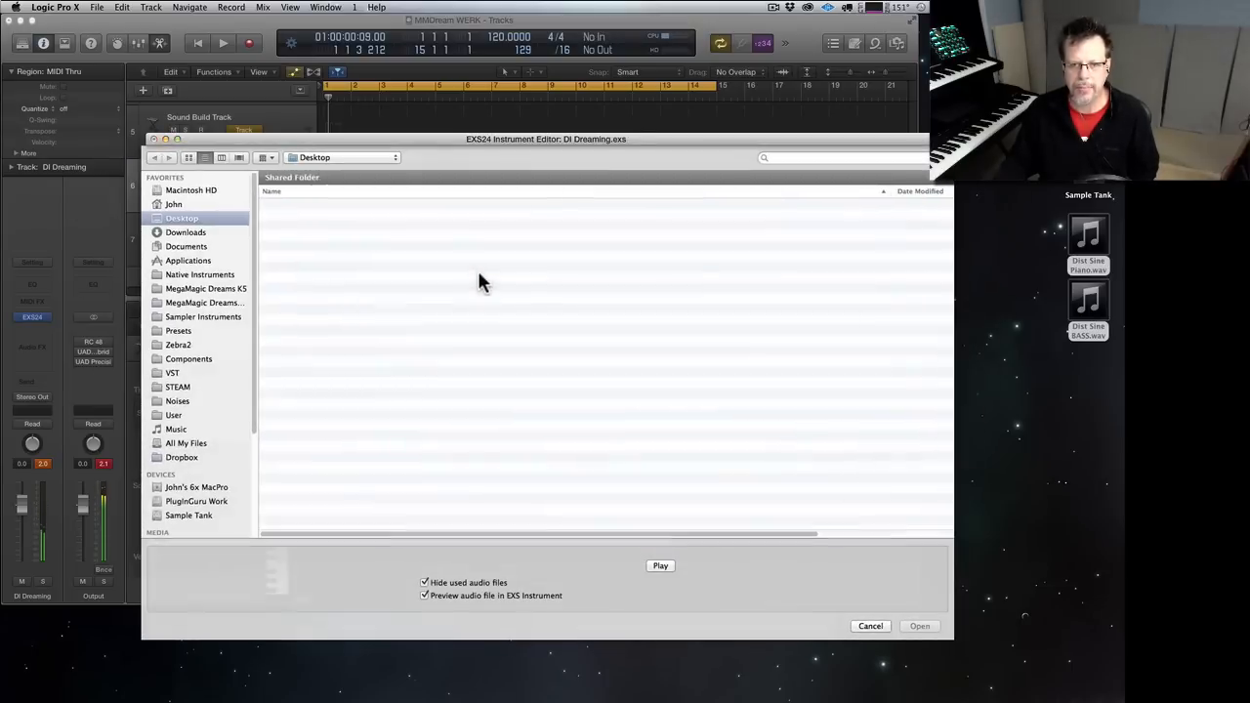
pyautogui.doubleClick(328, 238)
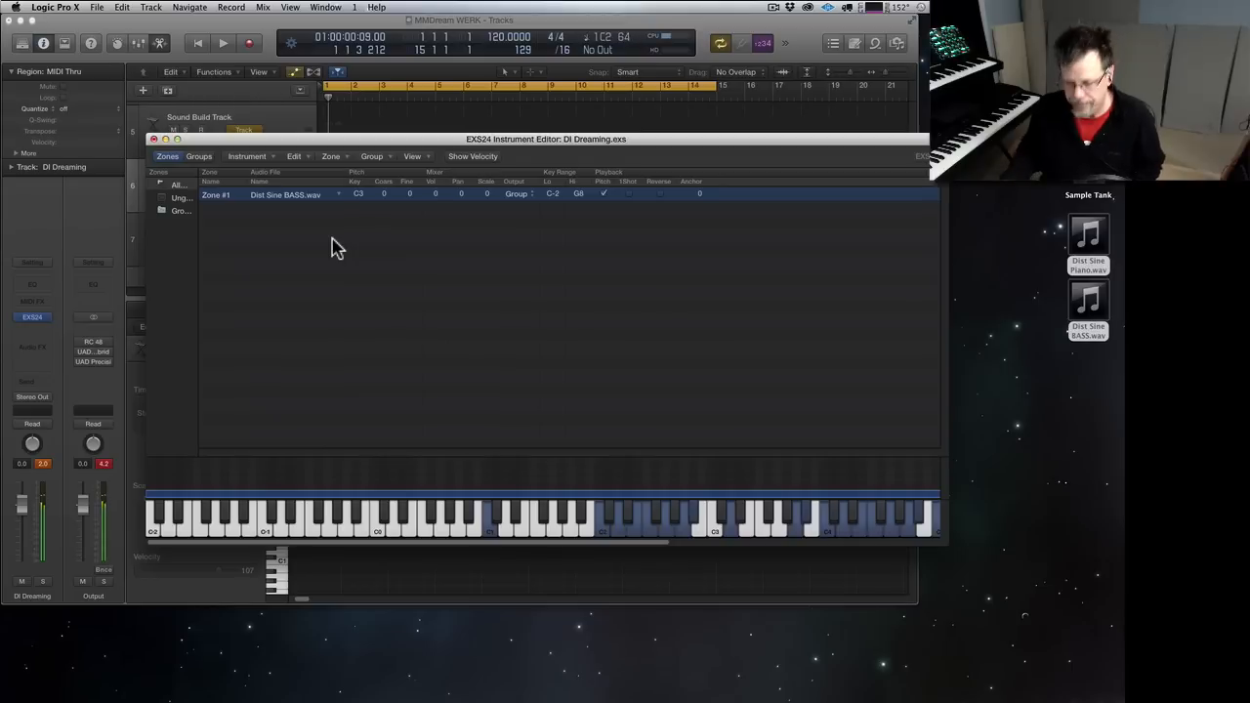
# - Close the instrument editor without saving the changes to DI Dreaming.exs and close the EXS24 window
pyautogui.click(153, 139)
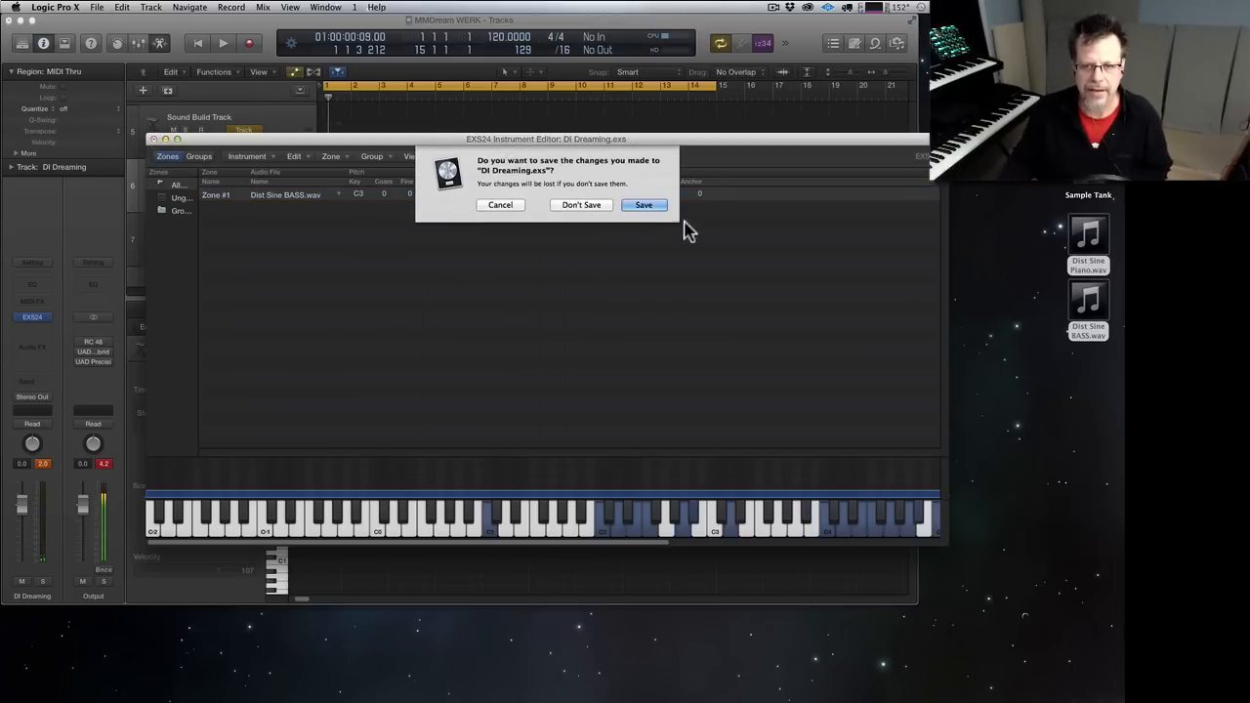
pyautogui.click(583, 207)
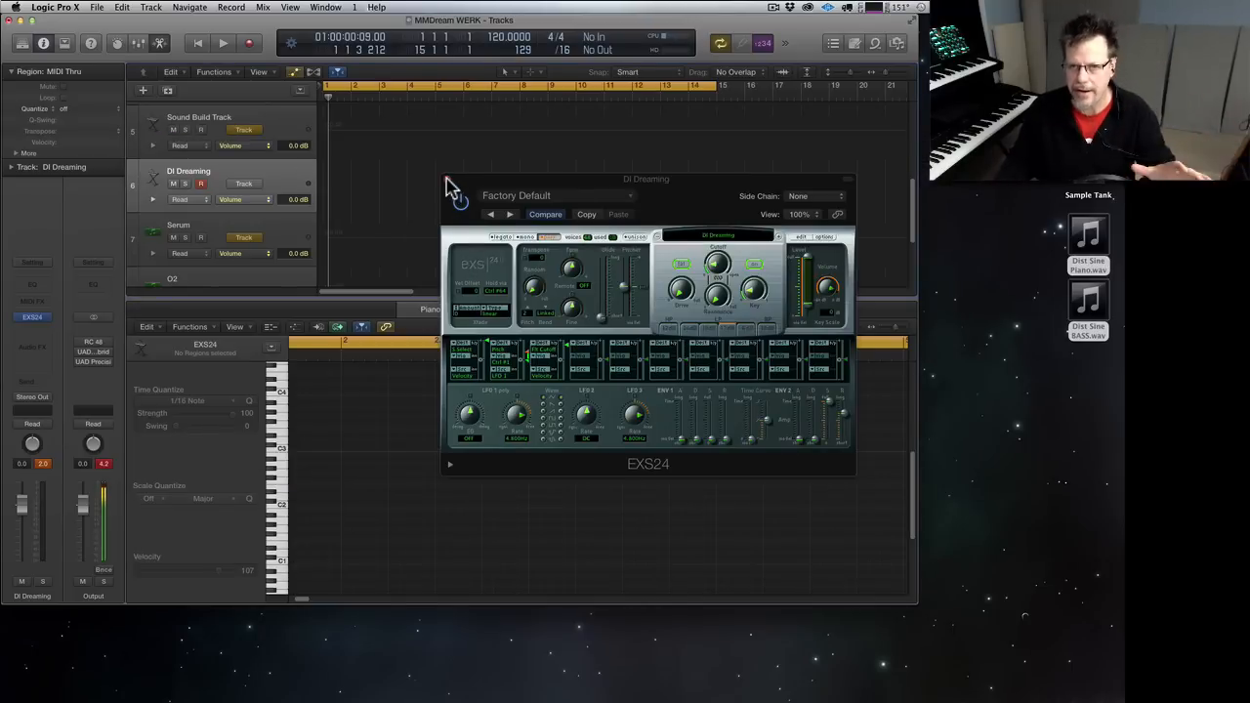
pyautogui.click(455, 195)
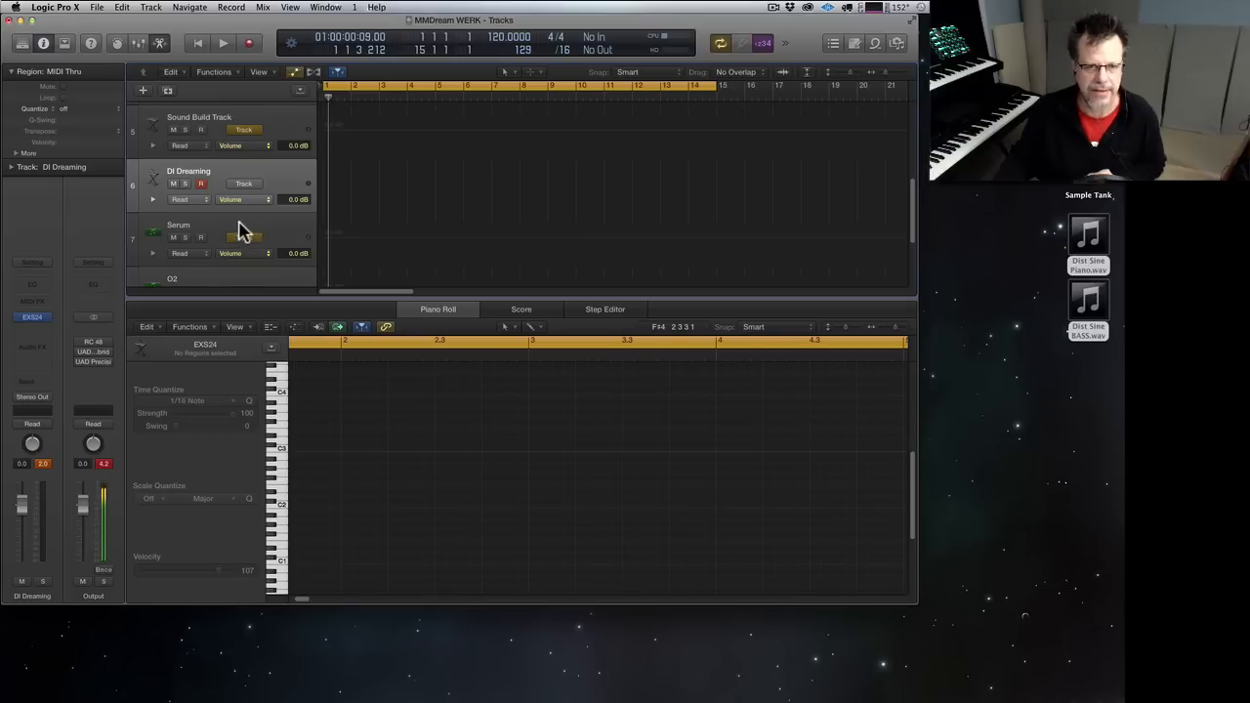
# - Look through the Serum, O2 and EXS24 tracks and play the EXS24 sound
pyautogui.click(240, 231)
pyautogui.scroll(-1, 245, 189)
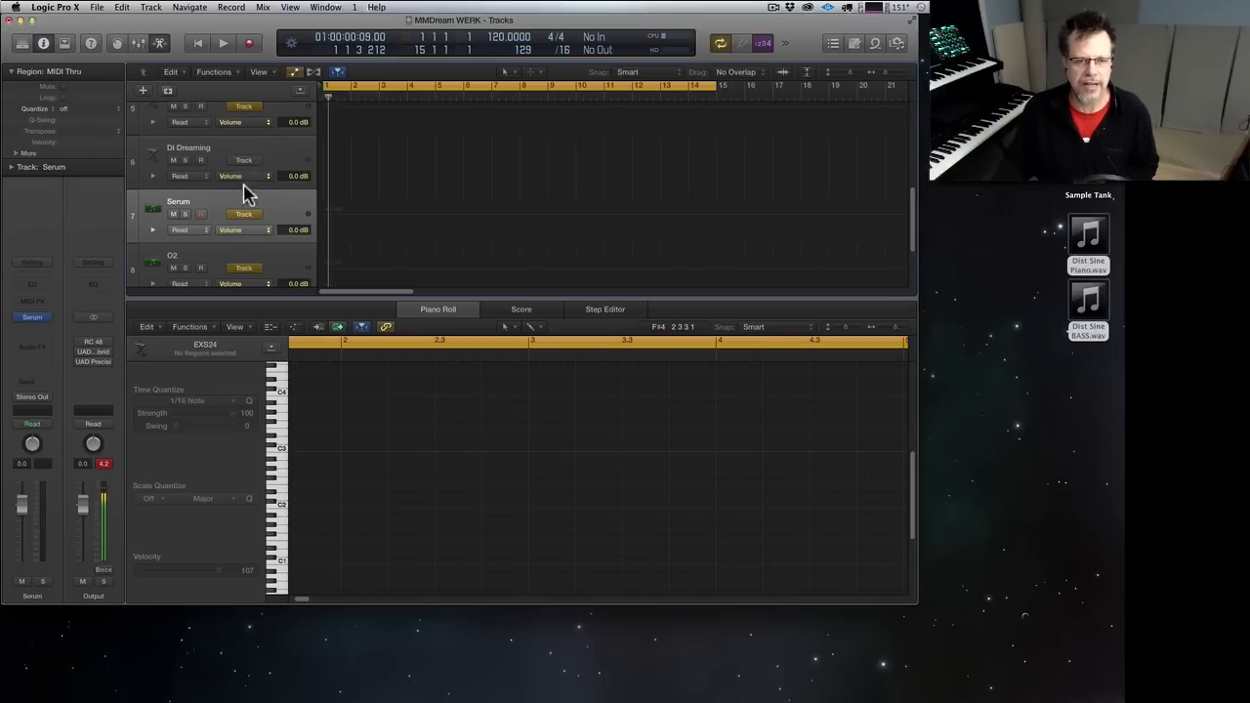
pyautogui.click(235, 247)
pyautogui.scroll(3, 237, 249)
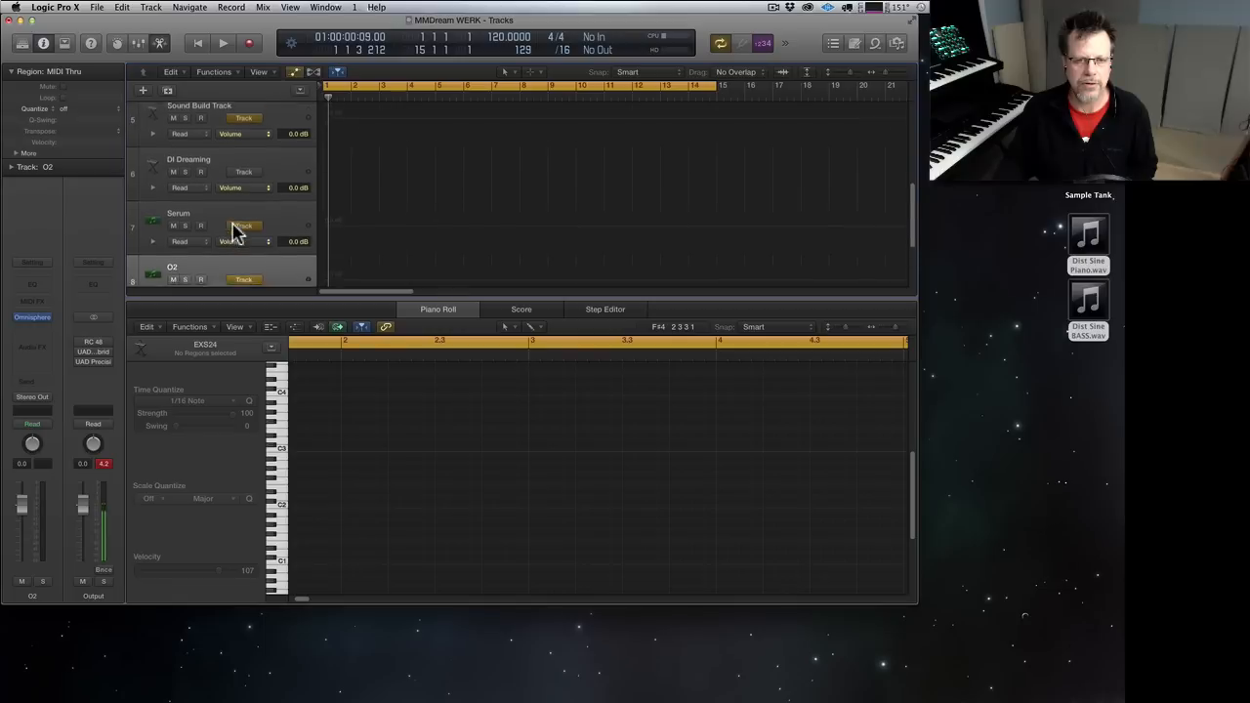
pyautogui.scroll(4, 234, 231)
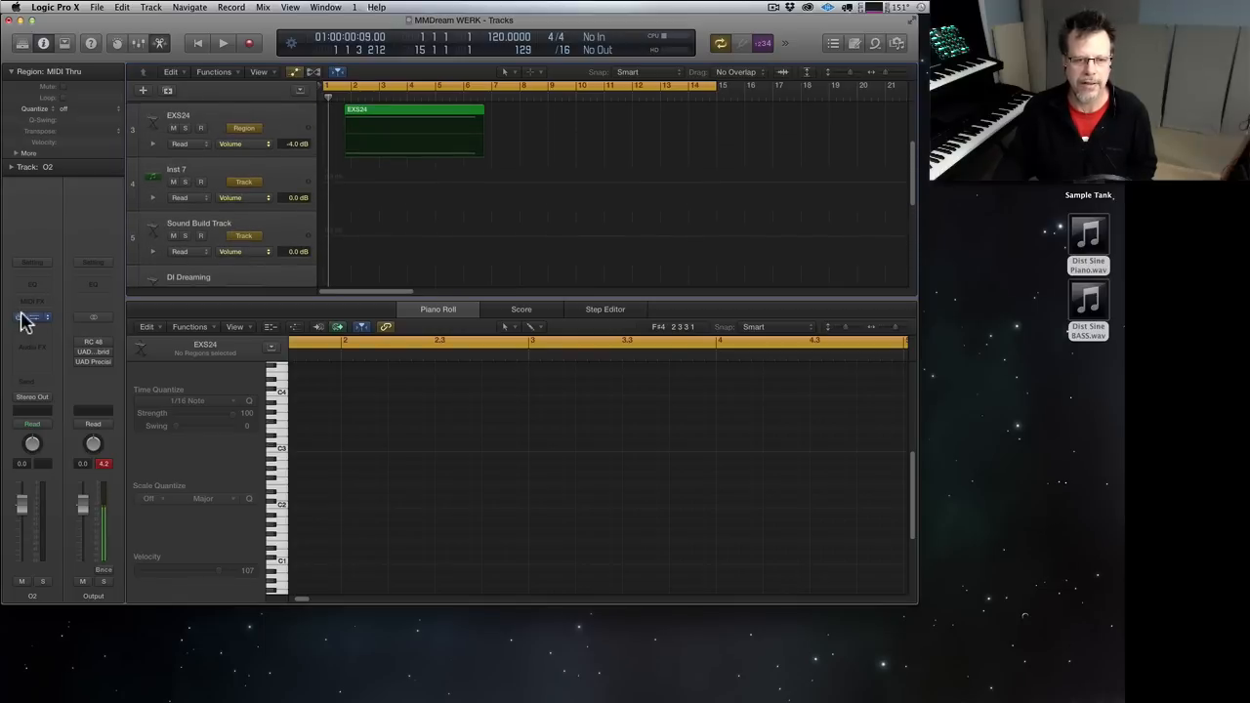
pyautogui.scroll(2, 232, 210)
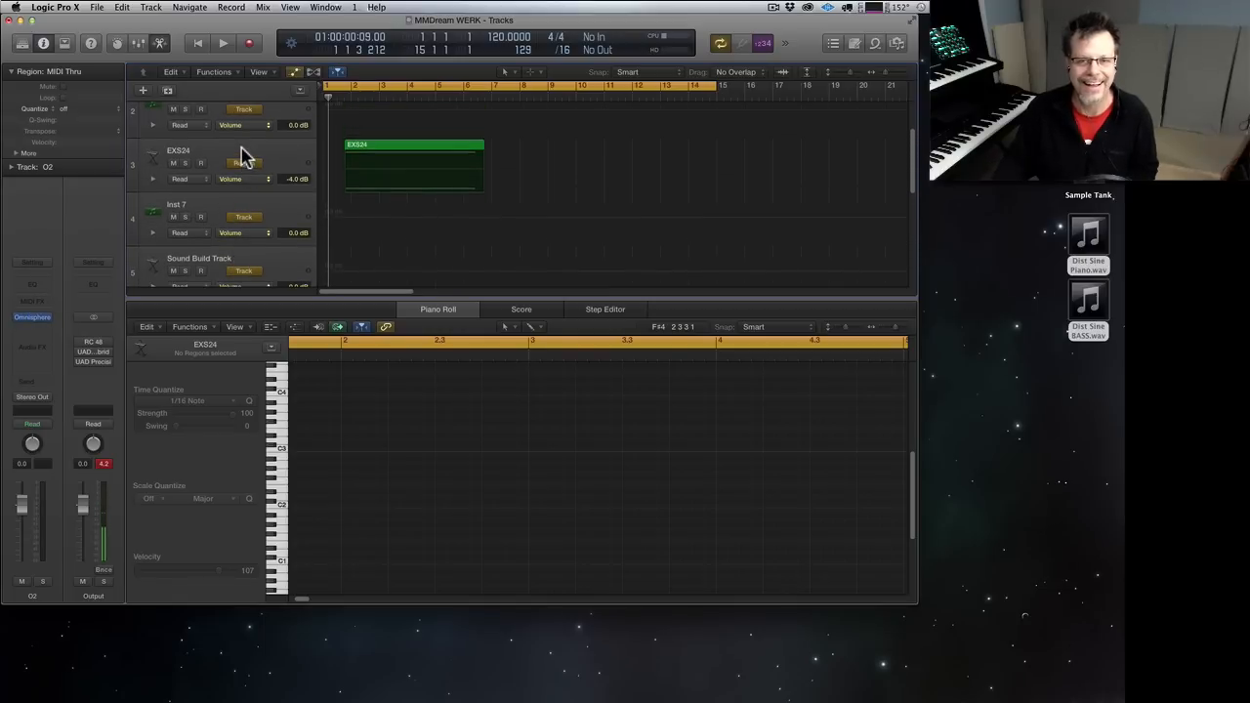
pyautogui.click(244, 158)
pyautogui.scroll(2, 244, 158)
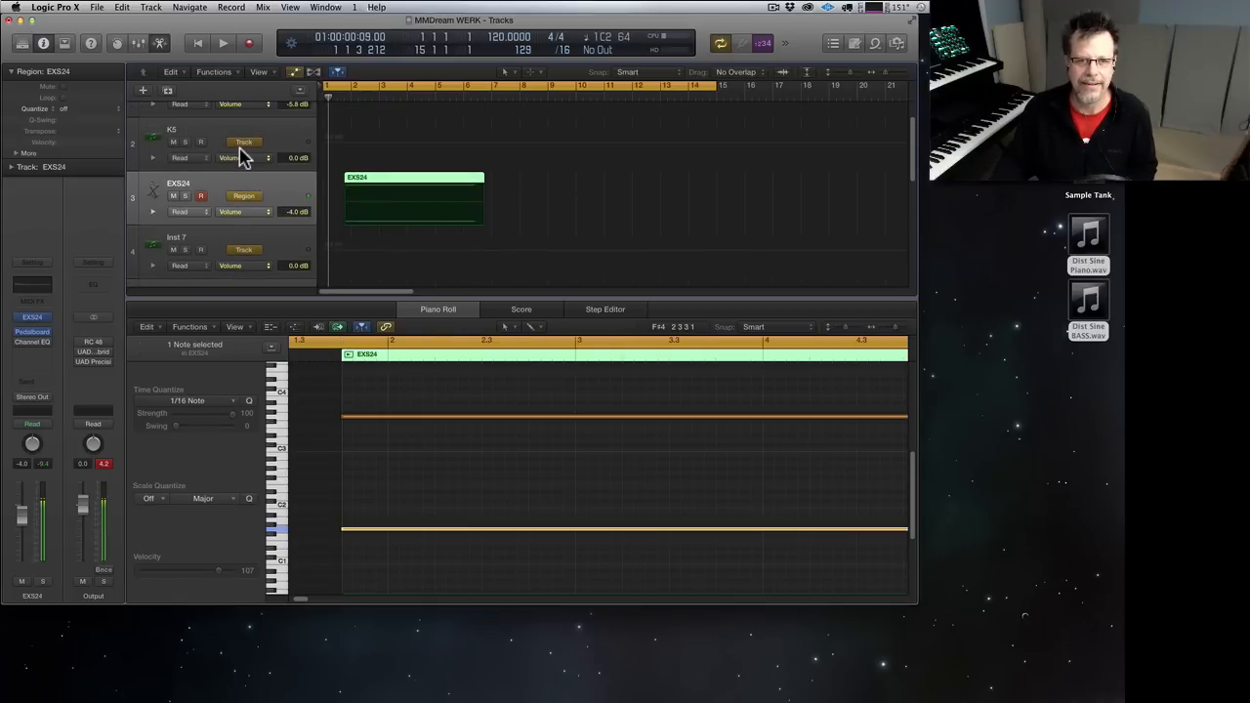
# - Open Kontakt 5 on the K5 track and load DI Dreaming.nki from the MegaMagic Dreams Guitar folder
pyautogui.scroll(2, 229, 158)
pyautogui.click(229, 167)
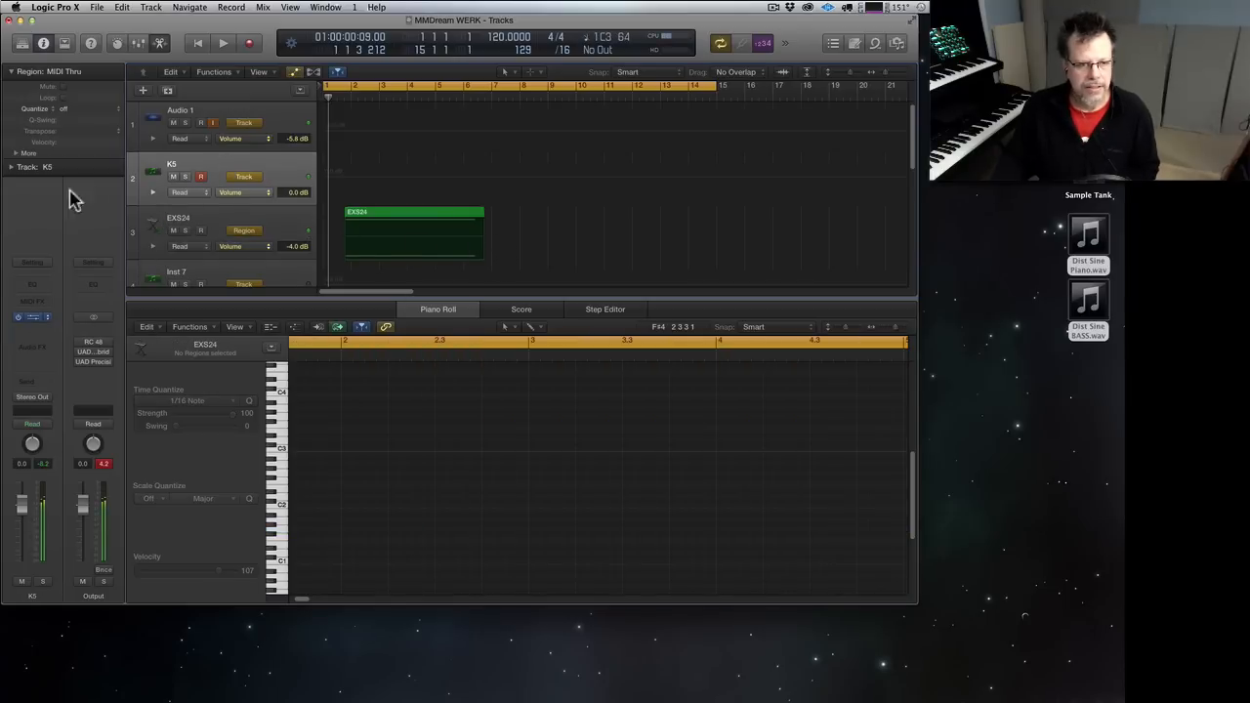
pyautogui.click(35, 318)
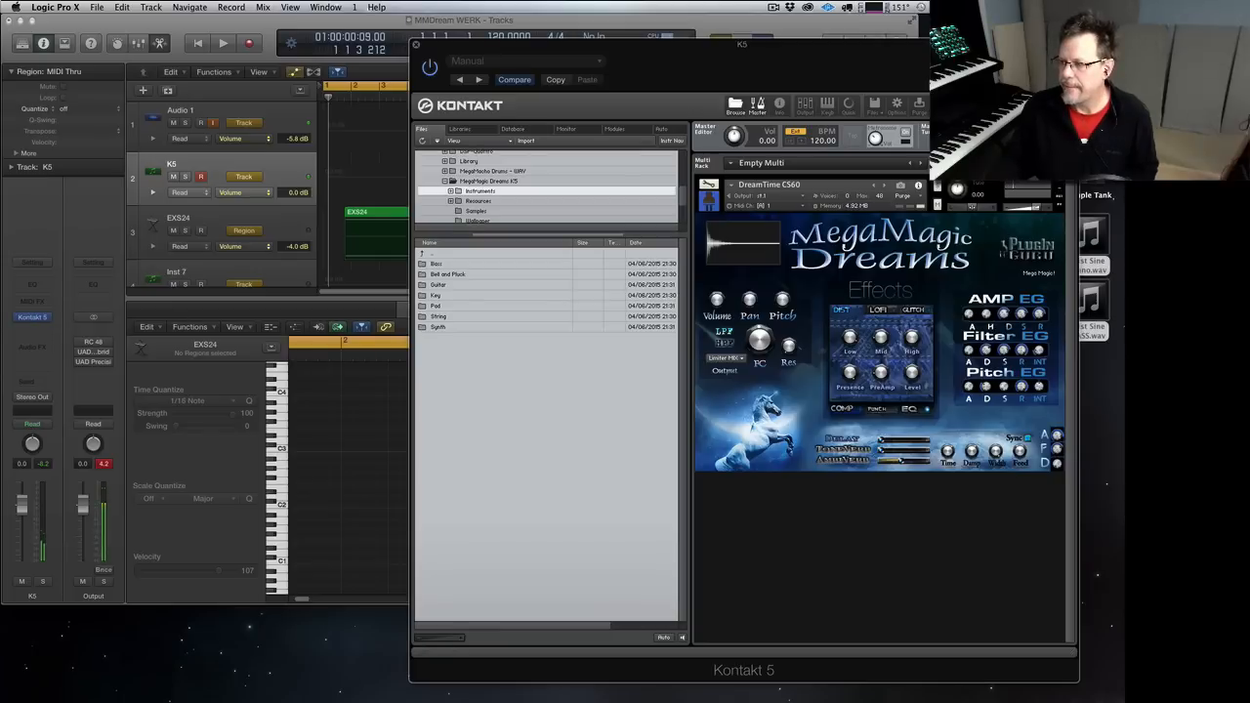
pyautogui.press('super+w')
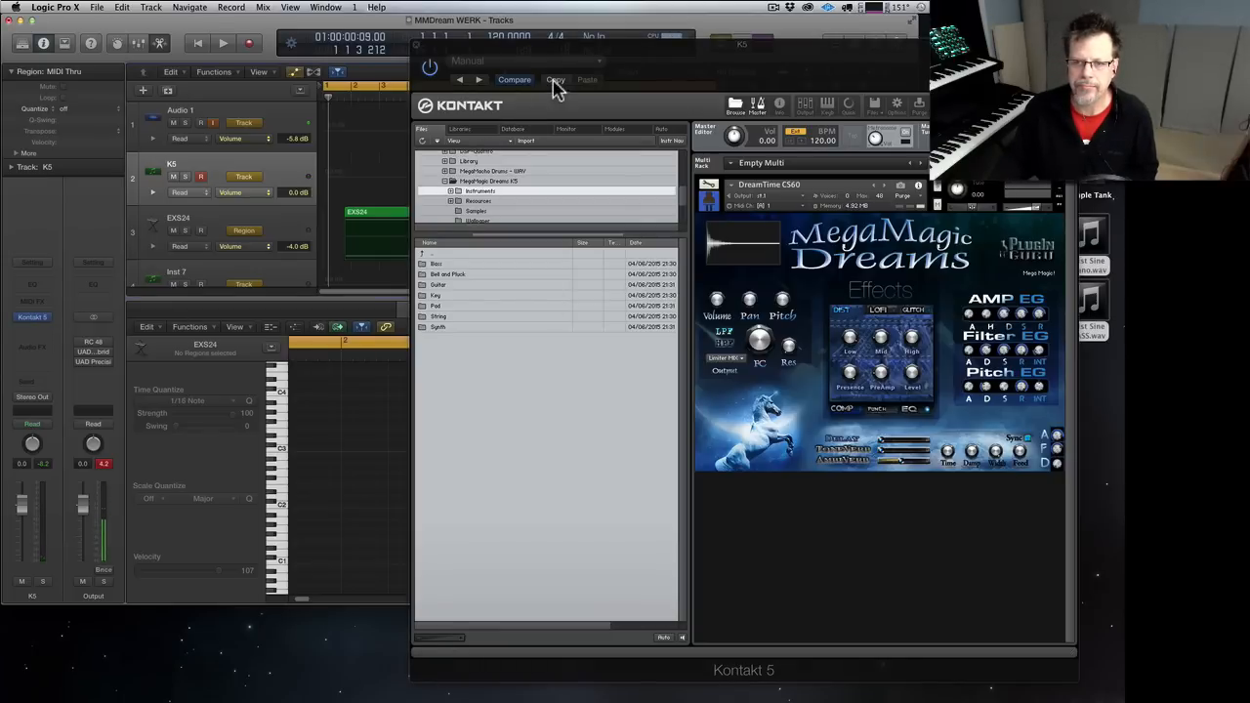
pyautogui.moveTo(580, 45); pyautogui.dragTo(363, 23)
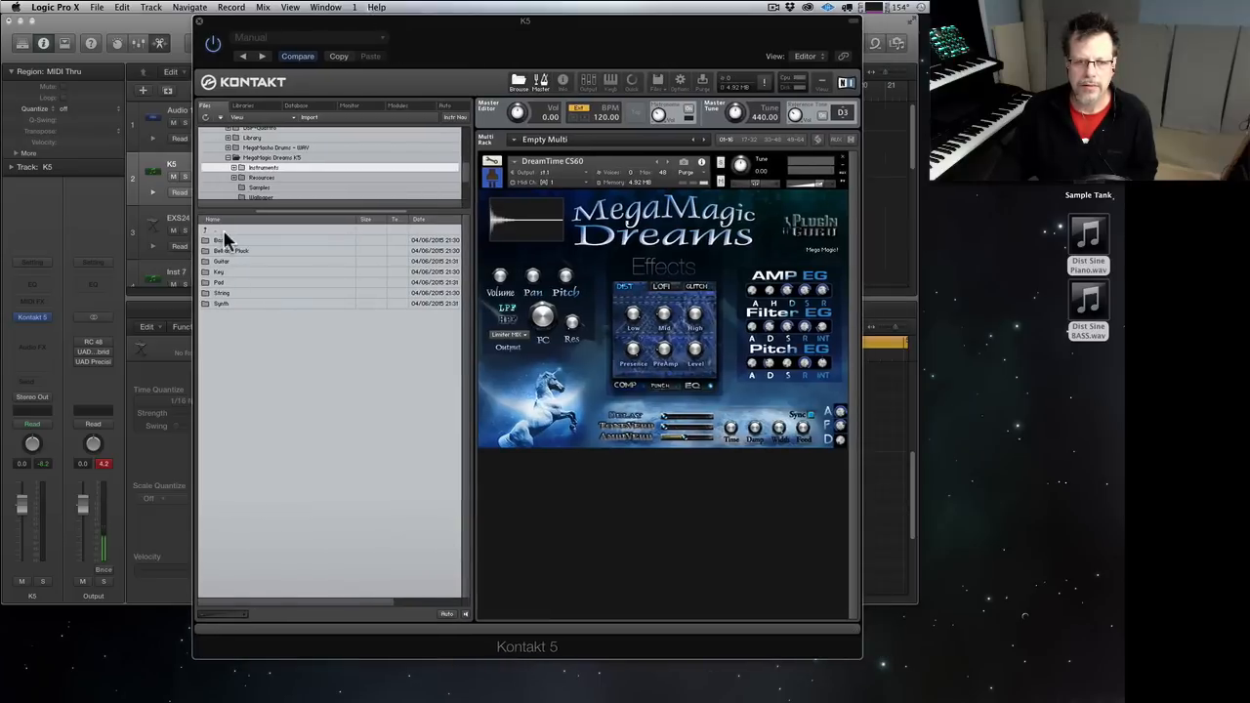
pyautogui.doubleClick(222, 262)
pyautogui.doubleClick(231, 241)
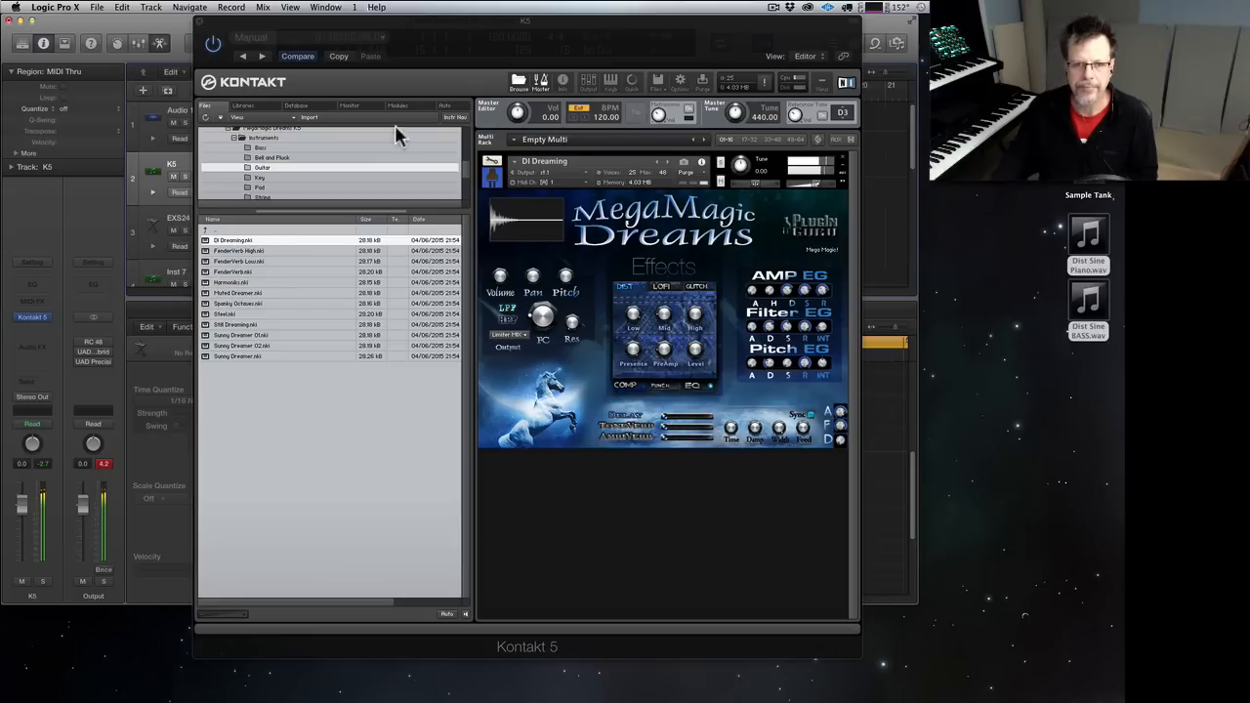
# - Look through DI Dreaming's Send Effects and Instrument Buses in edit mode and view the options for saving the instrument
pyautogui.click(494, 164)
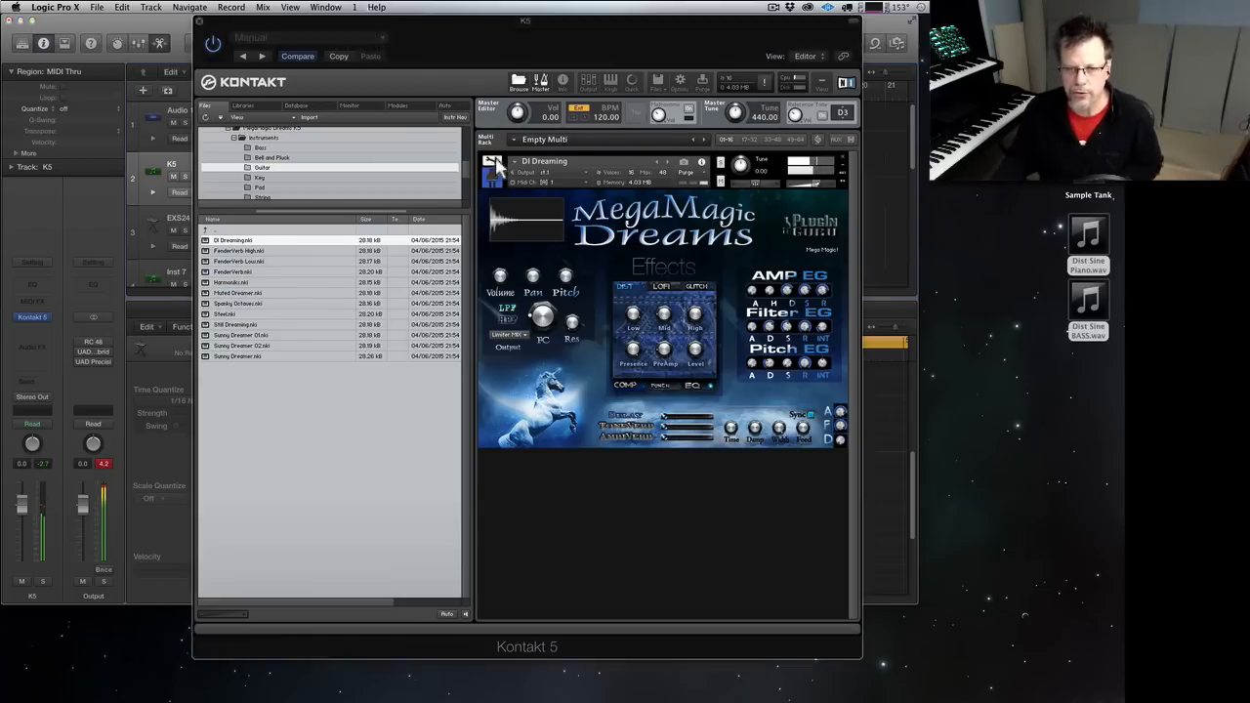
pyautogui.click(674, 203)
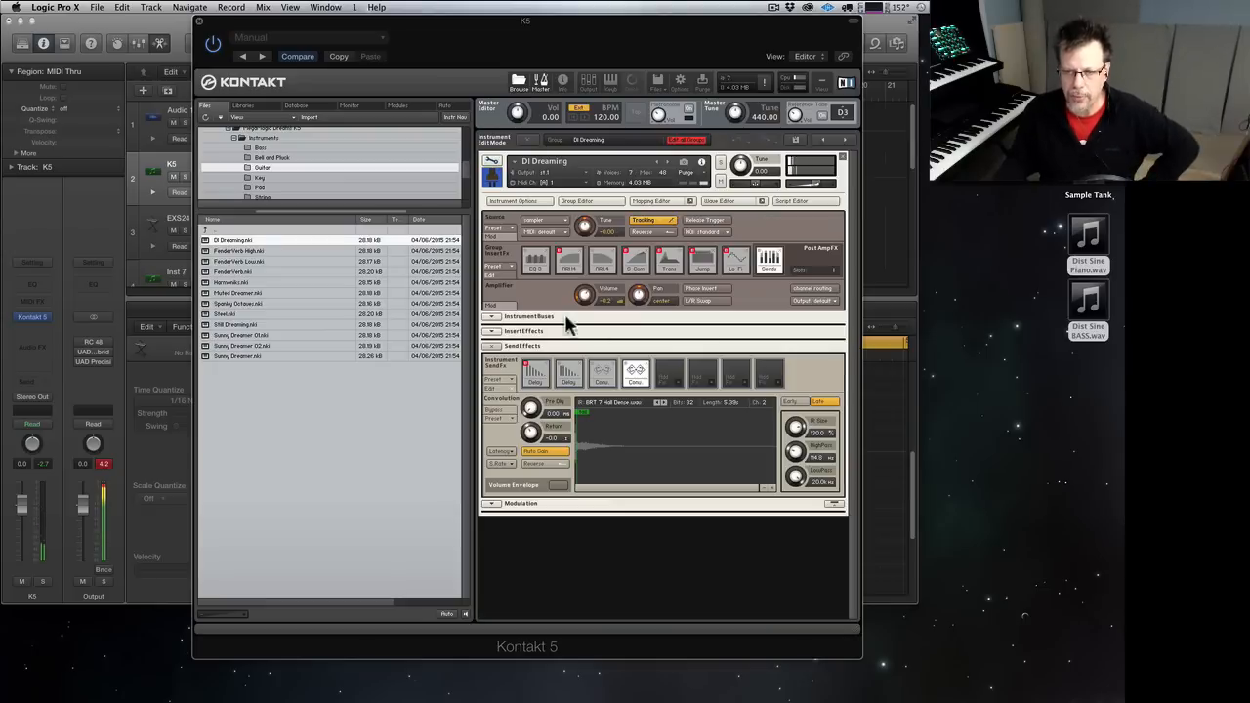
pyautogui.click(492, 347)
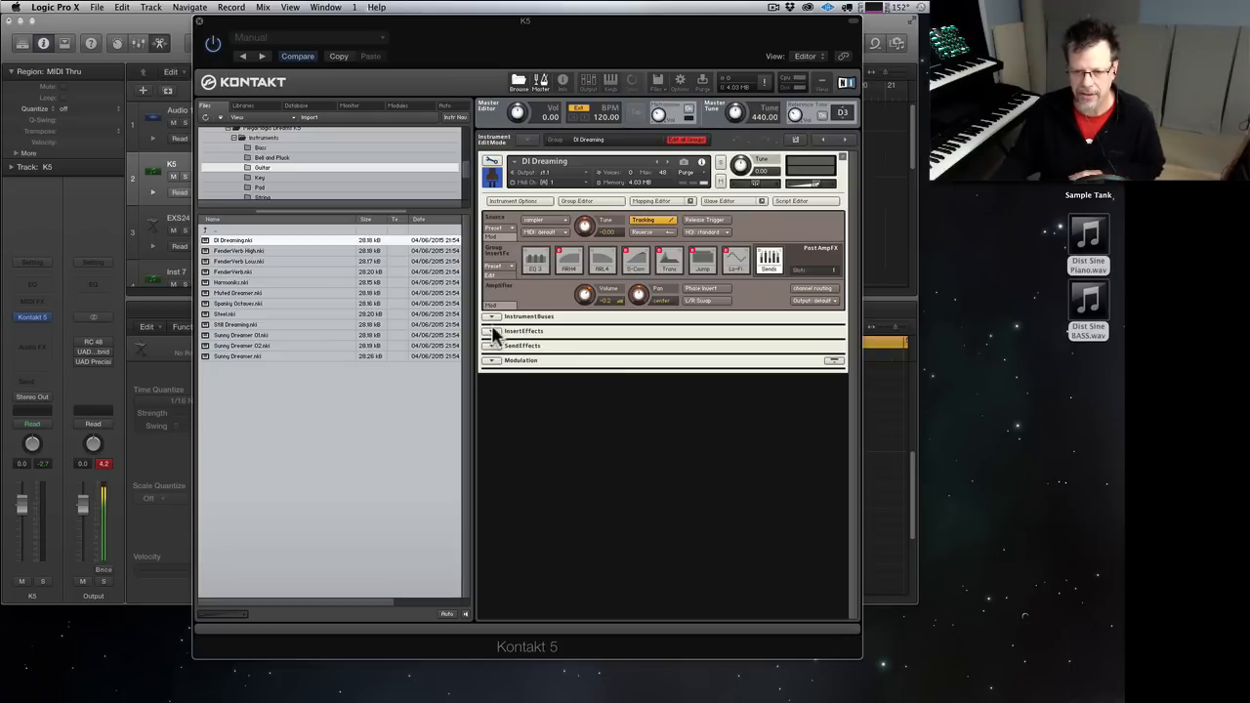
pyautogui.click(492, 318)
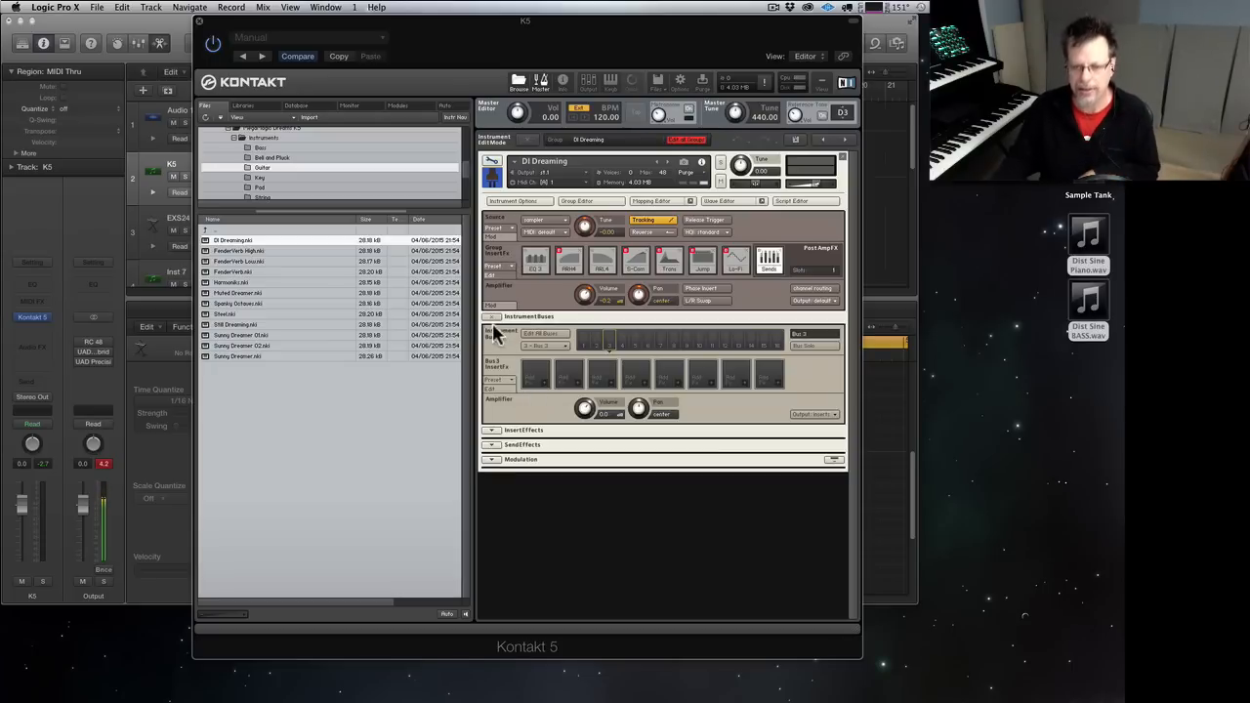
pyautogui.click(491, 318)
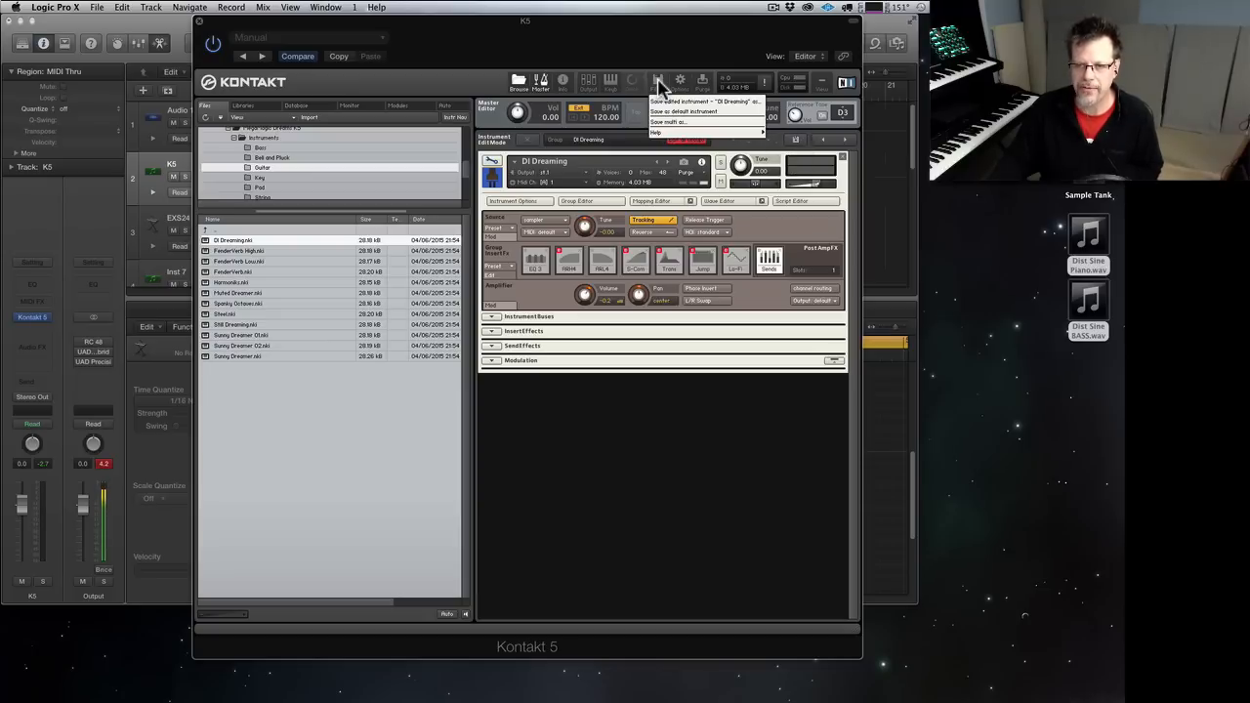
pyautogui.click(537, 138)
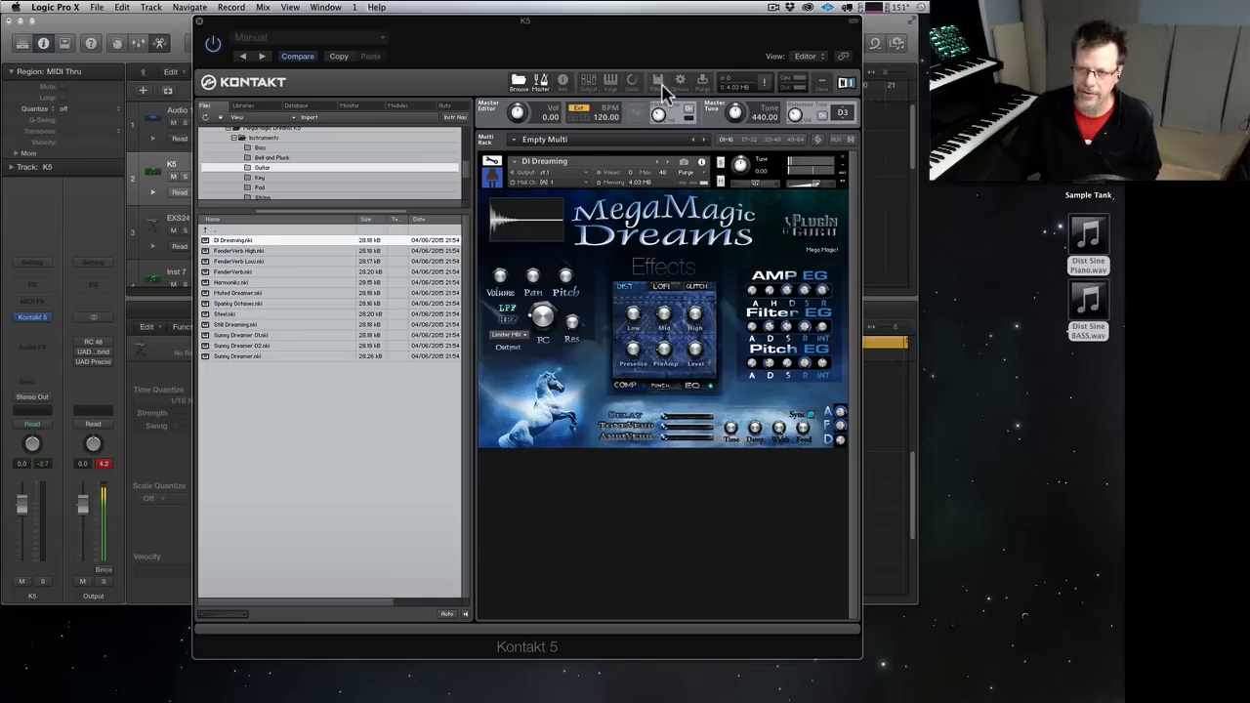
pyautogui.click(657, 82)
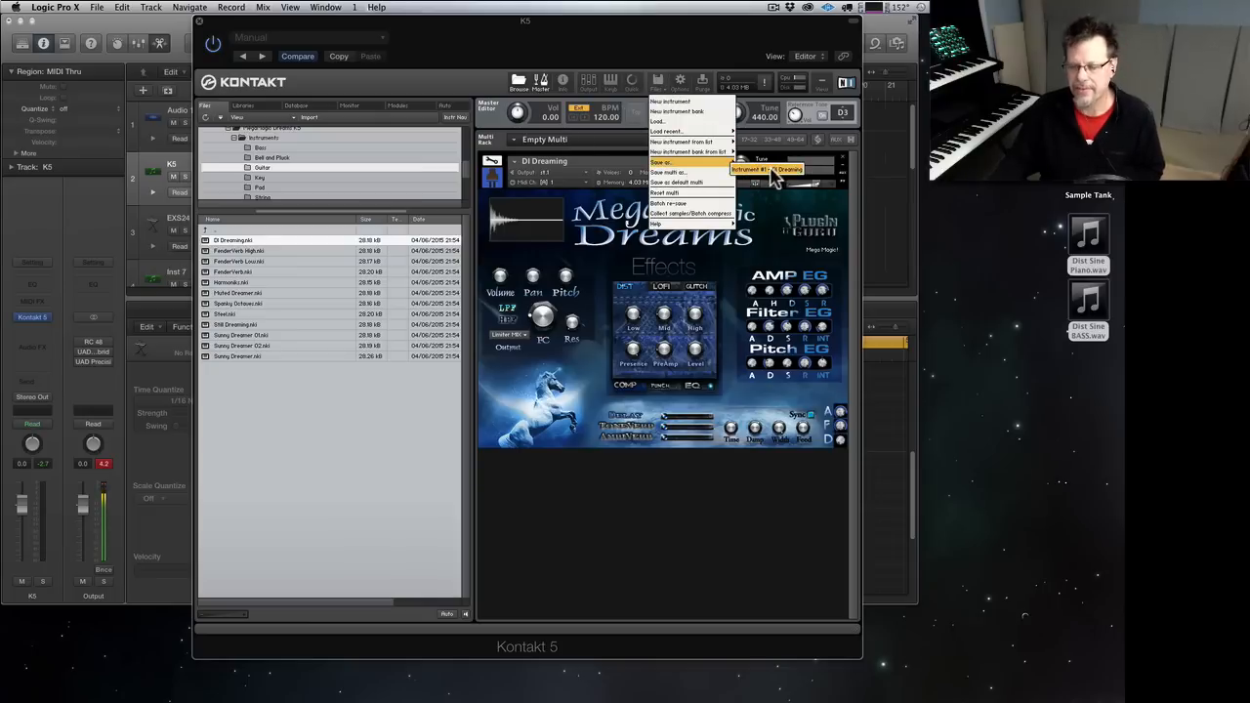
pyautogui.click(492, 162)
# - Exchange the sample of the DI Dreaming zone for Dist Sine Piano.wav from the Desktop using the Mapping Editor
pyautogui.click(492, 164)
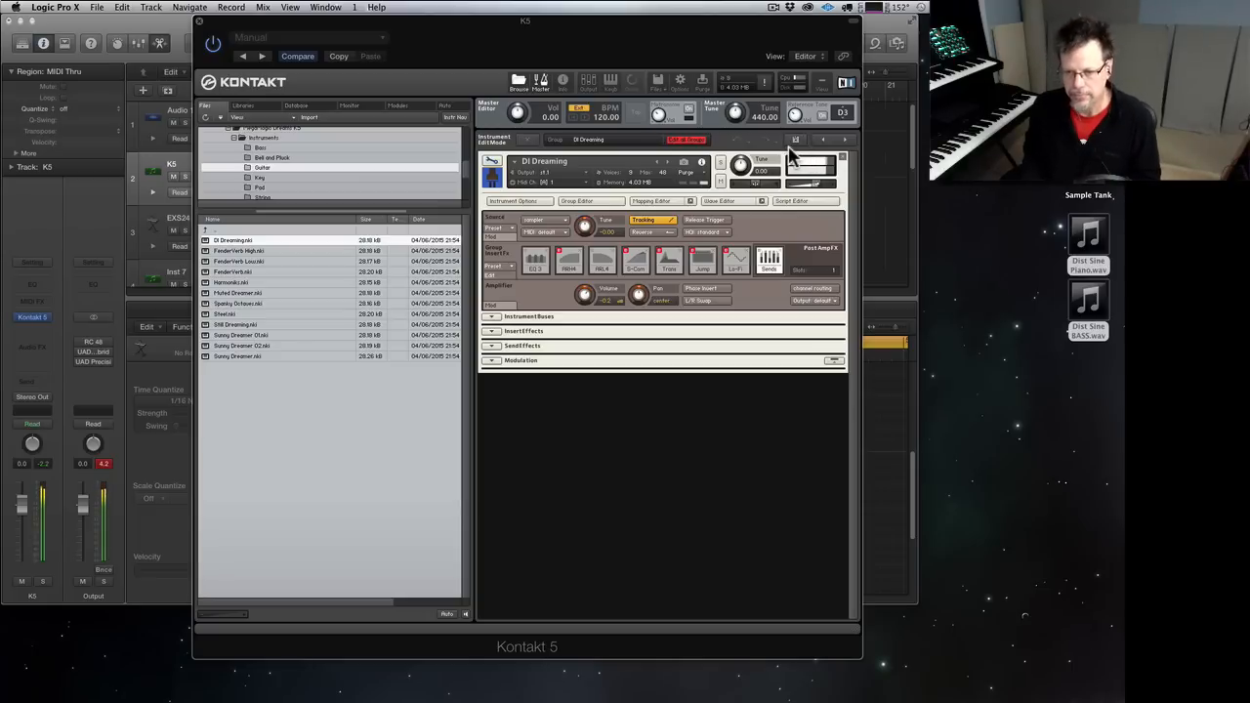
pyautogui.click(651, 201)
pyautogui.rightClick(642, 298)
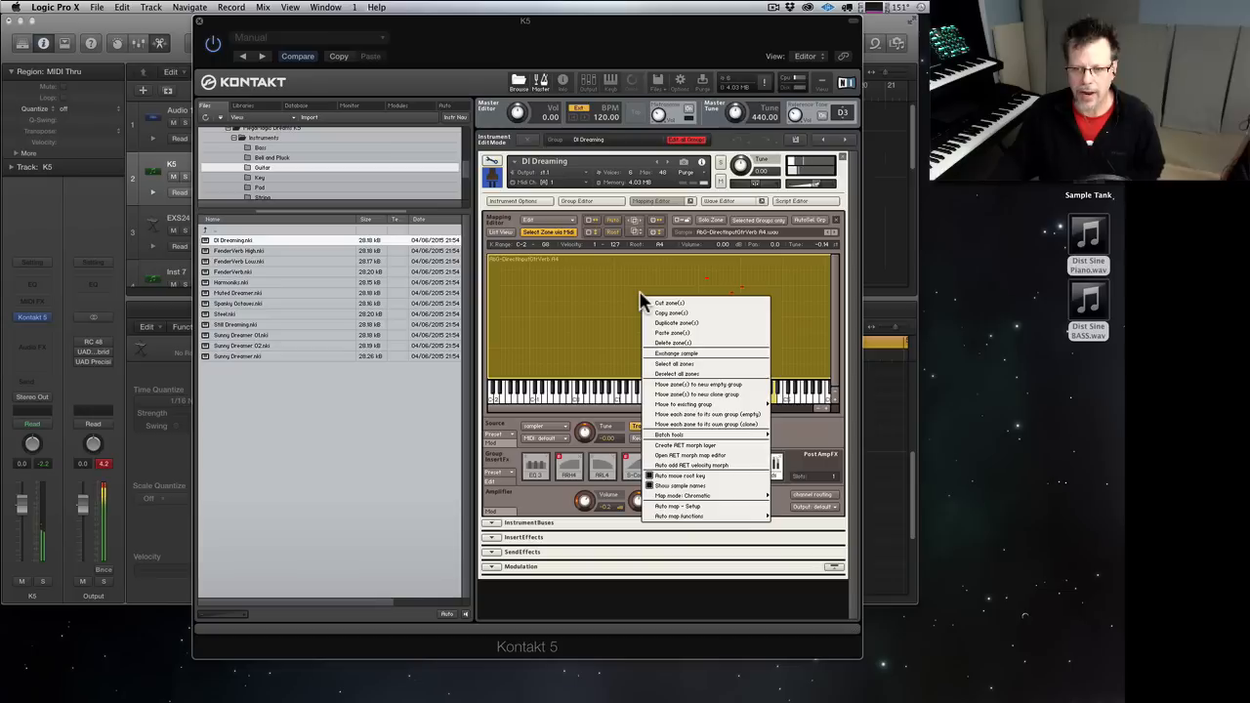
pyautogui.click(805, 321)
pyautogui.click(559, 220)
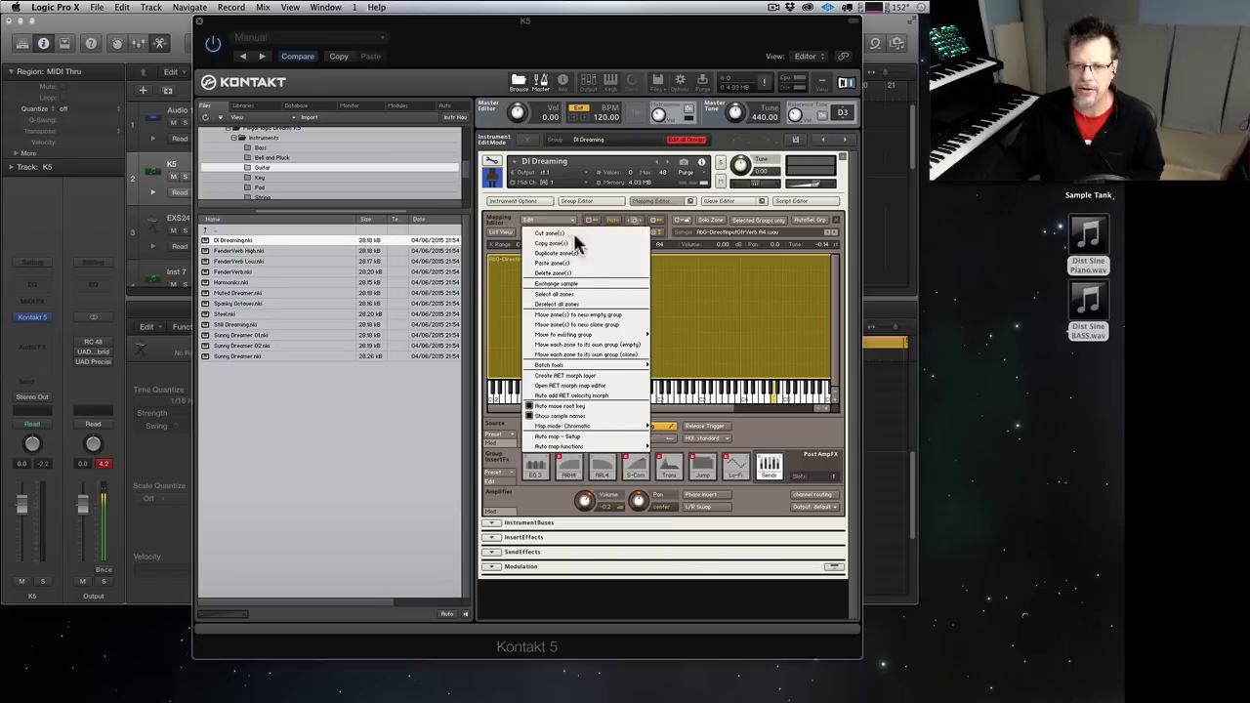
pyautogui.click(587, 281)
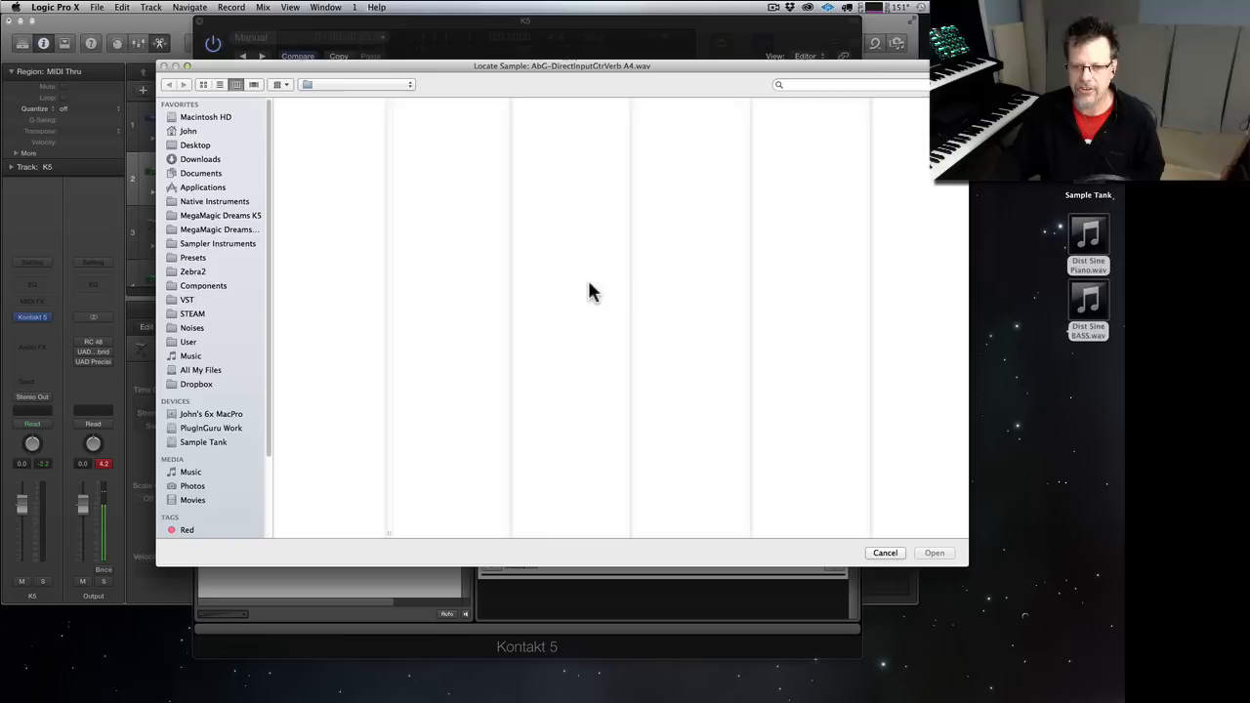
pyautogui.press('super+d')
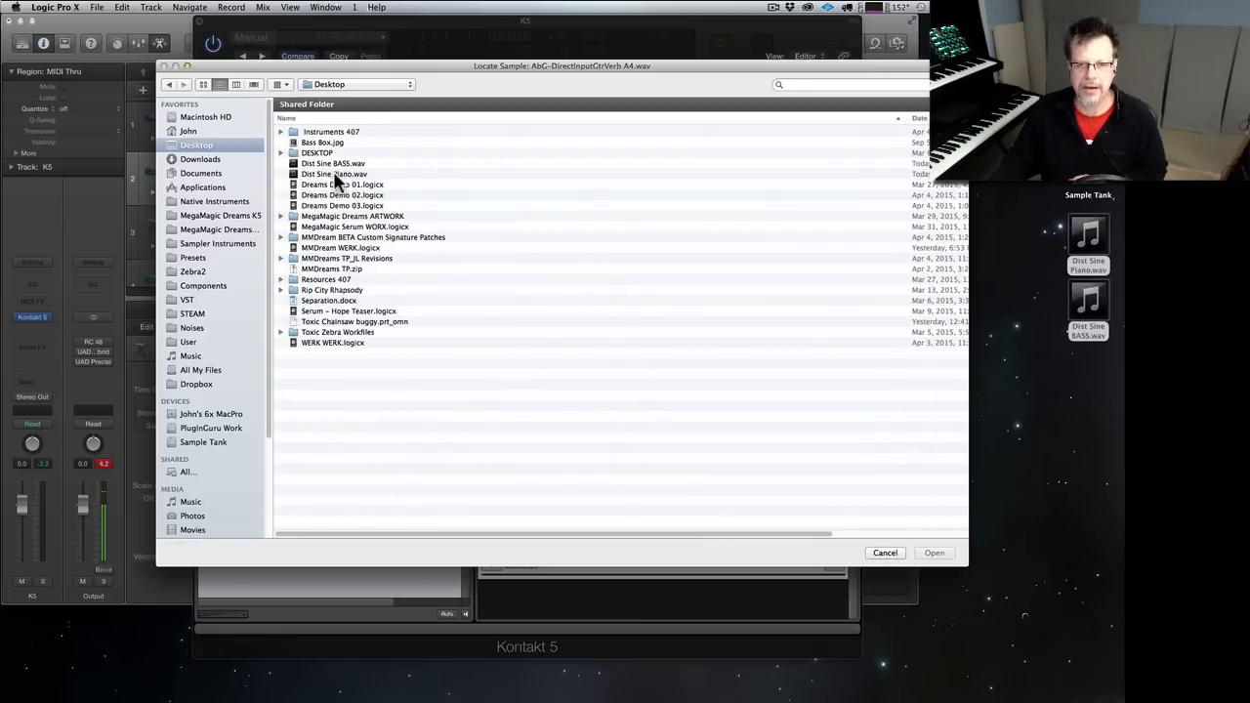
pyautogui.doubleClick(334, 174)
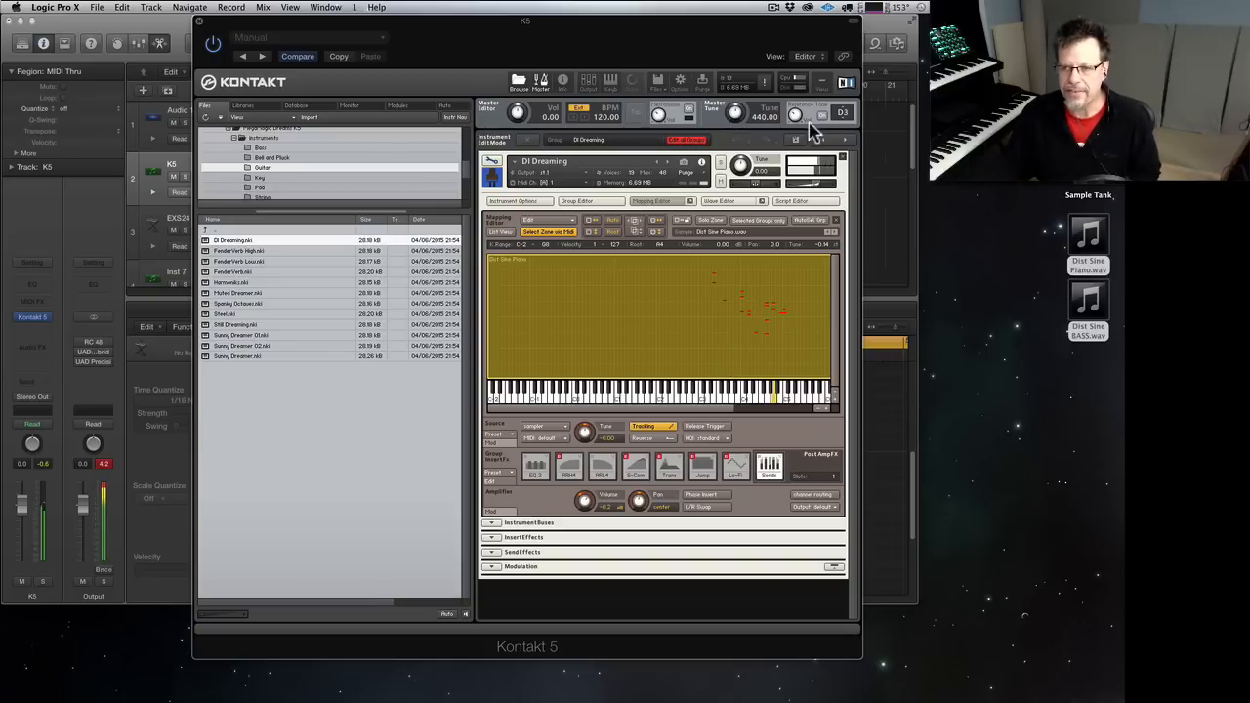
# - Tune the Dist Sine Piano zone by ear against a D1 reference tone, setting its root key to G4
pyautogui.click(542, 84)
pyautogui.click(542, 84)
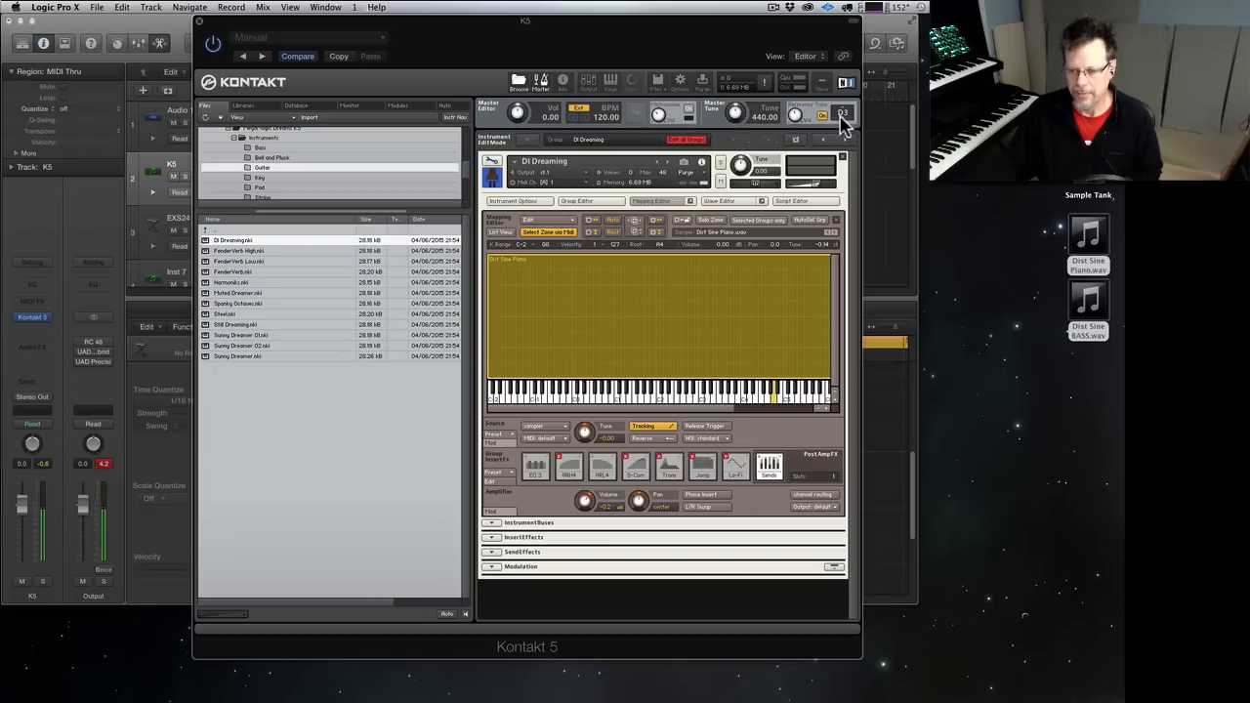
pyautogui.click(665, 243)
pyautogui.click(666, 243)
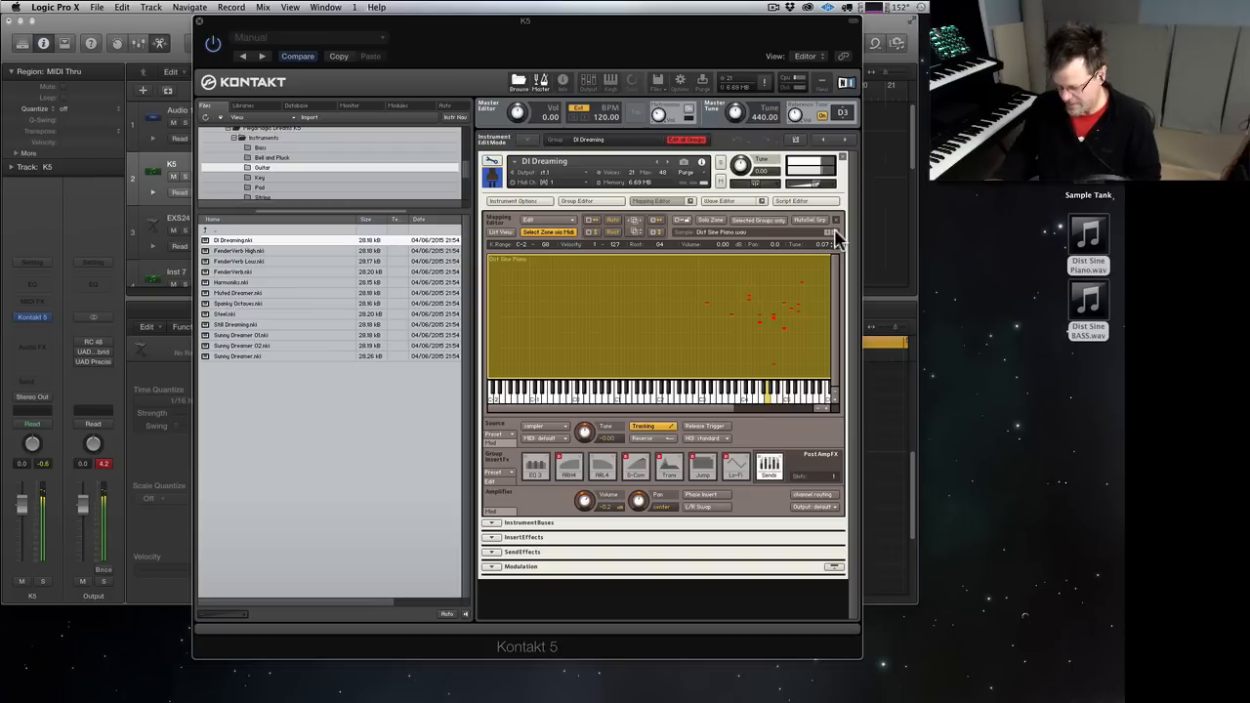
pyautogui.moveTo(839, 114); pyautogui.dragTo(841, 115)
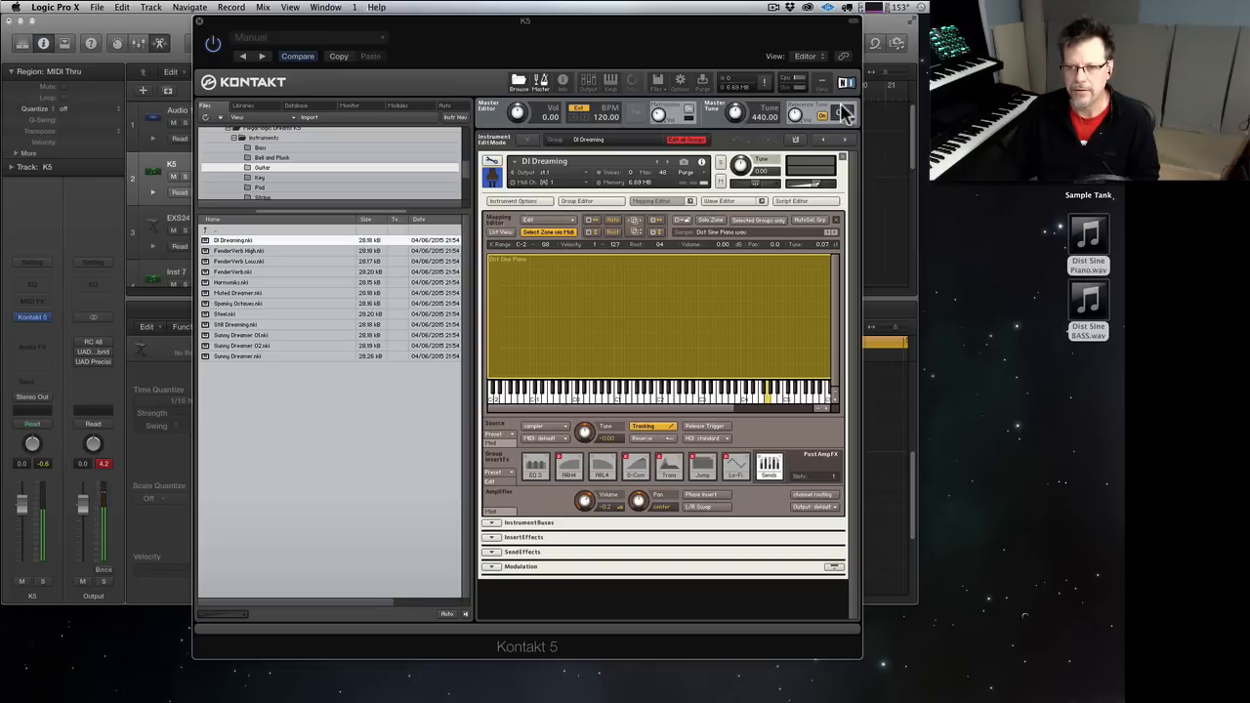
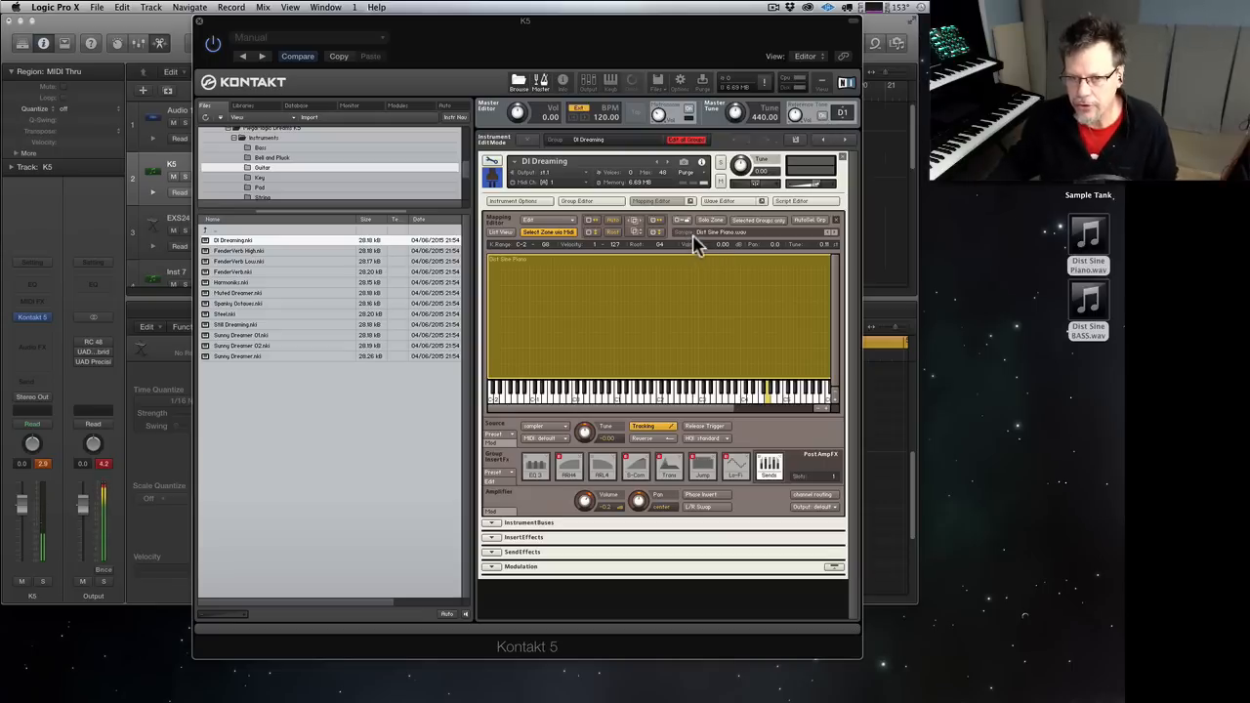
# - Close the Mapping Editor, leave instrument edit mode and view the Save as option for DI Dreaming without saving
pyautogui.click(665, 203)
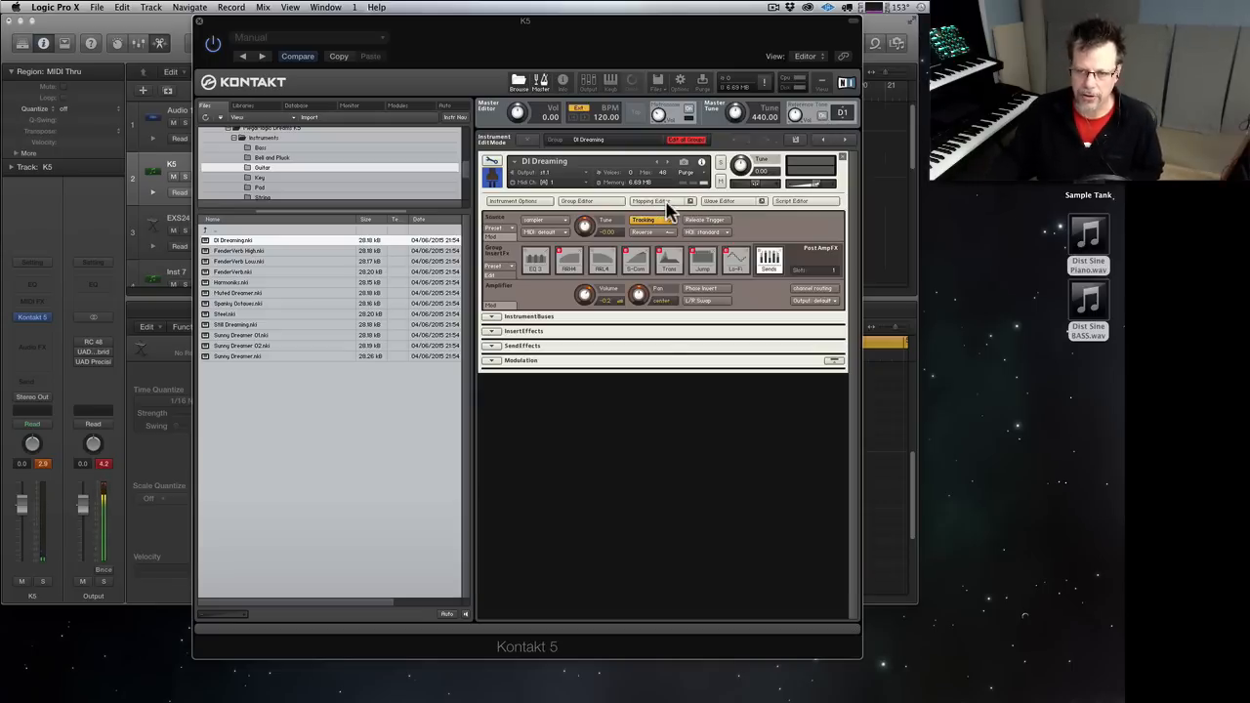
pyautogui.click(527, 140)
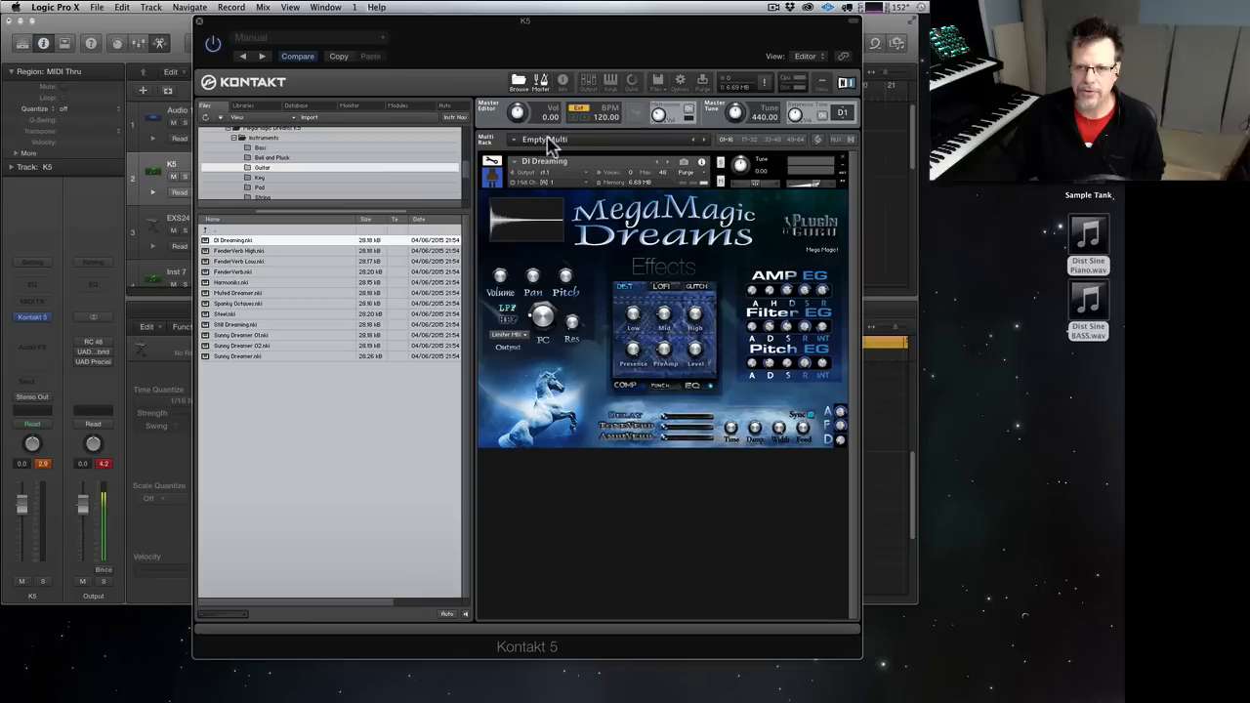
pyautogui.click(658, 83)
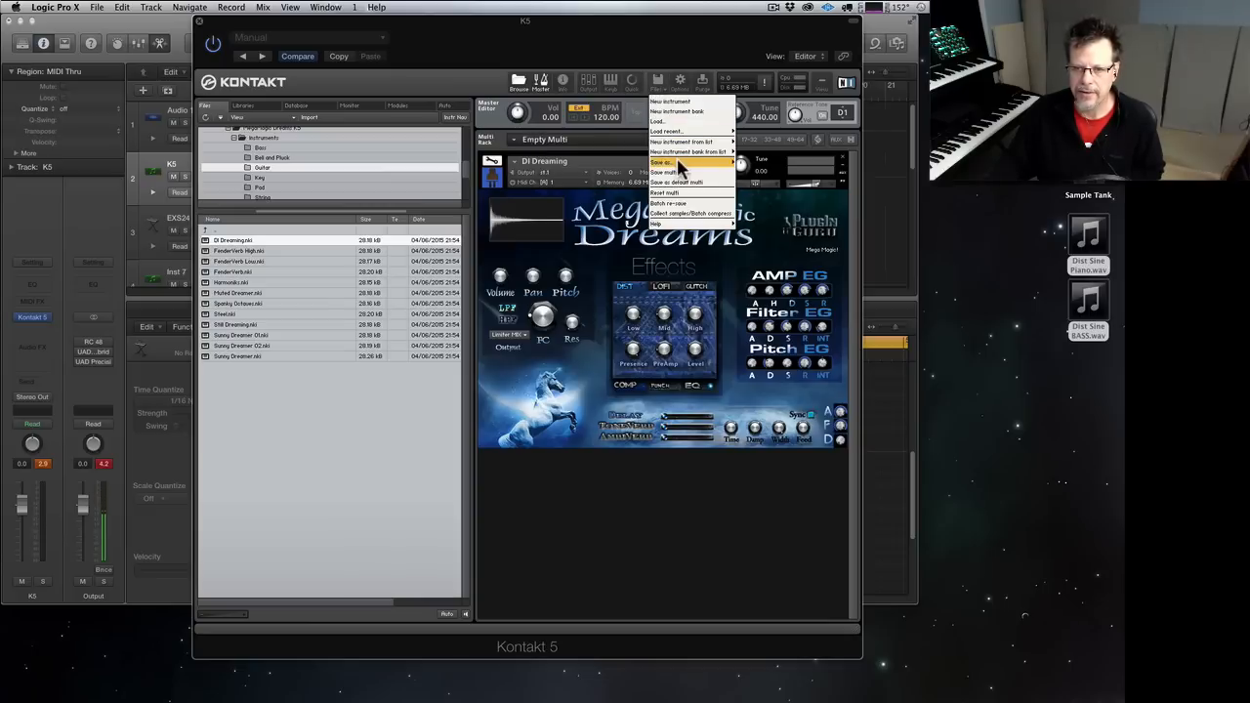
pyautogui.moveTo(688, 166)
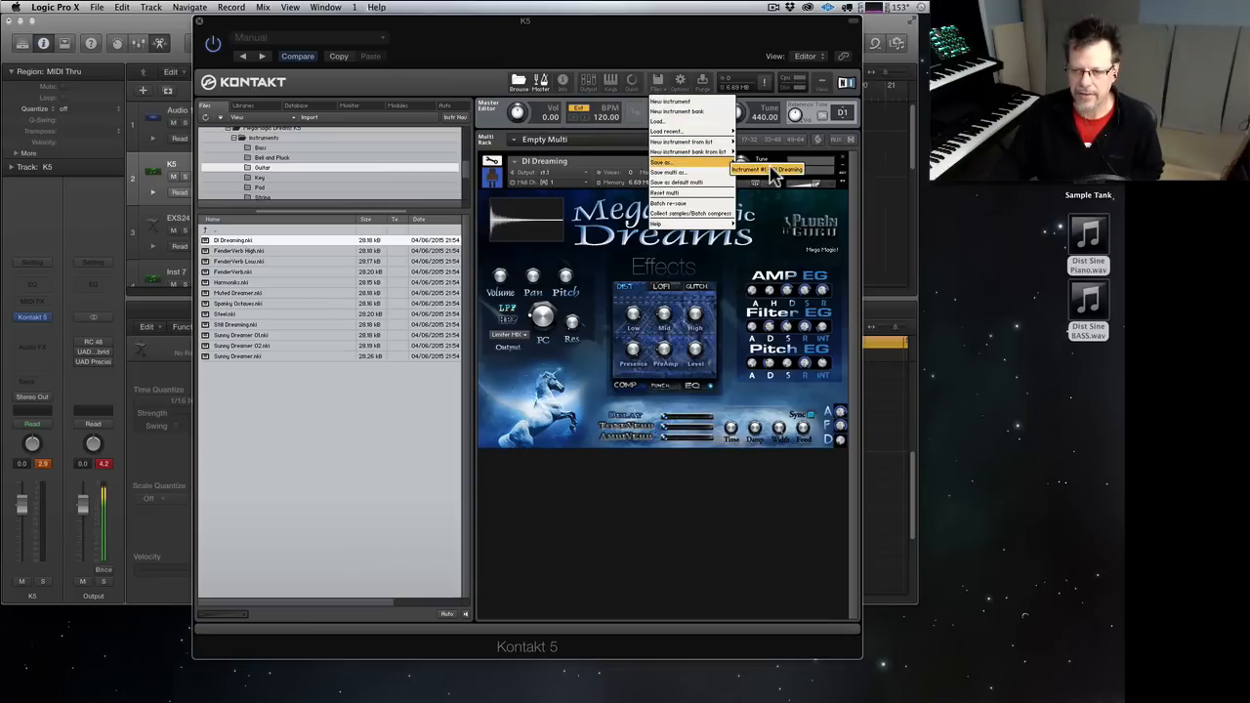
pyautogui.click(952, 230)
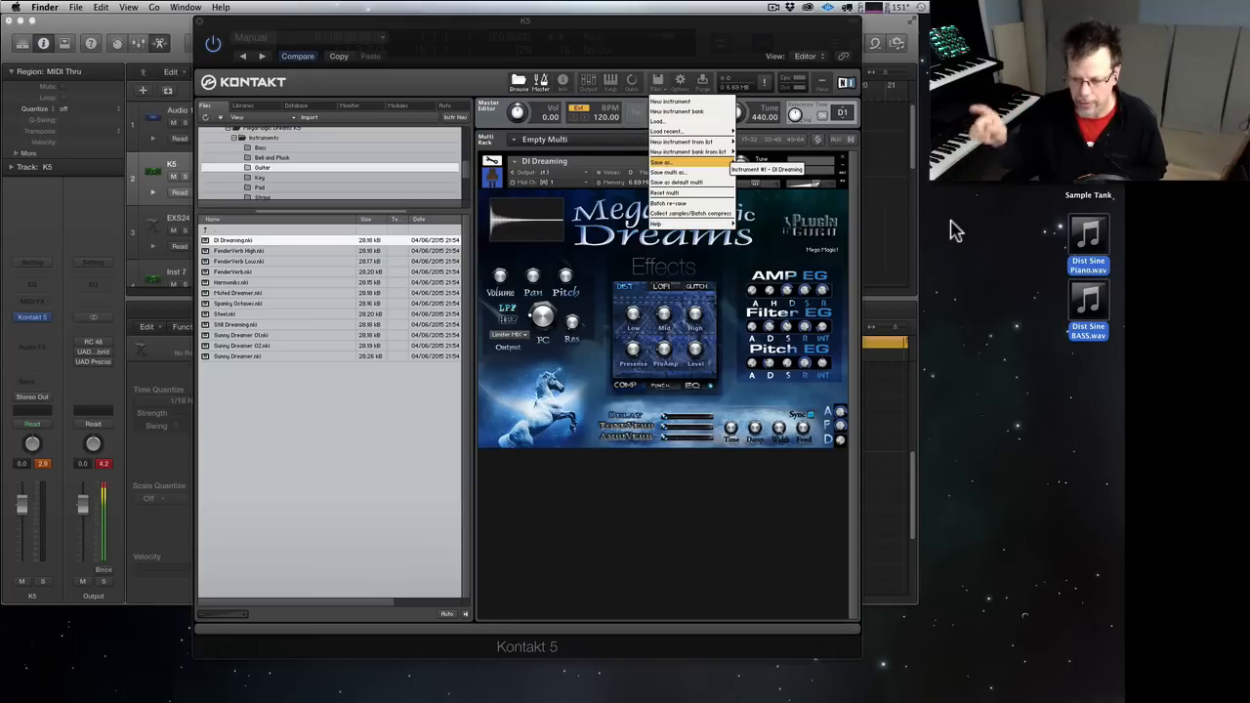
pyautogui.click(821, 42)
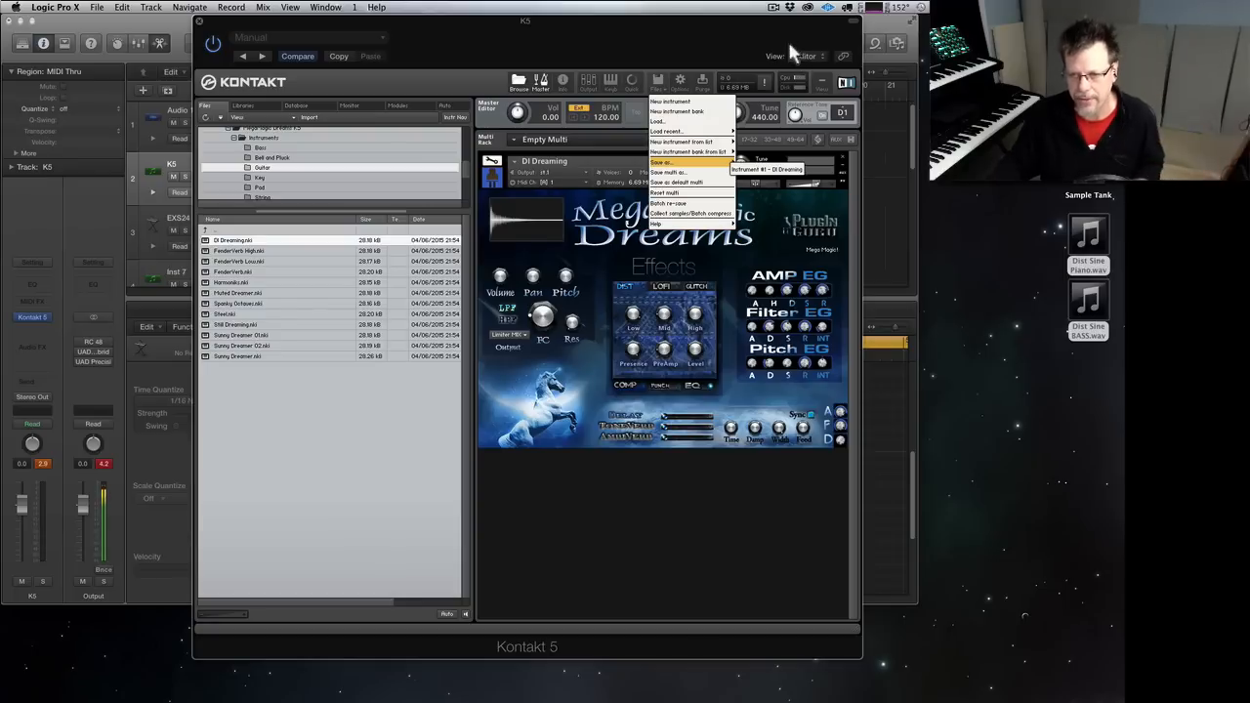
pyautogui.click(790, 422)
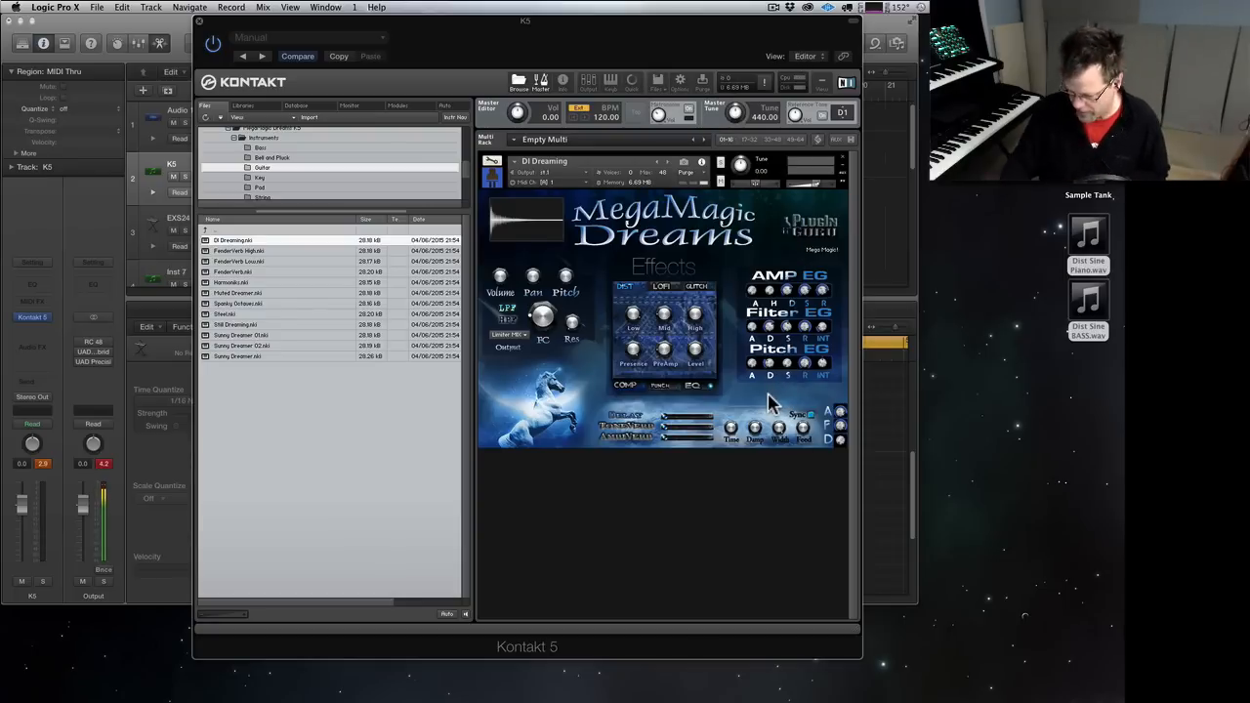
pyautogui.press('super+Tab')
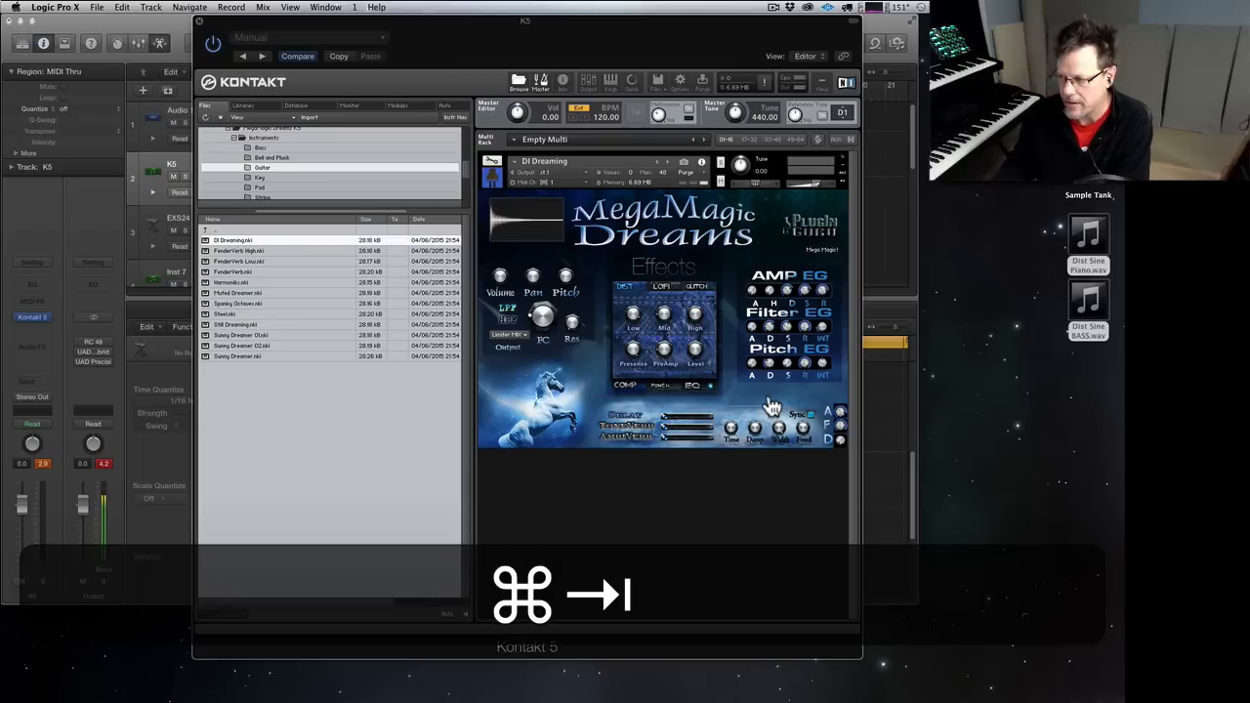
pyautogui.press('super+KP_Enter')
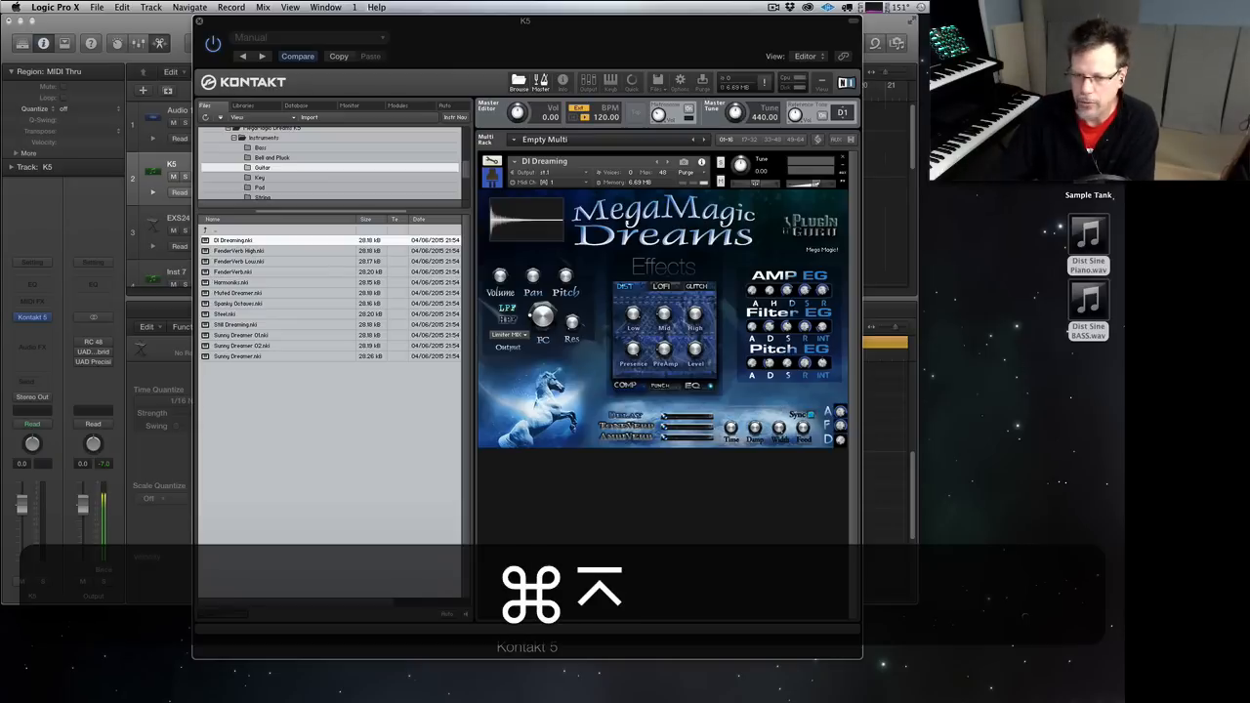
pyautogui.press('0')
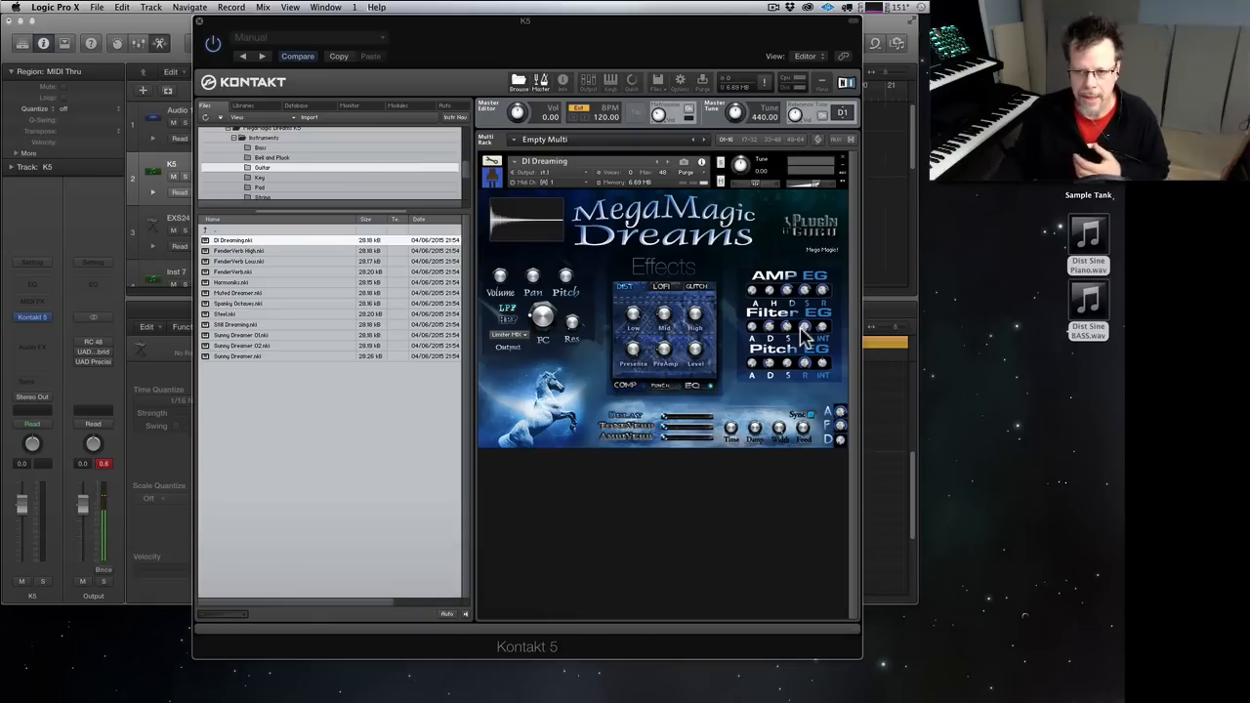
# - Move the Kontakt window aside and replace the RC 48 reverb on the Output channel with 2C-Aether
pyautogui.moveTo(656, 43); pyautogui.dragTo(793, 53)
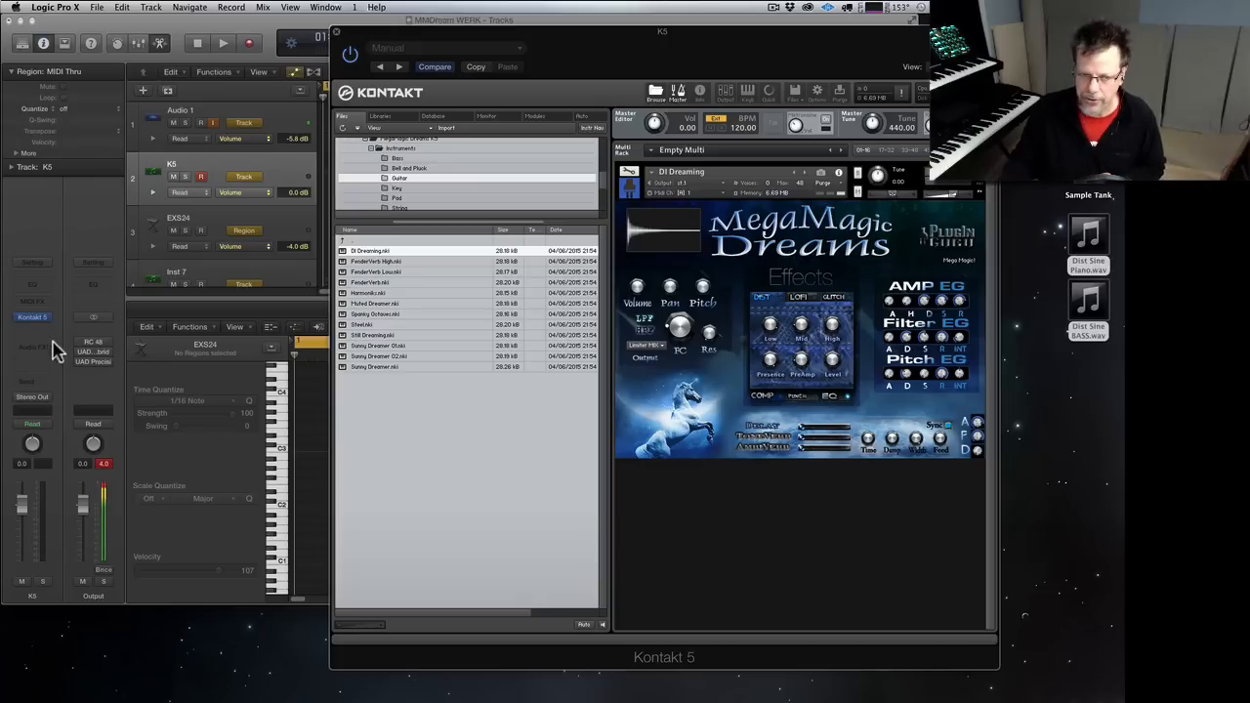
pyautogui.click(93, 342)
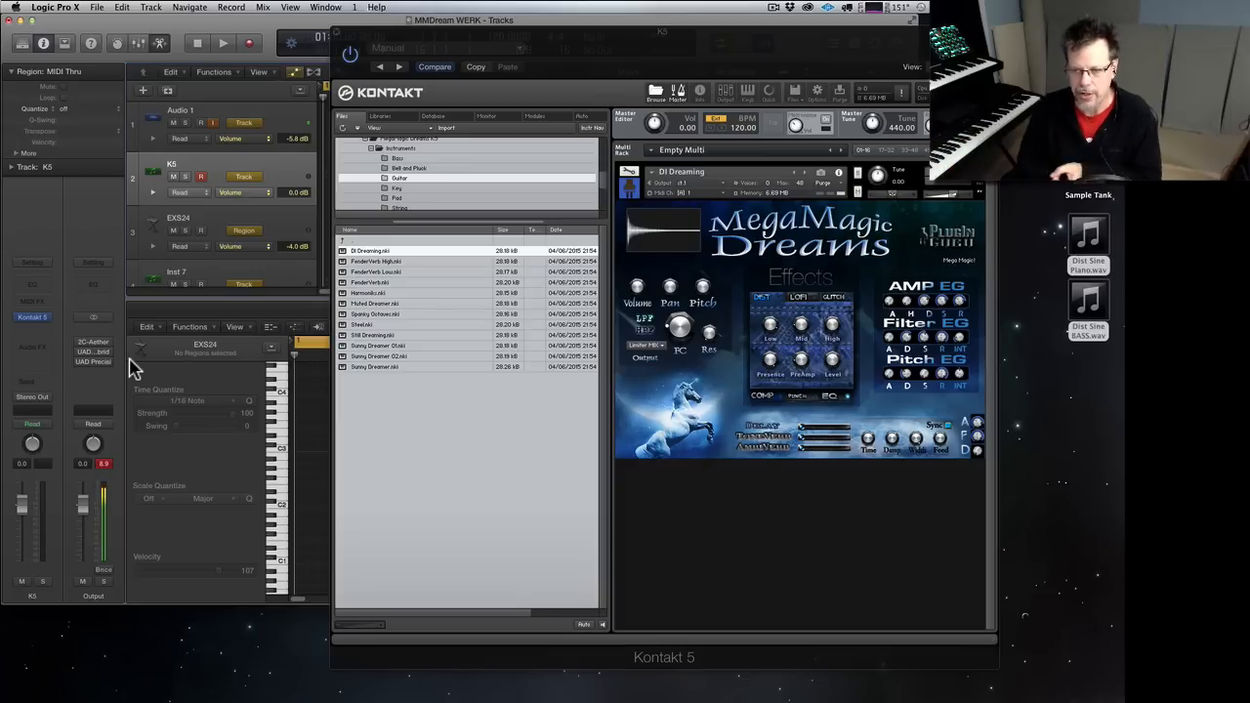
pyautogui.click(794, 233)
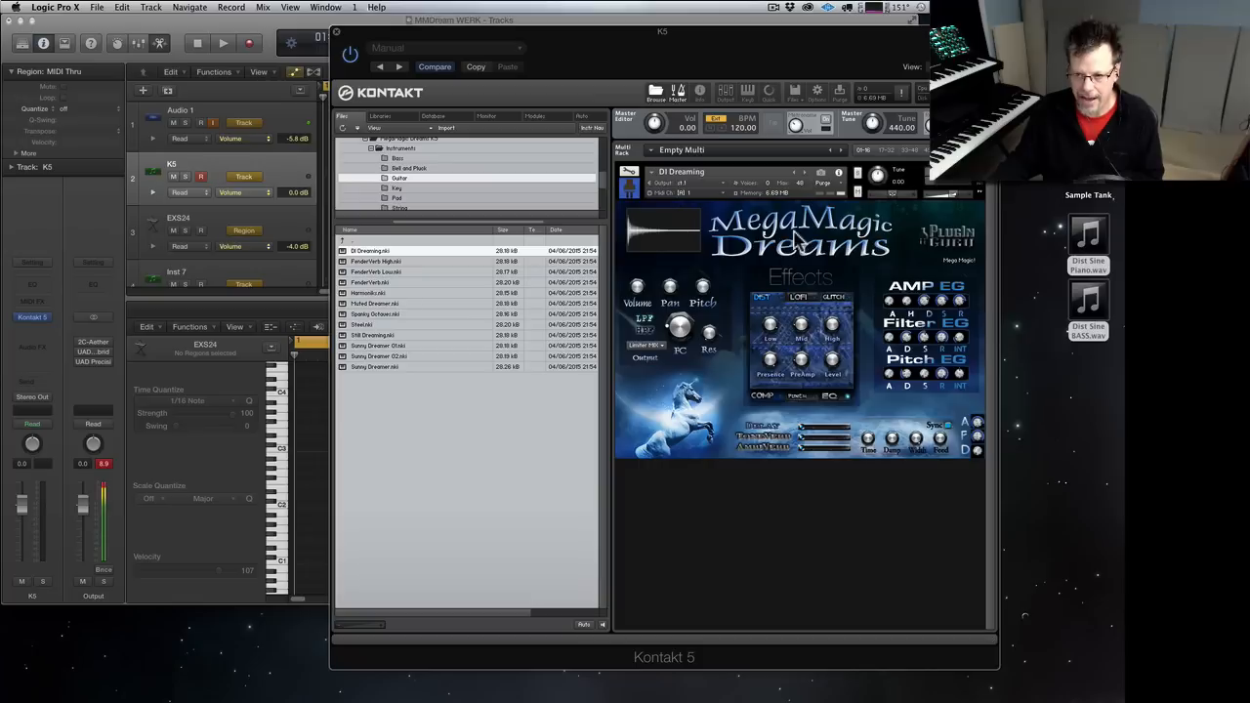